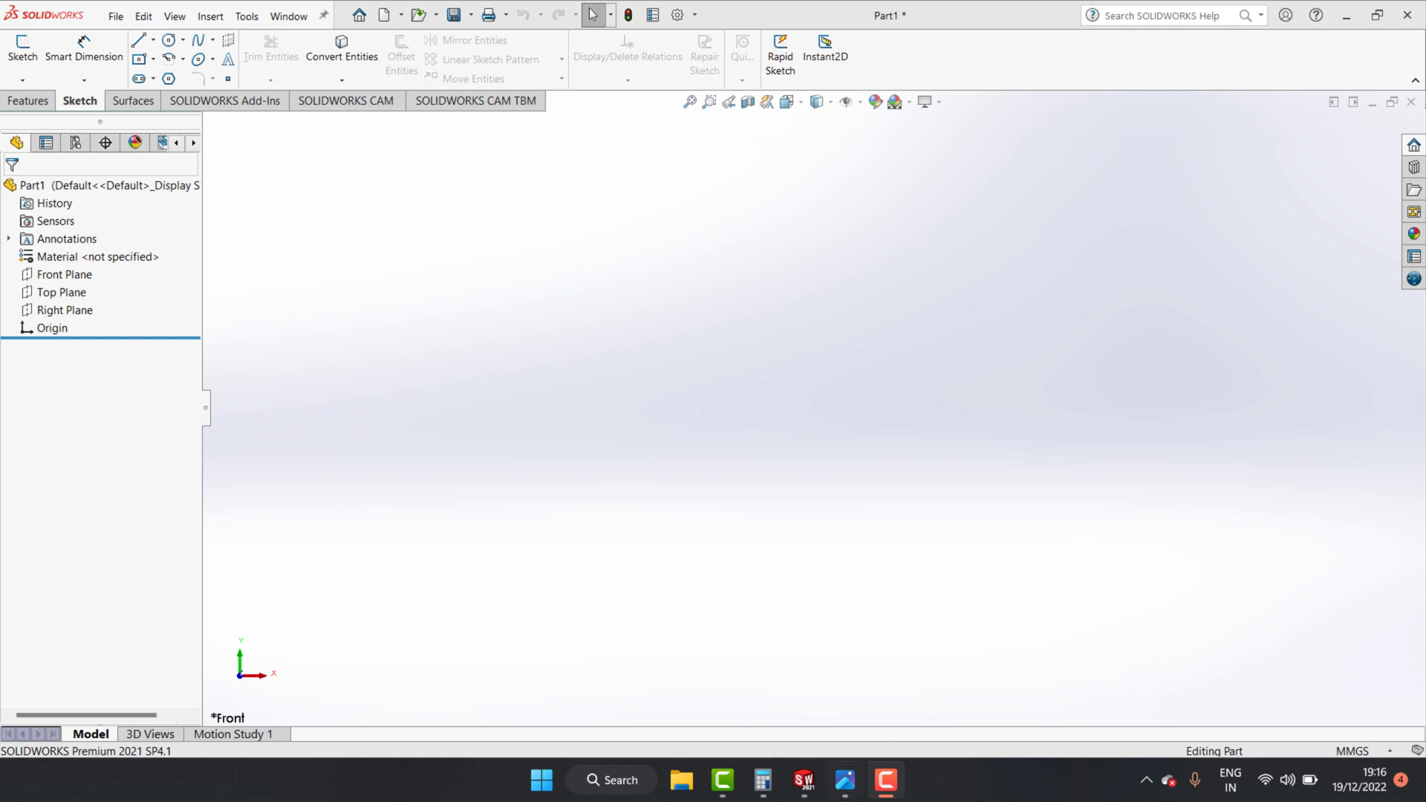
Look over the pulley reference drawing, then return to the model.
click(846, 780)
scroll(1276, 290, up, 2)
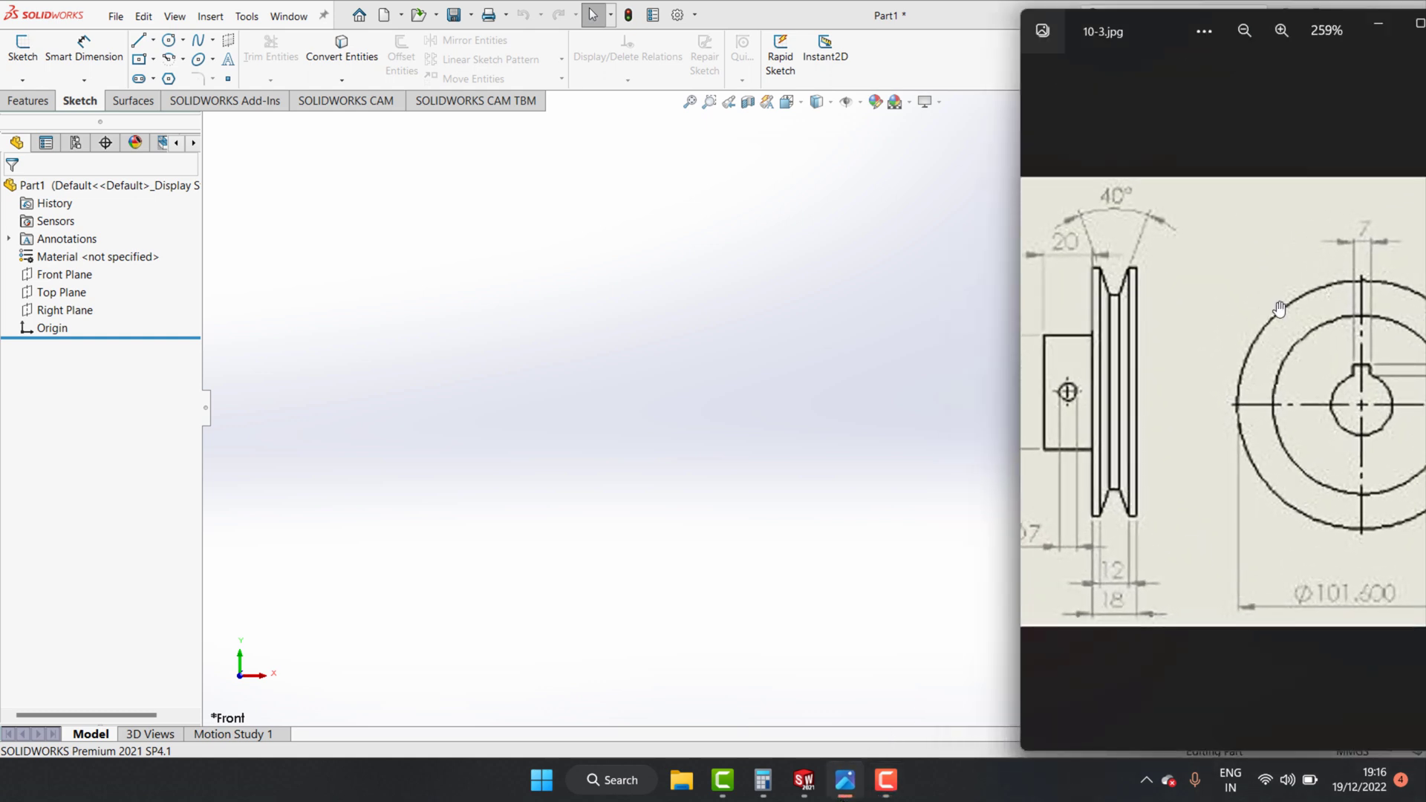
click(1376, 30)
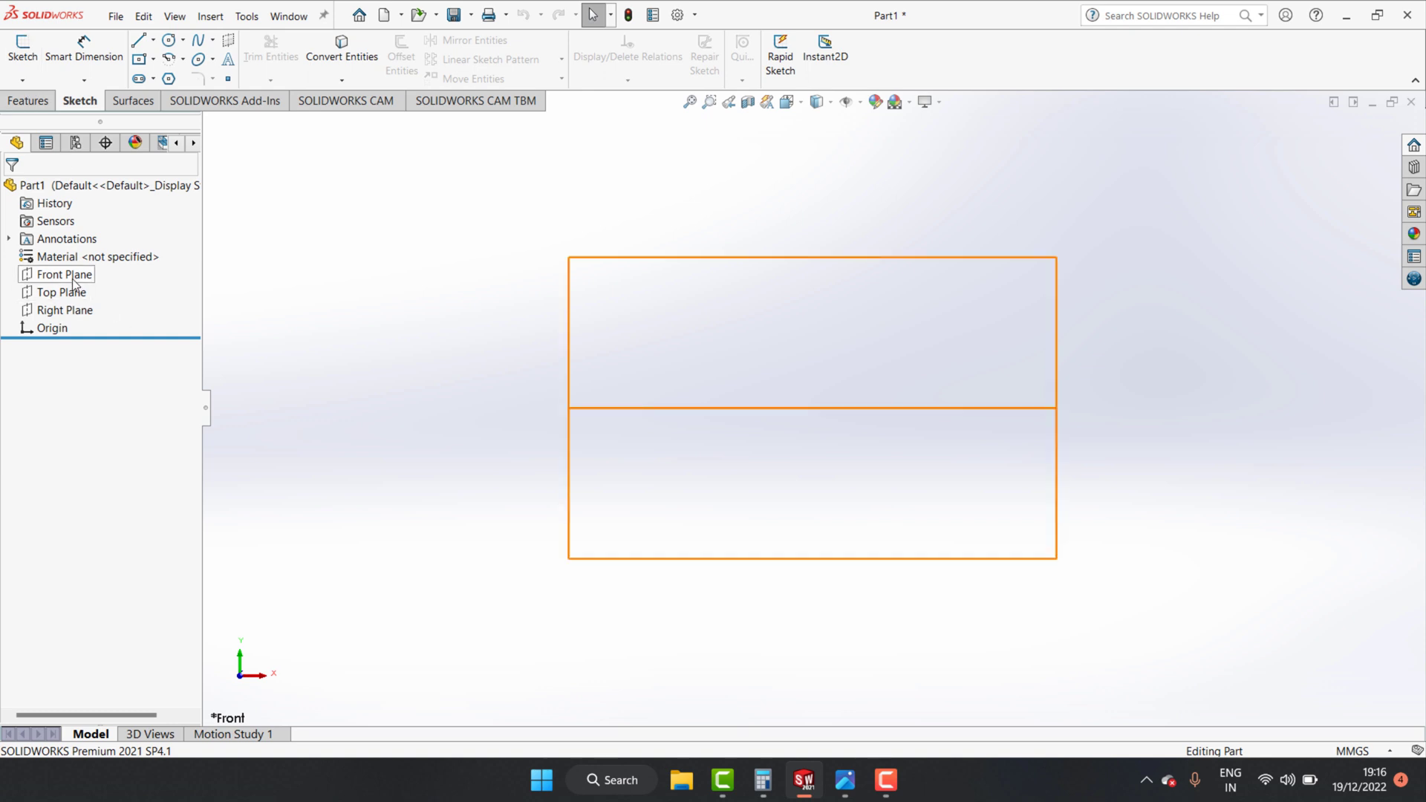
Start a 3D sketch and bring up the Welcome screen for new documents.
click(23, 79)
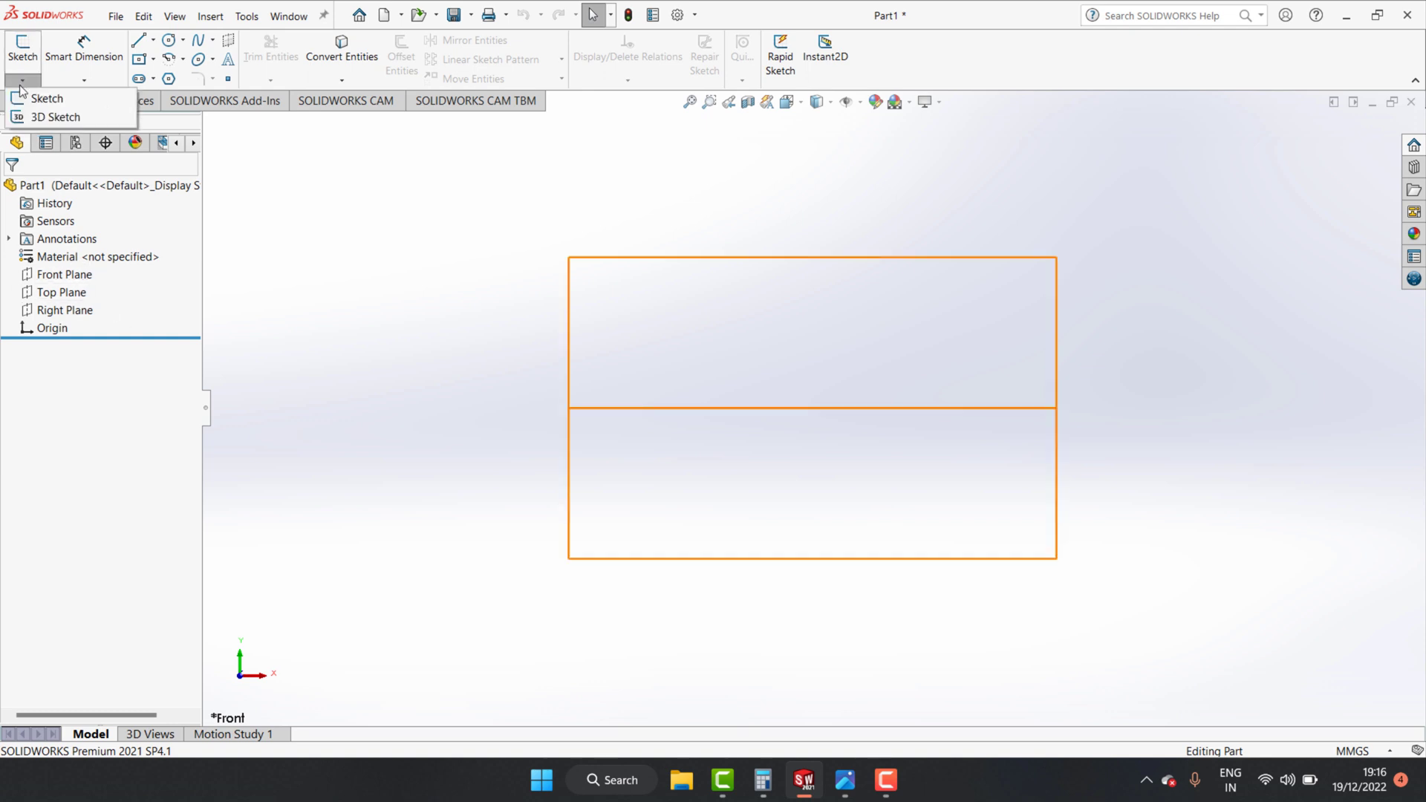
click(46, 117)
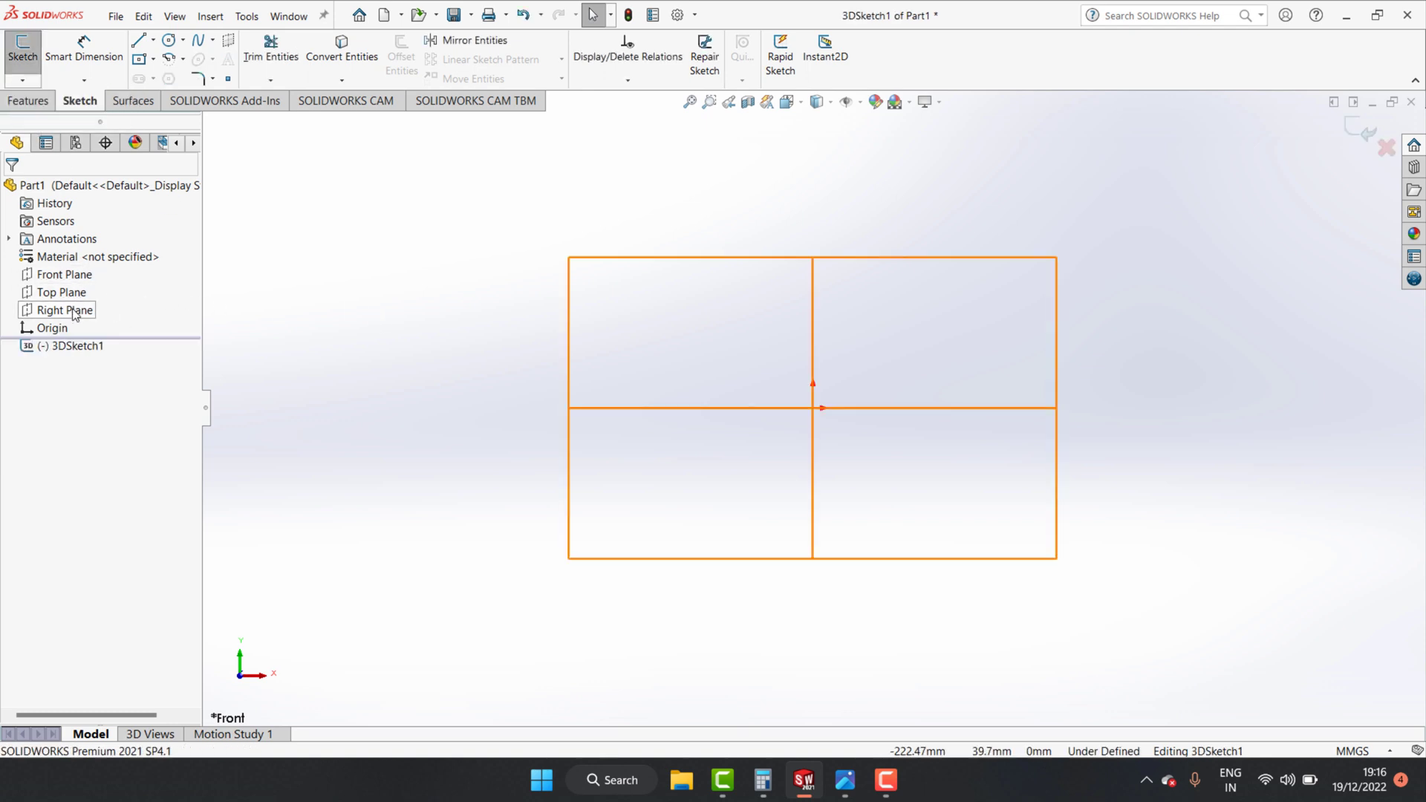
click(84, 80)
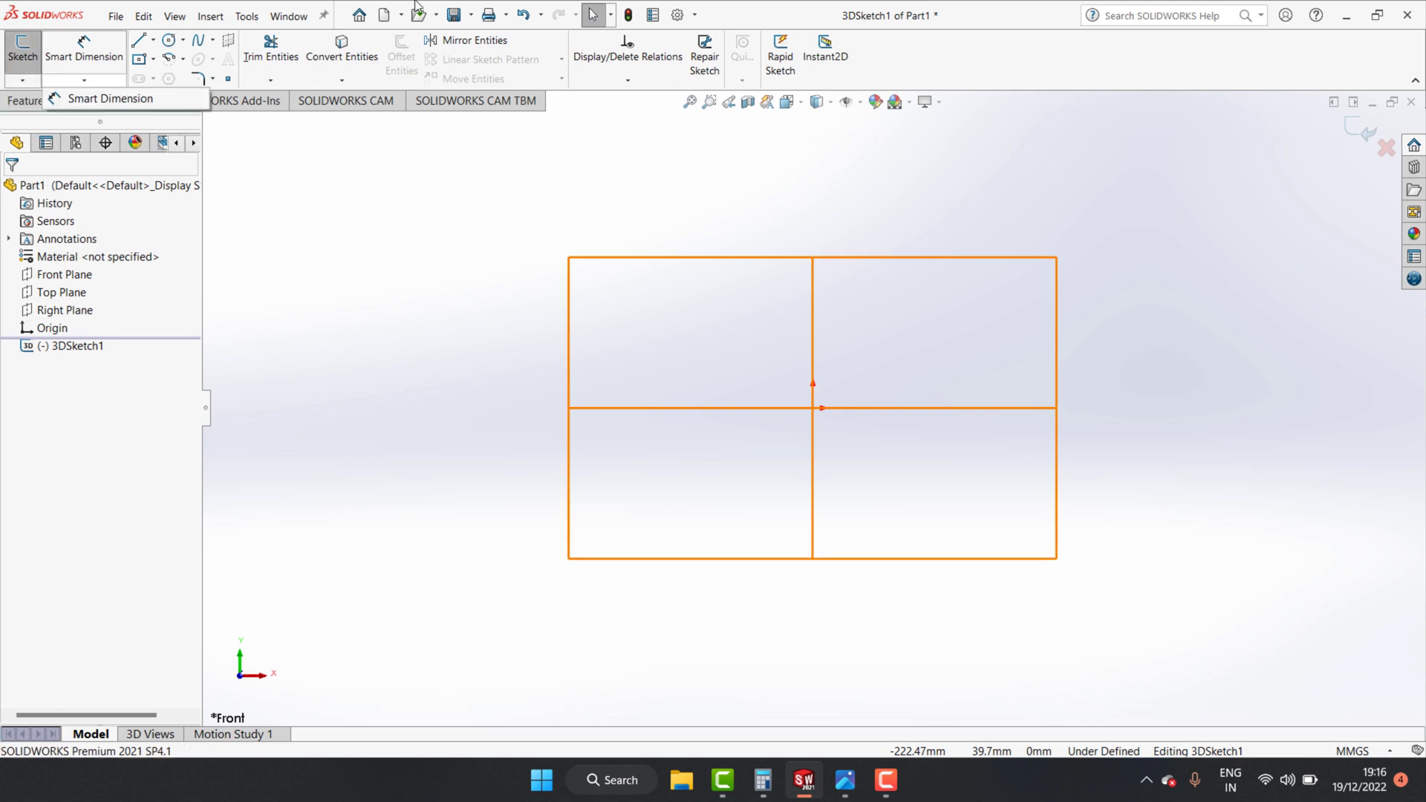
click(367, 24)
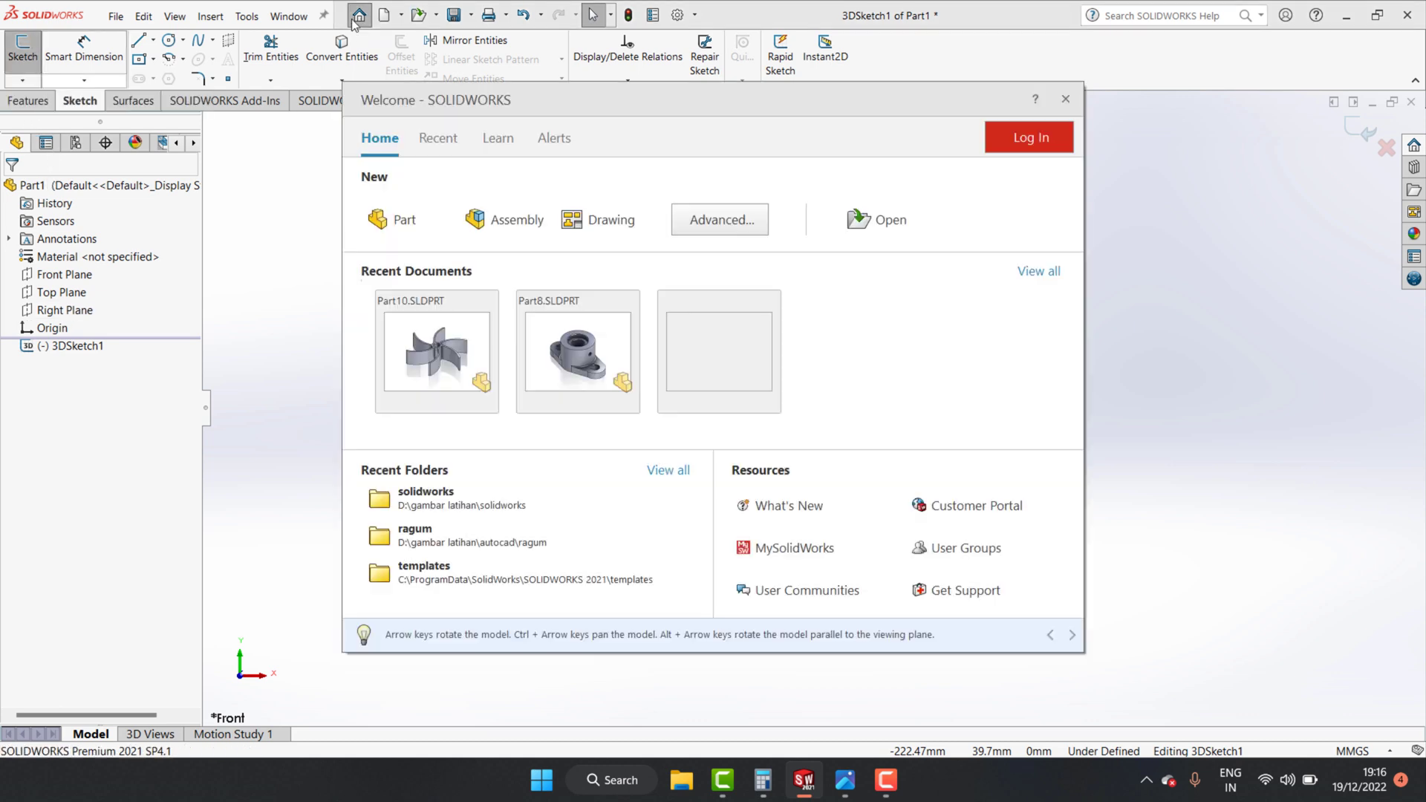
Create a new part viewed normal to the Front Plane, and bring up the image viewer.
click(401, 219)
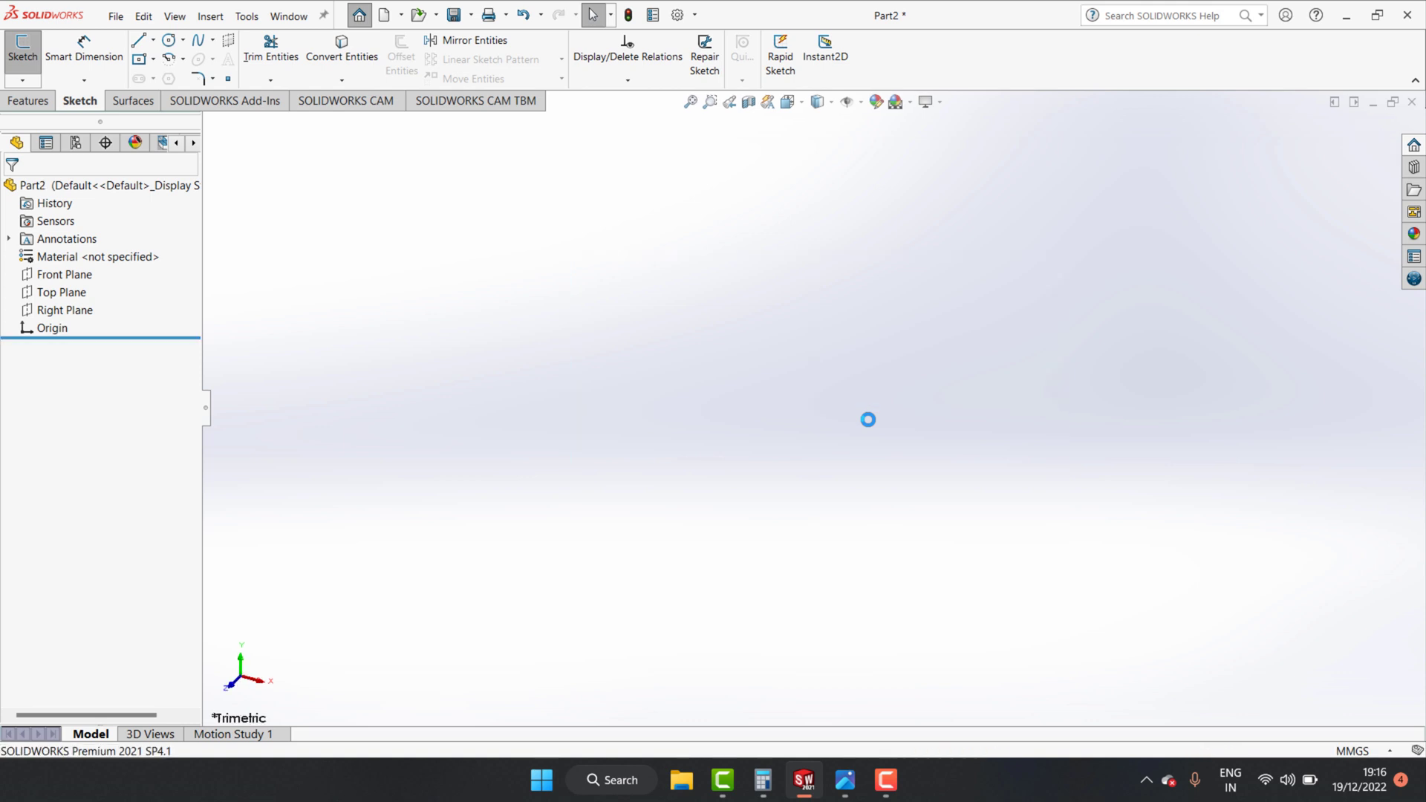
click(64, 274)
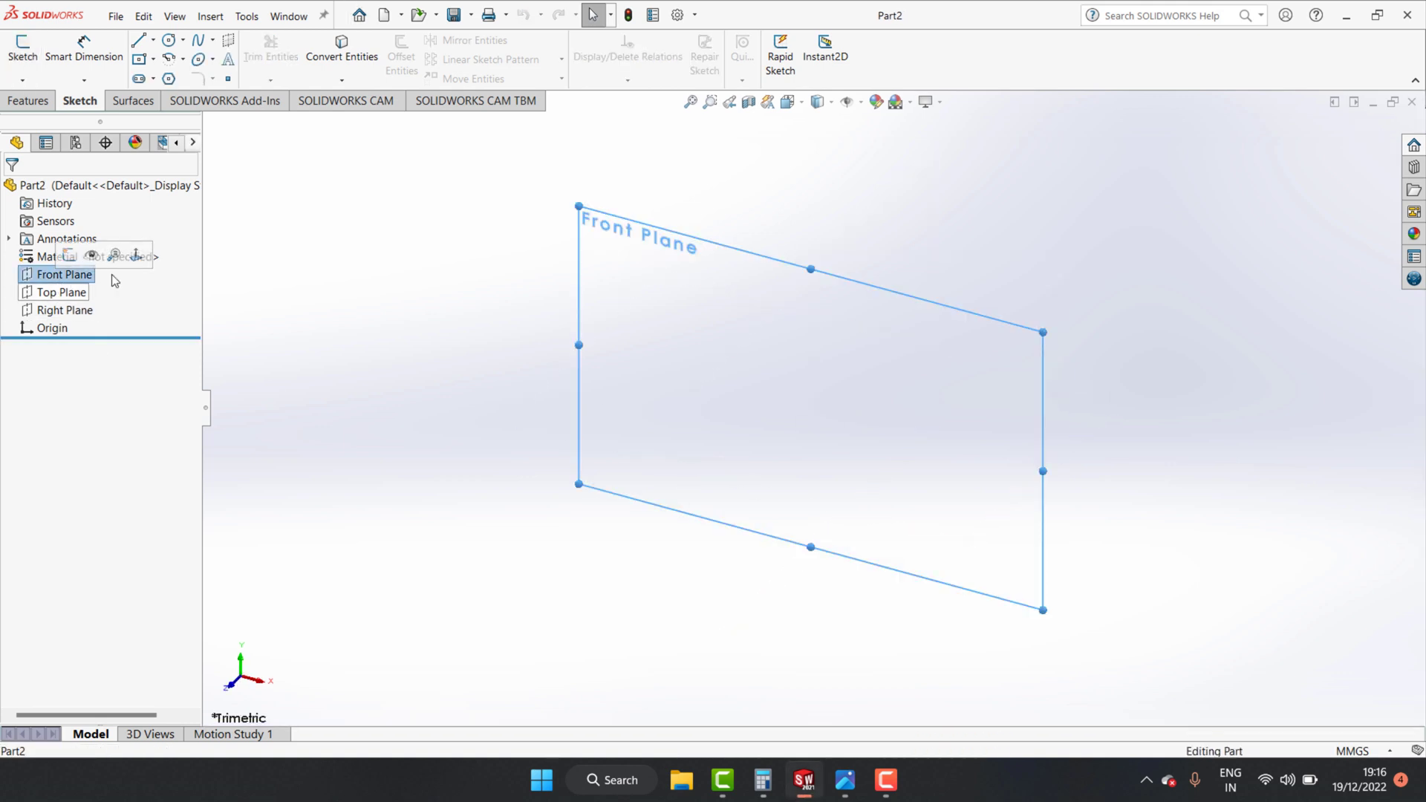
click(845, 780)
scroll(1201, 385, up, 5)
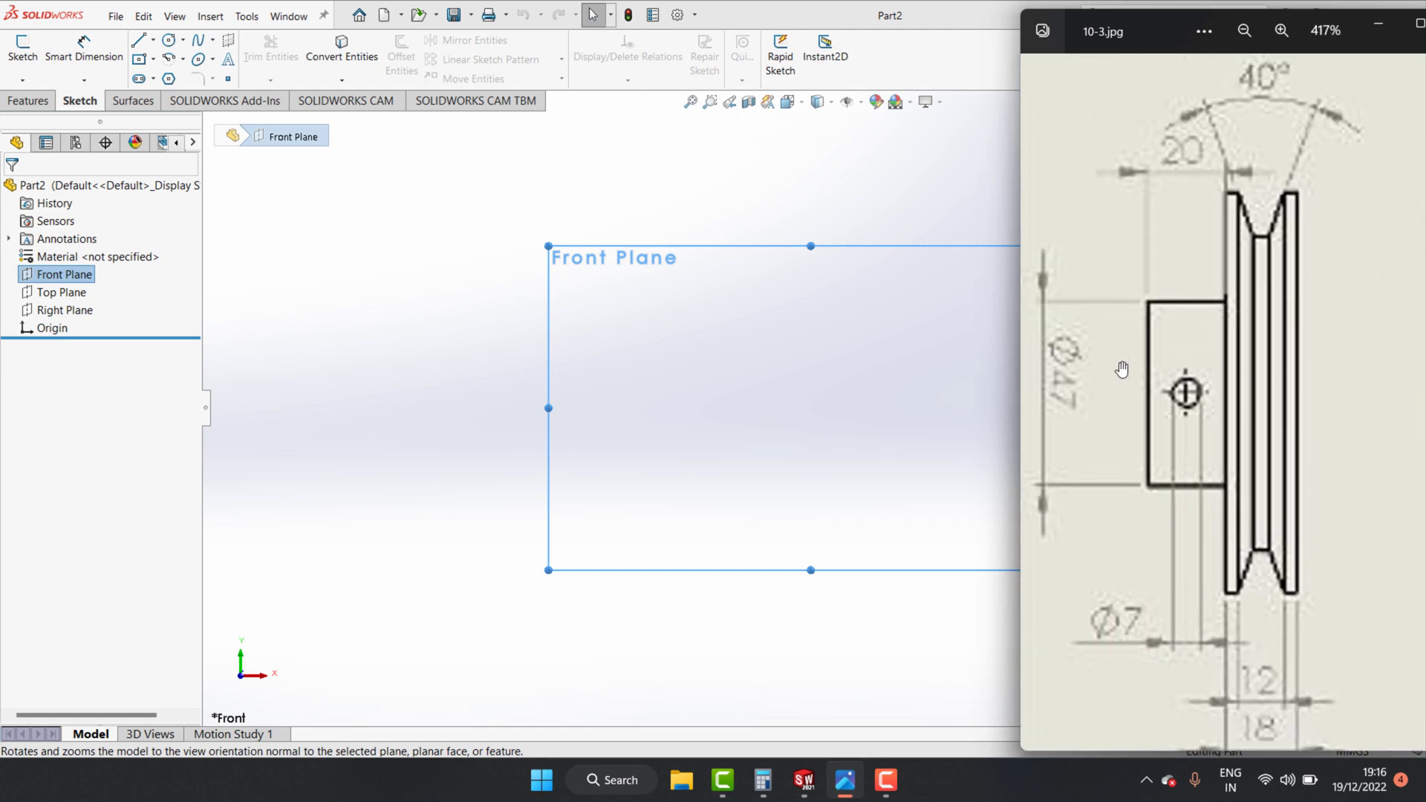
Browse back to the 10-3.jpg pulley drawing and zoom in on it.
click(1037, 416)
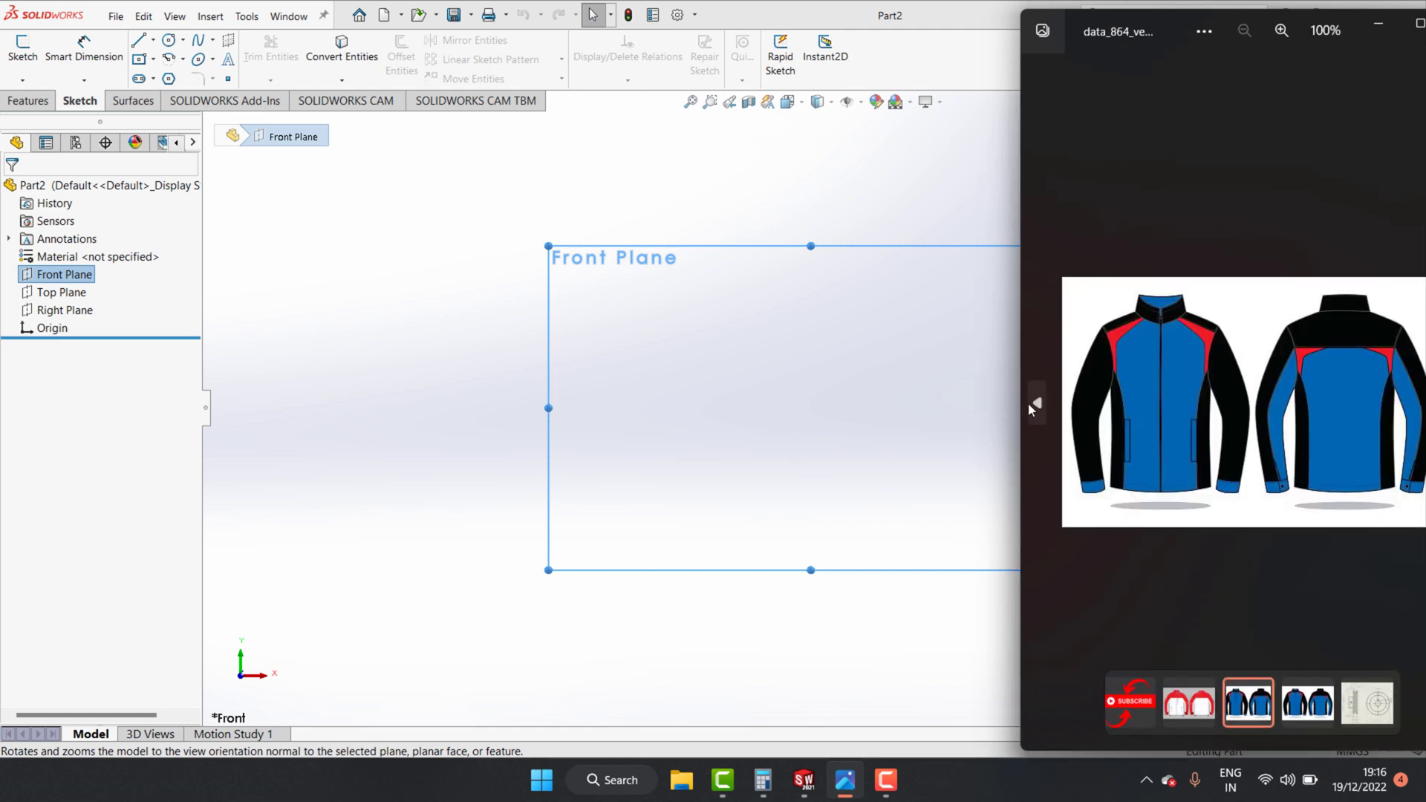
click(1028, 403)
click(1406, 392)
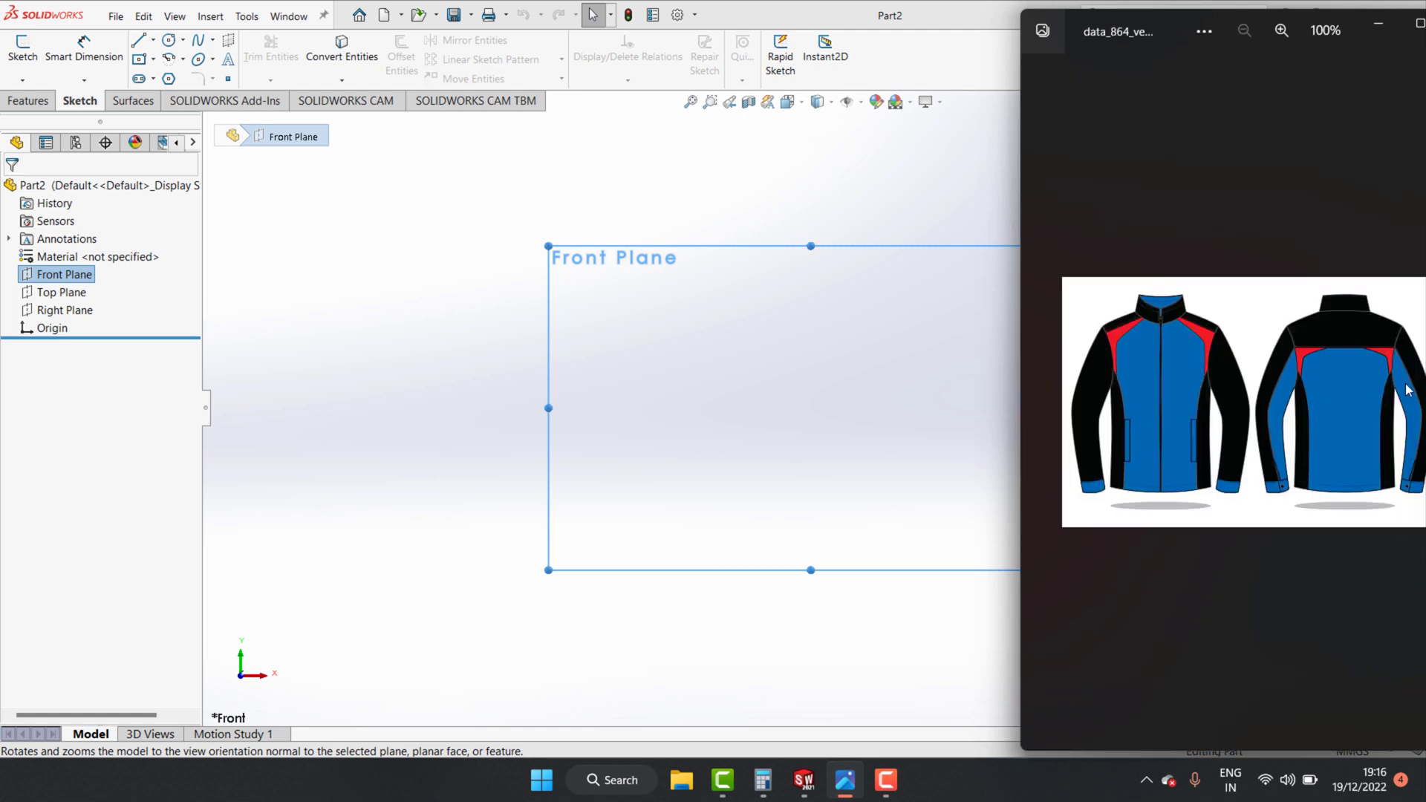
click(1419, 409)
scroll(1230, 394, up, 1)
scroll(1225, 392, up, 3)
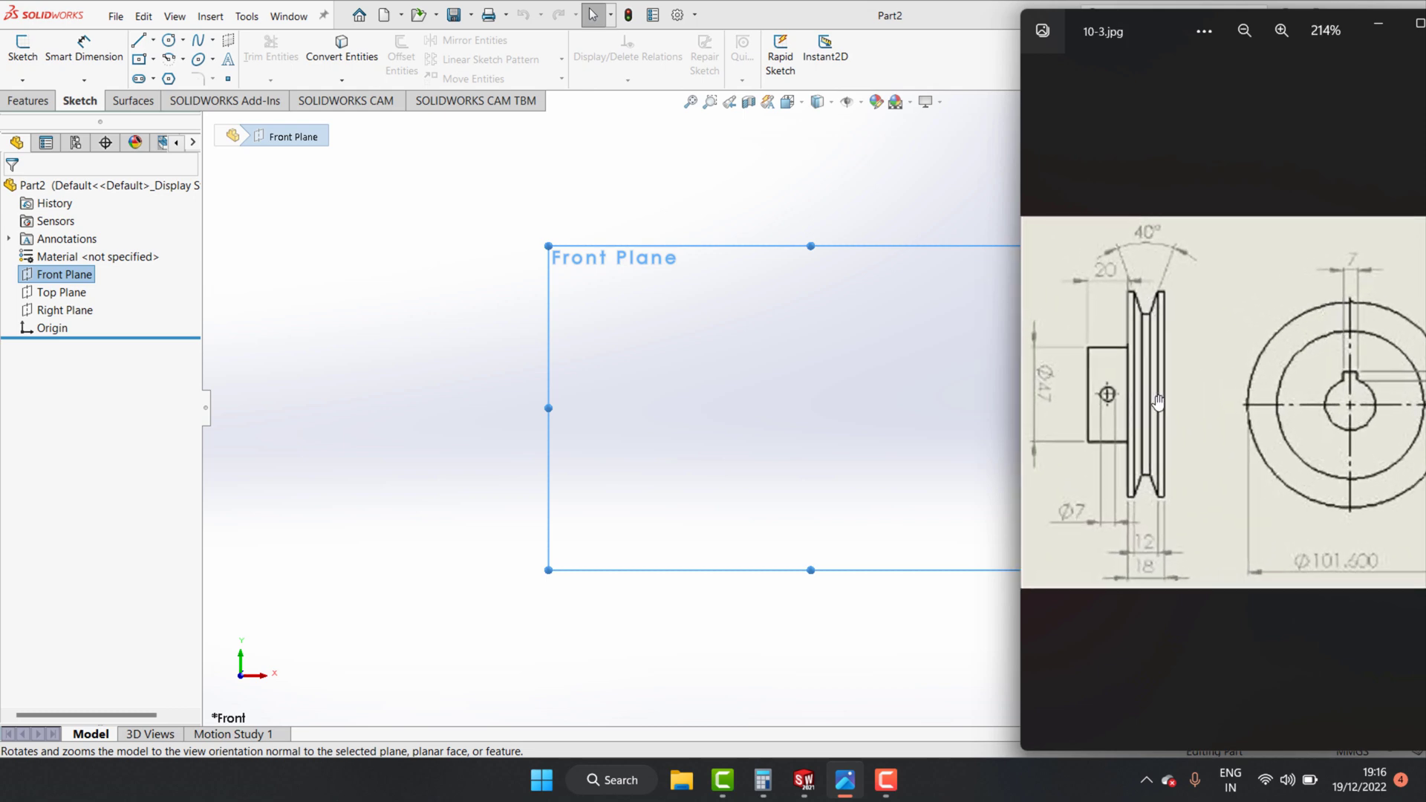
scroll(1193, 387, up, 1)
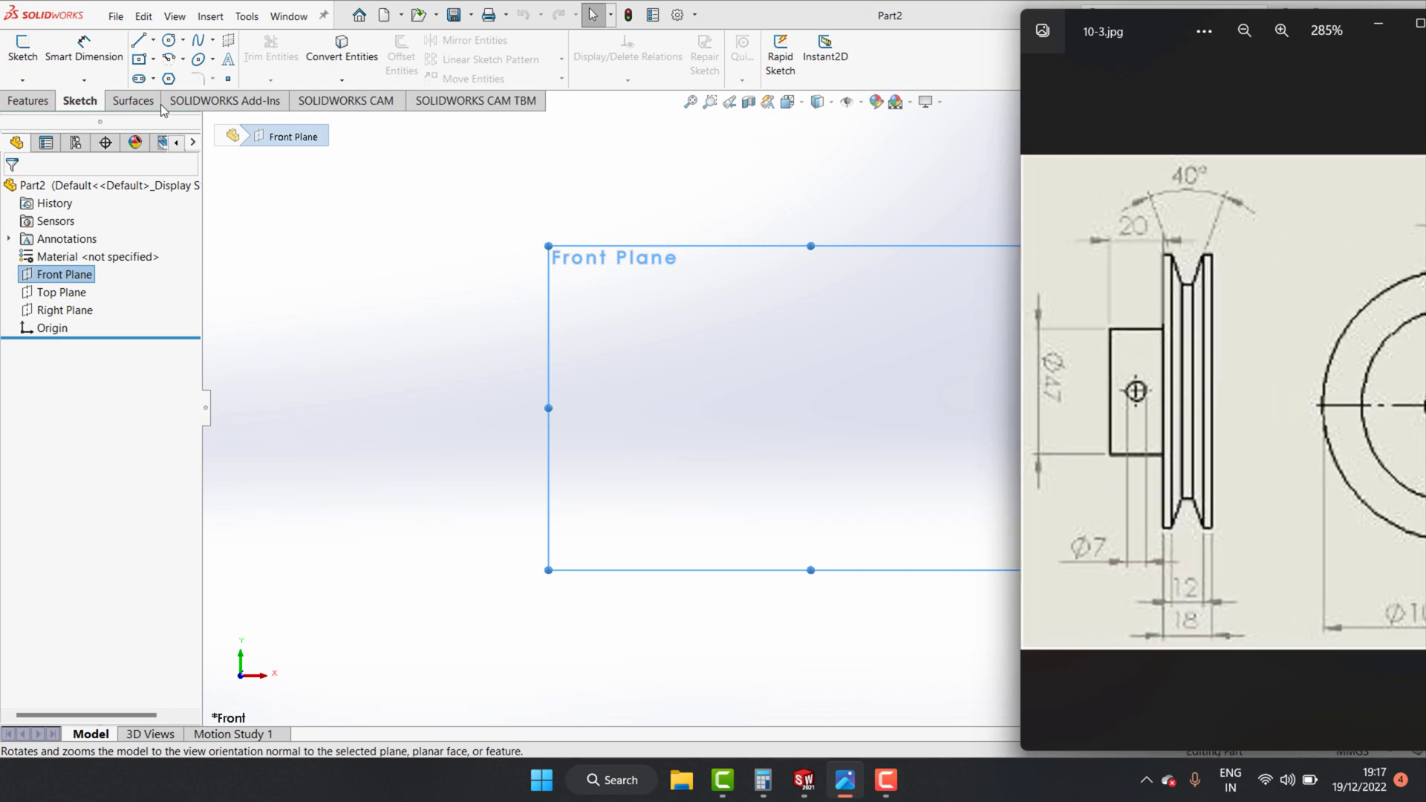
Draw connected horizontal, vertical and horizontal lines stepping down from the origin.
key(l)
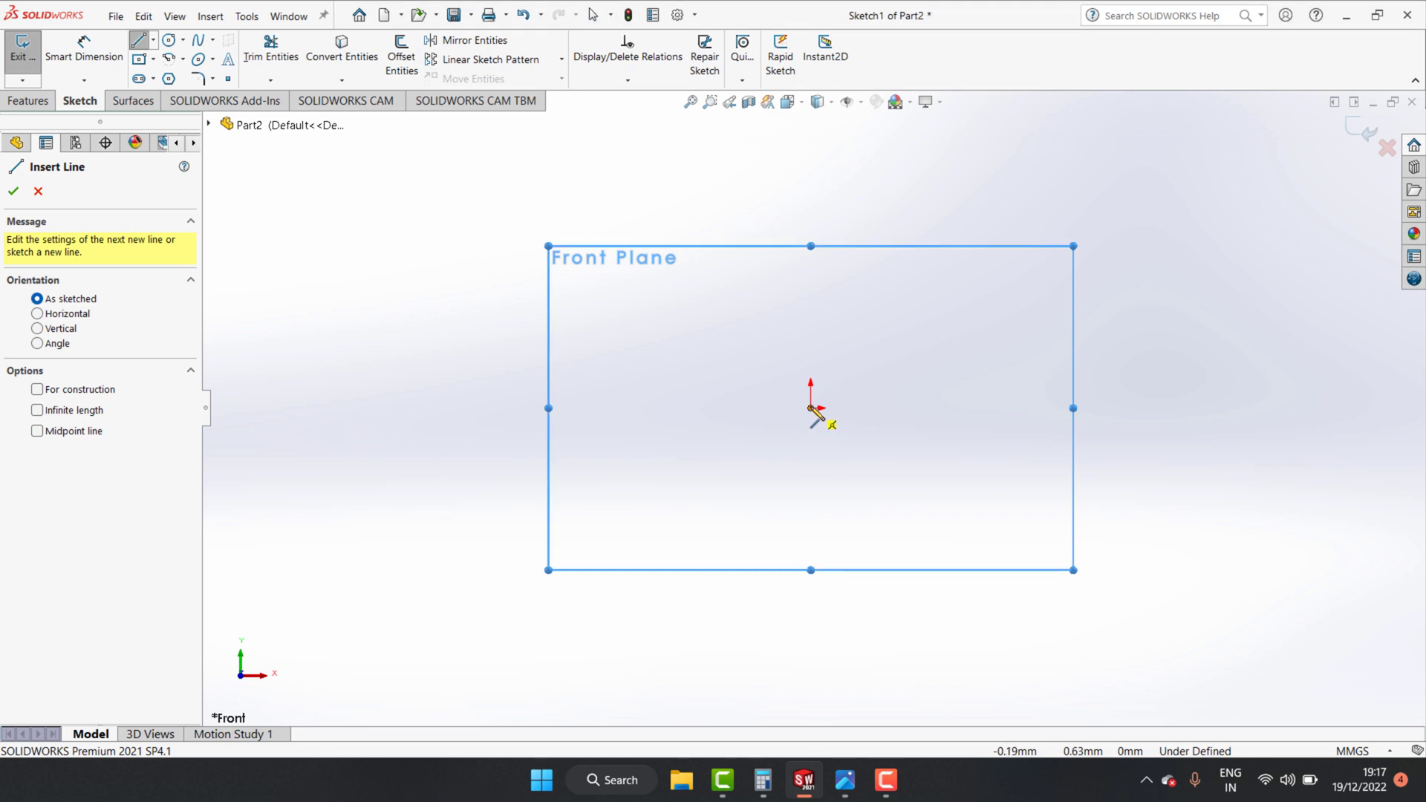
click(811, 408)
click(915, 408)
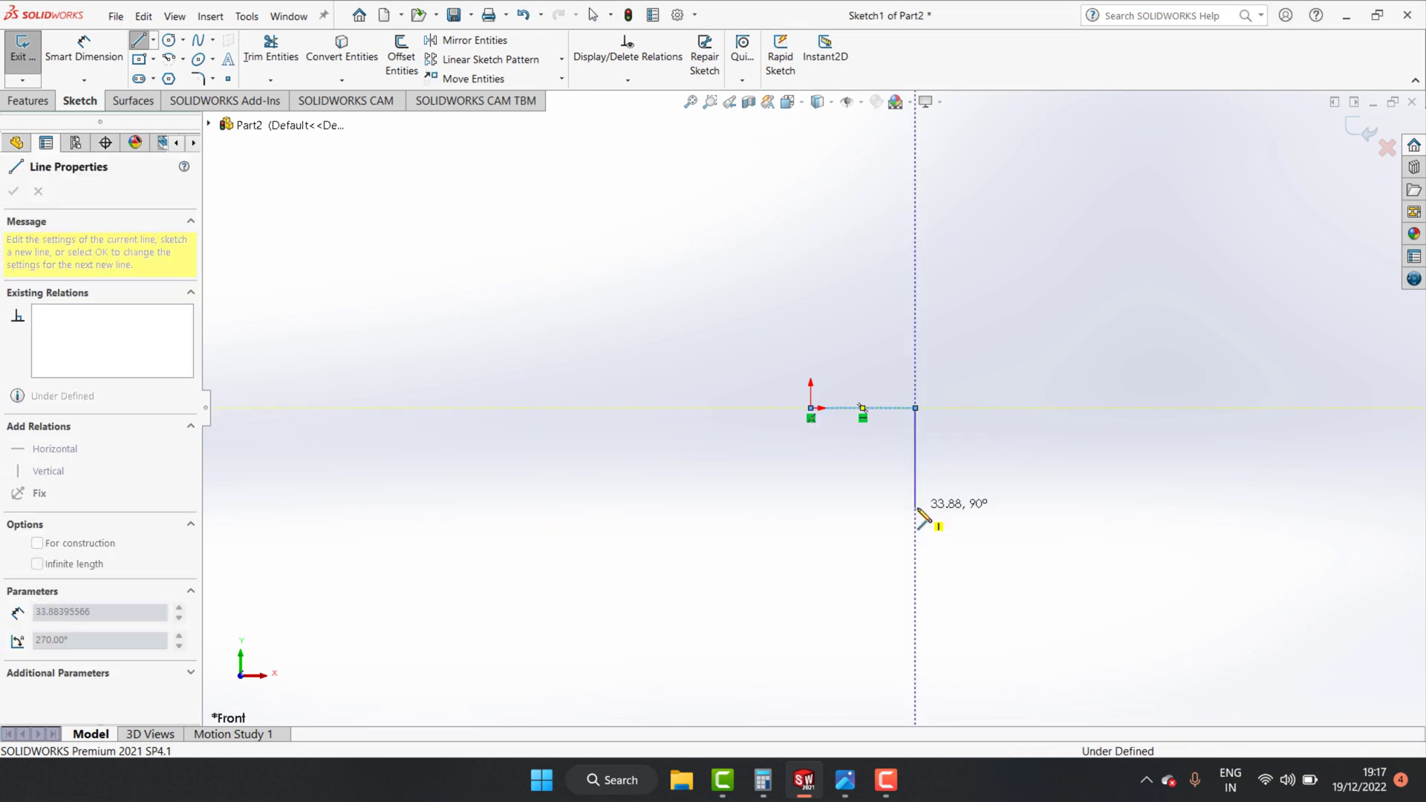
click(915, 509)
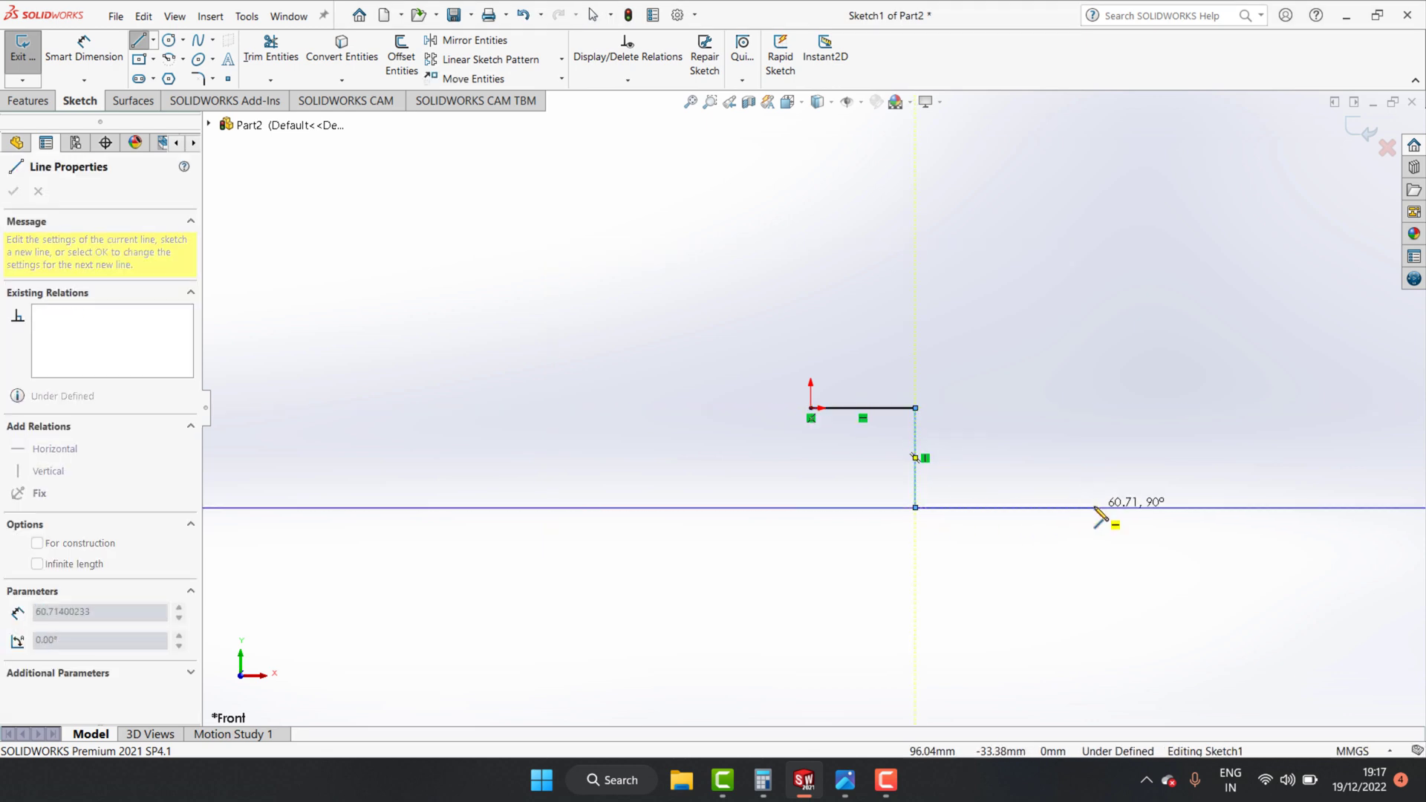
click(1096, 507)
key(Escape)
key(Escape)
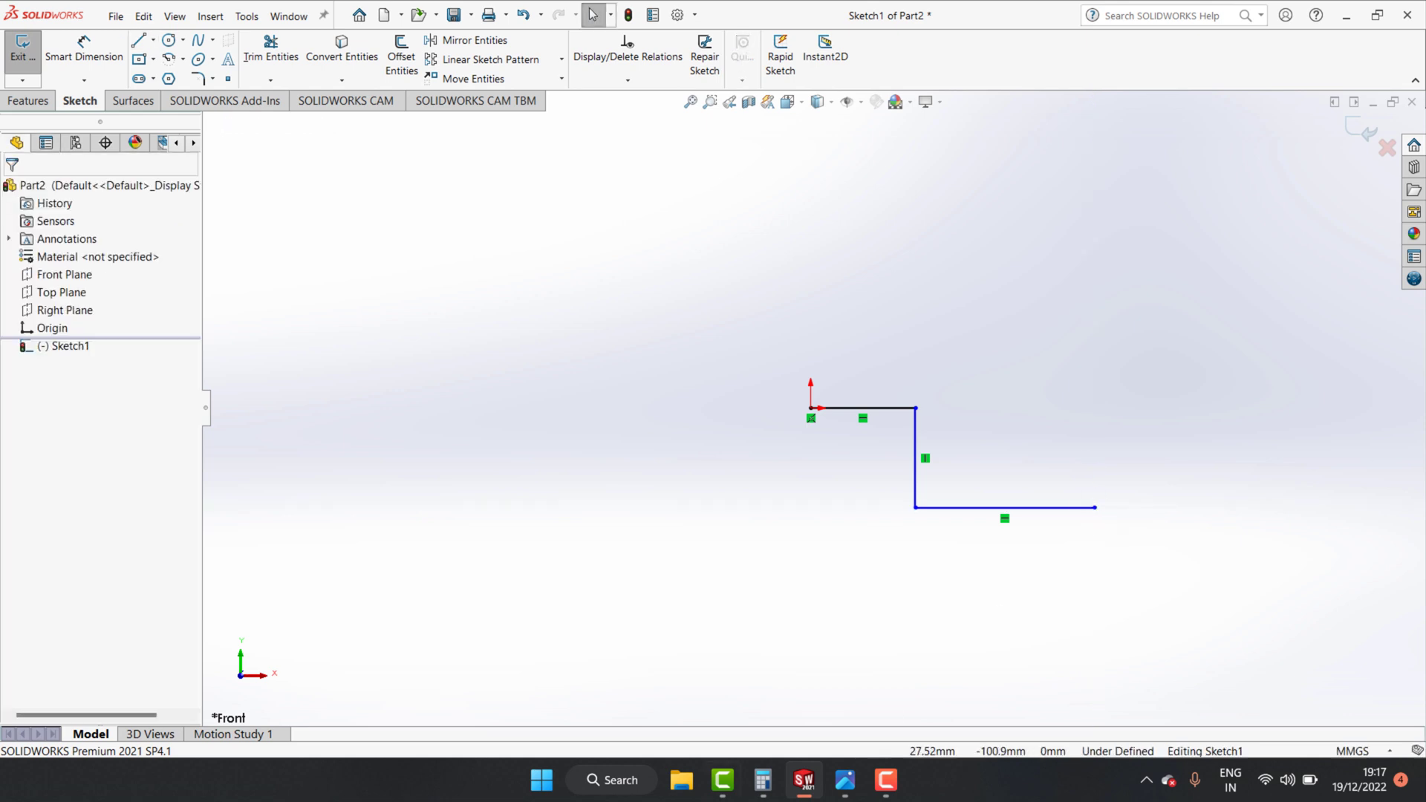
Work out 47 ÷ 2 = 23.5 in the Calculator.
click(762, 780)
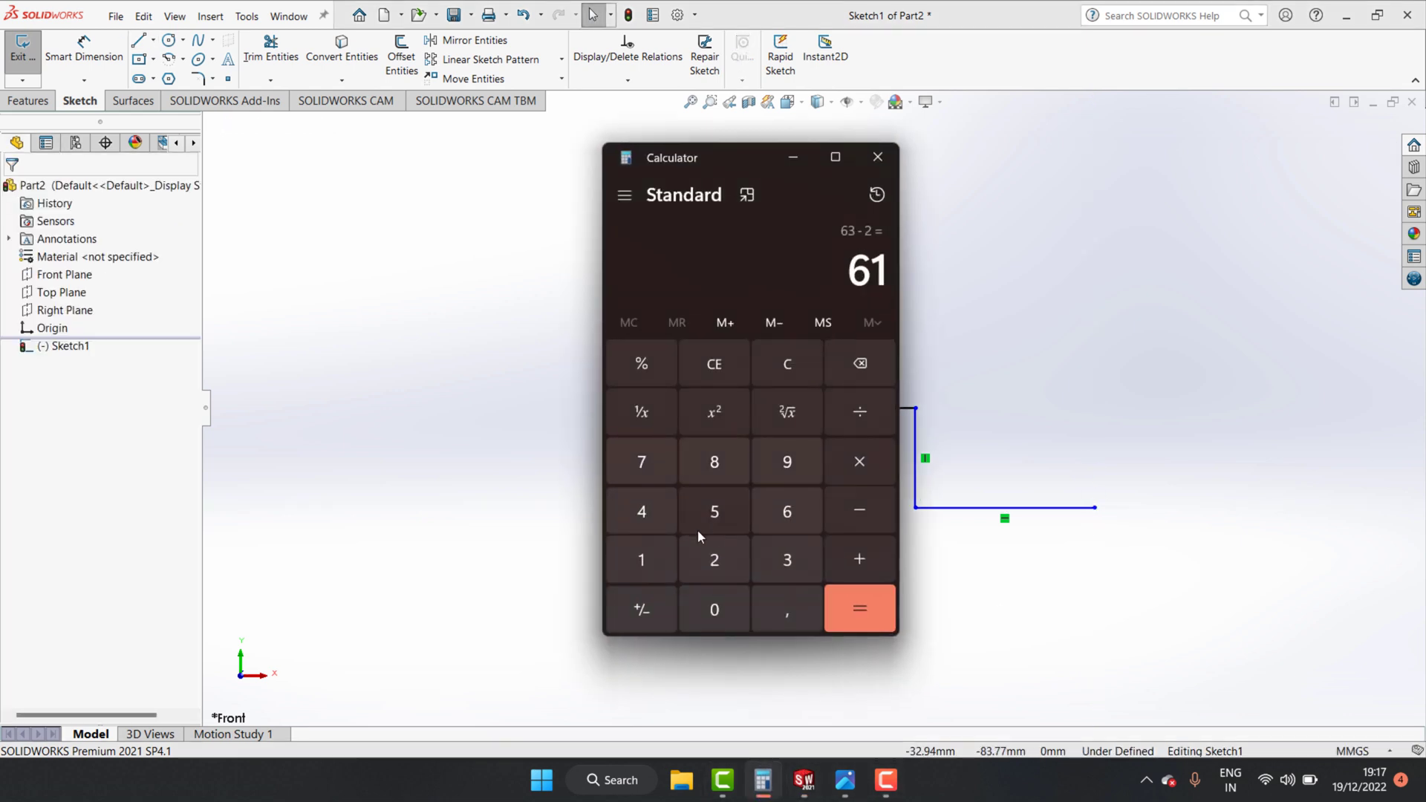
click(642, 513)
click(642, 462)
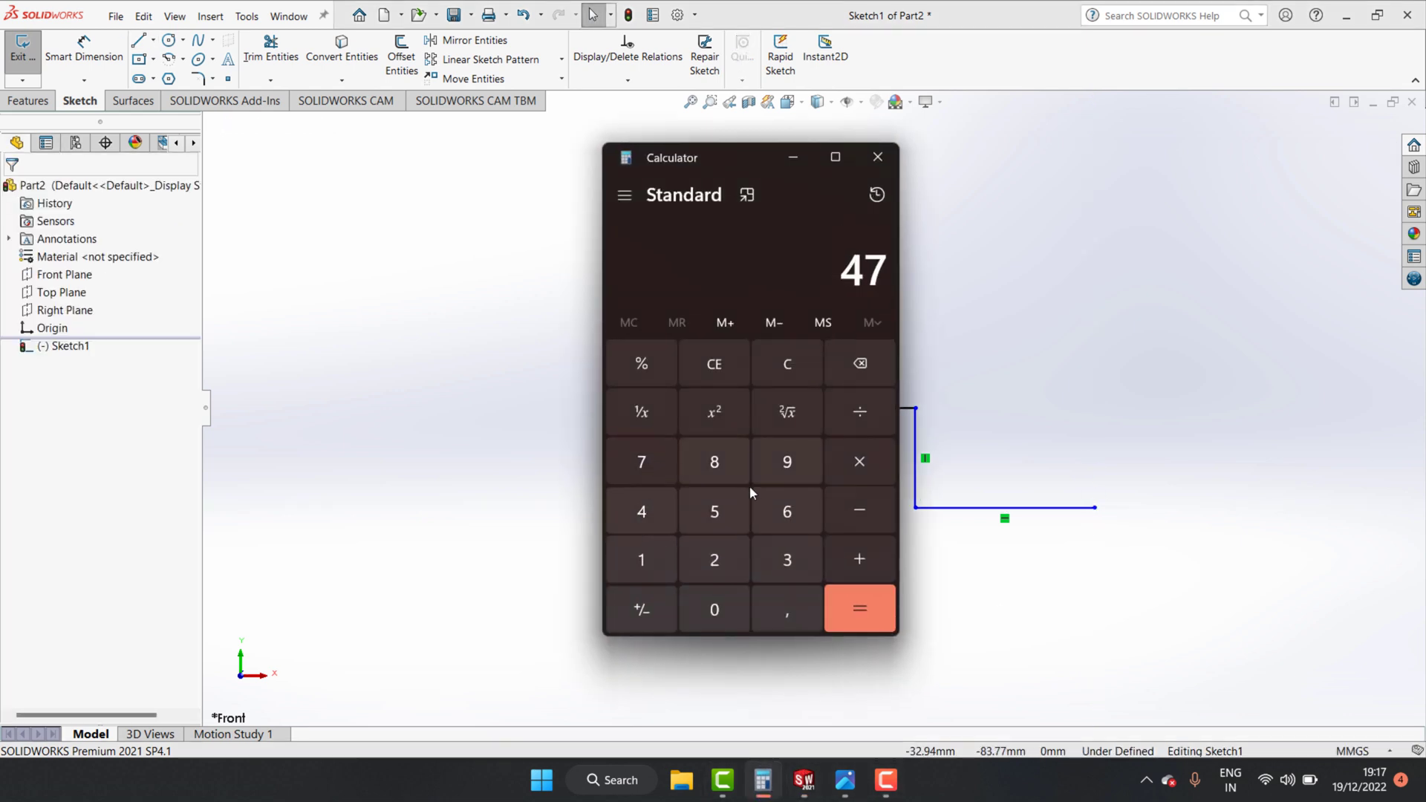
click(731, 551)
key(Return)
click(795, 157)
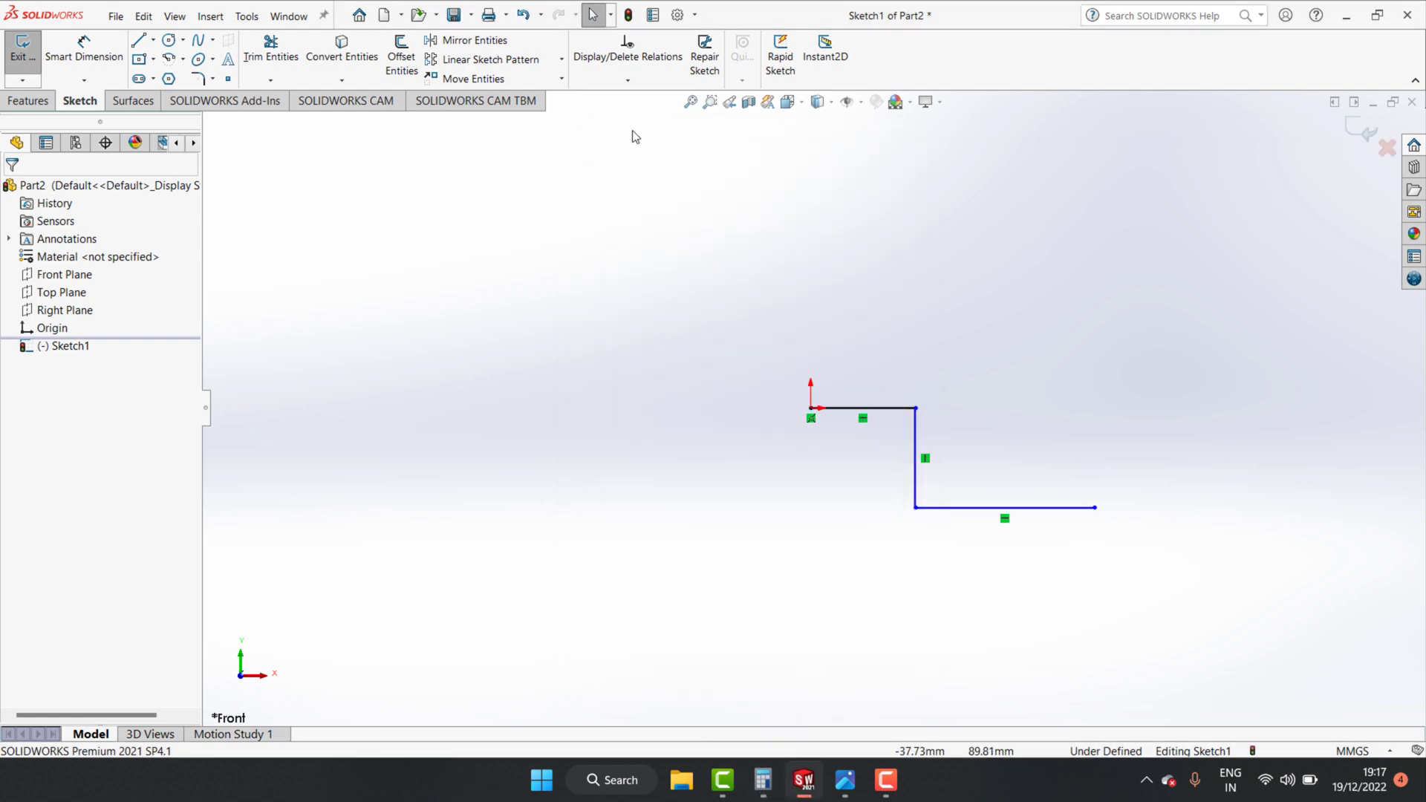
click(84, 52)
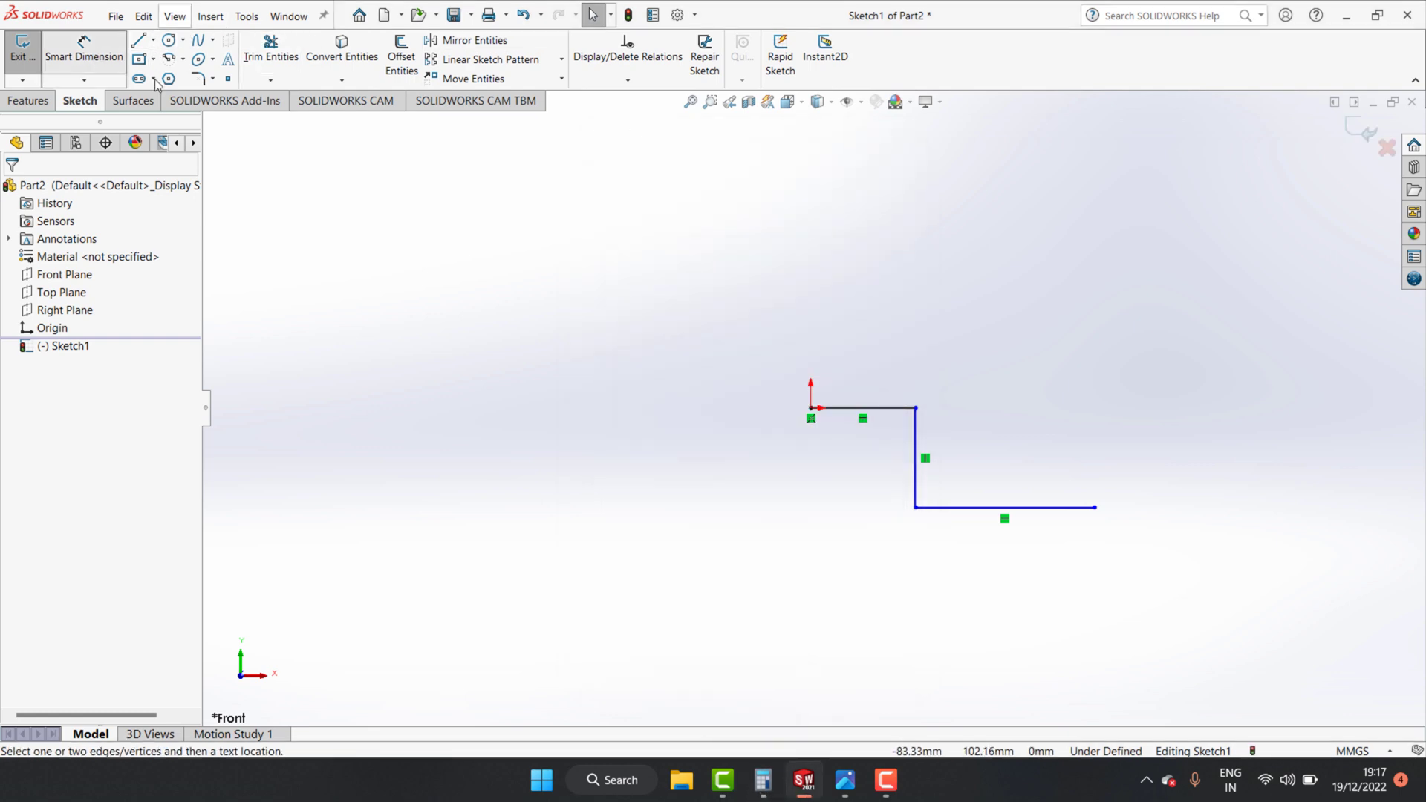
Dimension the top line 23.5 mm and the vertical line 20 mm.
click(863, 408)
click(857, 327)
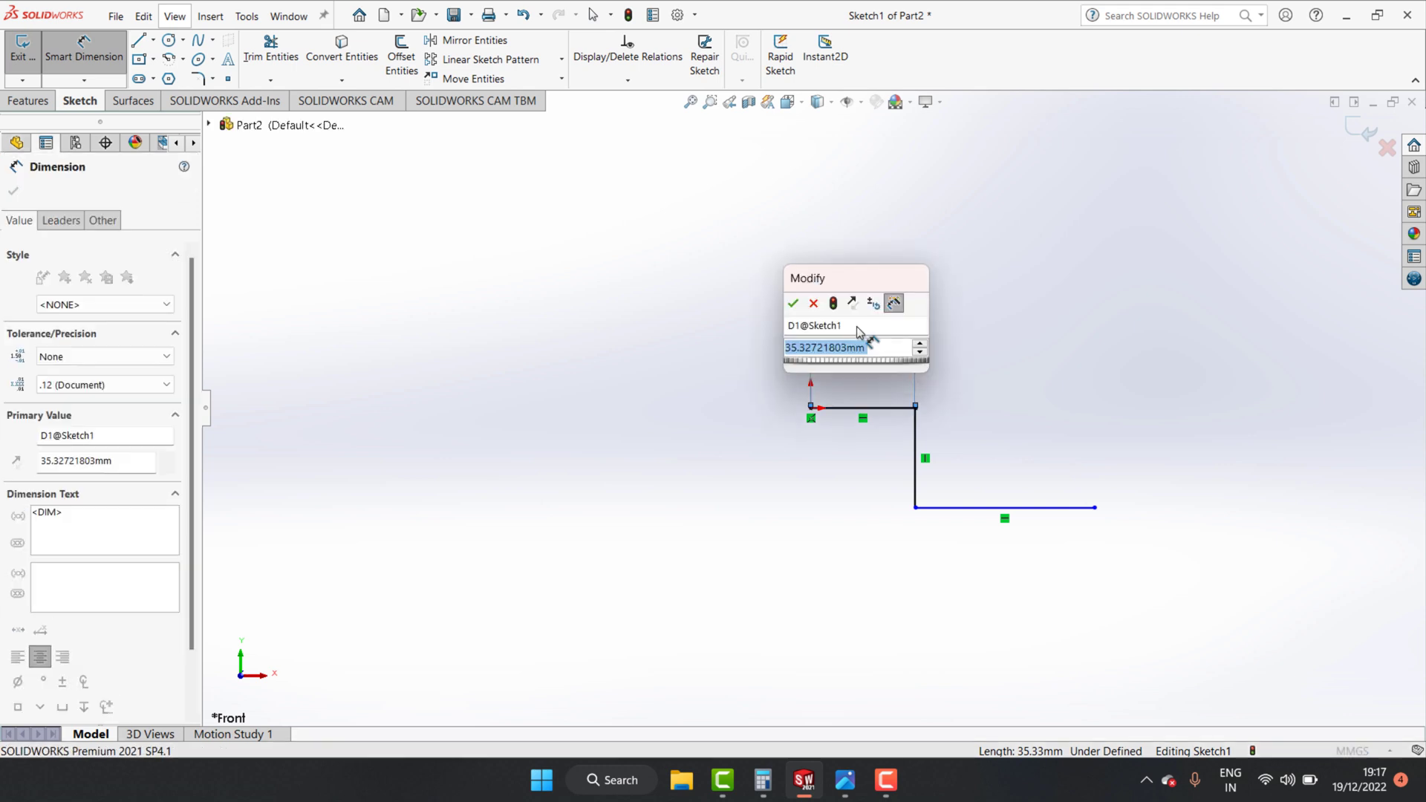
text(23)
text(,5)
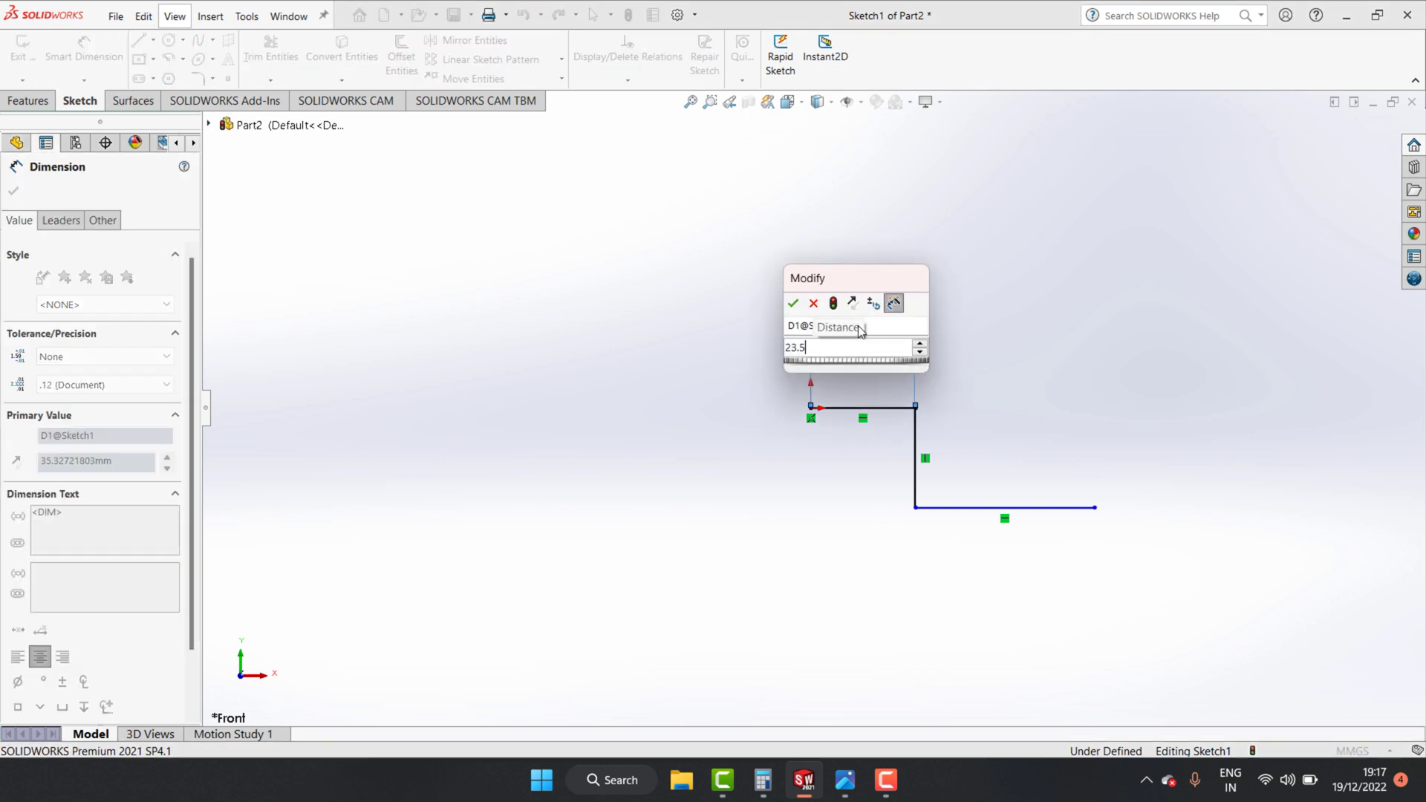
key(Return)
click(917, 456)
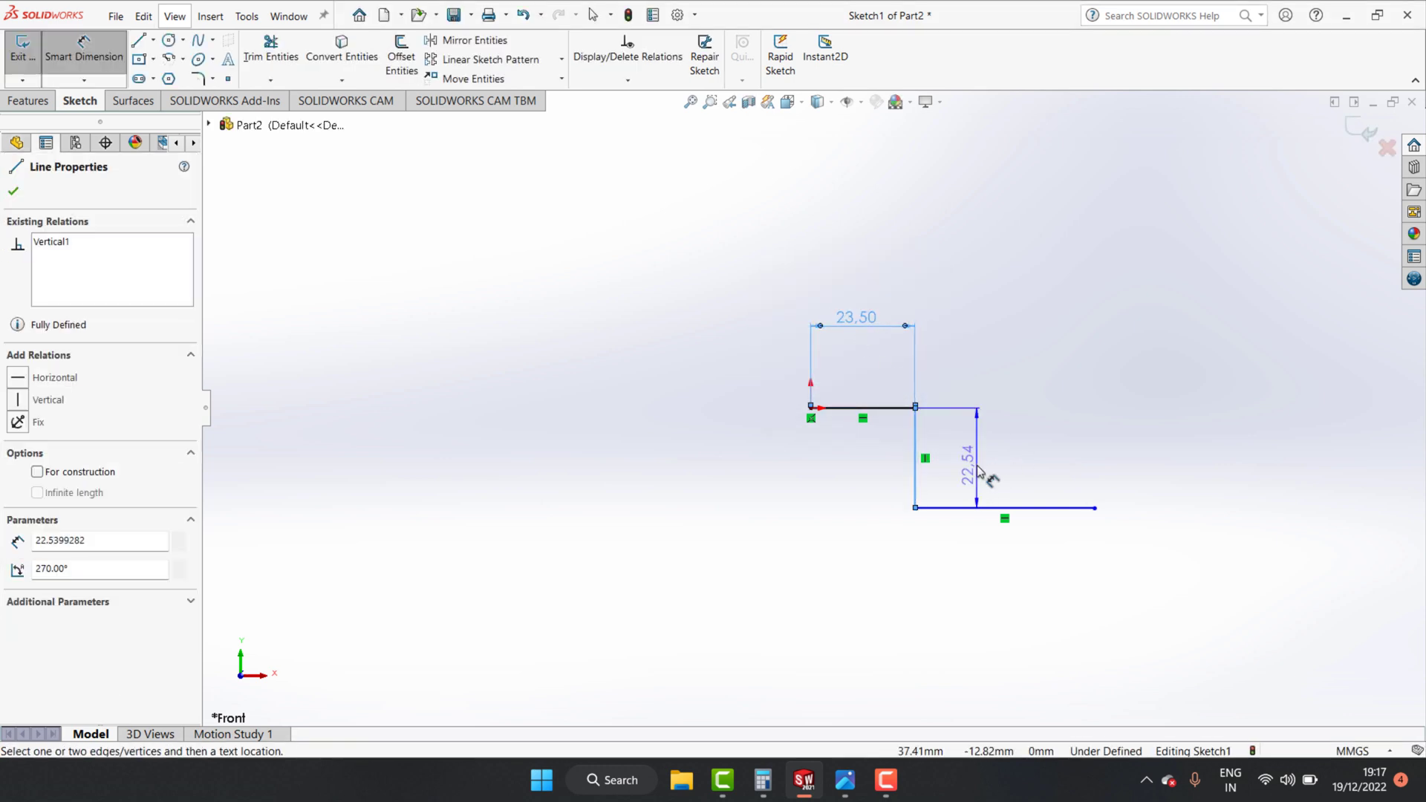
click(977, 467)
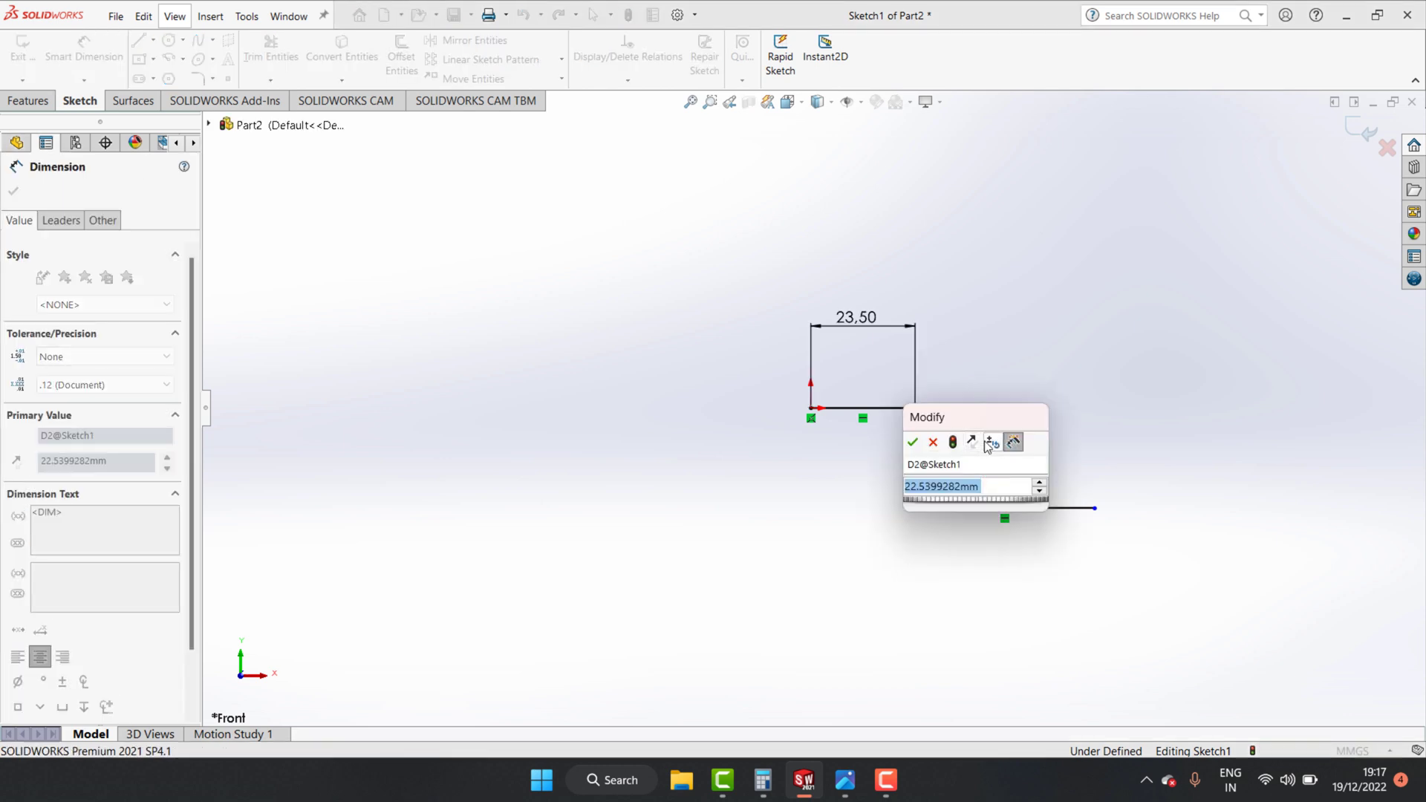
text(20)
key(Return)
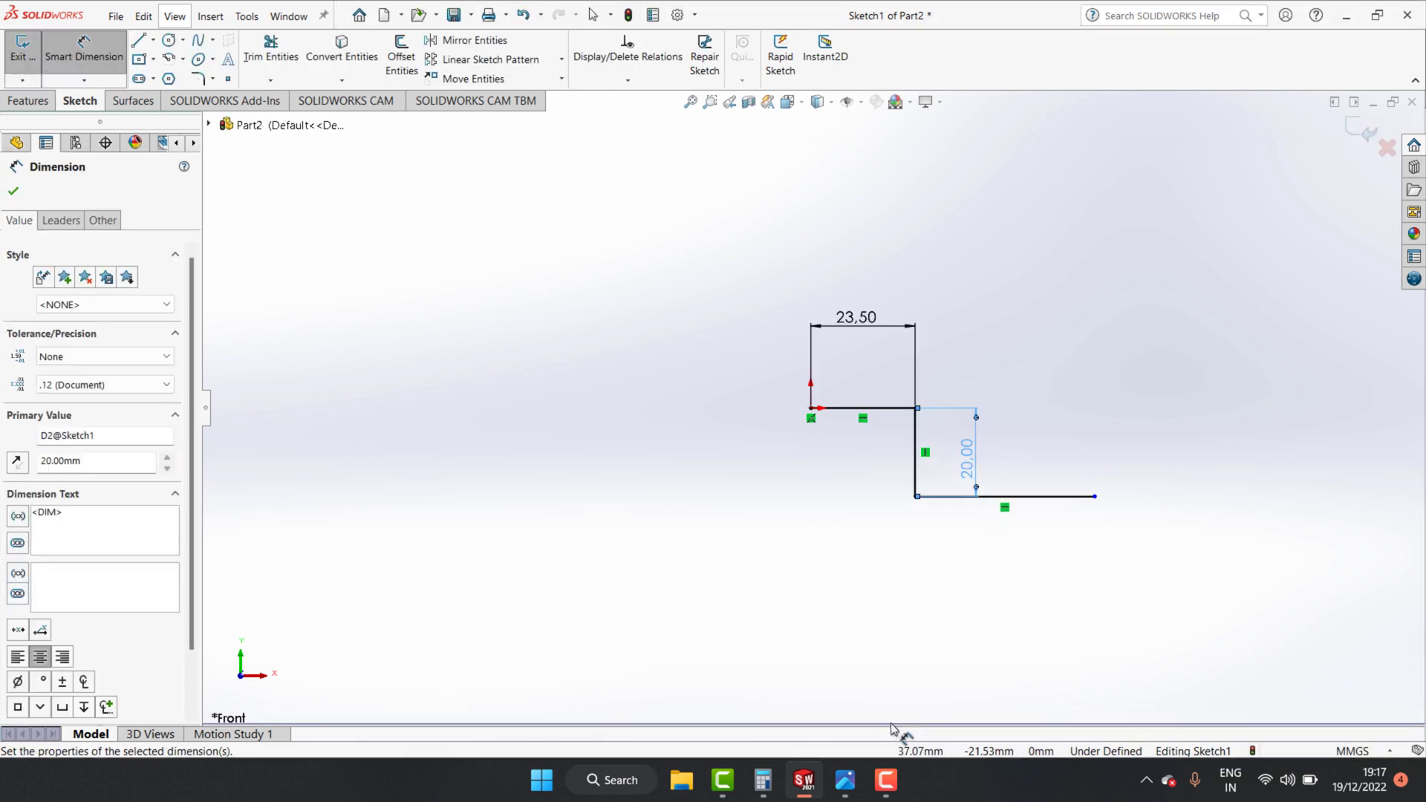
Check the reference drawing, then dimension the lower horizontal line 50.5 mm.
click(846, 780)
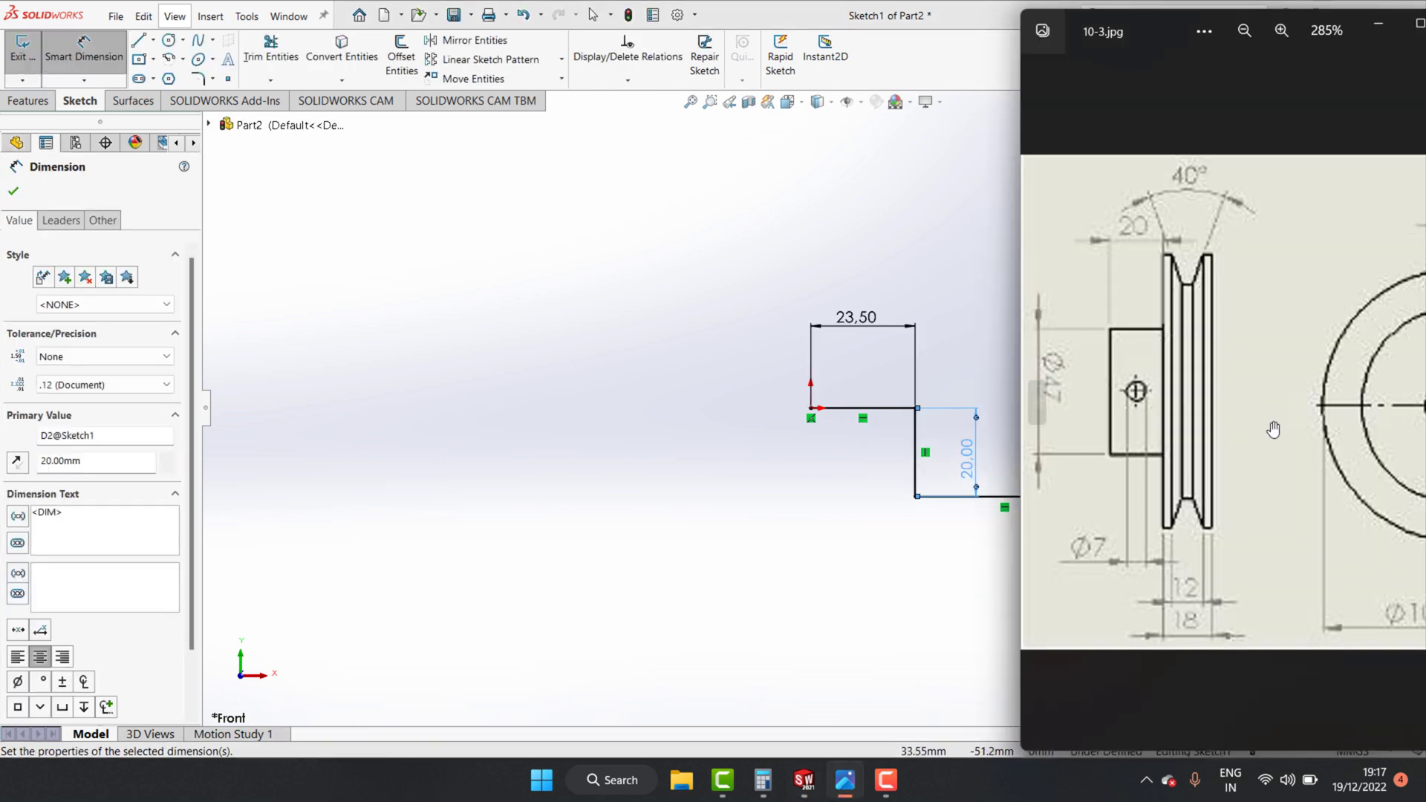
scroll(1096, 358, down, 3)
scroll(1097, 358, up, 2)
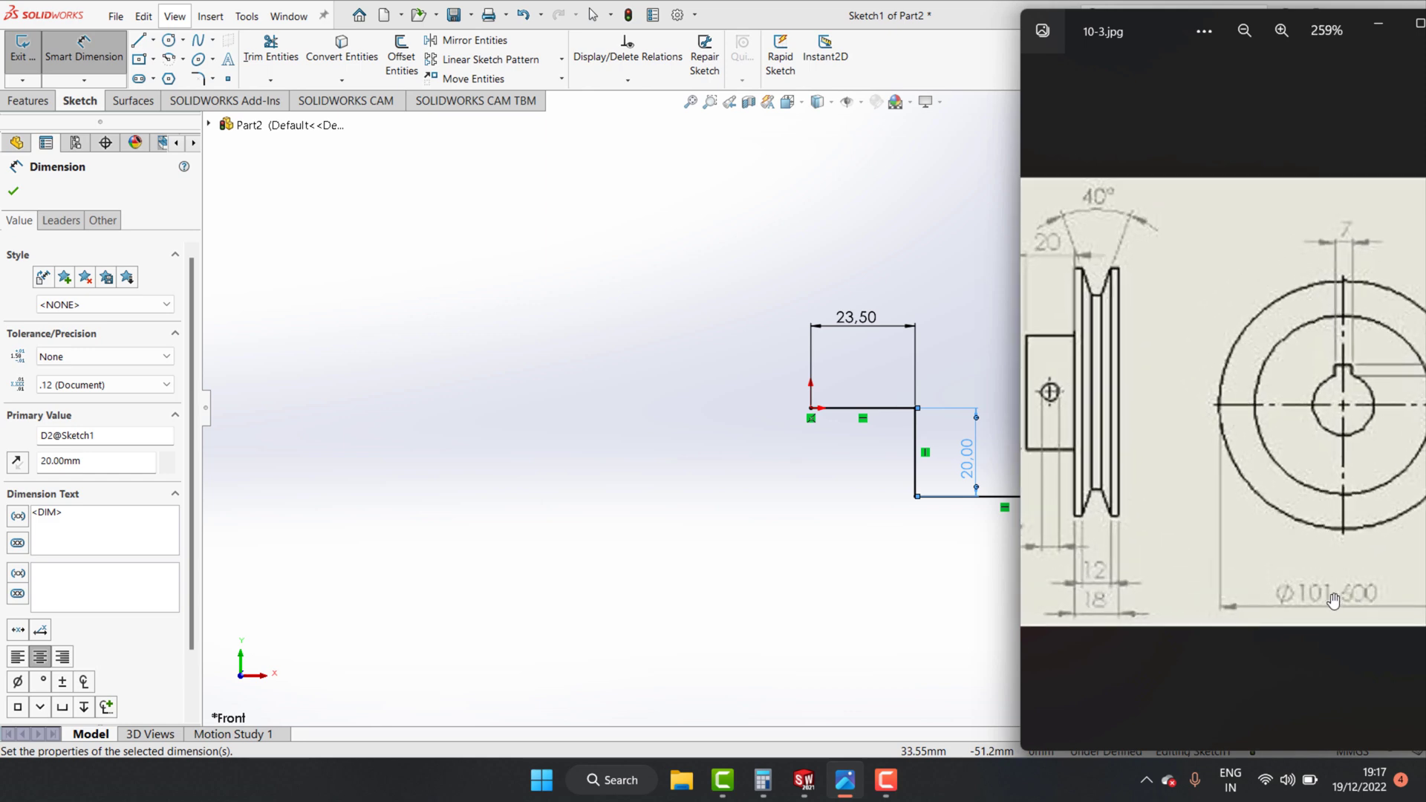
click(1378, 31)
click(1040, 496)
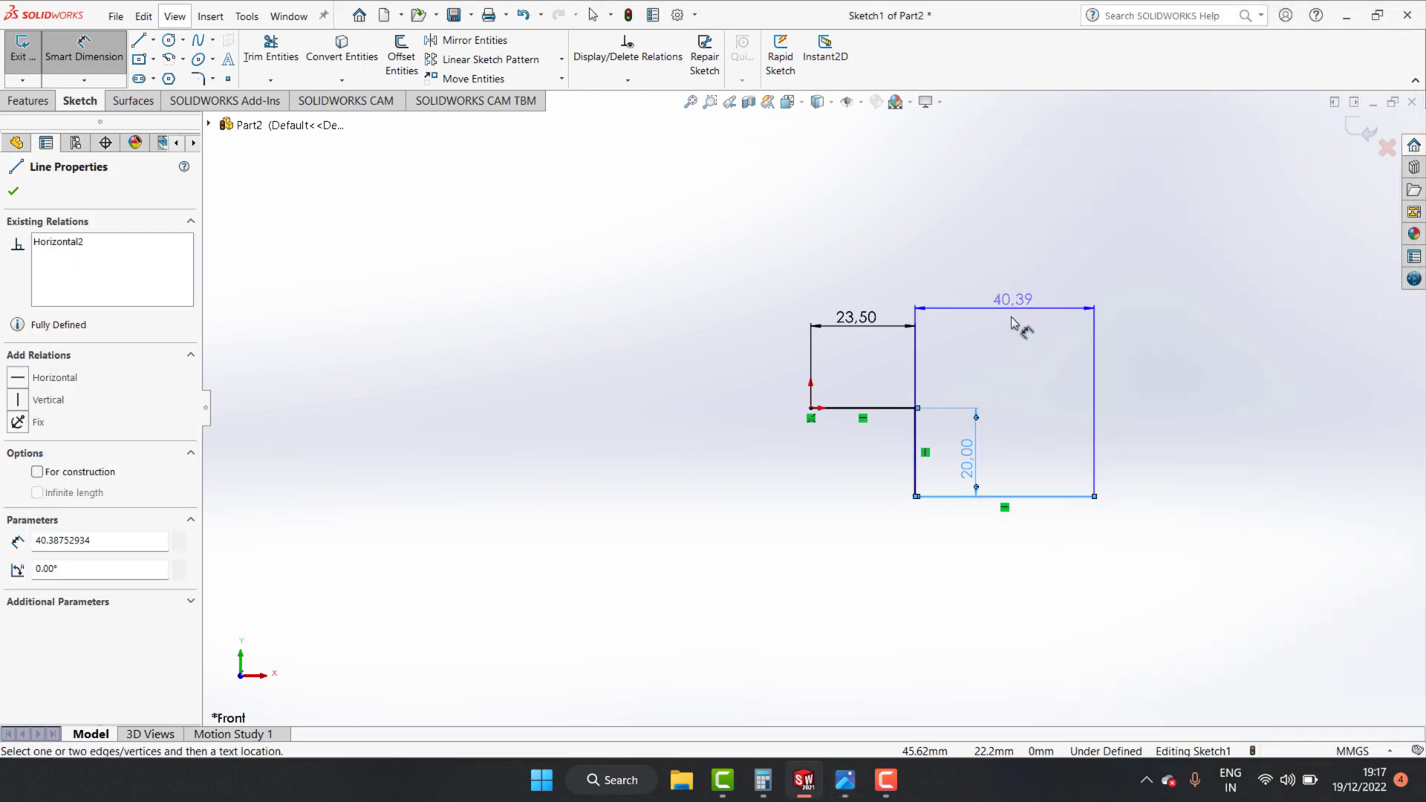
click(1011, 321)
text(5)
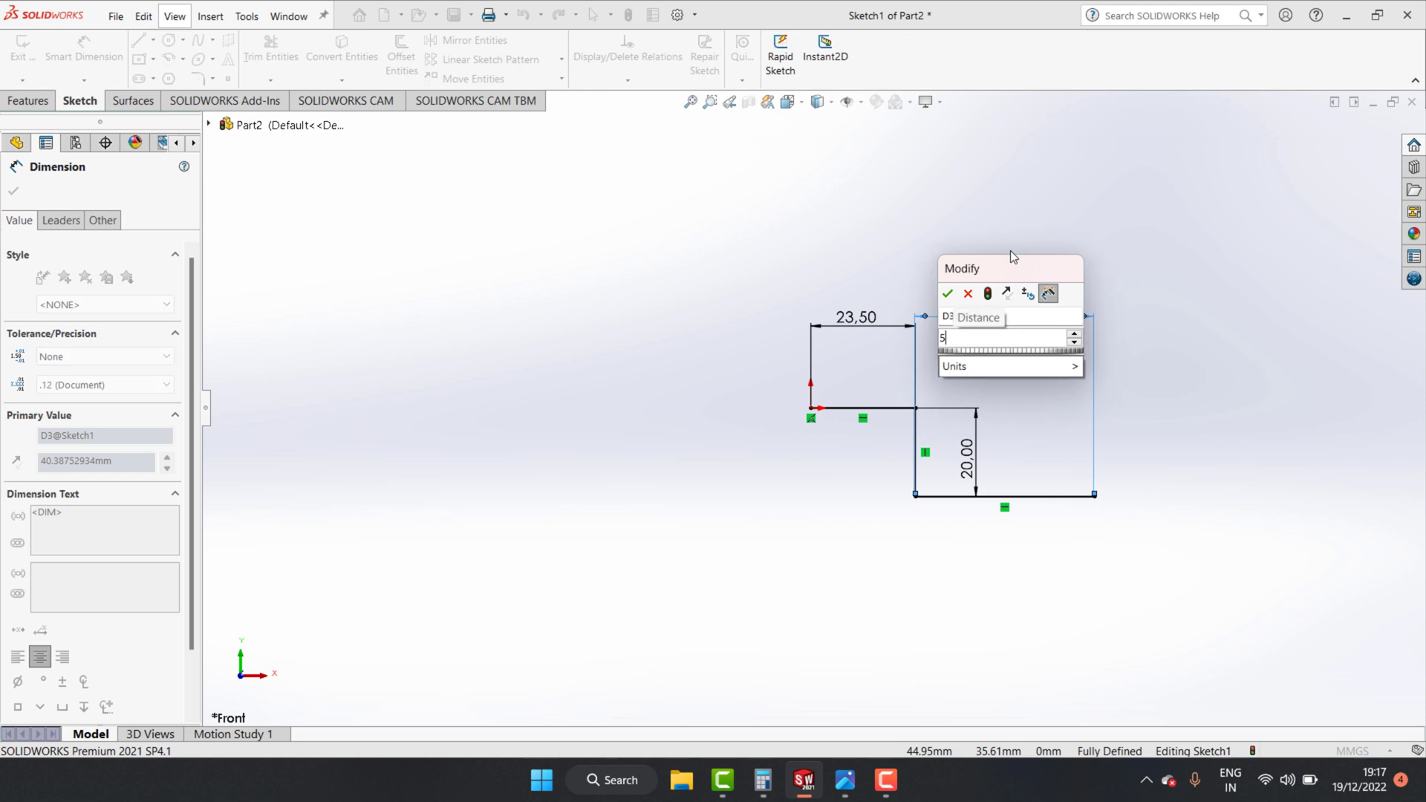
text(0.5)
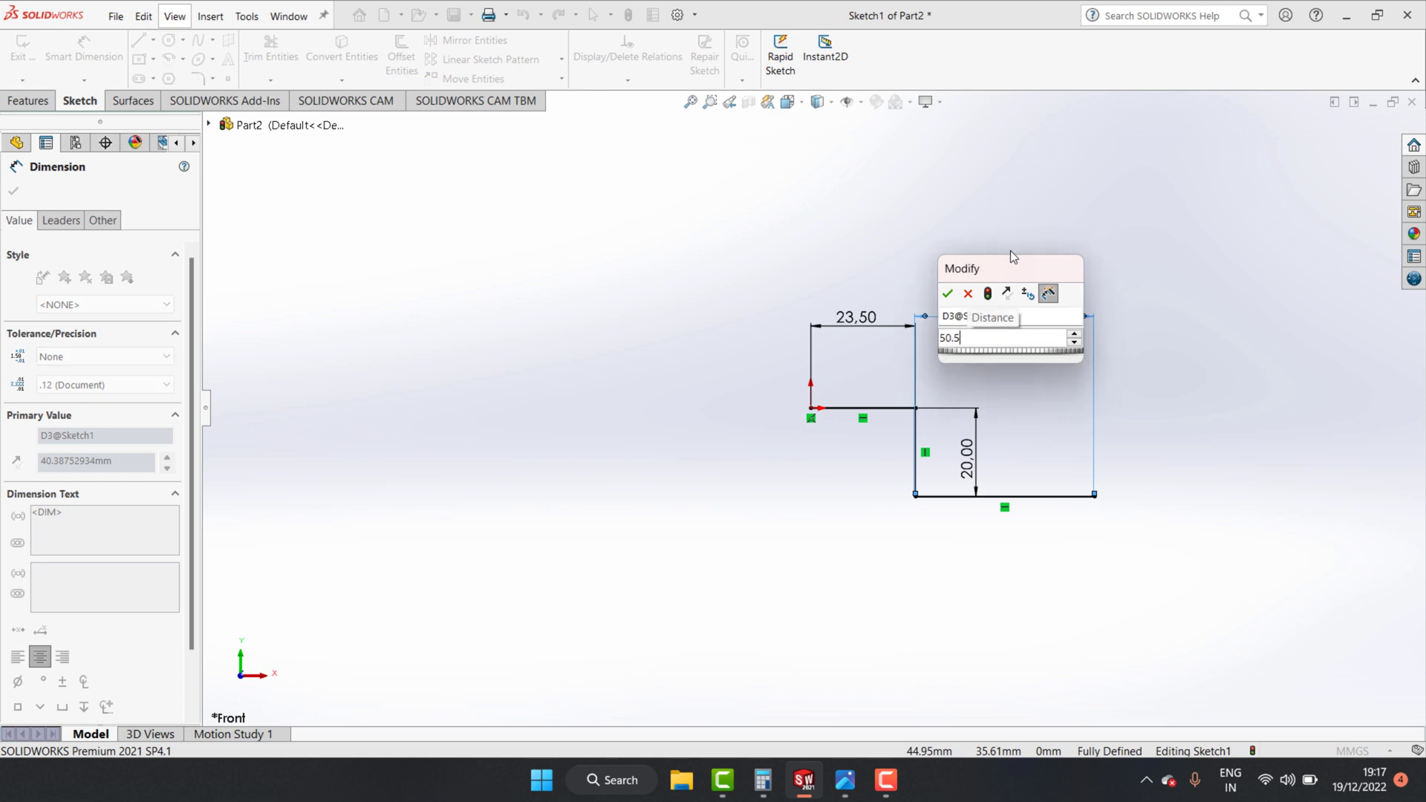
key(Return)
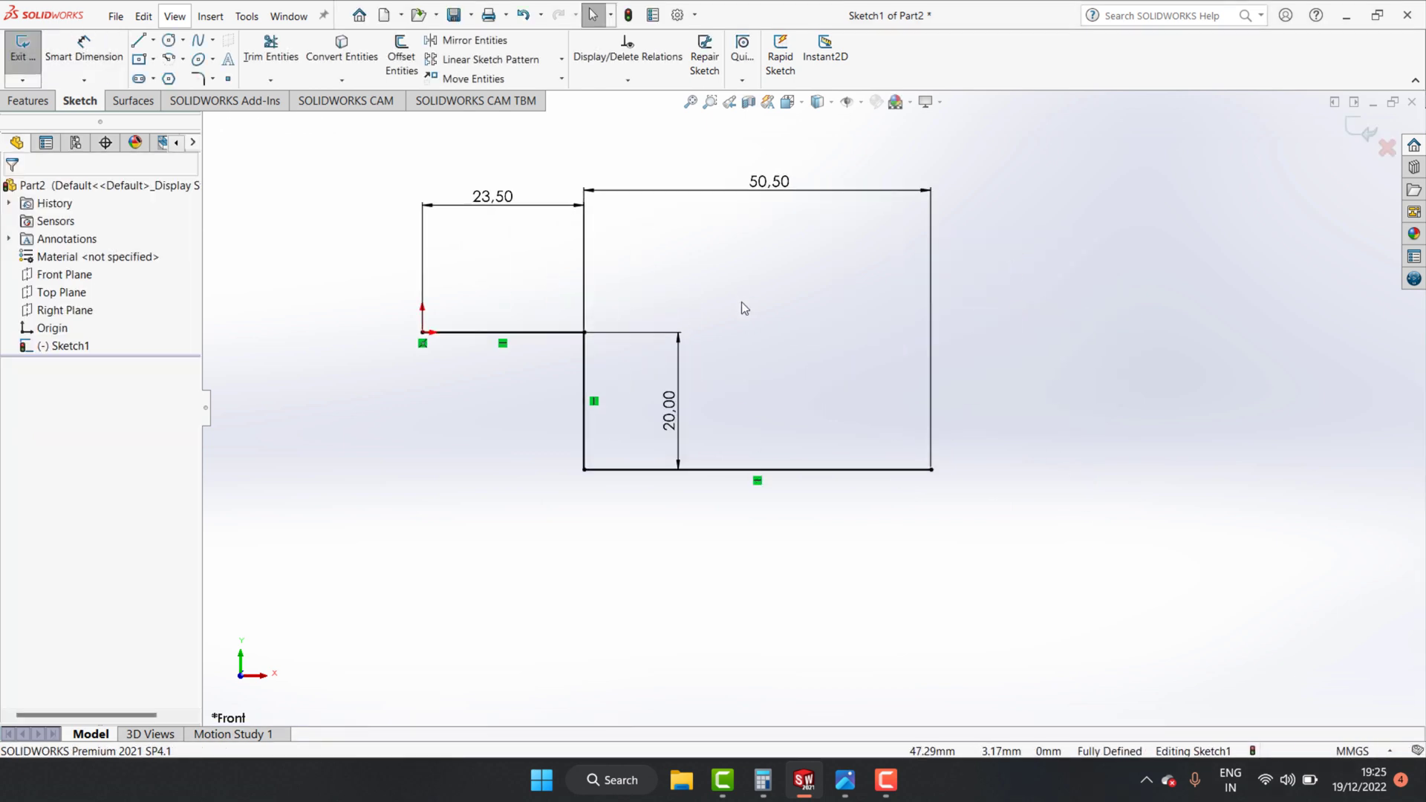
Check the drawing and compute (18 − 12) / 2 = 3 in the Calculator.
click(856, 774)
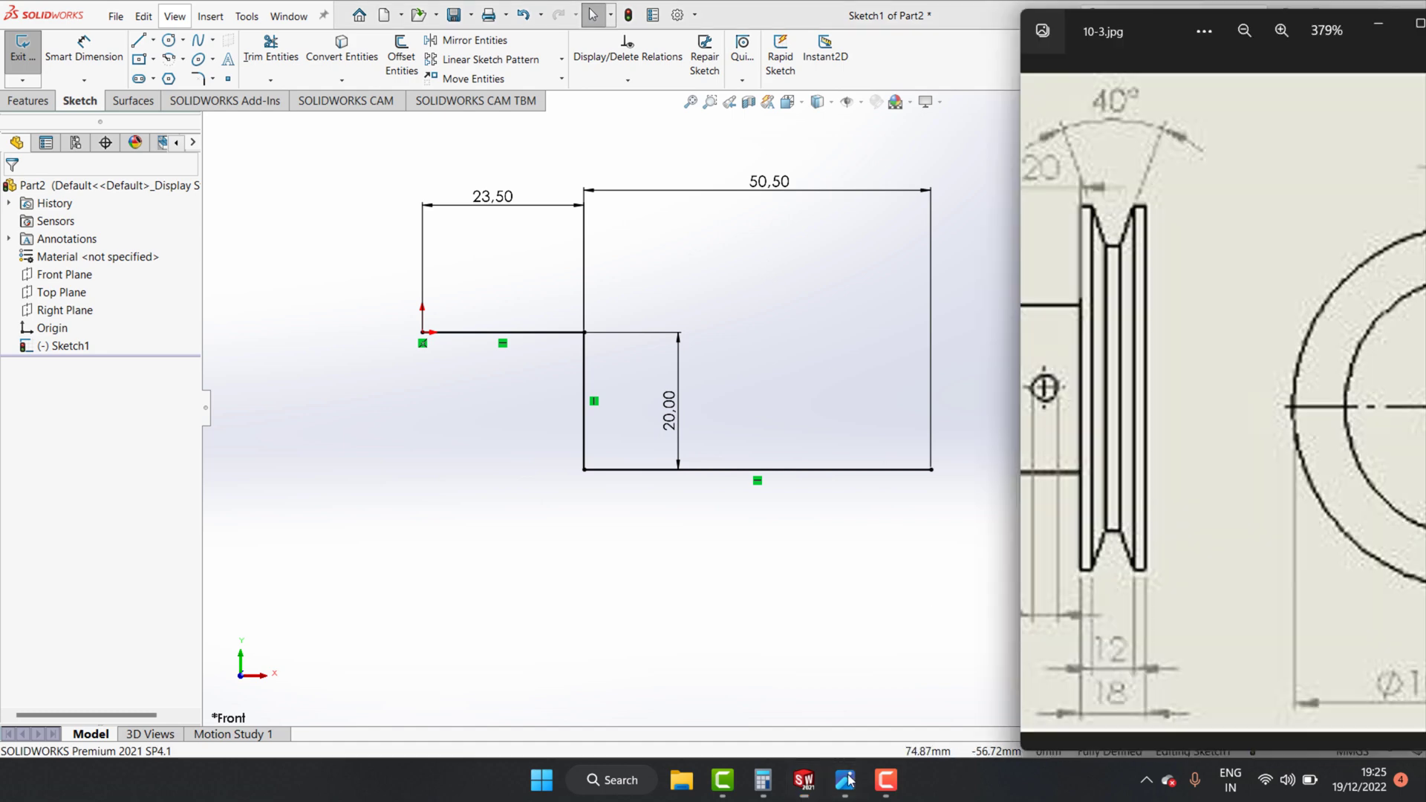
scroll(1245, 349, down, 2)
scroll(1175, 654, up, 3)
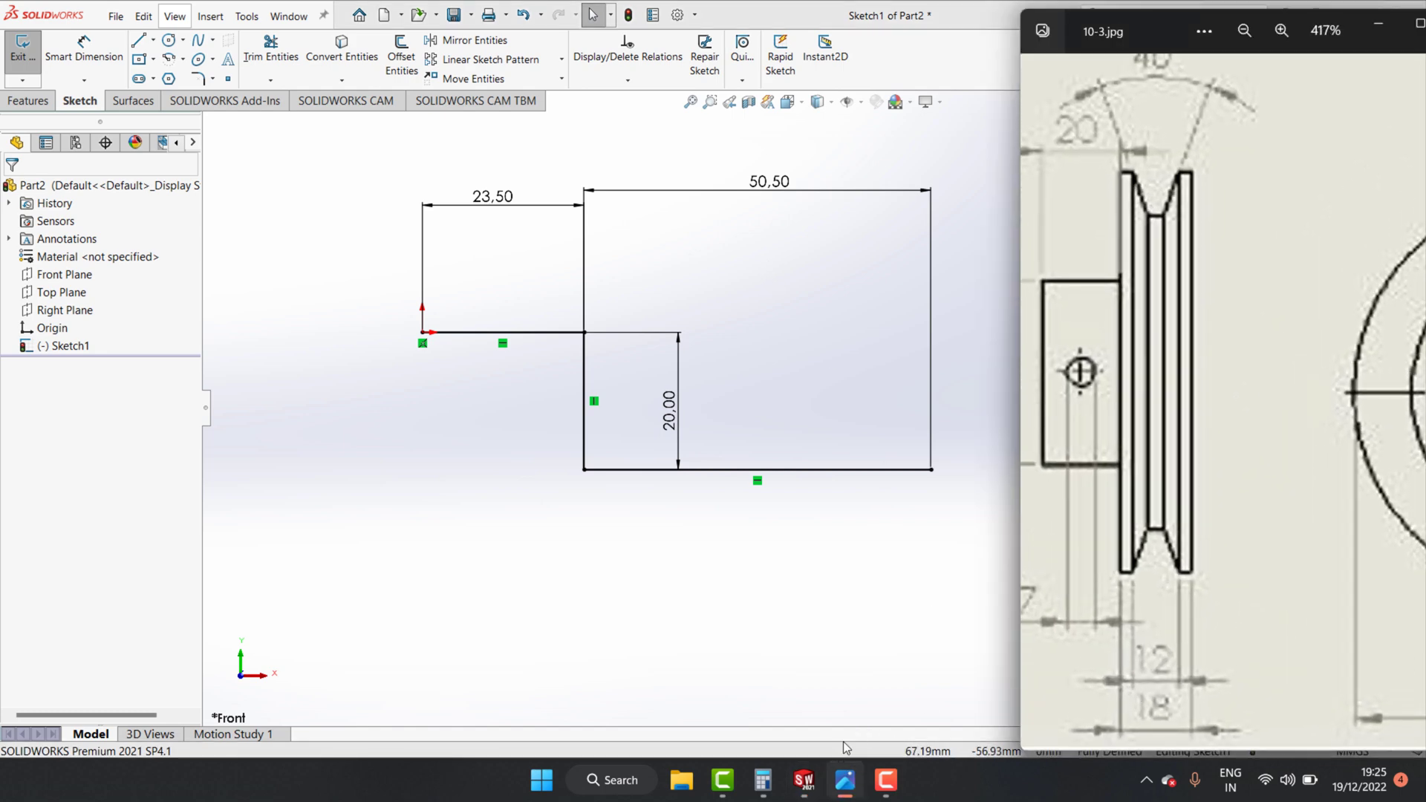
click(762, 791)
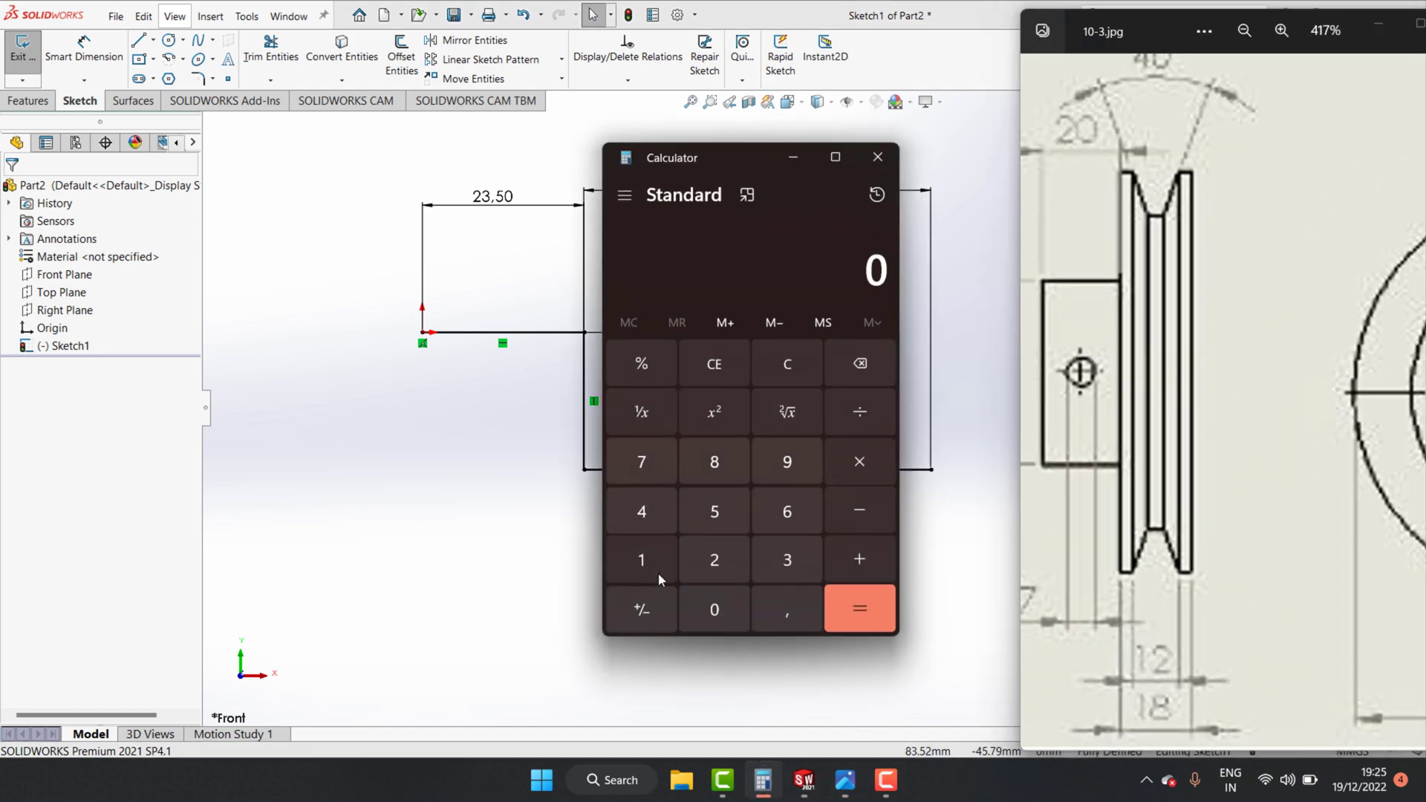
click(645, 569)
click(712, 475)
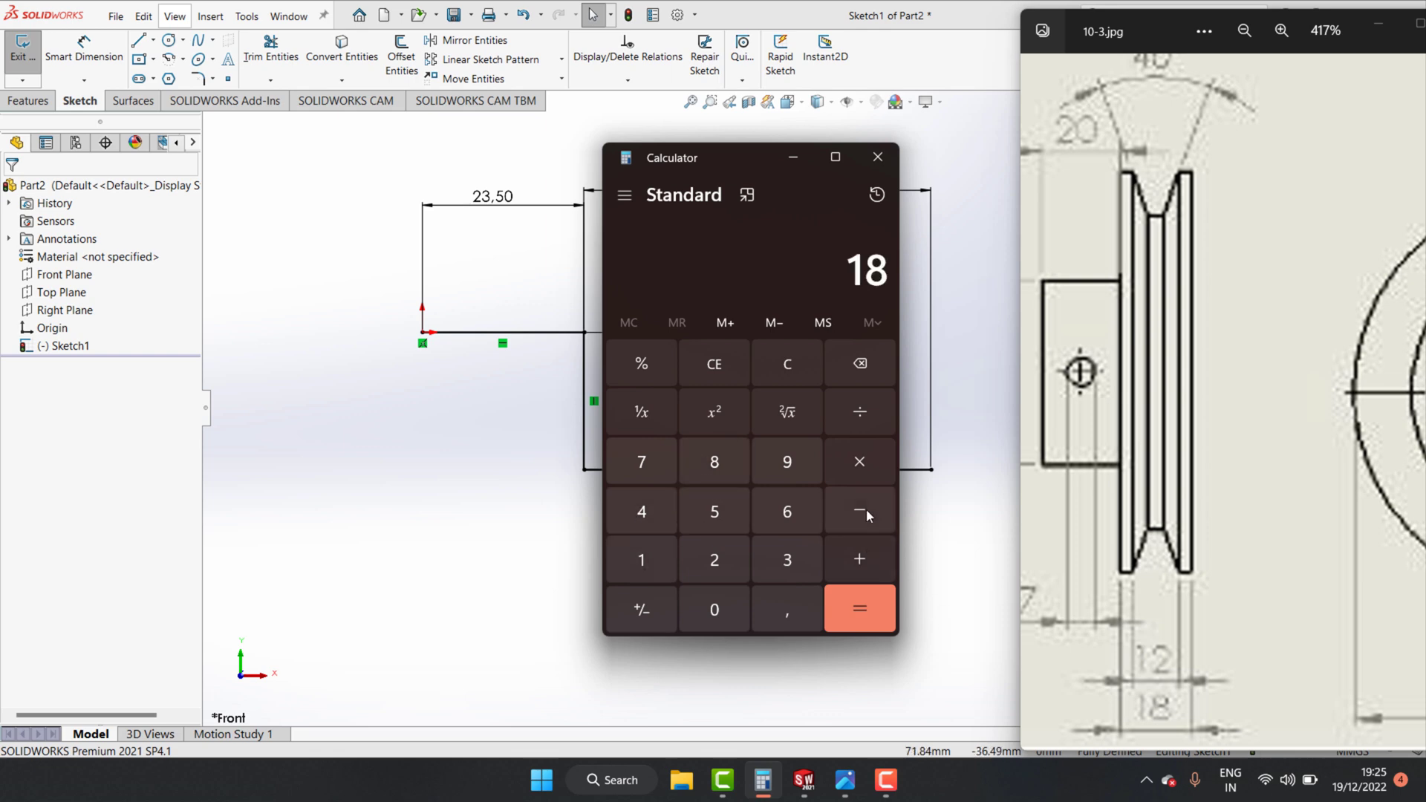
click(854, 617)
click(875, 621)
scroll(1130, 565, up, 2)
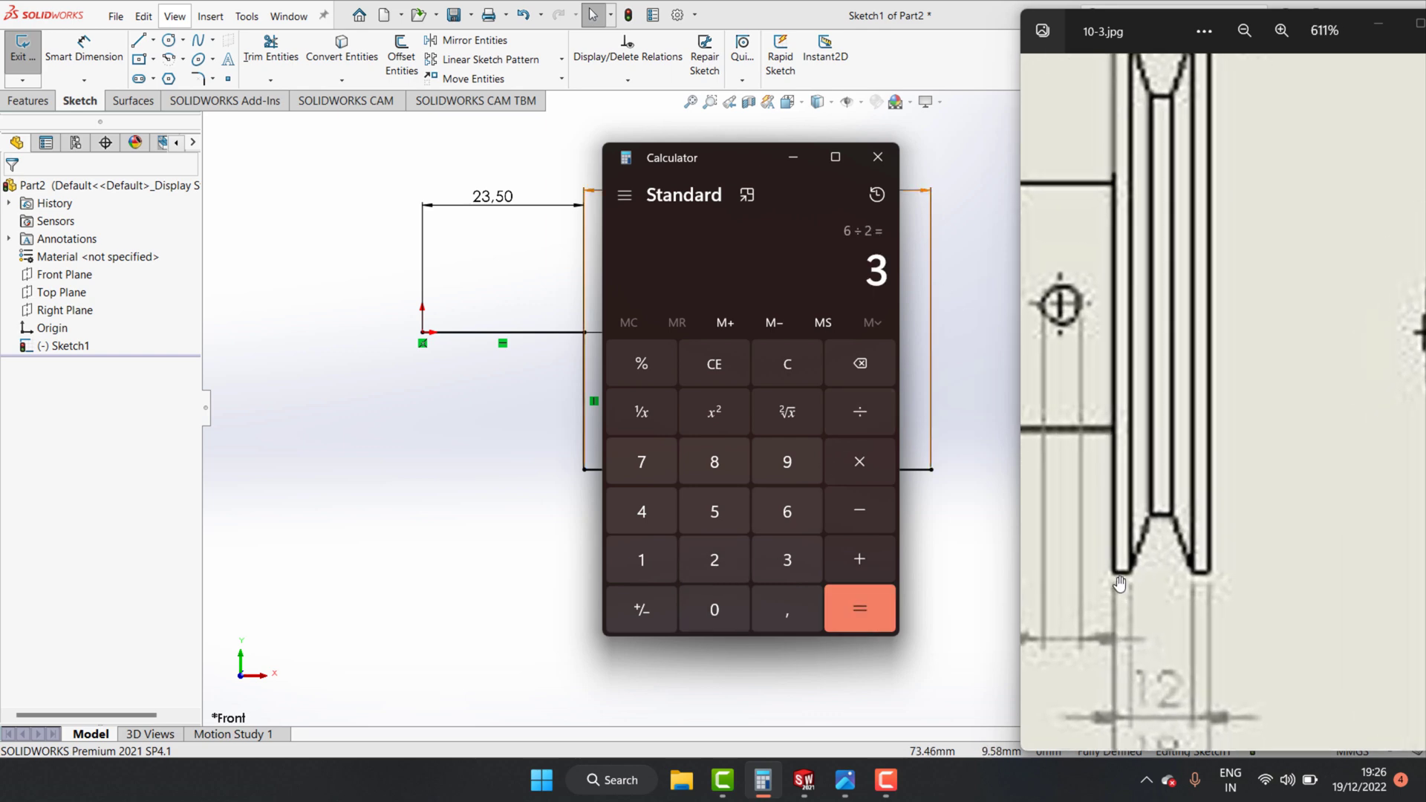
scroll(1131, 564, up, 2)
click(982, 418)
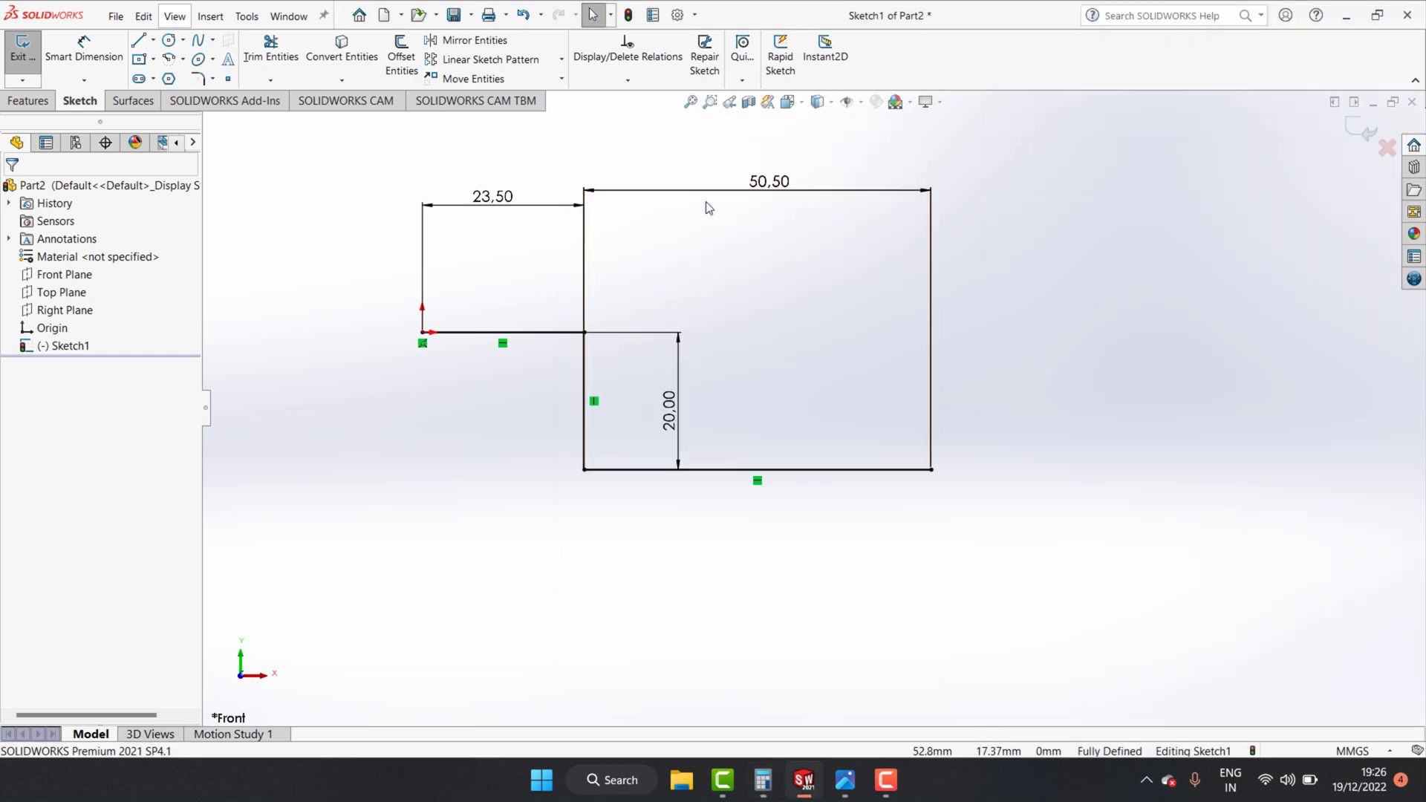
Draw three connected lines down, left and down from the rectangle's bottom-right corner.
key(l)
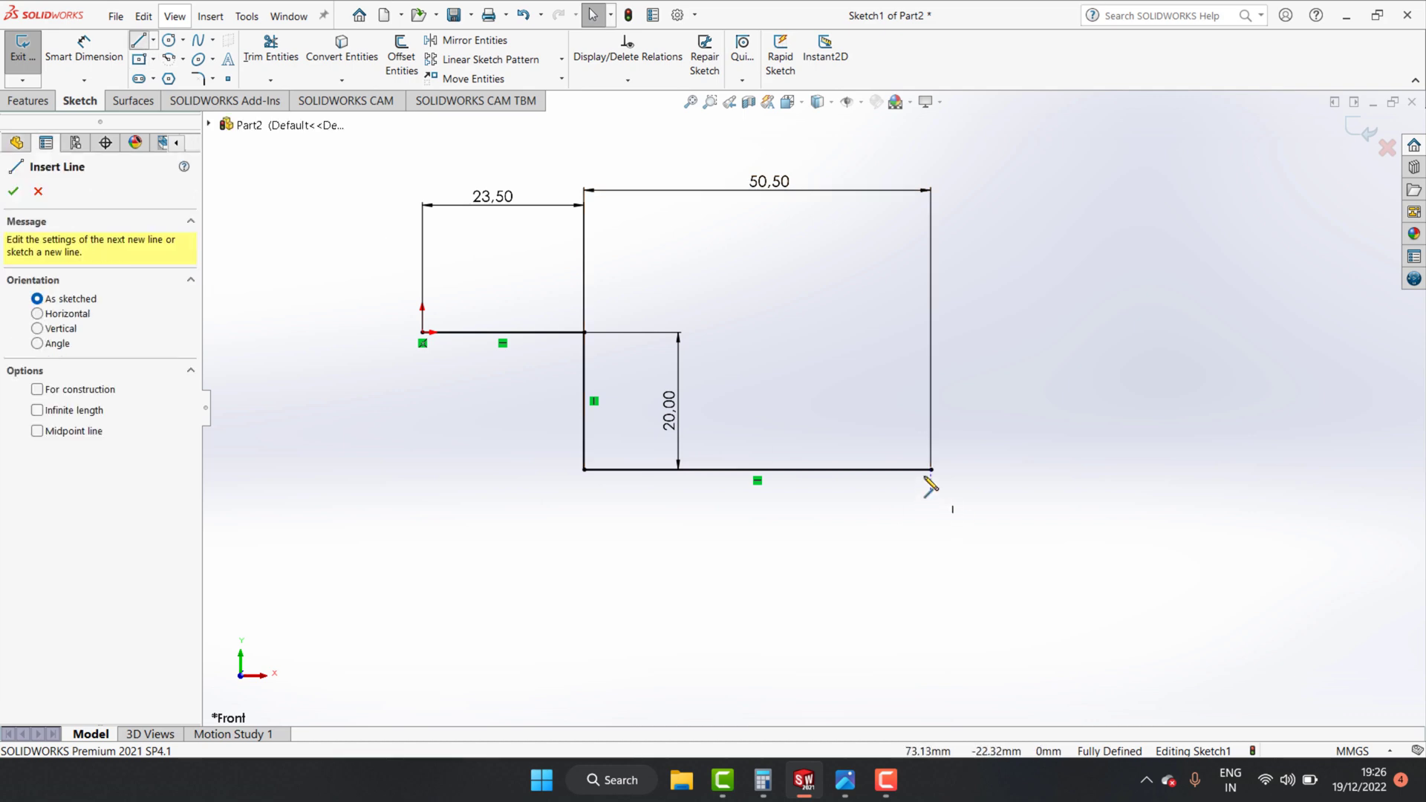
click(930, 470)
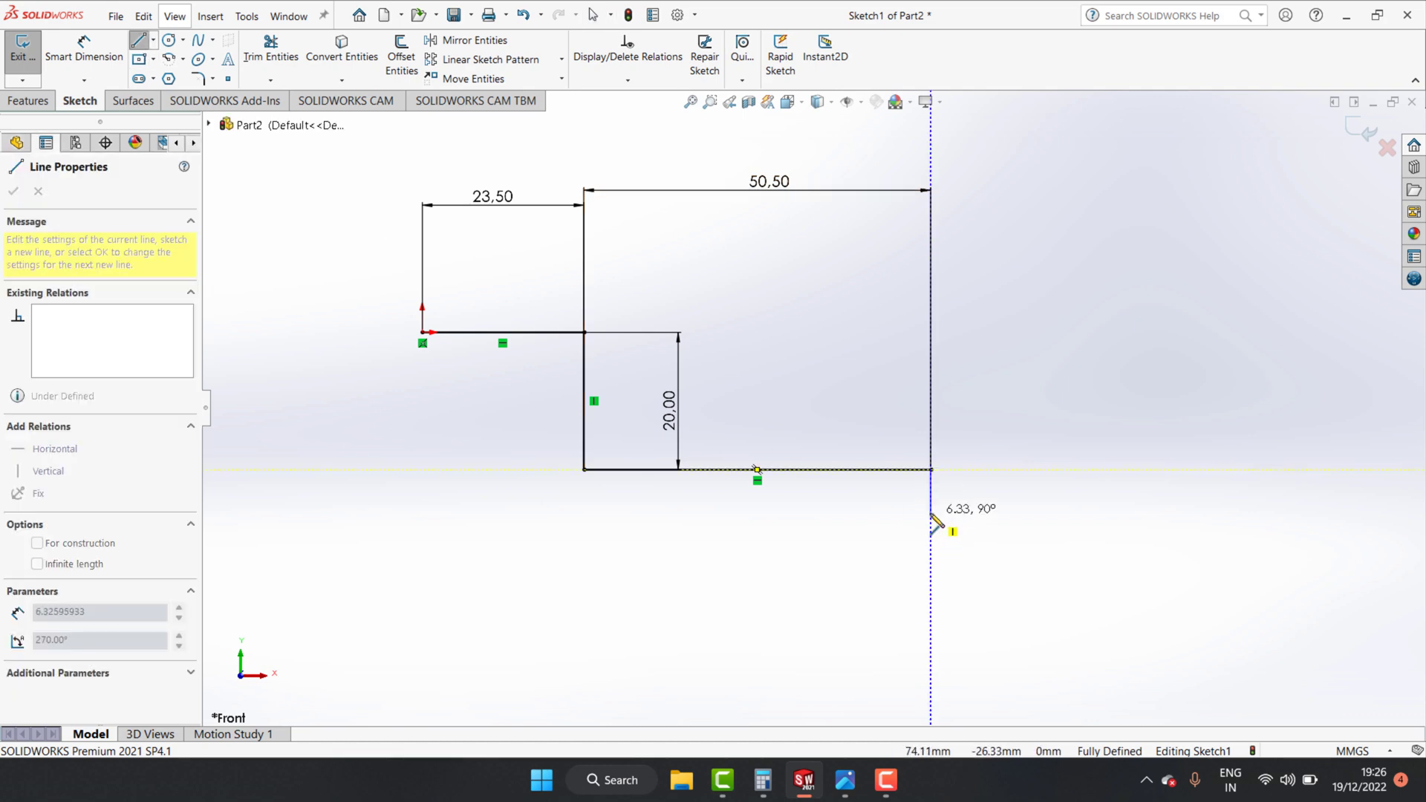
click(931, 512)
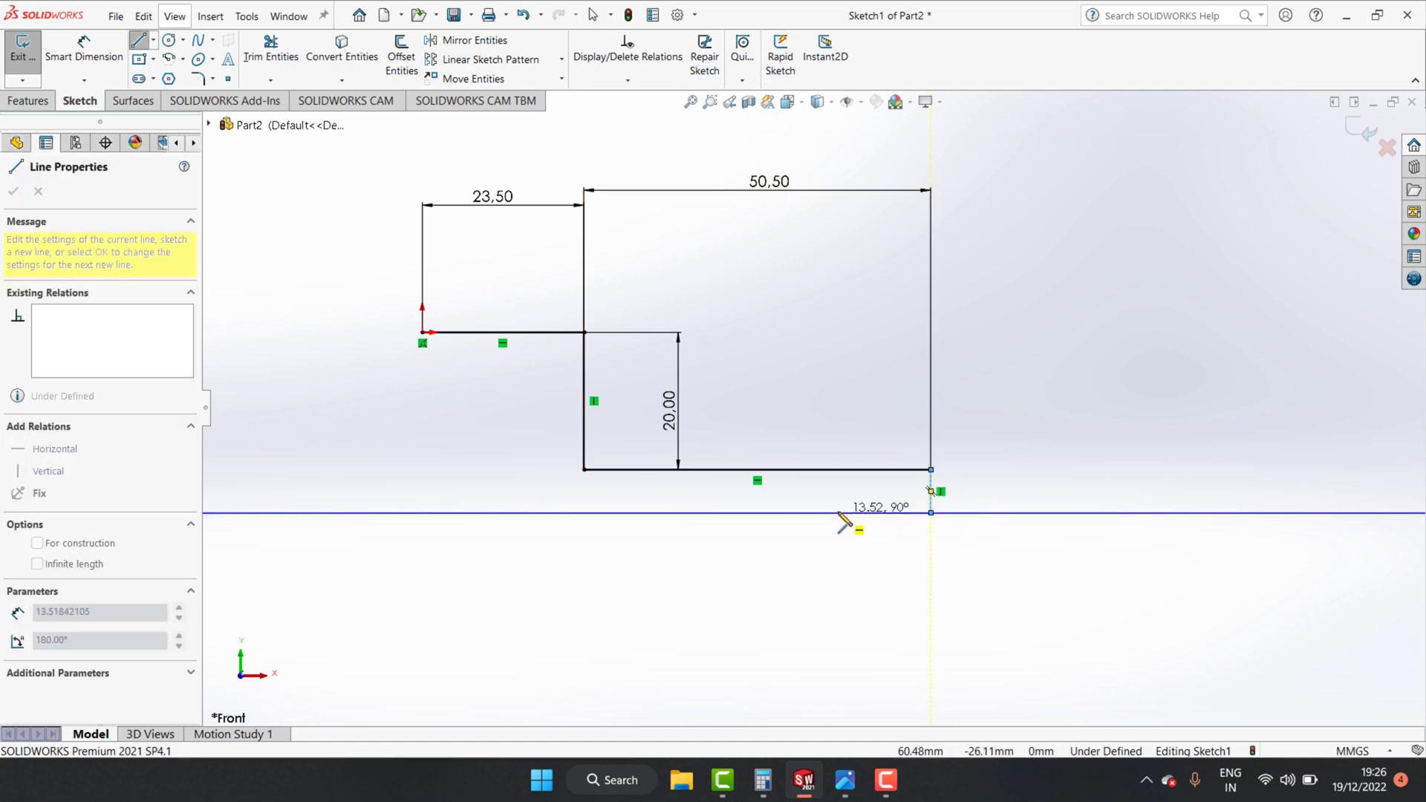
click(838, 513)
click(838, 609)
Dimension the short drop 3 mm and the horizontal run 10 mm.
key(Escape)
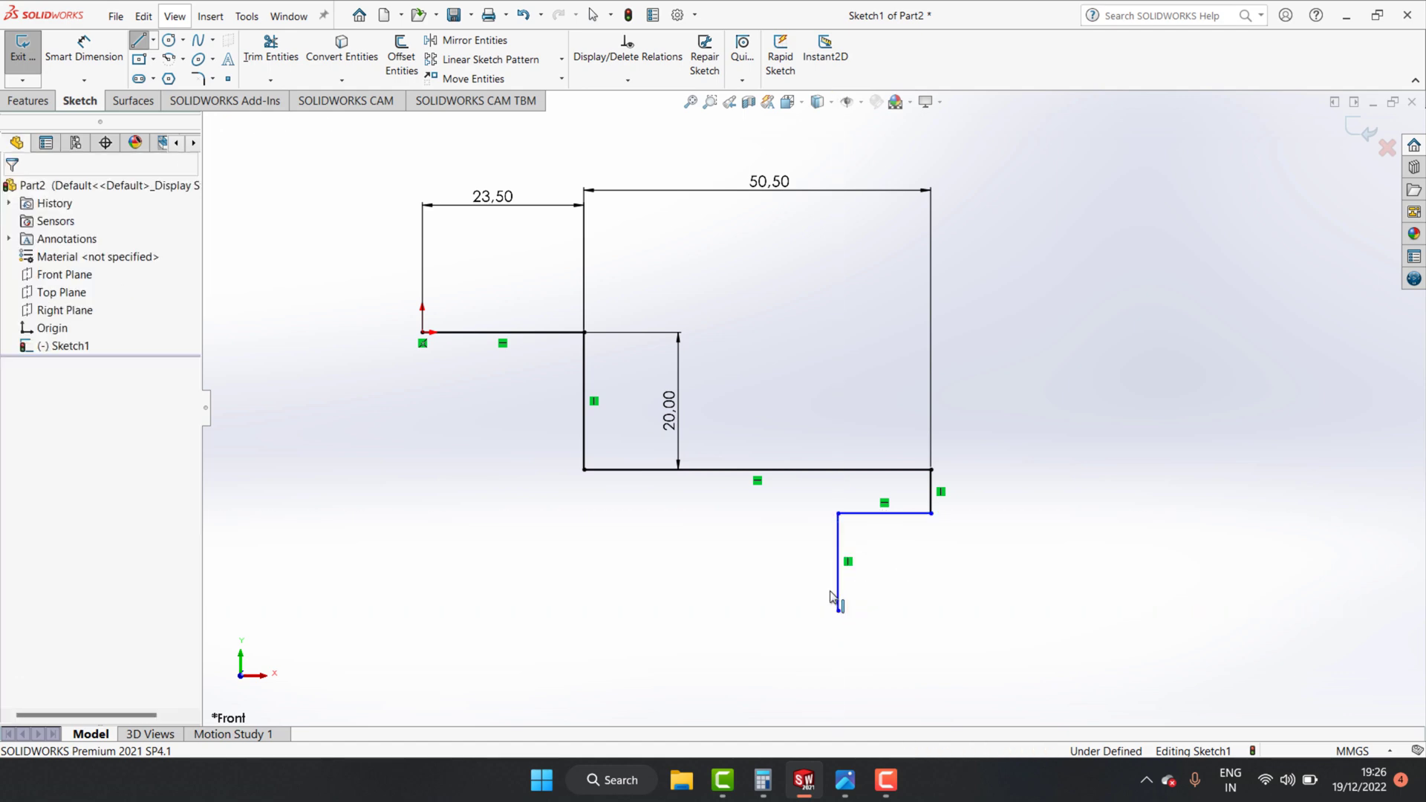
right_drag(832, 598, 834, 513)
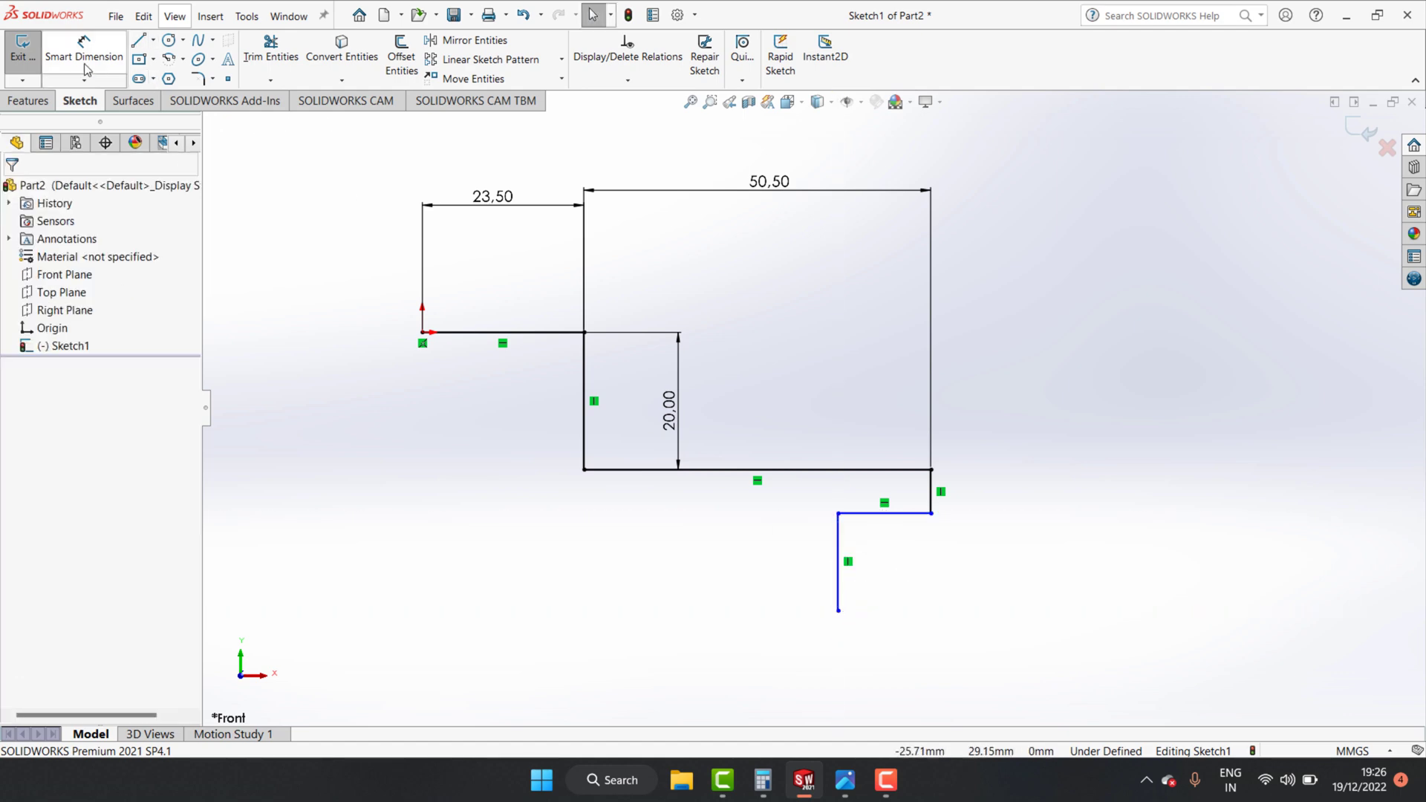
click(933, 505)
click(995, 494)
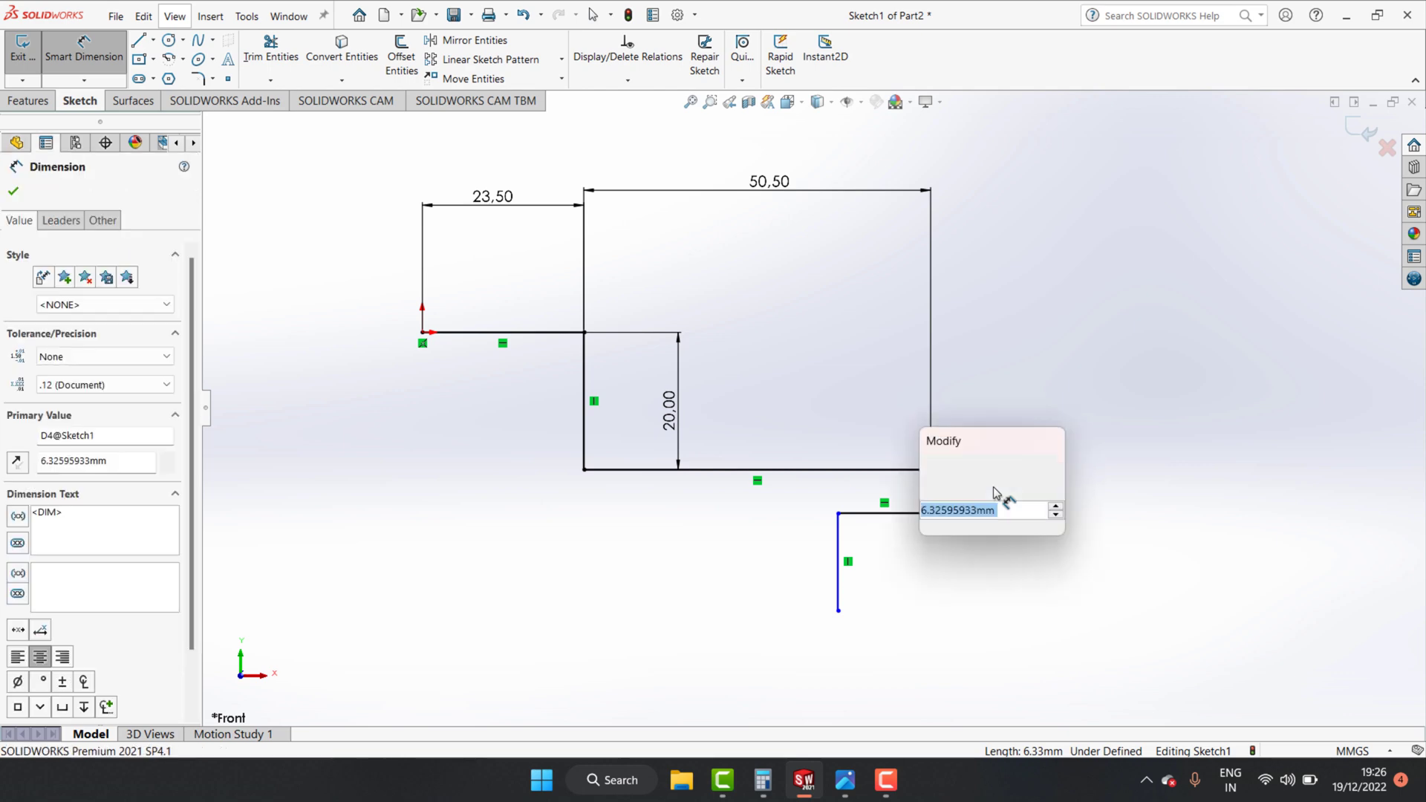
text(3)
key(Return)
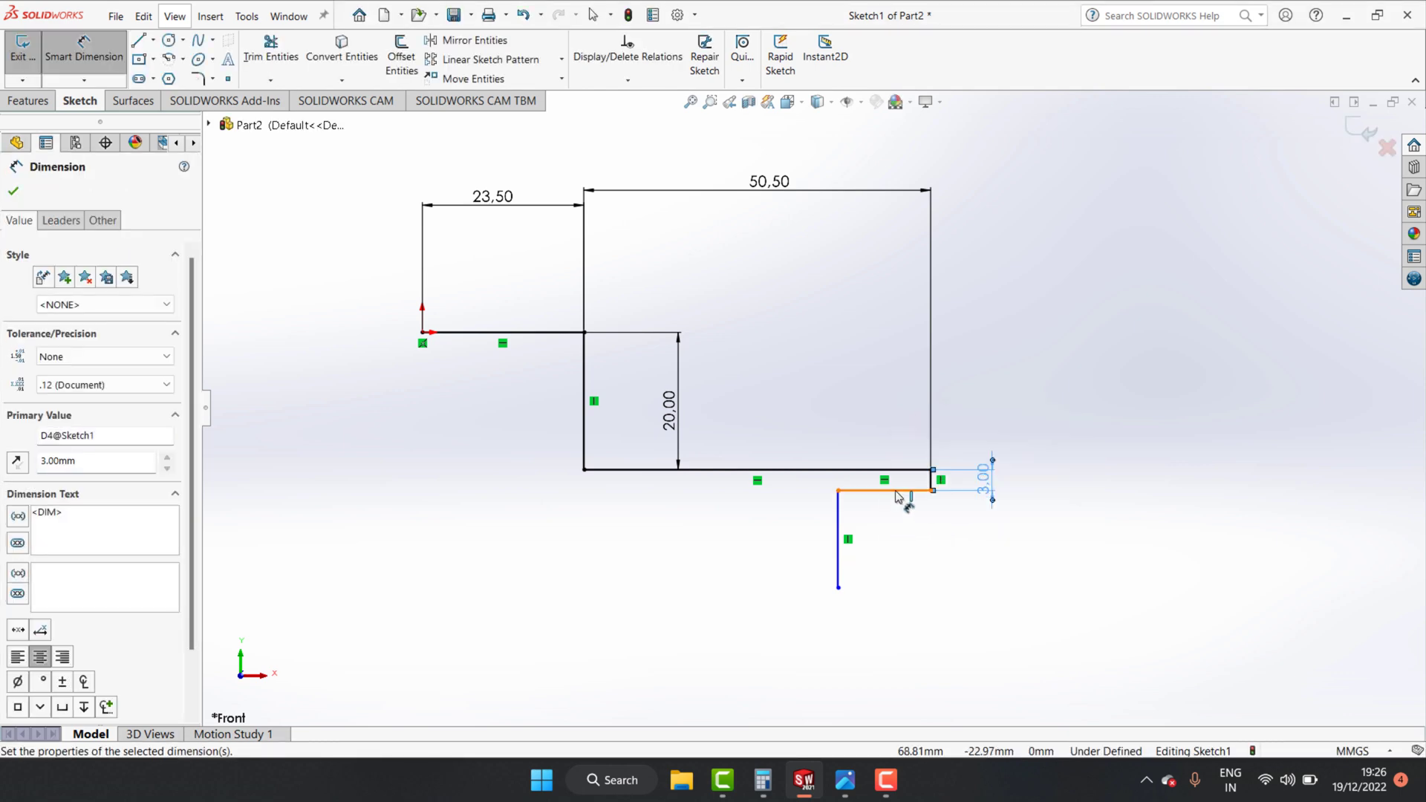
click(899, 492)
click(881, 407)
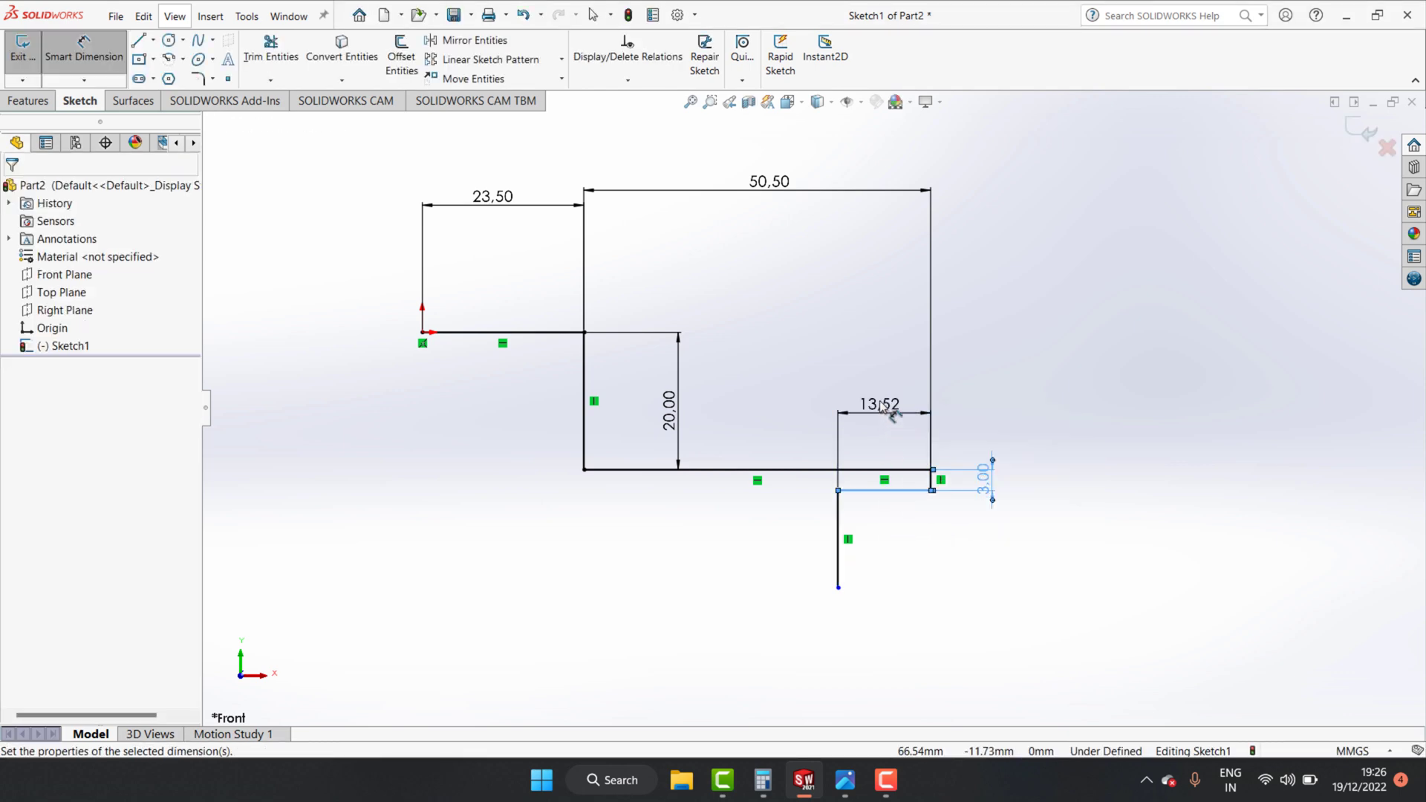
text(10)
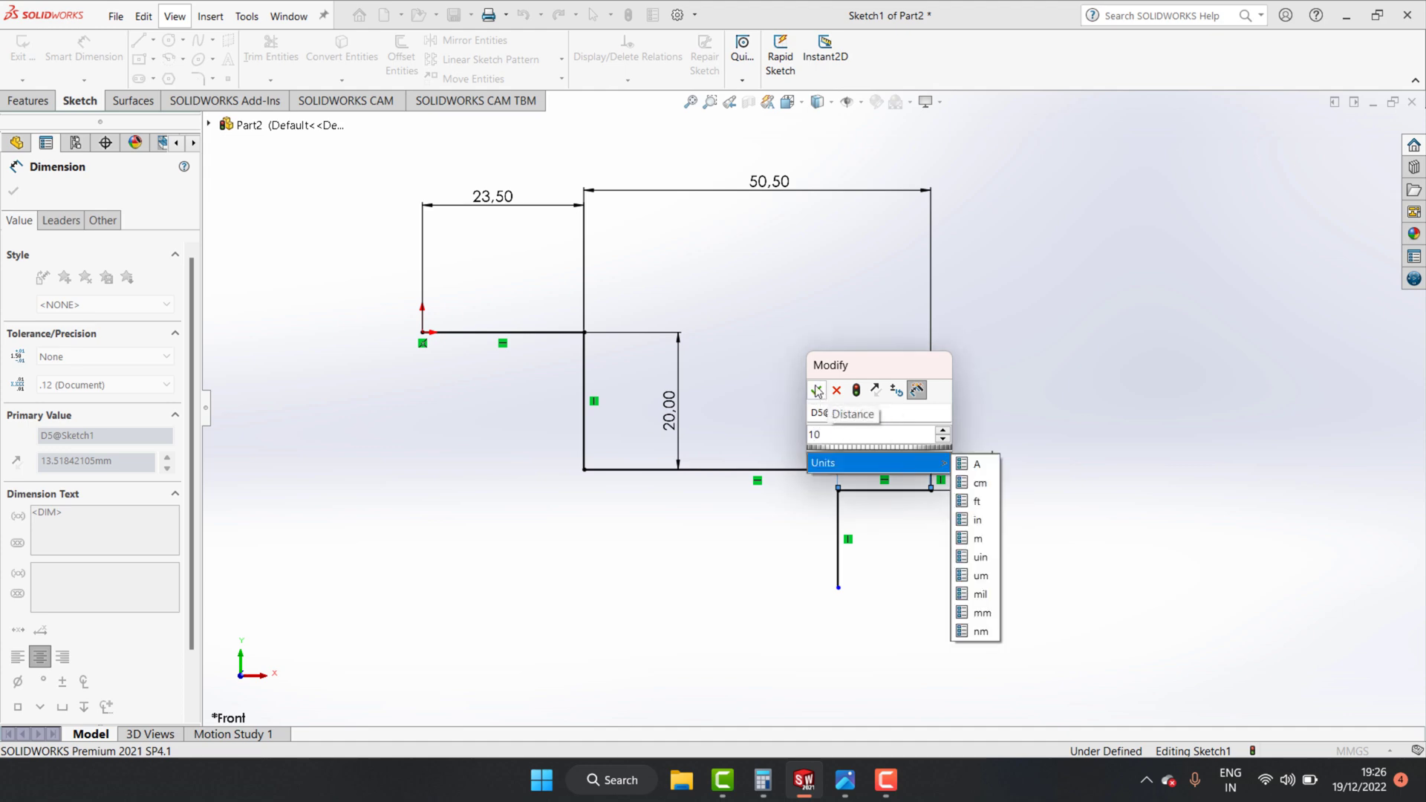
click(817, 390)
Dimension the long vertical line 12 mm.
scroll(864, 536, down, 1)
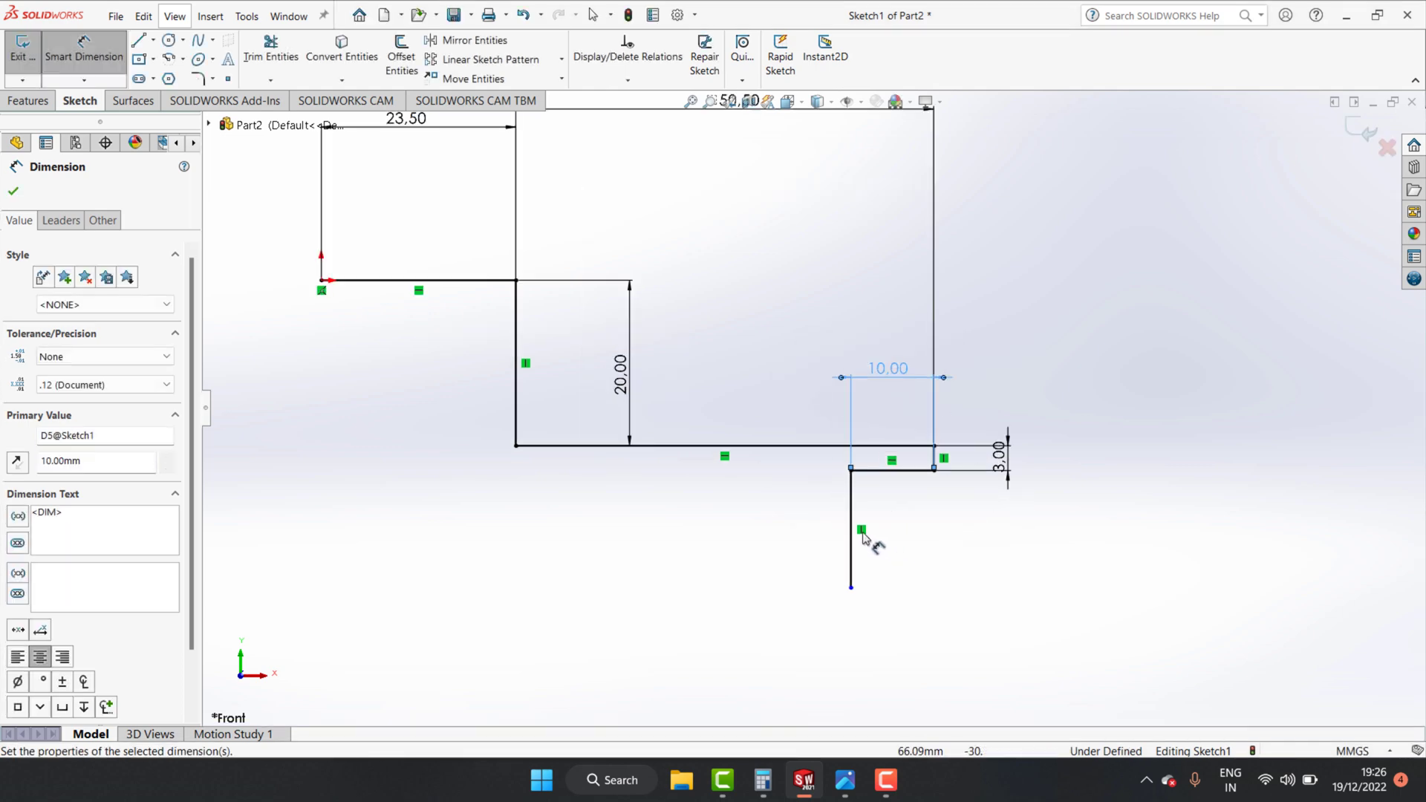
click(853, 530)
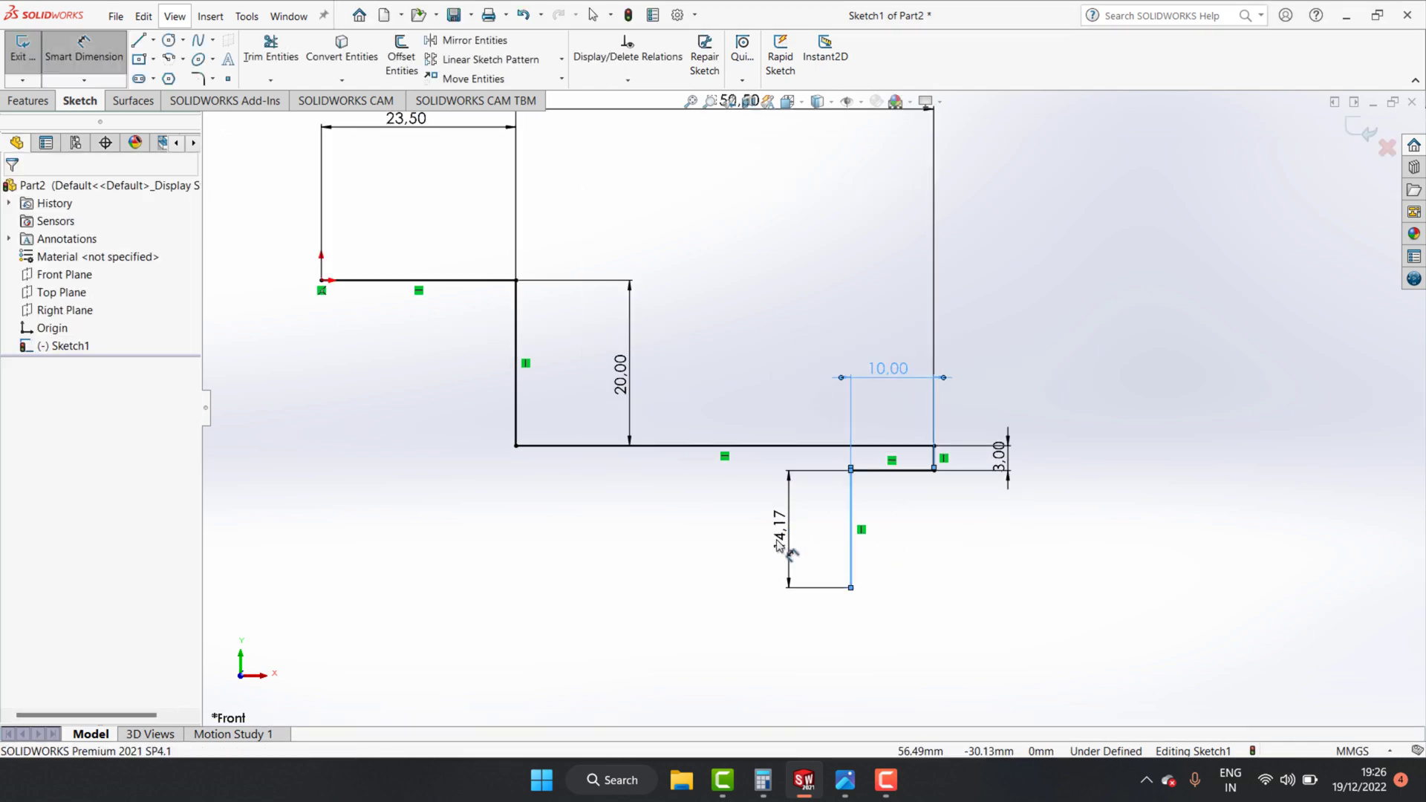
click(779, 547)
text(12)
click(726, 510)
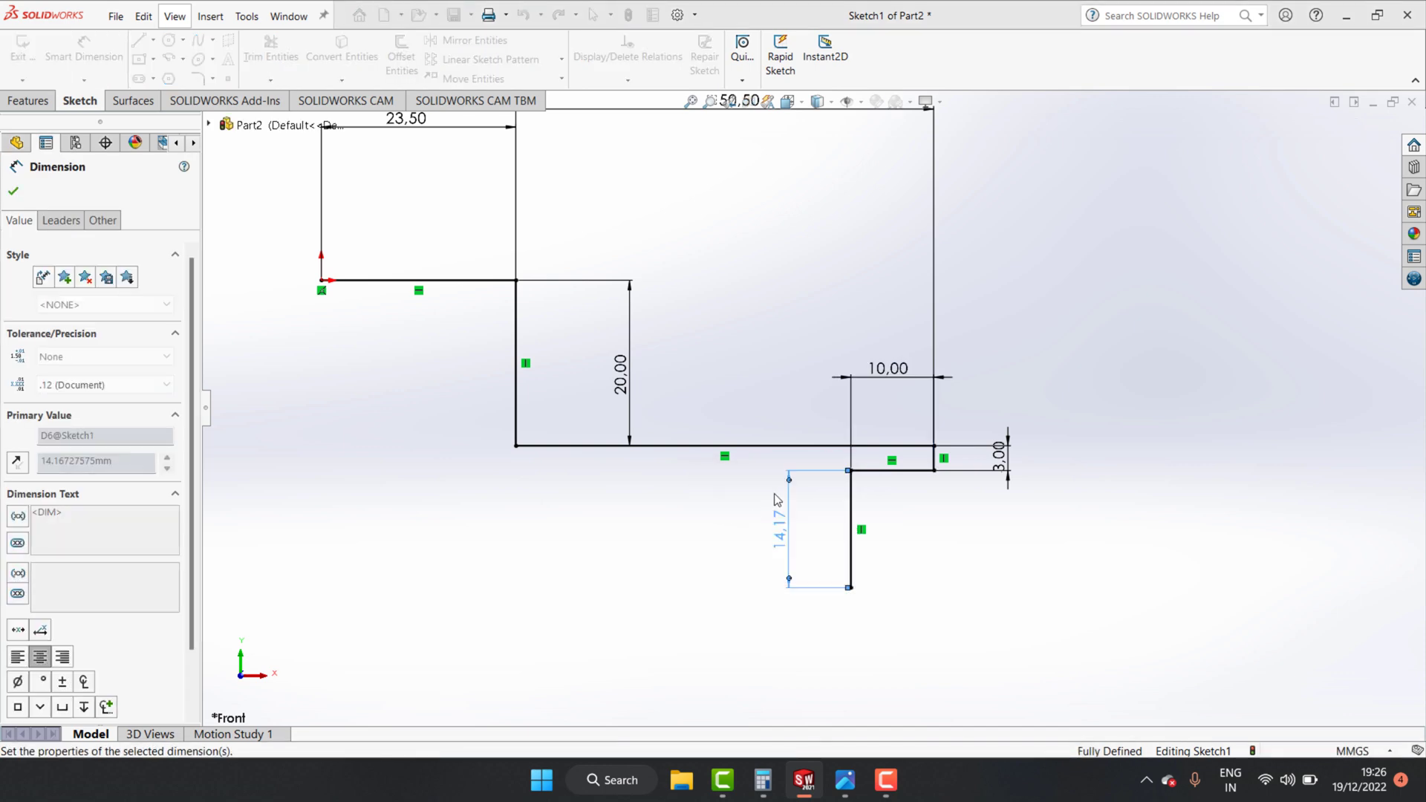
Draw a short horizontal line from the vertical line's midpoint and a slanted line to the step corner.
click(139, 41)
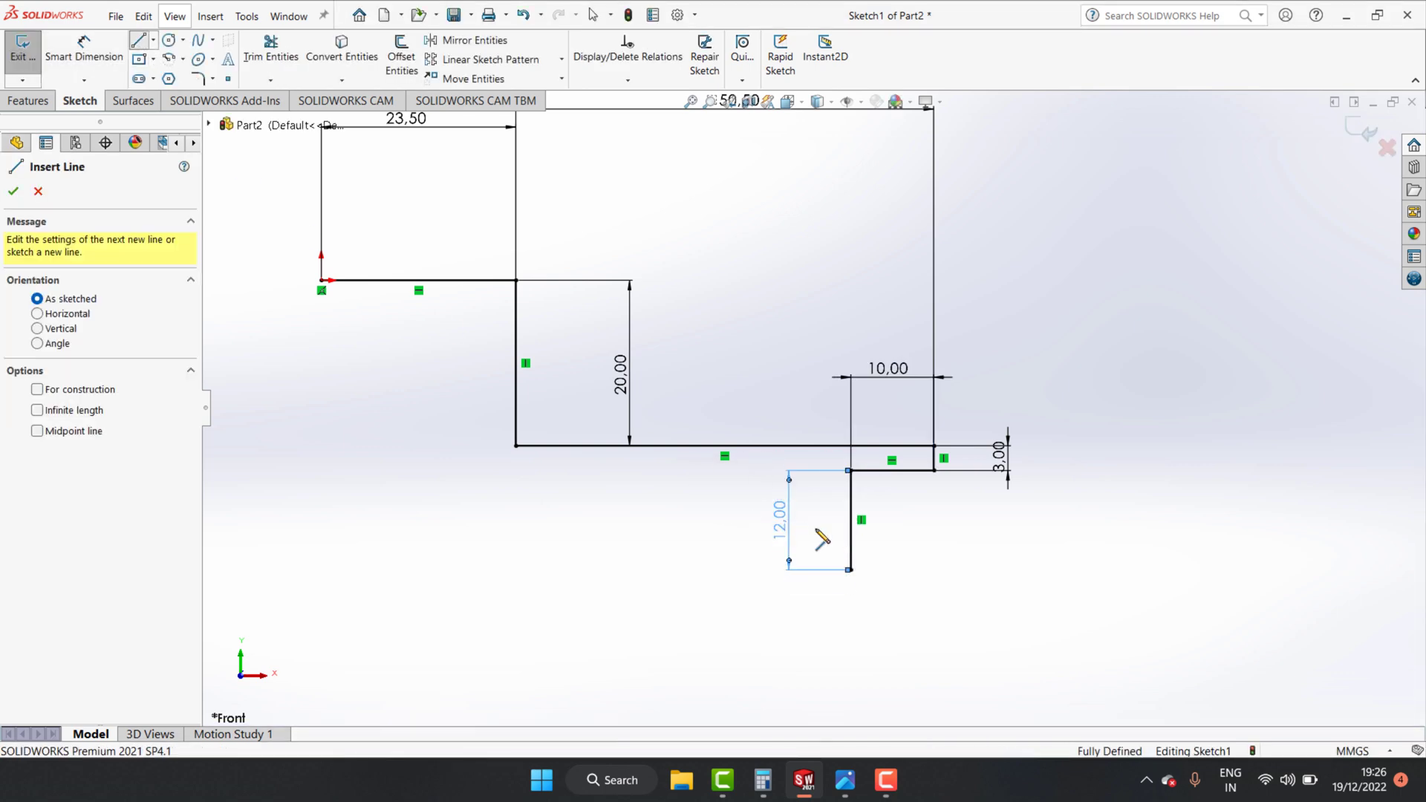
click(850, 520)
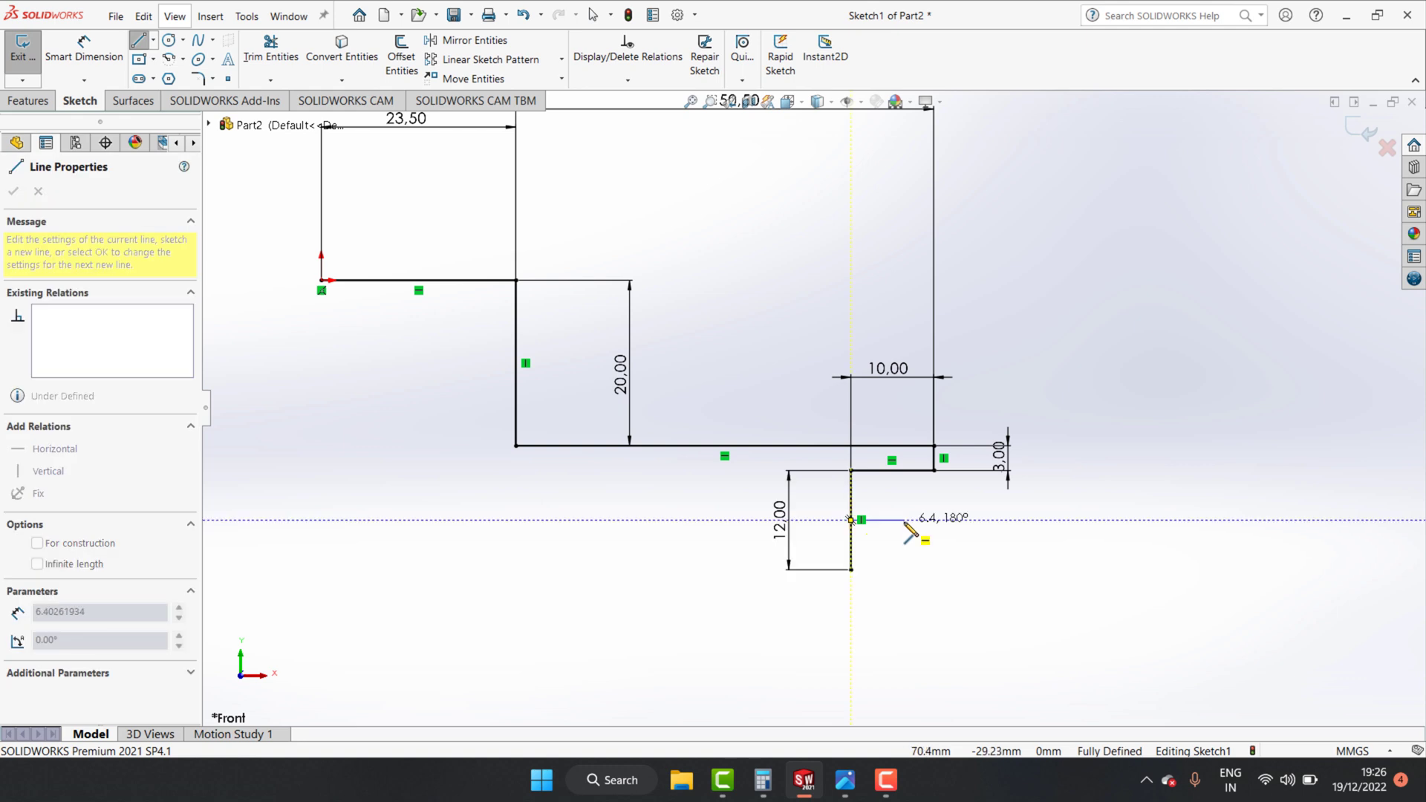
click(899, 521)
key(Escape)
scroll(921, 524, down, 2)
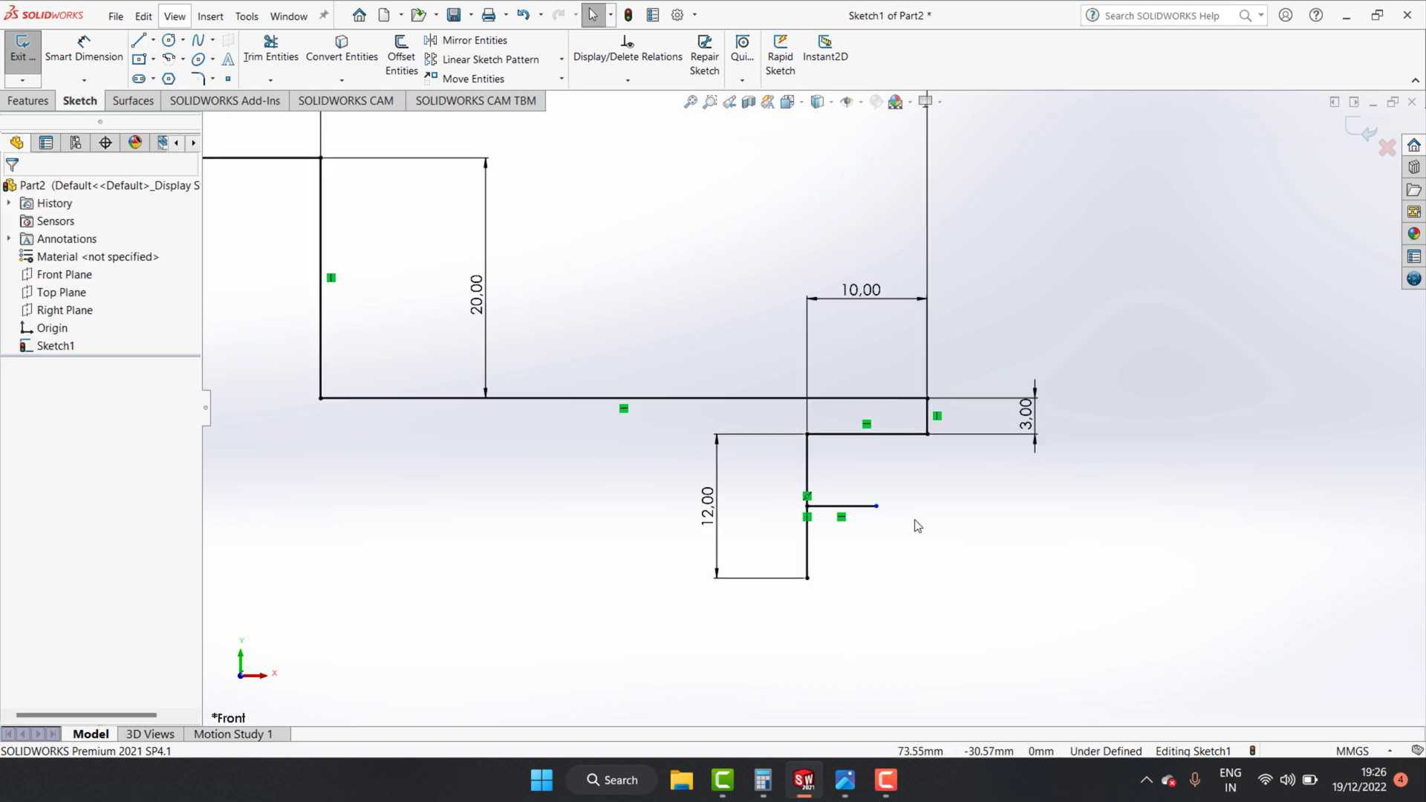
scroll(921, 524, down, 2)
click(139, 41)
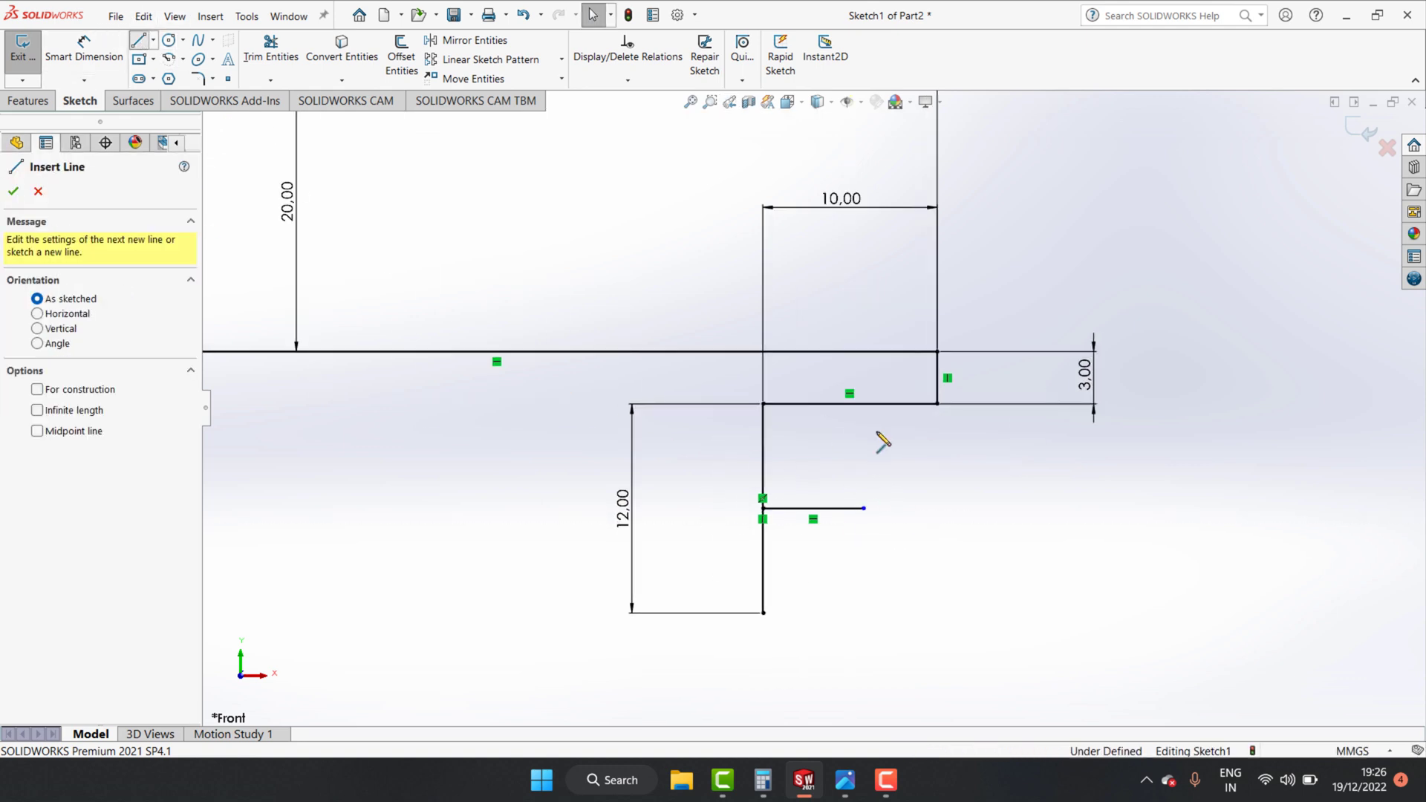
drag(765, 467, 937, 404)
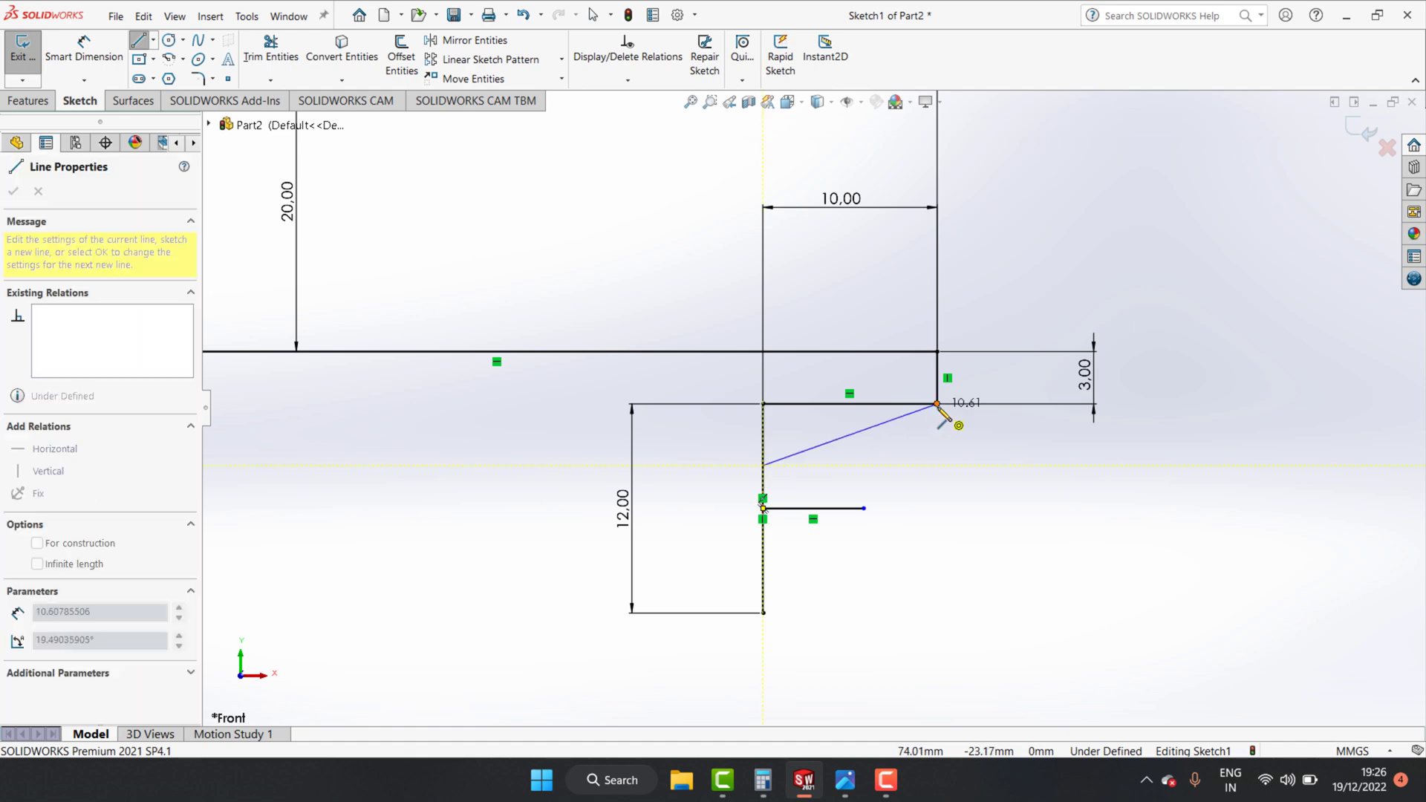
key(Escape)
Dimension the angle between the short horizontal and slanted lines as 20°.
click(84, 51)
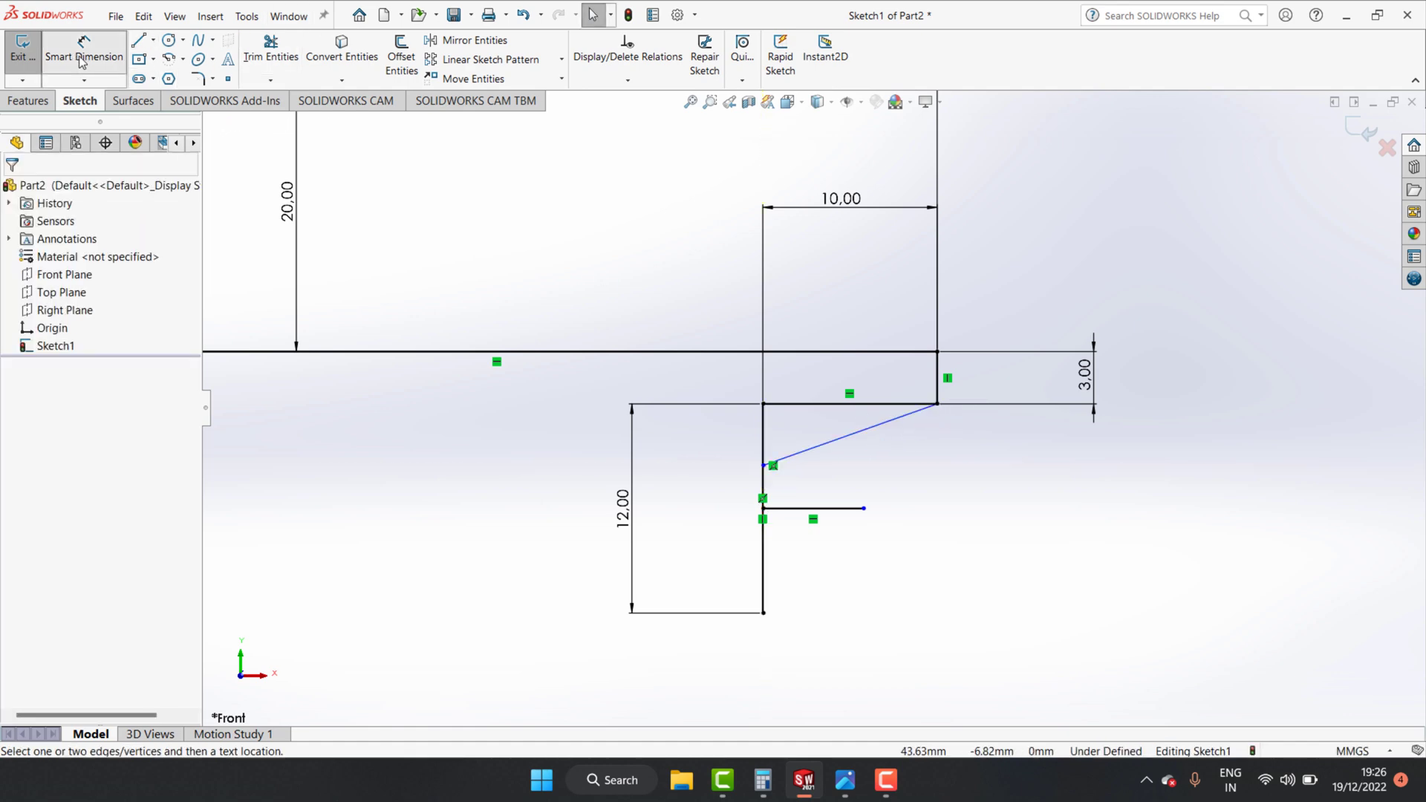
click(811, 510)
click(832, 443)
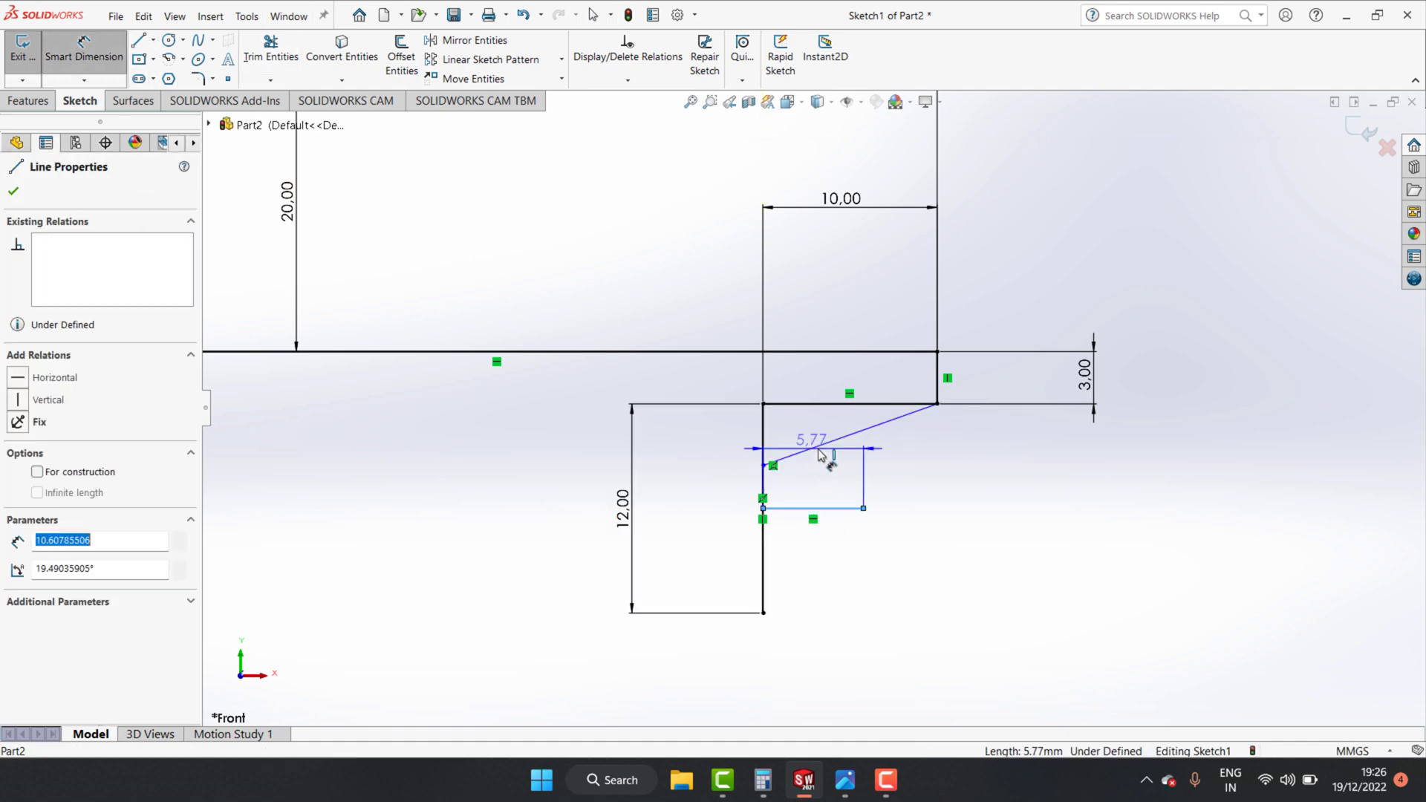
click(954, 470)
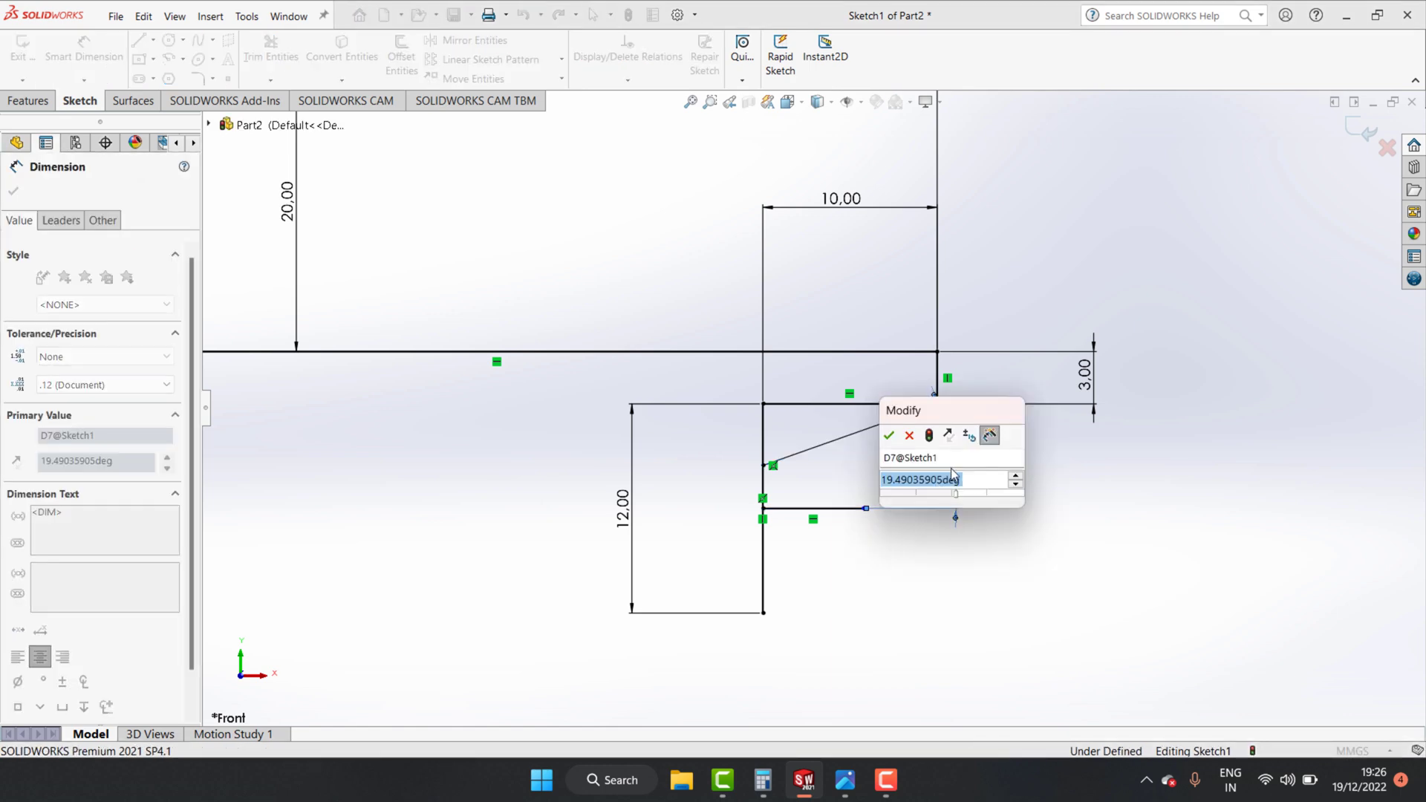
text(20)
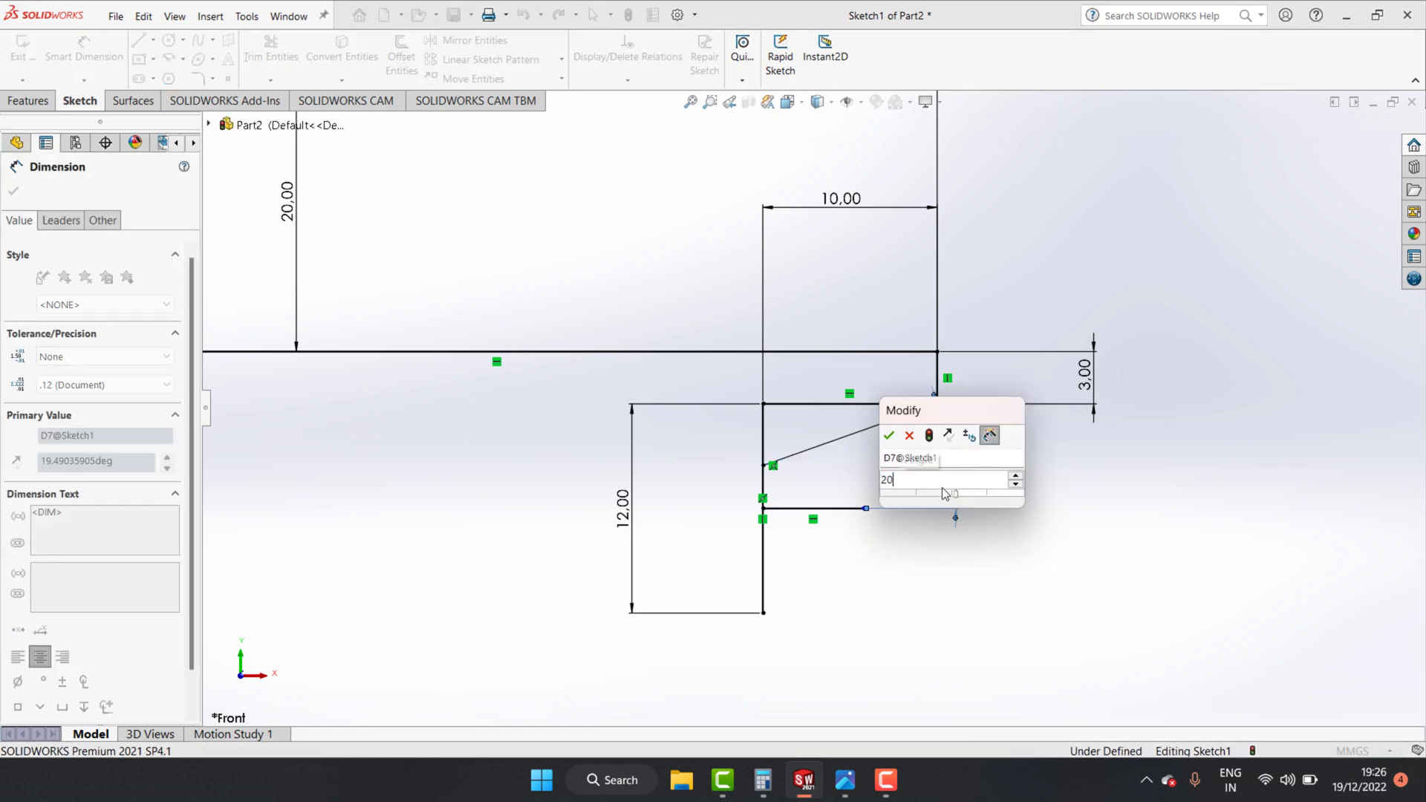
key(Return)
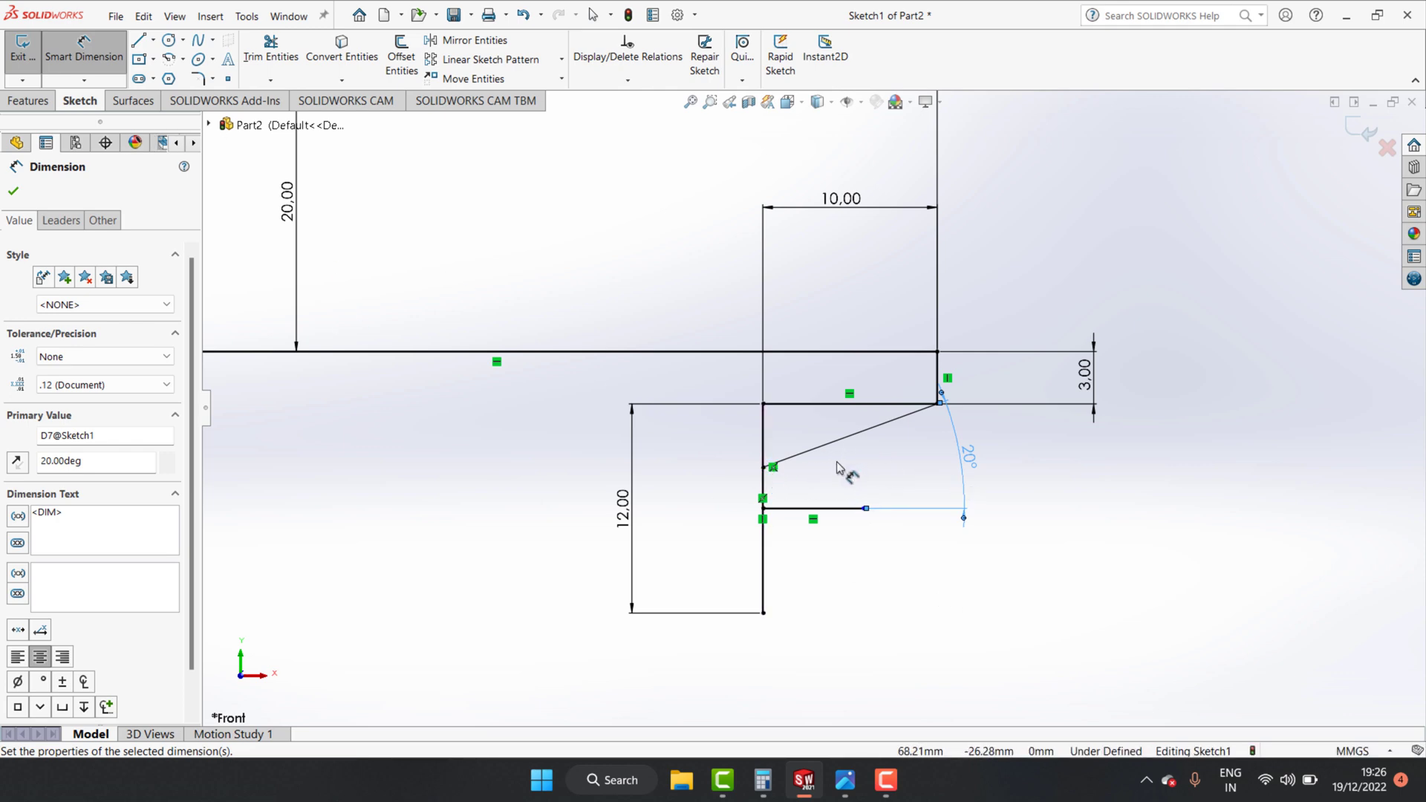
key(Escape)
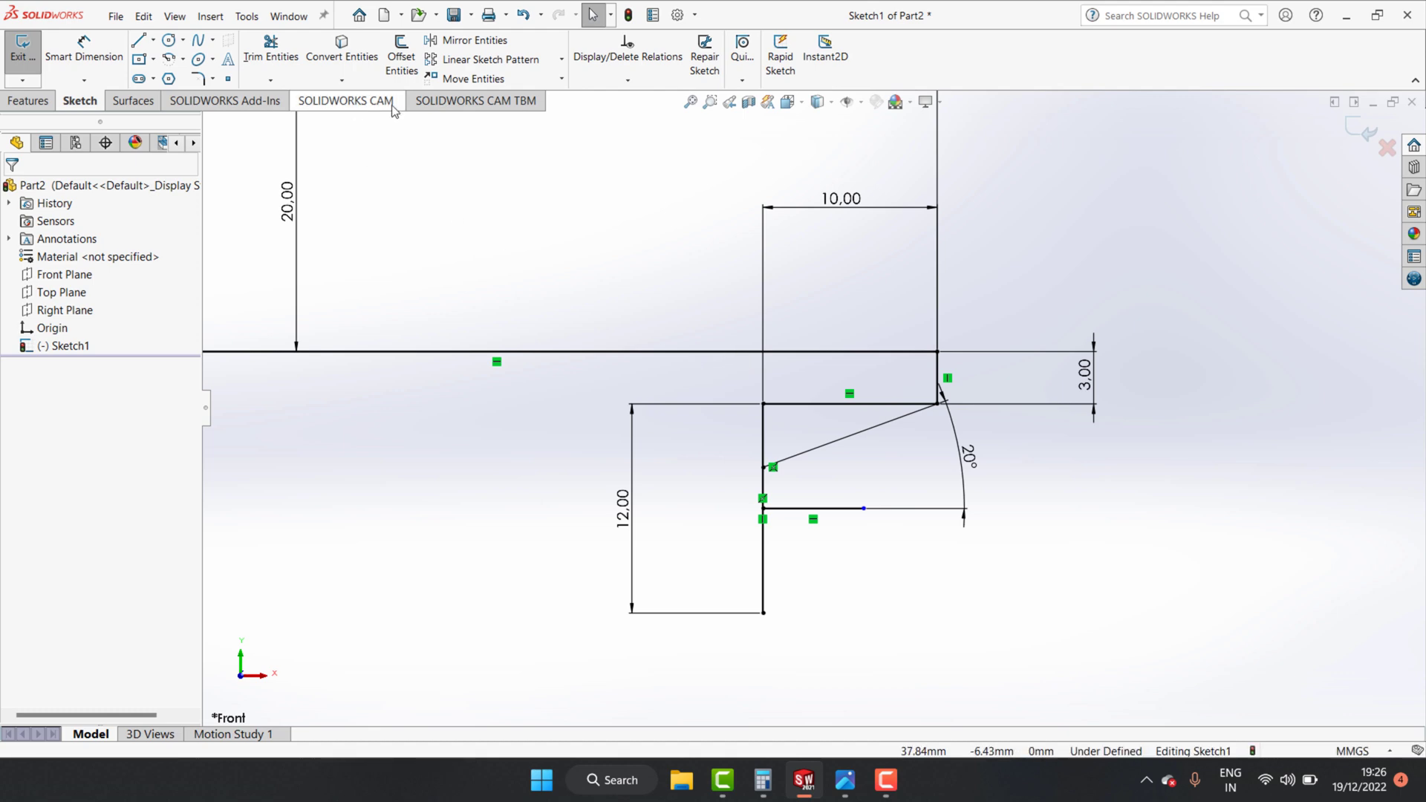
Mirror the slanted groove line and vertical line about the short horizontal line.
click(468, 41)
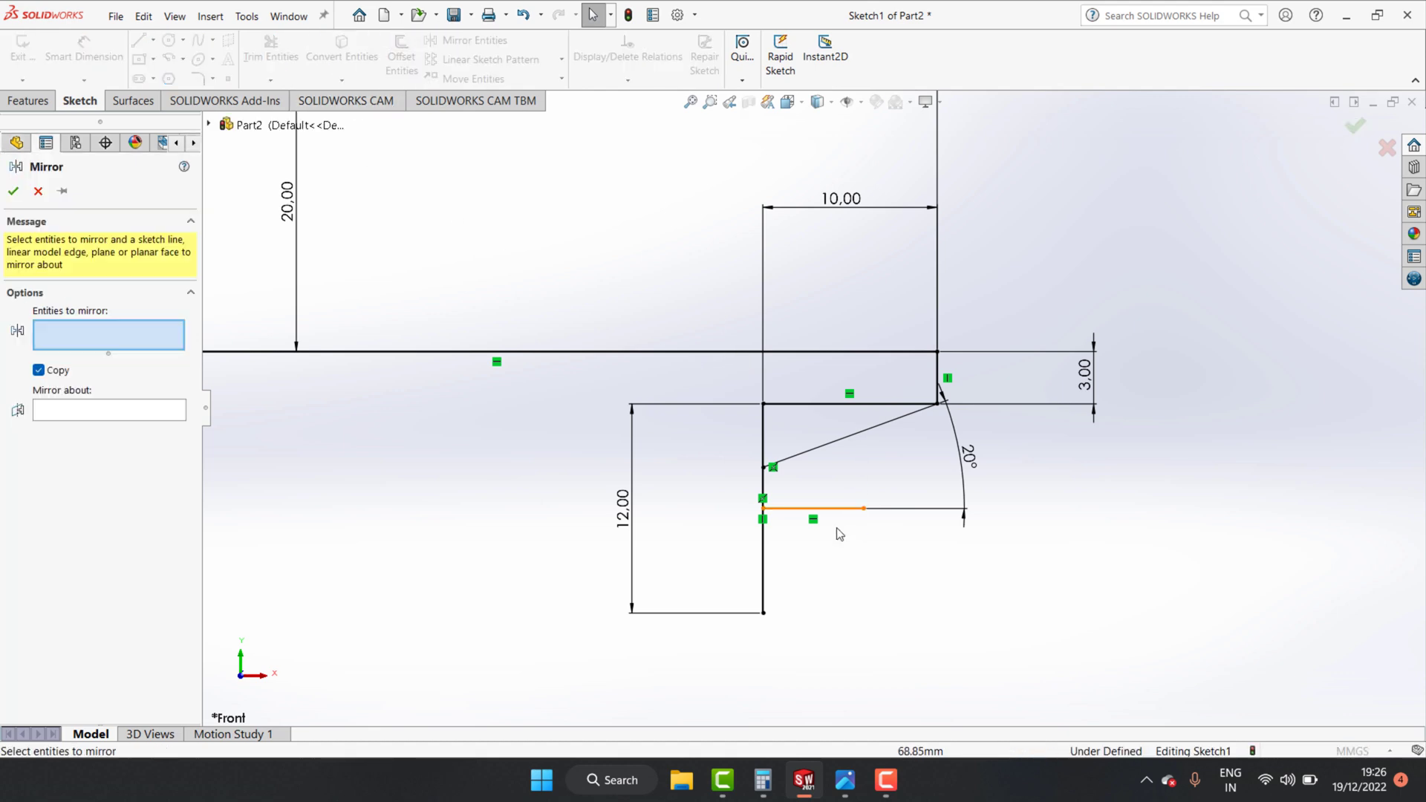
click(817, 450)
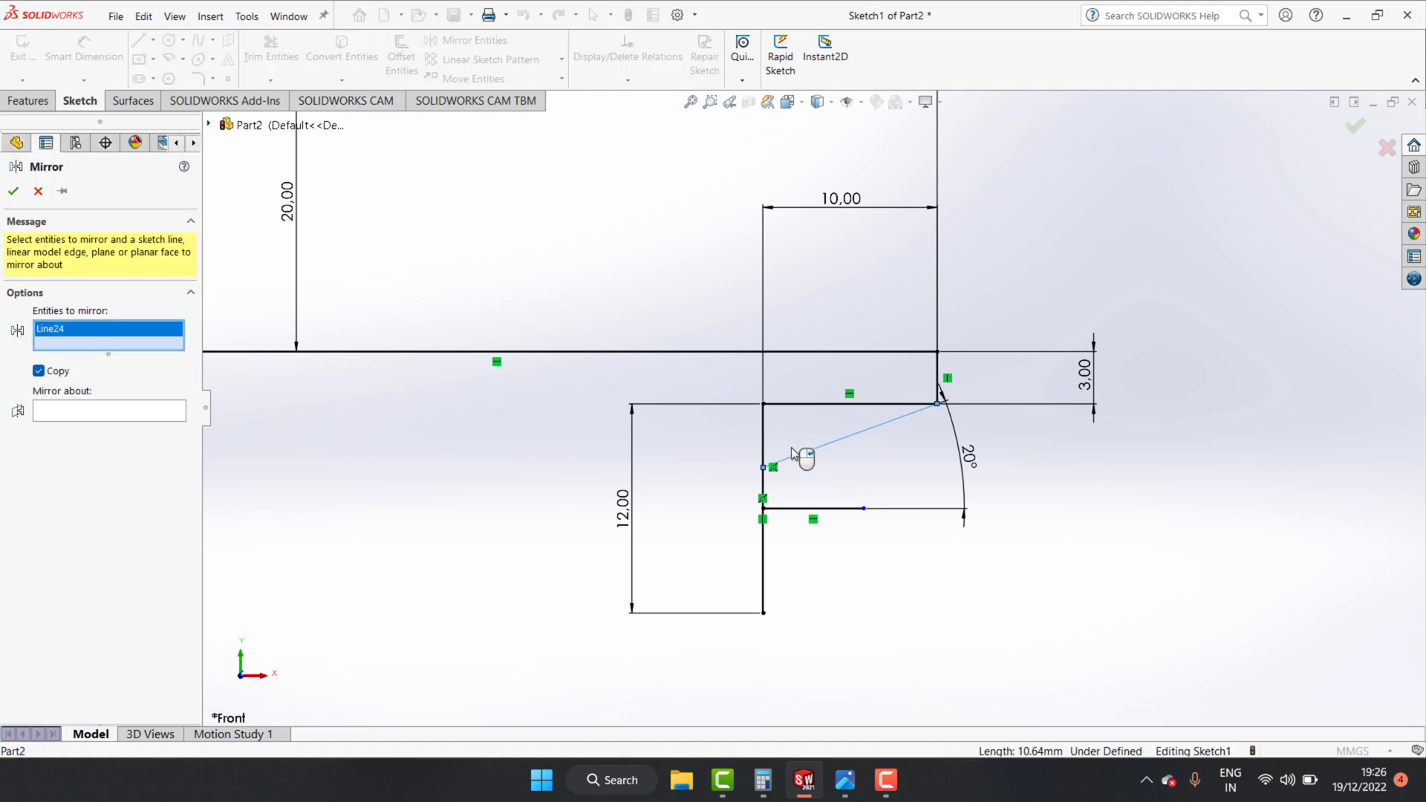
click(762, 493)
click(82, 425)
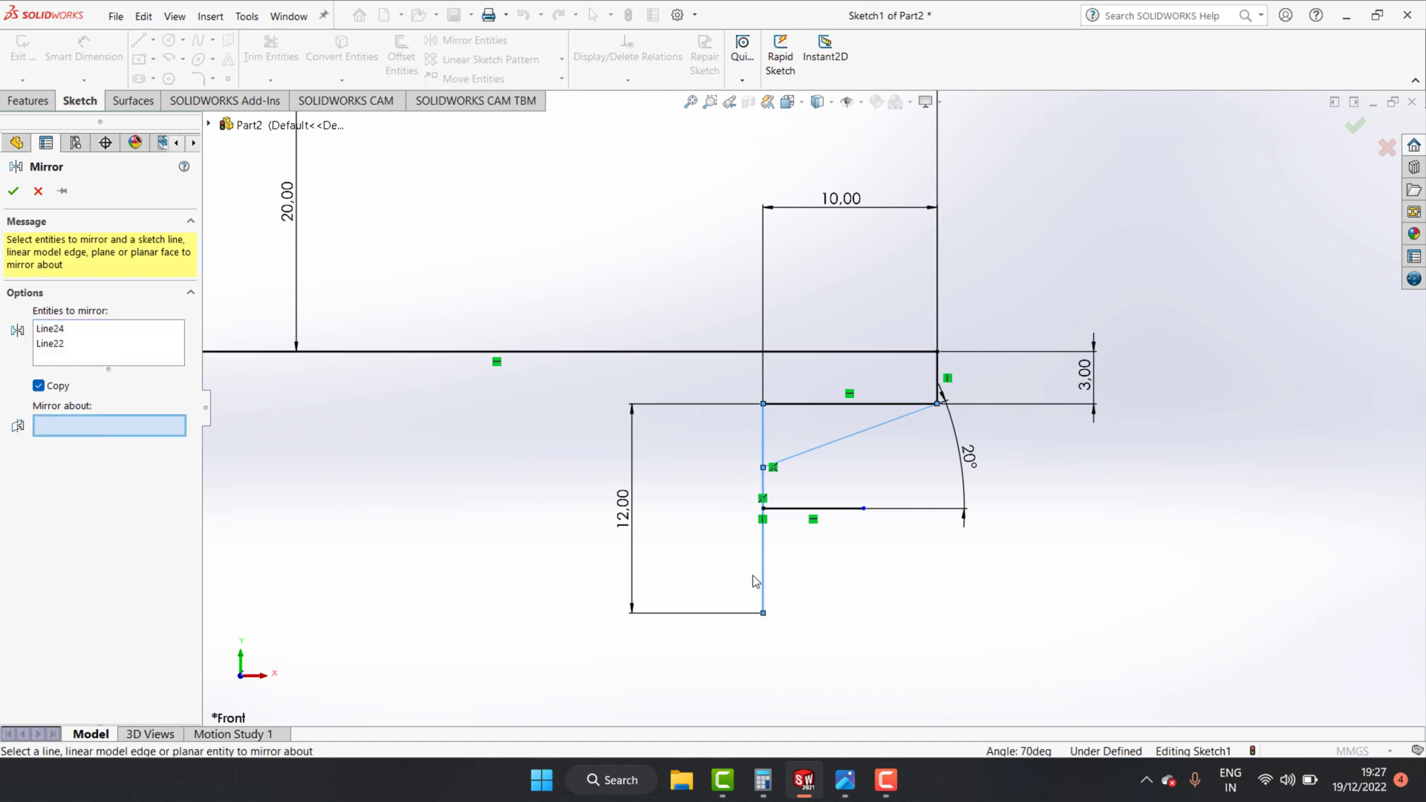
click(811, 510)
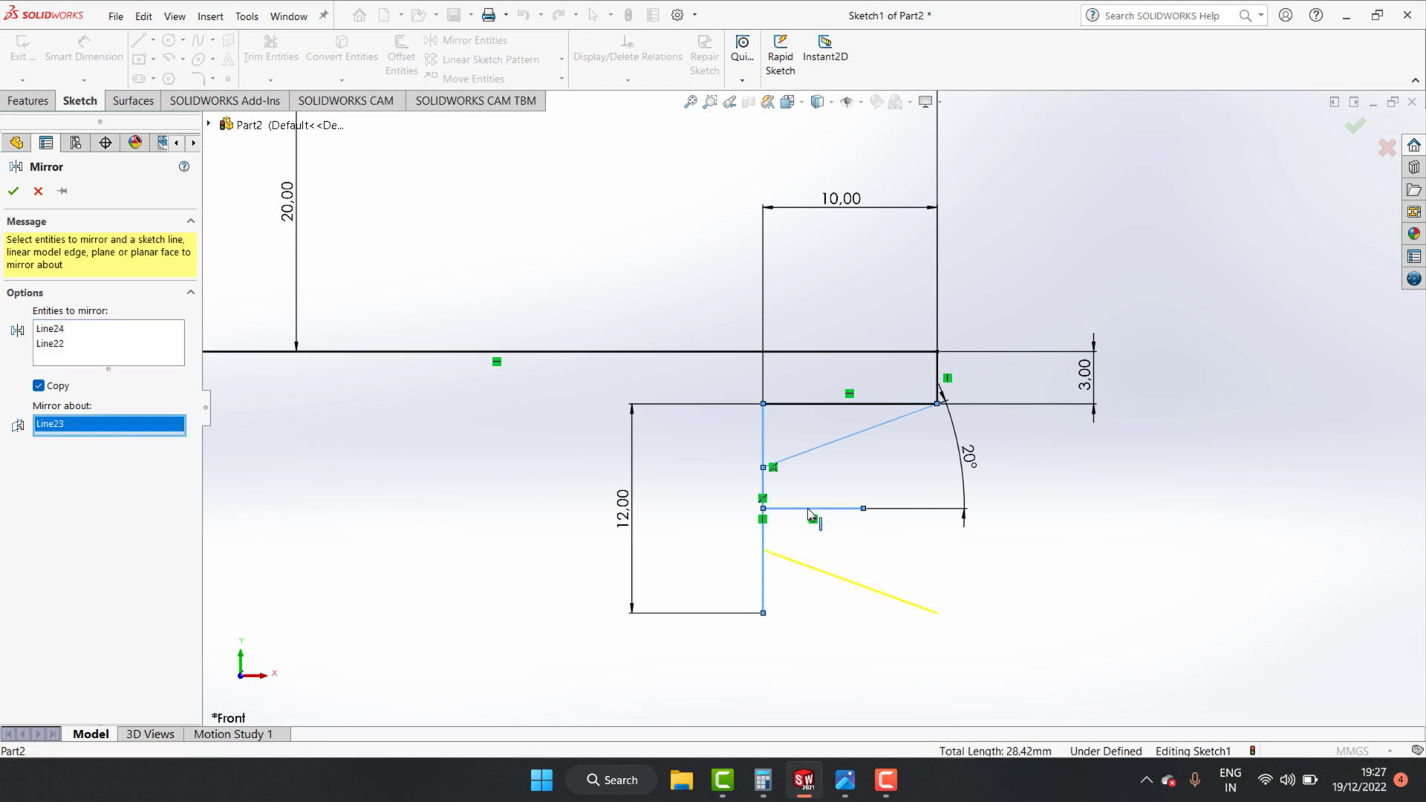
click(13, 191)
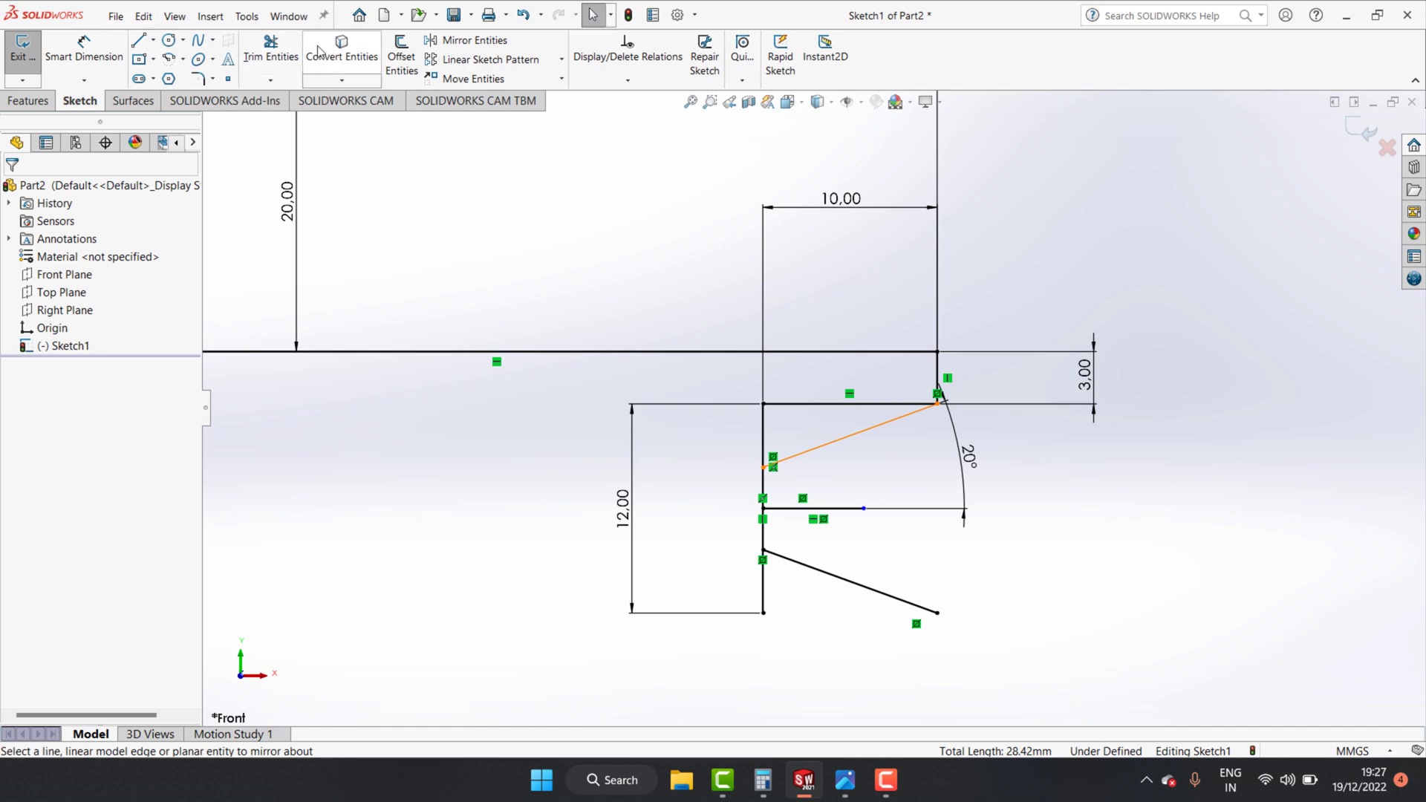
Power-trim away the old bottom rectangle lines.
click(270, 49)
mouse_move(699, 632)
mouse_down()
mouse_move(727, 464)
mouse_move(801, 400)
mouse_up()
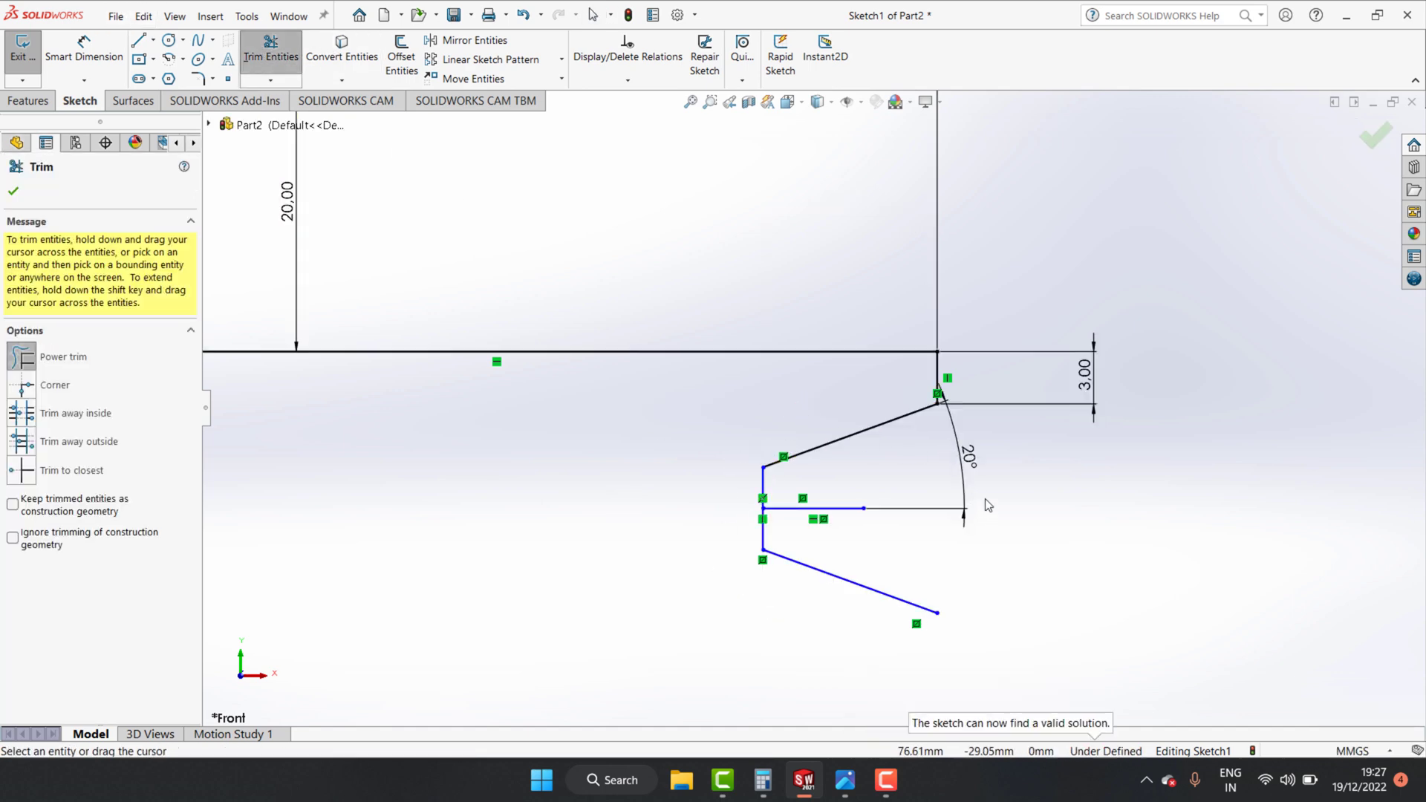
scroll(813, 408, up, 1)
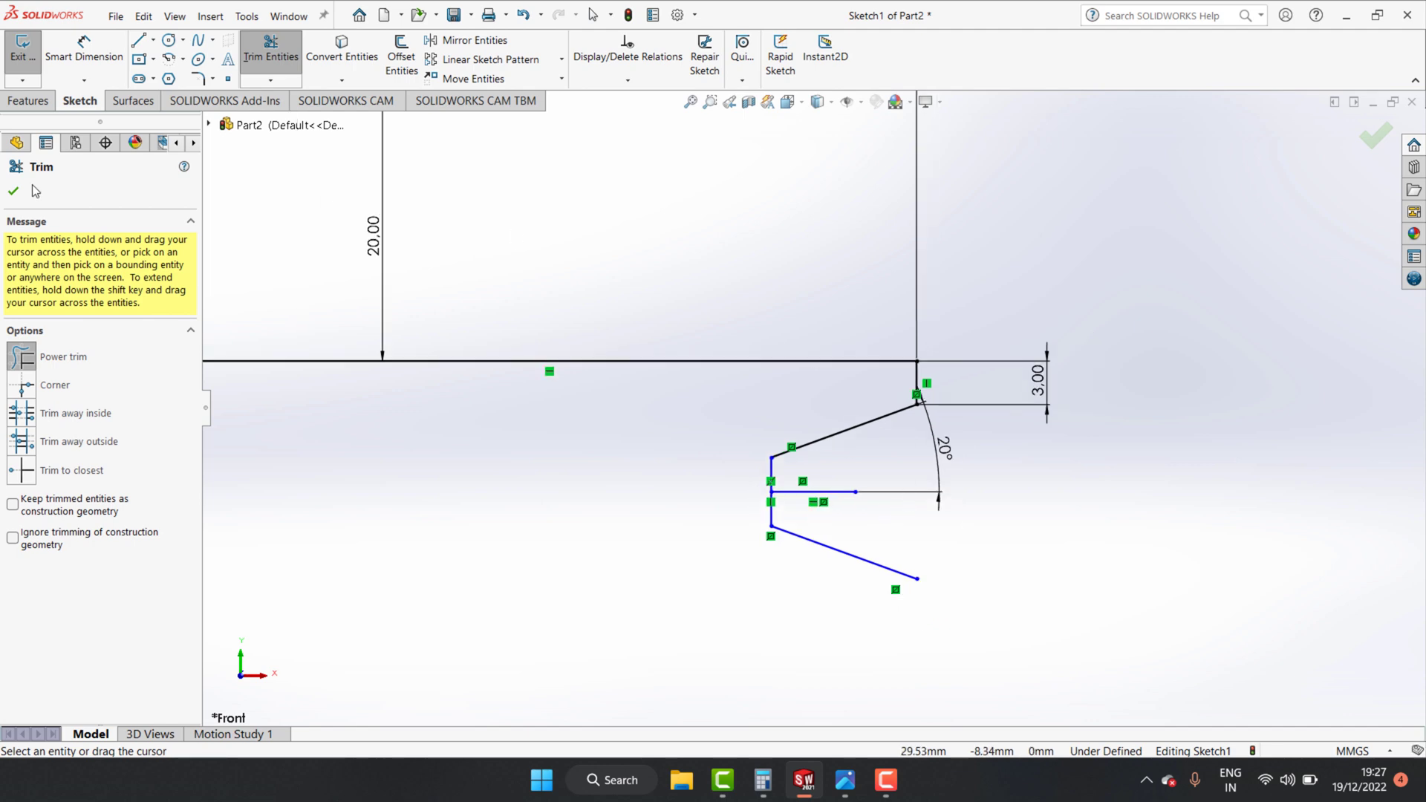
Draw the bottom line from the mirrored line's end over to beneath the origin.
click(139, 40)
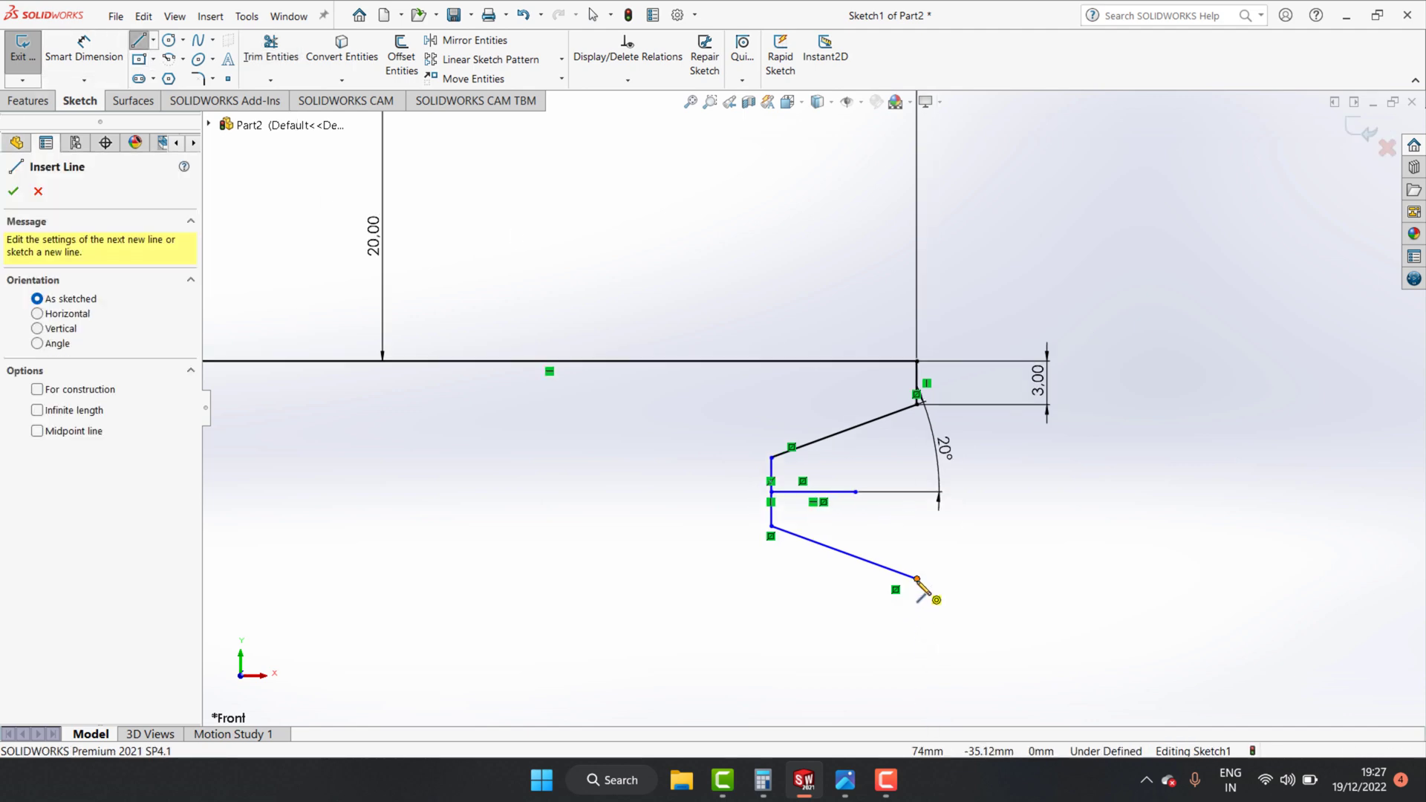
click(917, 579)
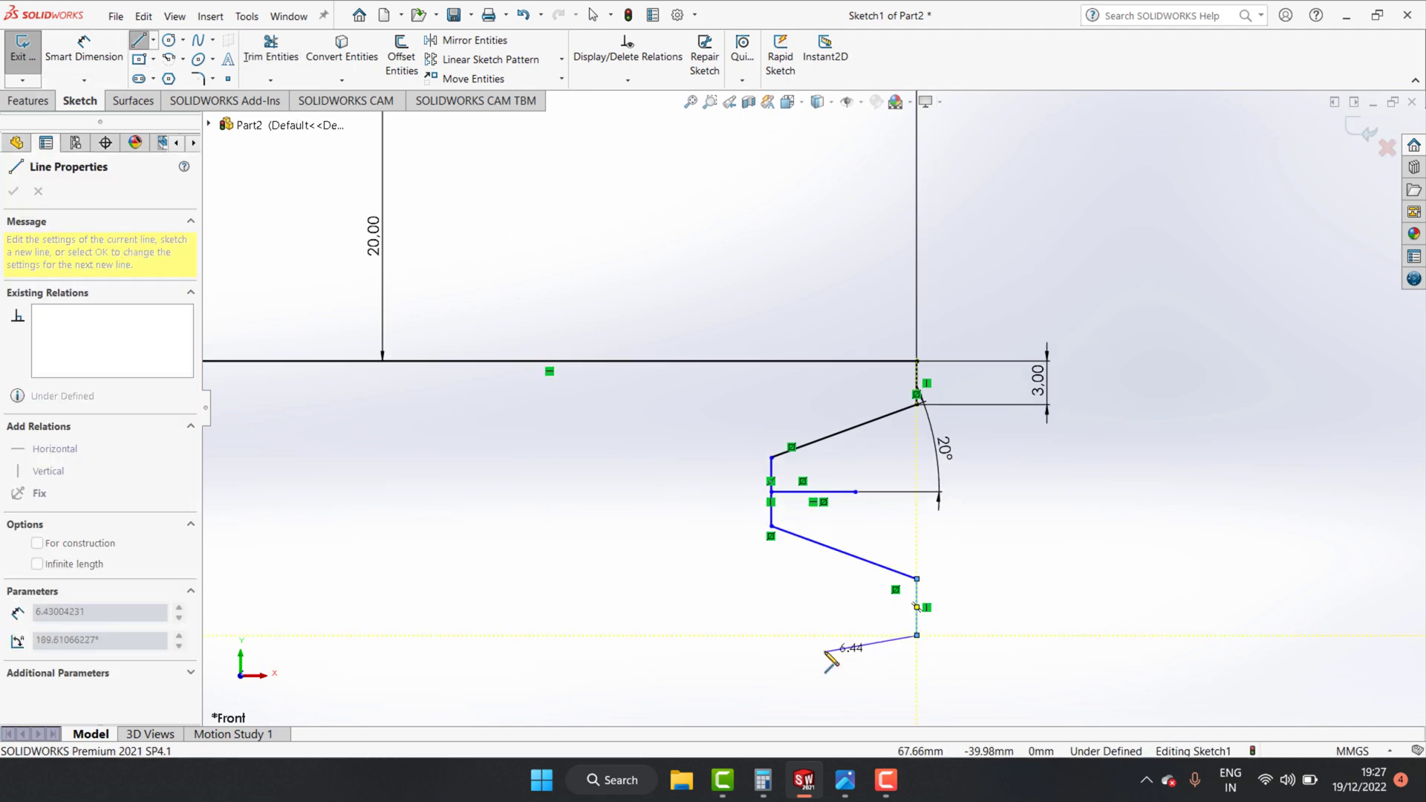
scroll(803, 412, up, 3)
scroll(802, 412, up, 3)
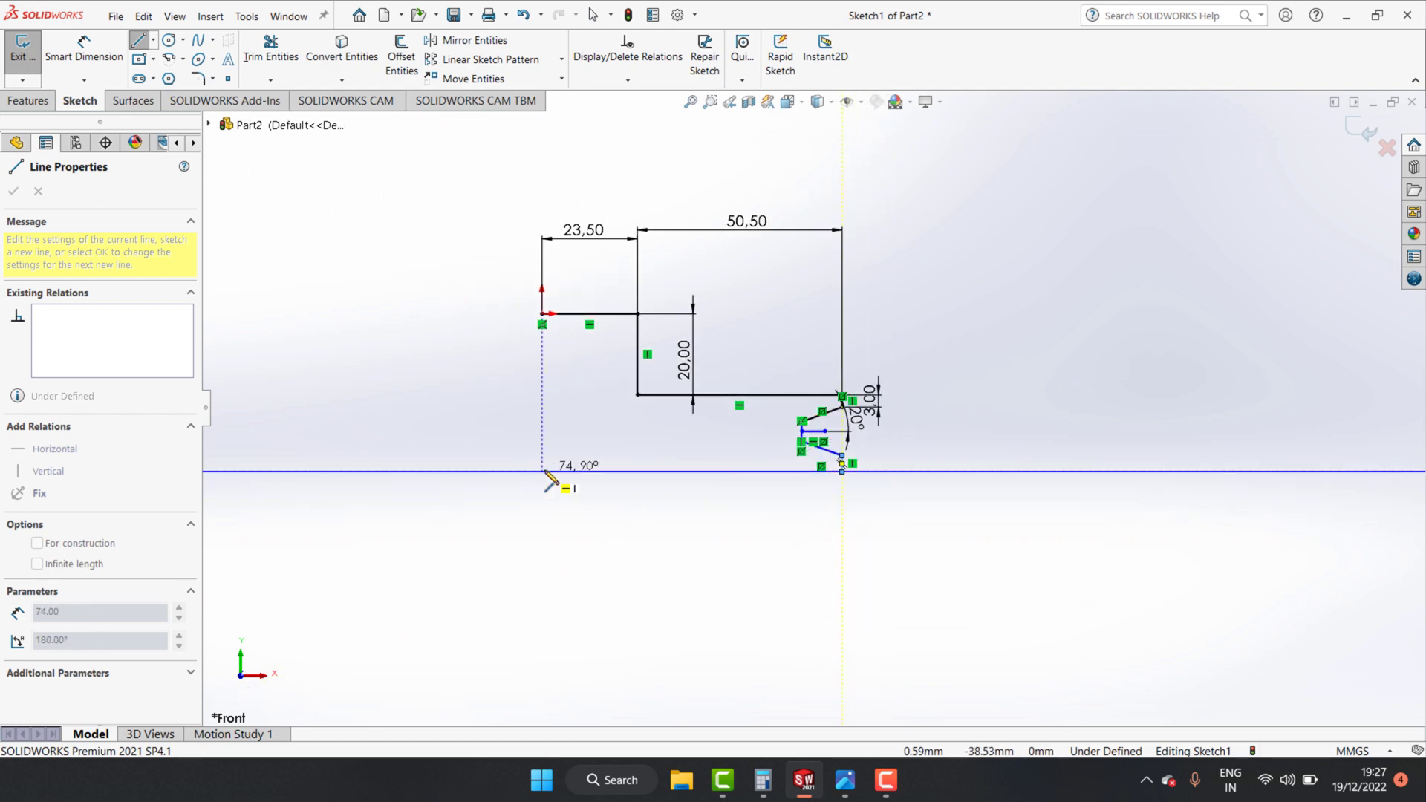
click(546, 471)
key(Escape)
scroll(854, 520, up, 2)
scroll(853, 473, up, 1)
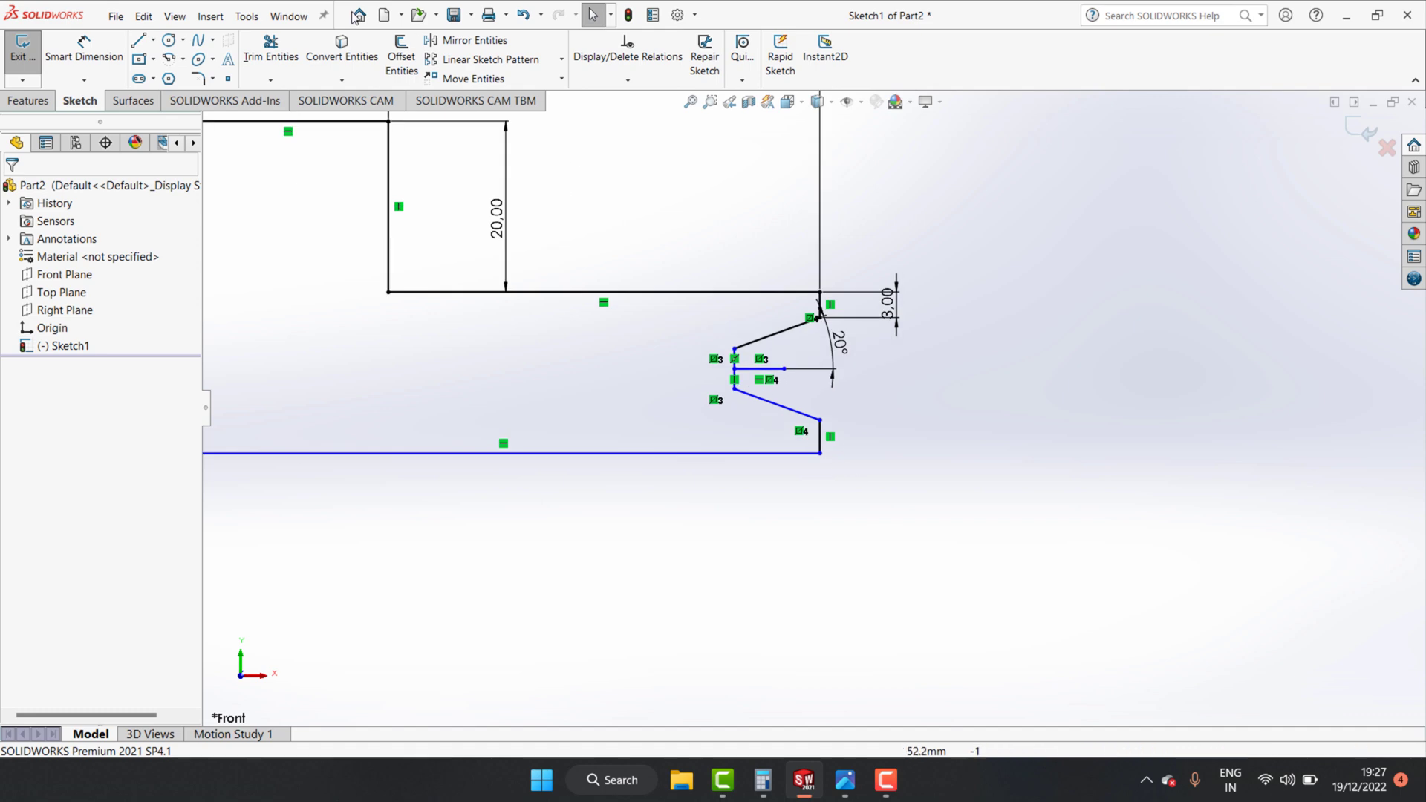
Dimension the short bottom-right vertical edge 3 mm.
click(84, 49)
scroll(832, 443, down, 1)
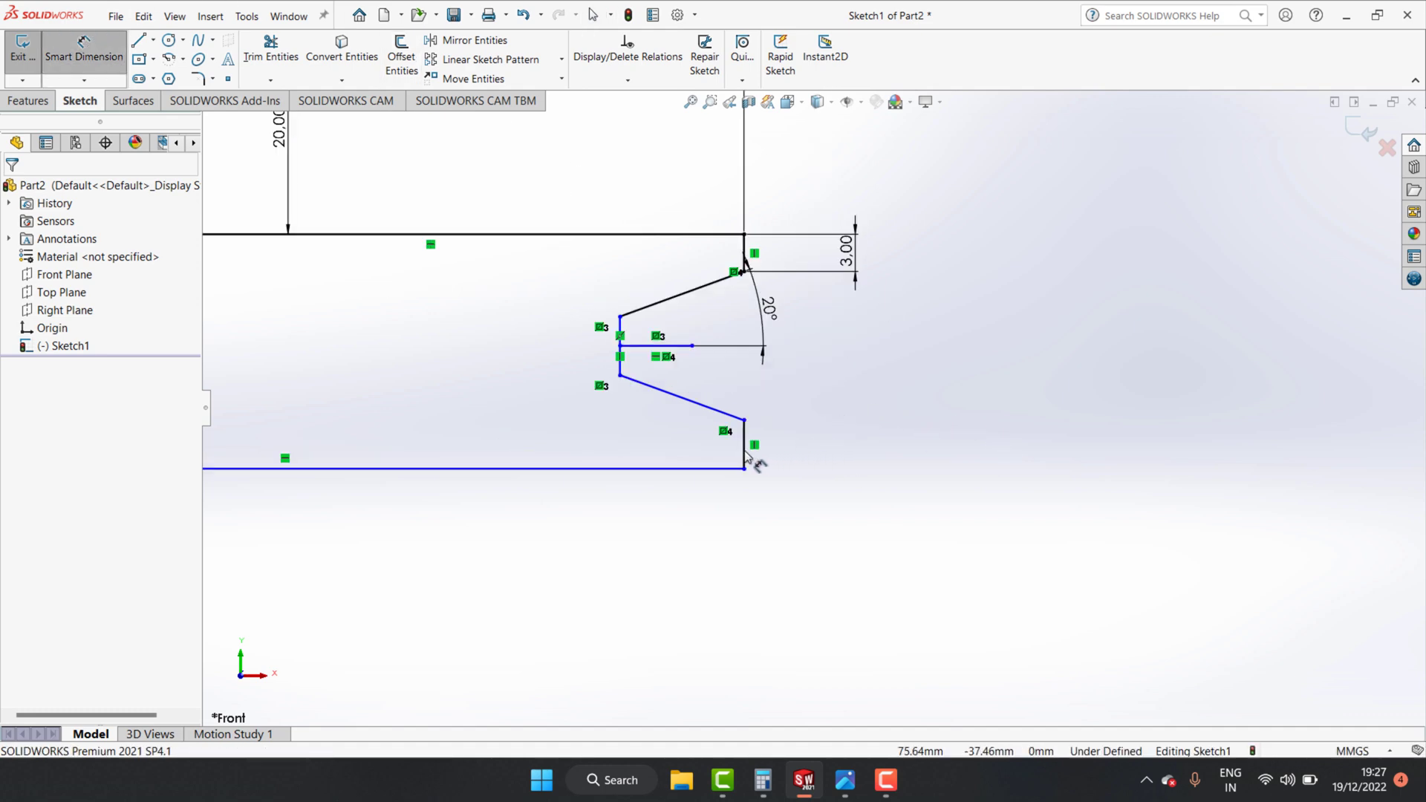
click(847, 443)
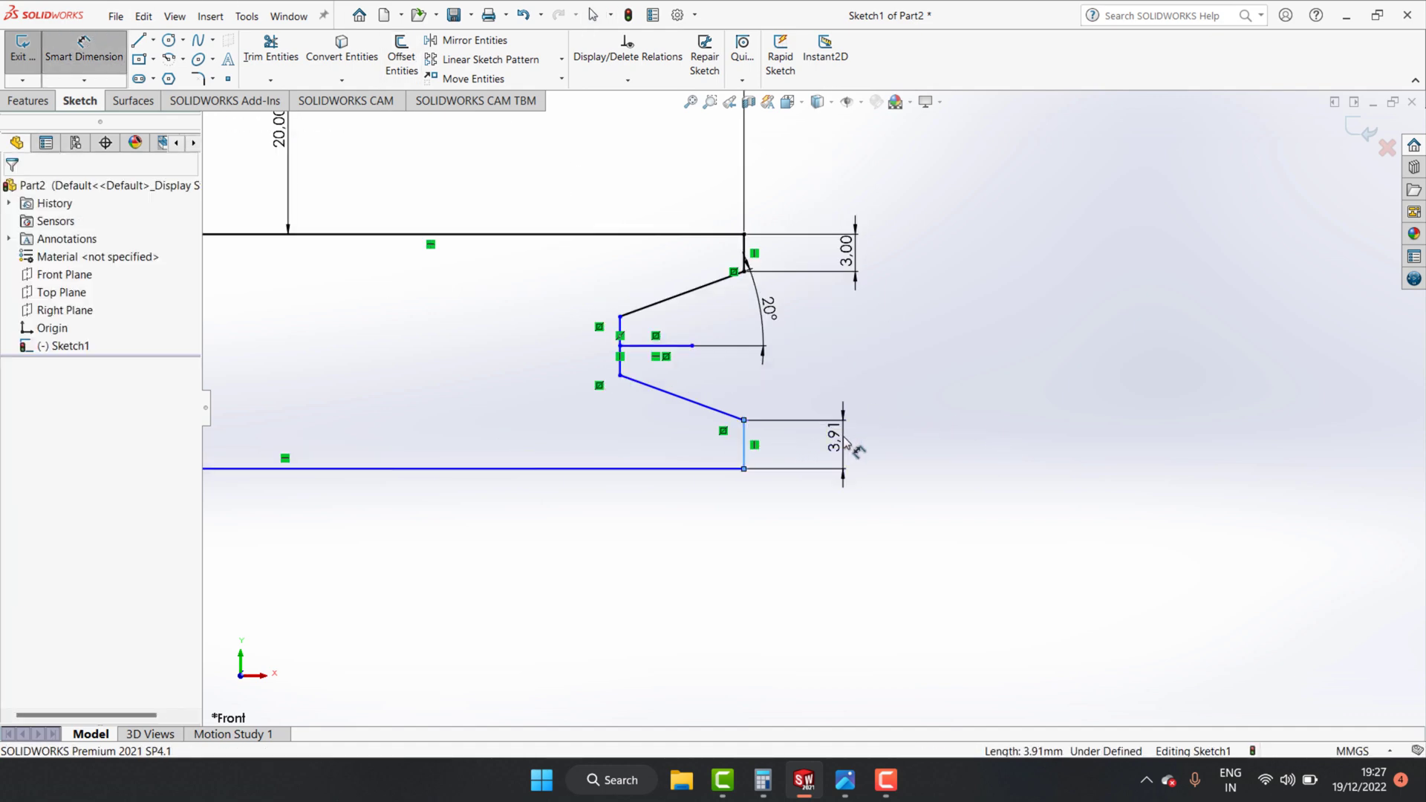
text(3)
key(Return)
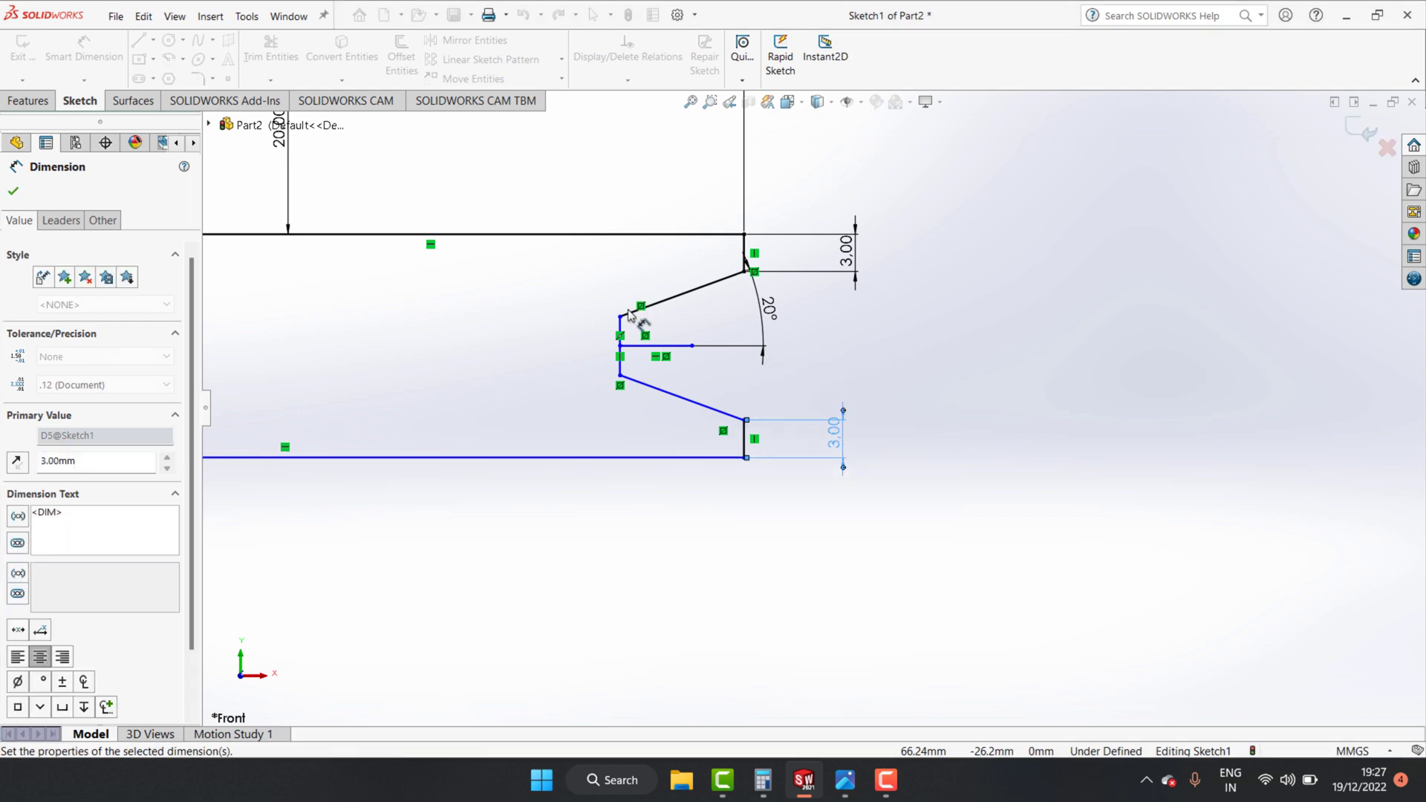
Trim the leftover central guide line inside the groove.
key(t)
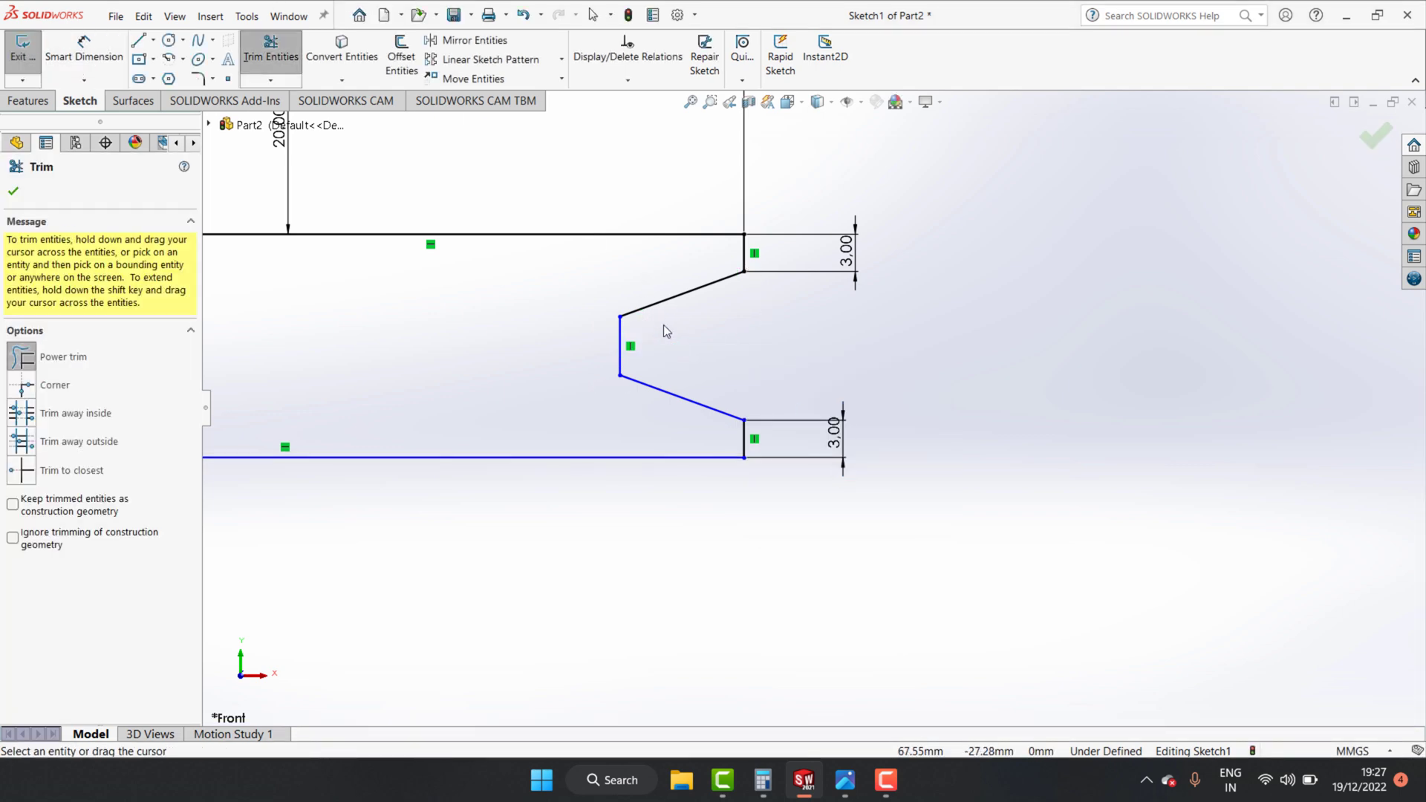
scroll(774, 322, up, 2)
scroll(684, 358, up, 2)
scroll(684, 358, up, 1)
scroll(751, 395, down, 1)
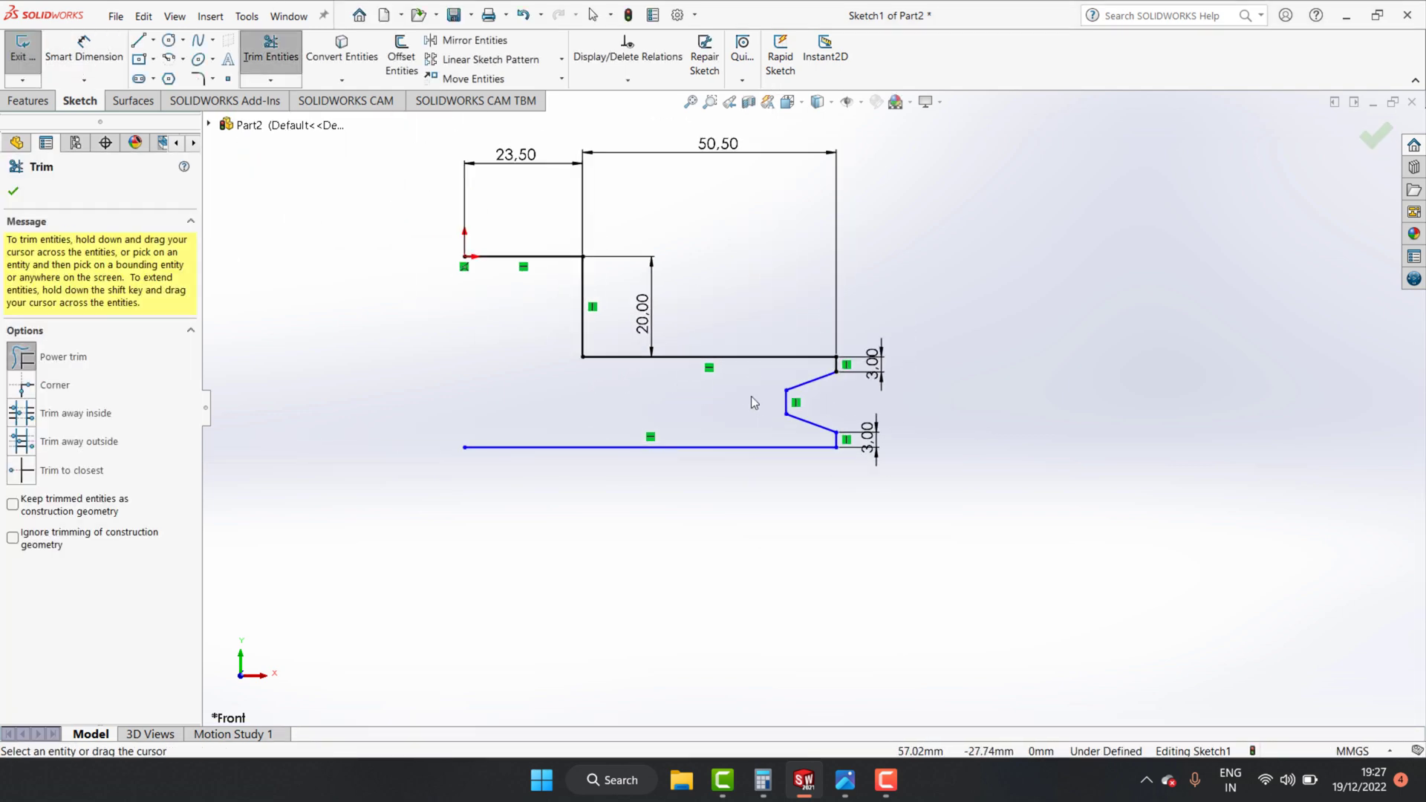
scroll(753, 403, down, 2)
key(Escape)
Dimension the groove depth 10 mm from its bottom line to the outer edge.
key(d)
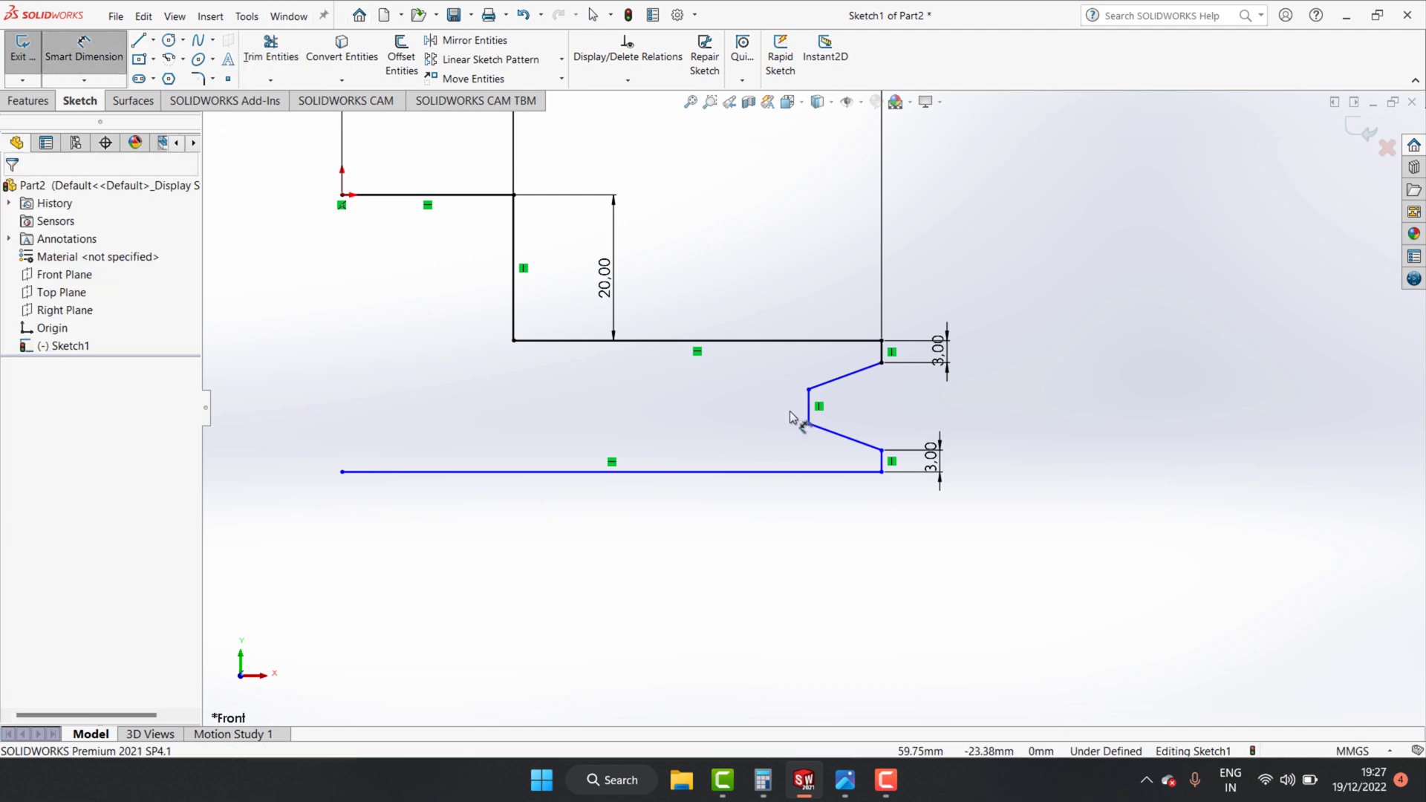
click(809, 407)
click(882, 351)
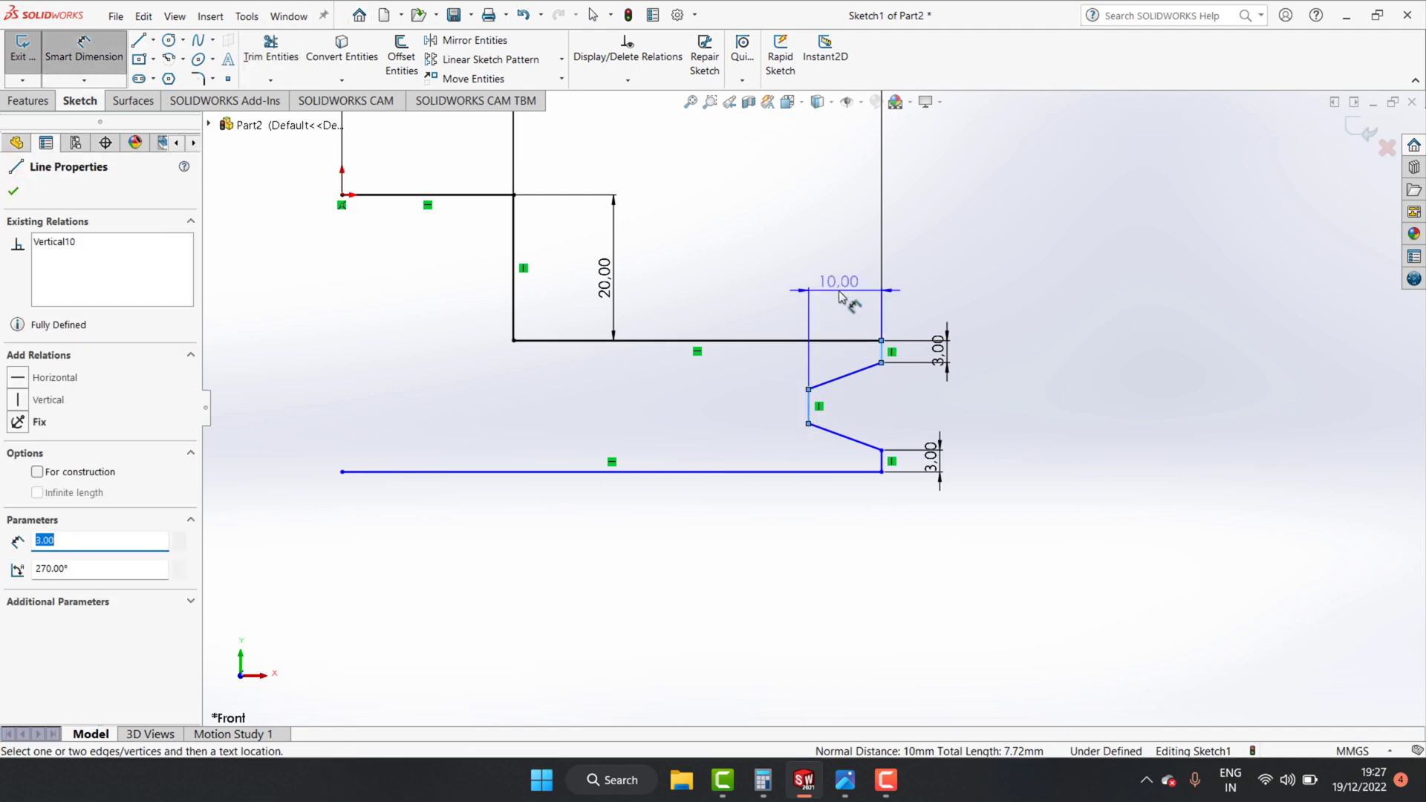
click(841, 297)
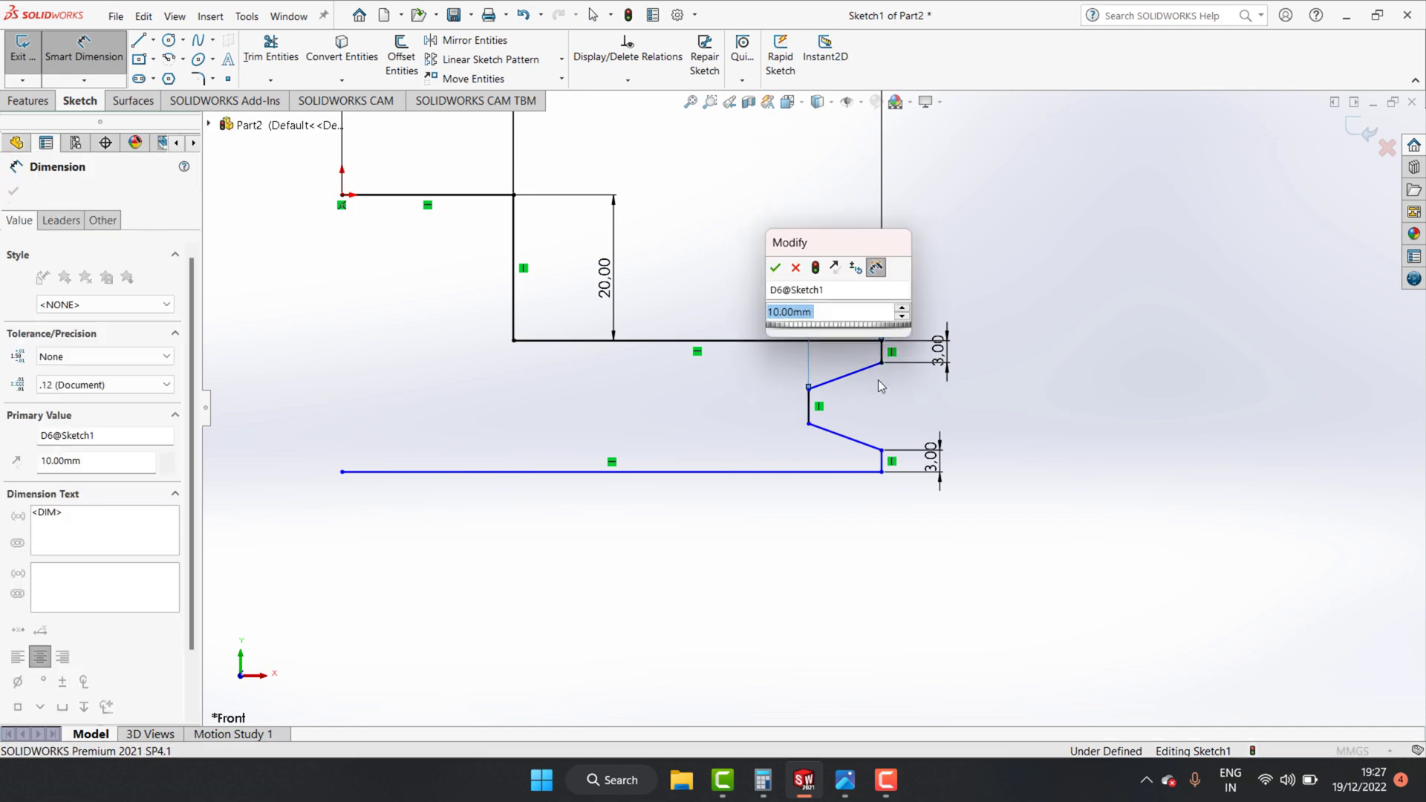
scroll(855, 390, up, 2)
click(776, 268)
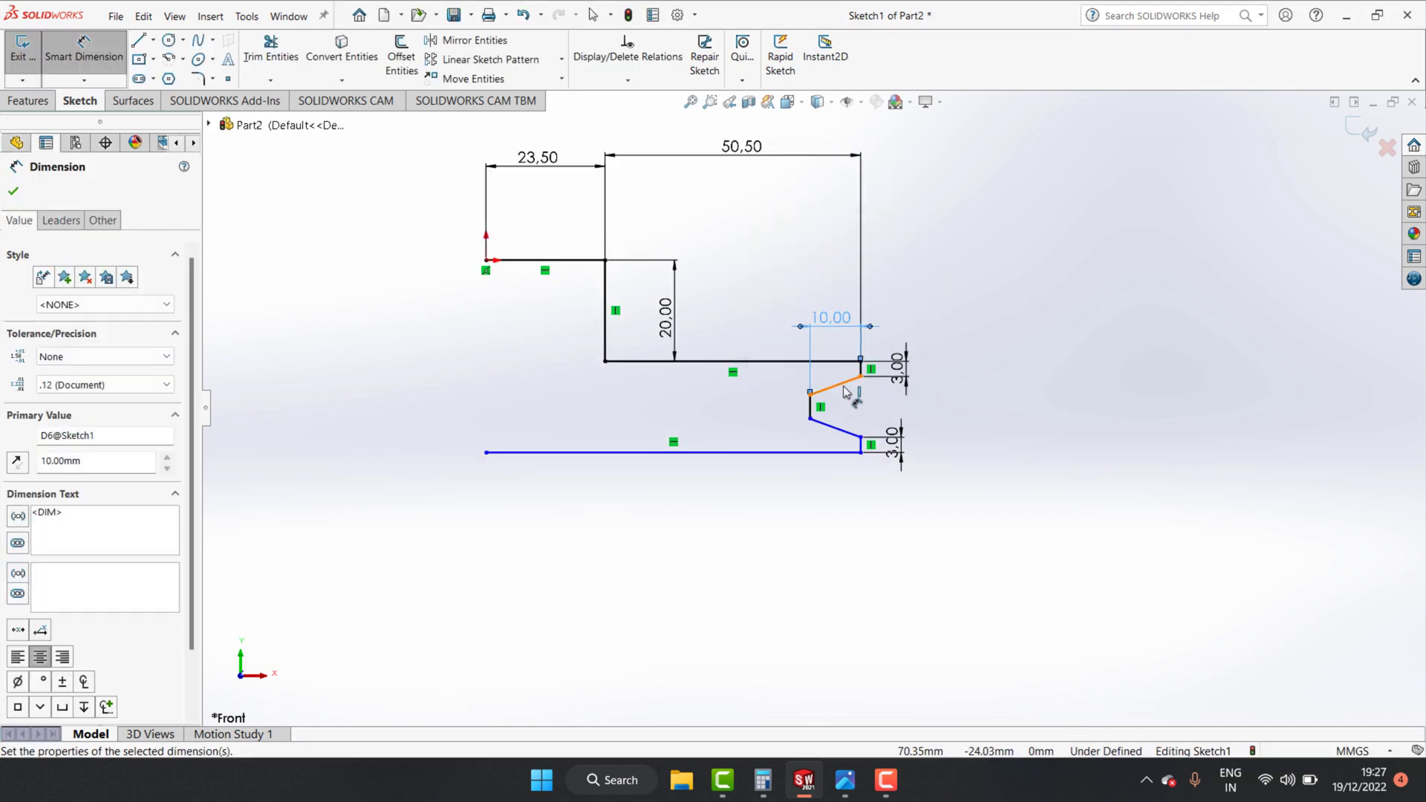
Set a 40° angle between the two sloped groove sides.
click(844, 383)
click(840, 429)
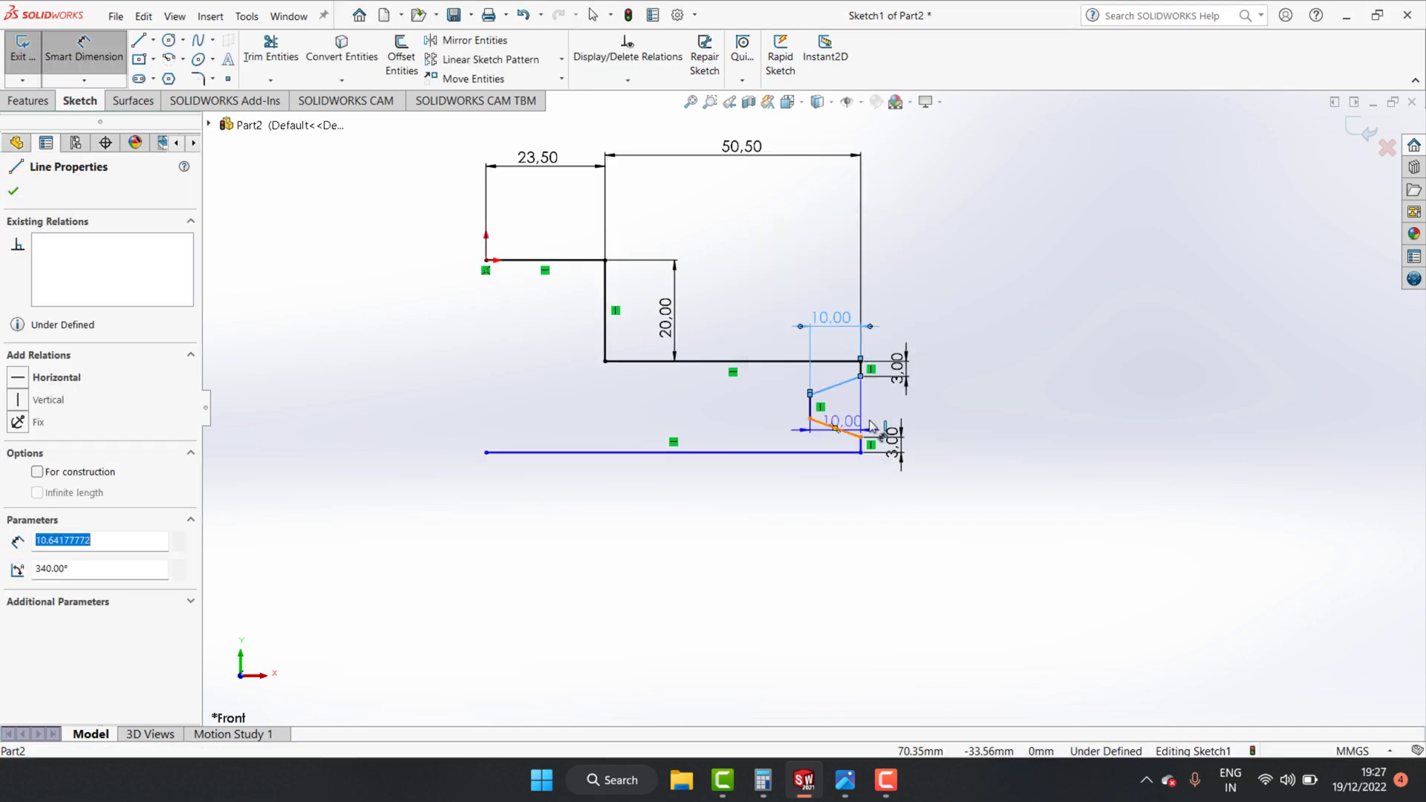
click(960, 410)
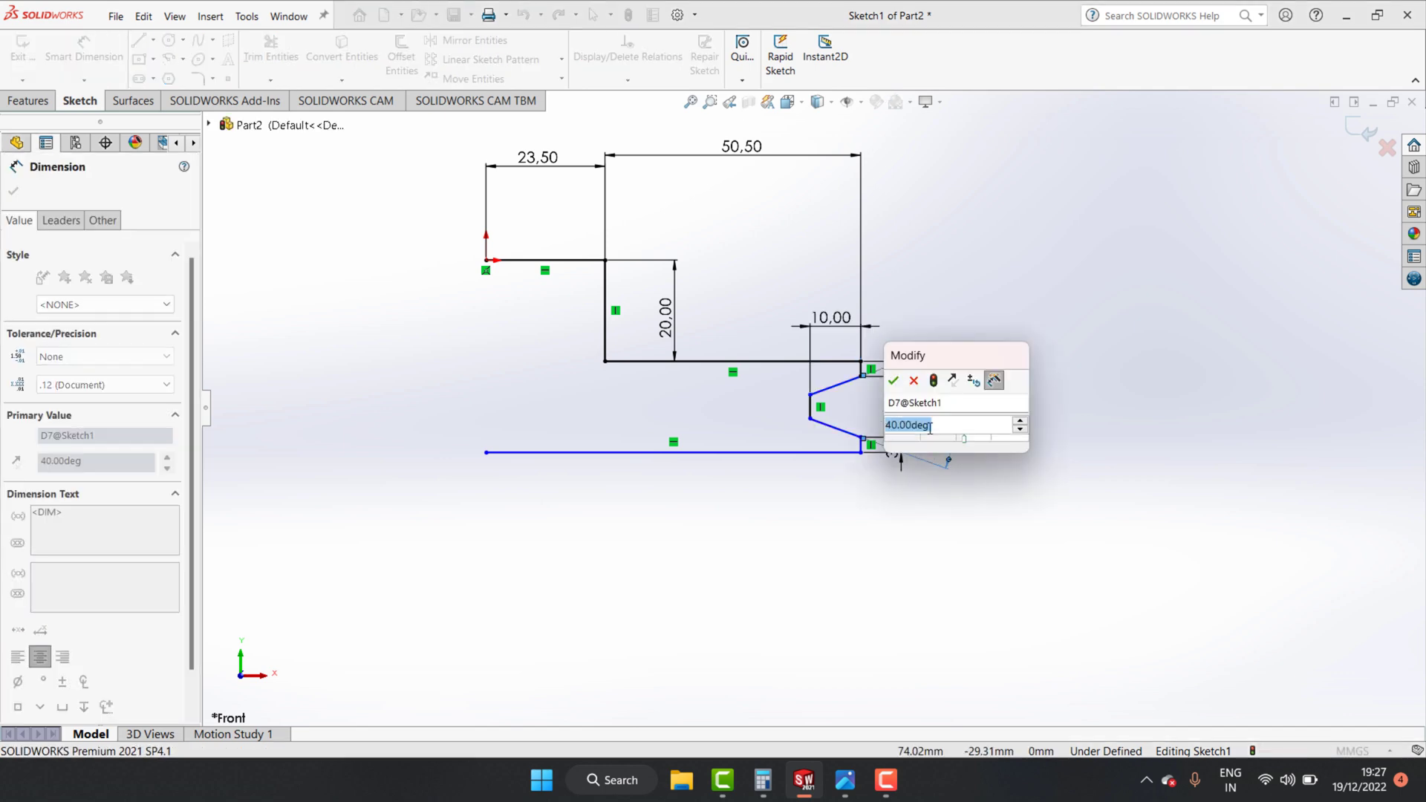
click(895, 381)
scroll(872, 401, up, 1)
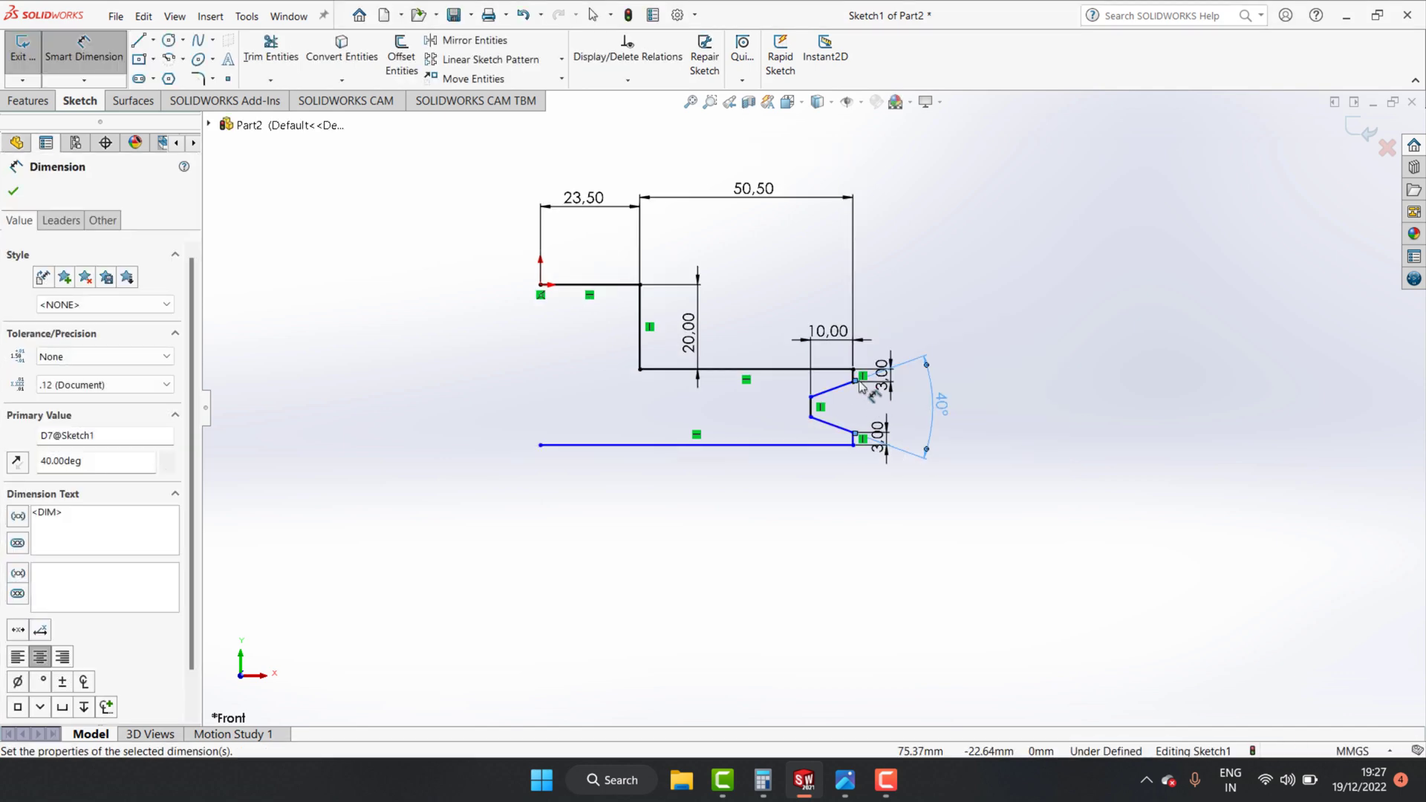
scroll(862, 401, down, 3)
scroll(817, 394, up, 2)
scroll(810, 386, up, 1)
scroll(583, 322, down, 1)
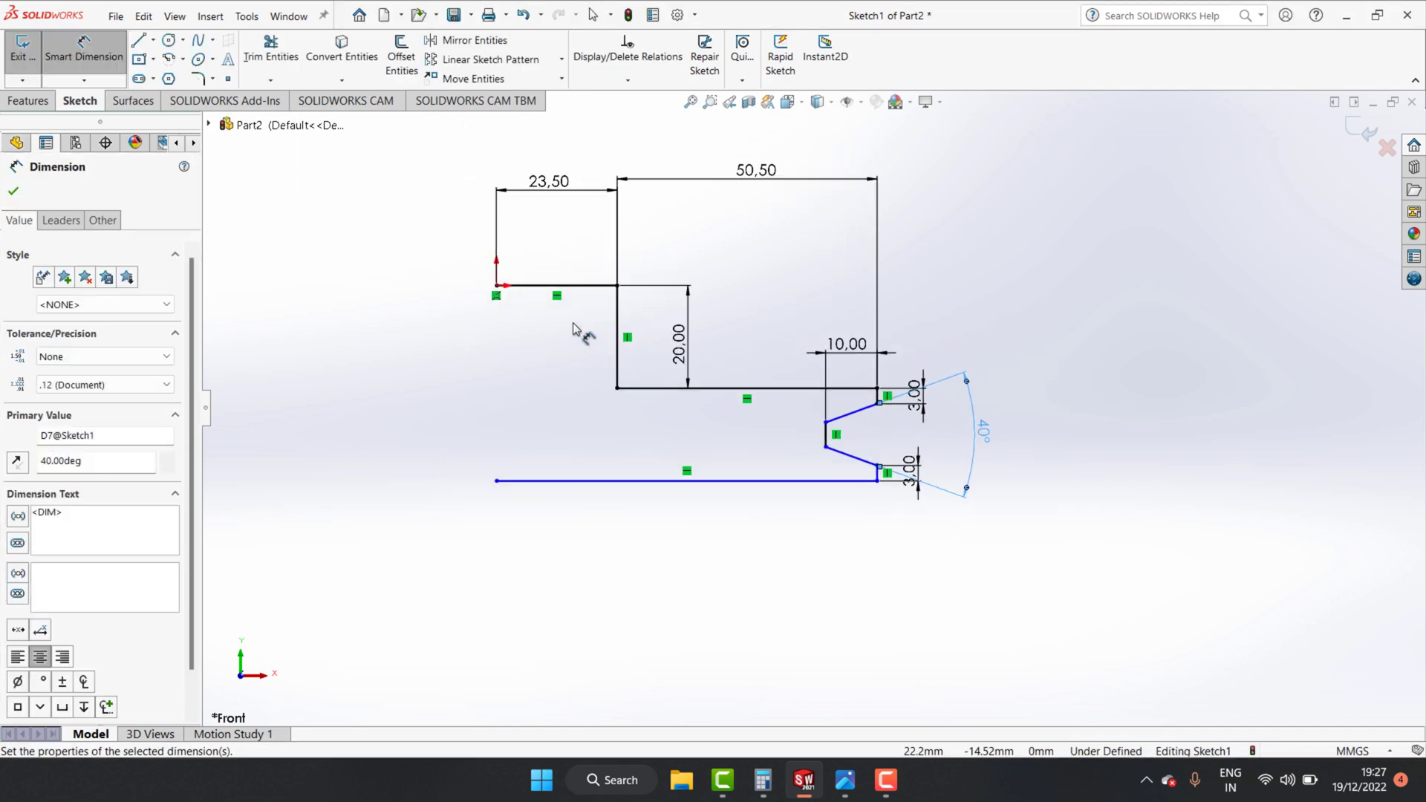
scroll(546, 279, down, 2)
Draw a vertical line from the profile's top edge down to its bottom edge.
click(146, 44)
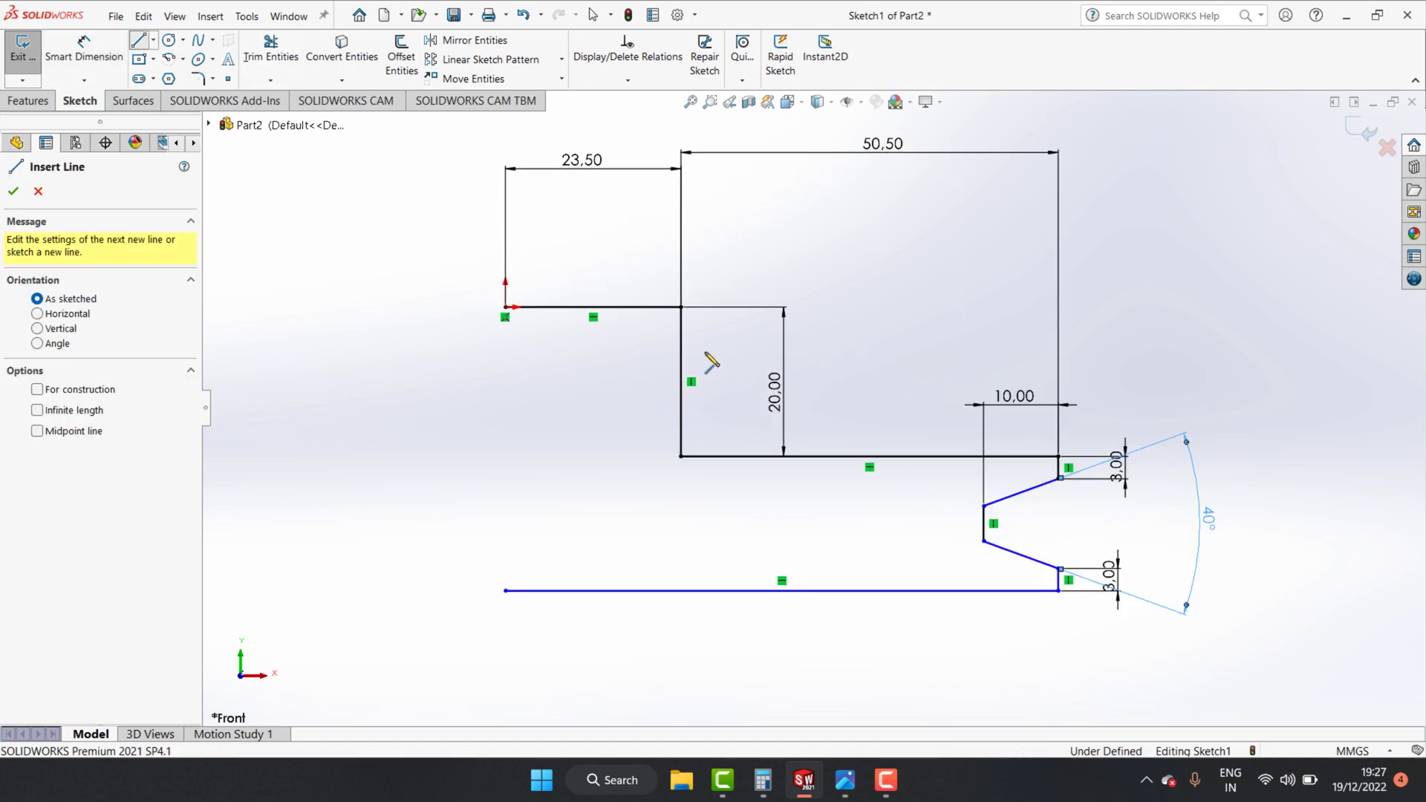
click(633, 307)
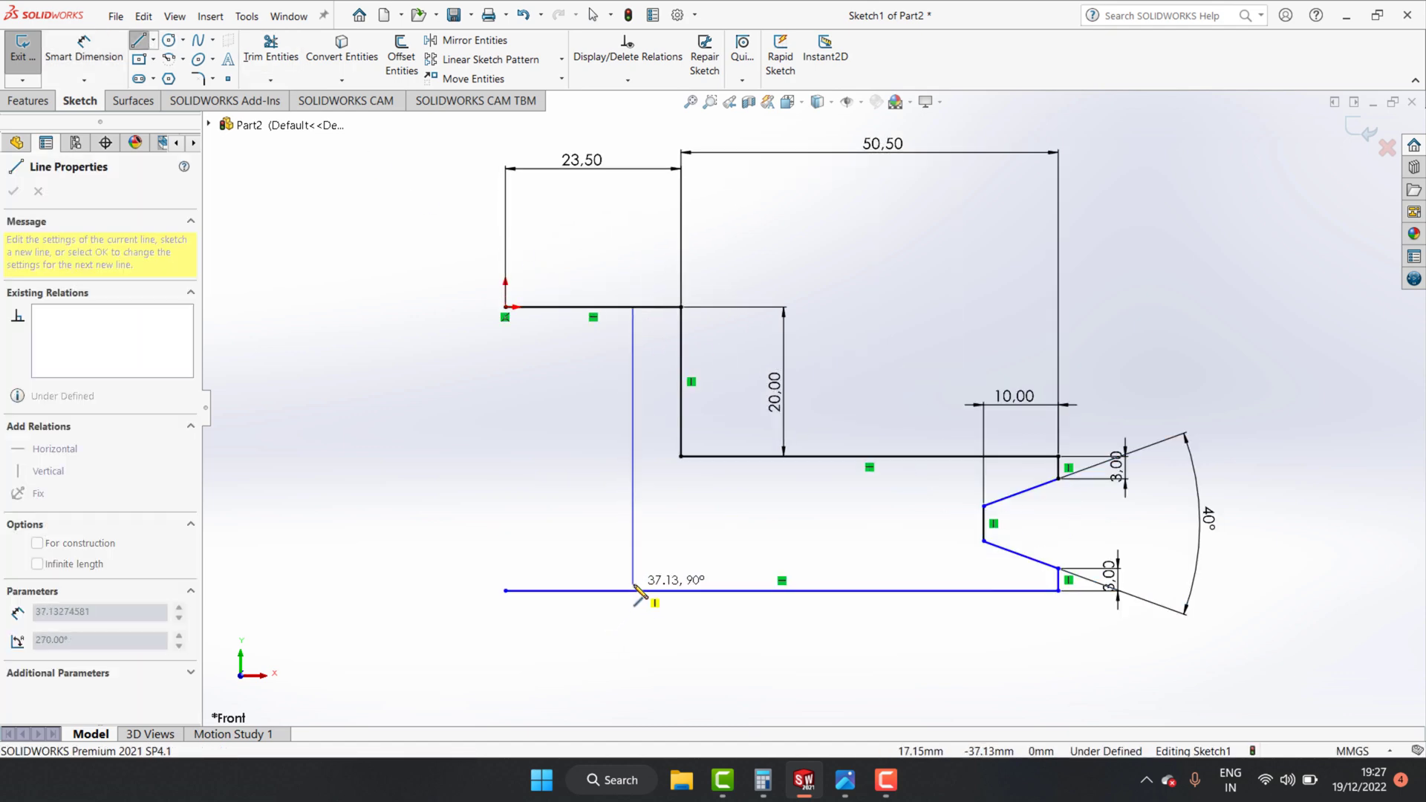
click(633, 592)
key(Escape)
key(Escape)
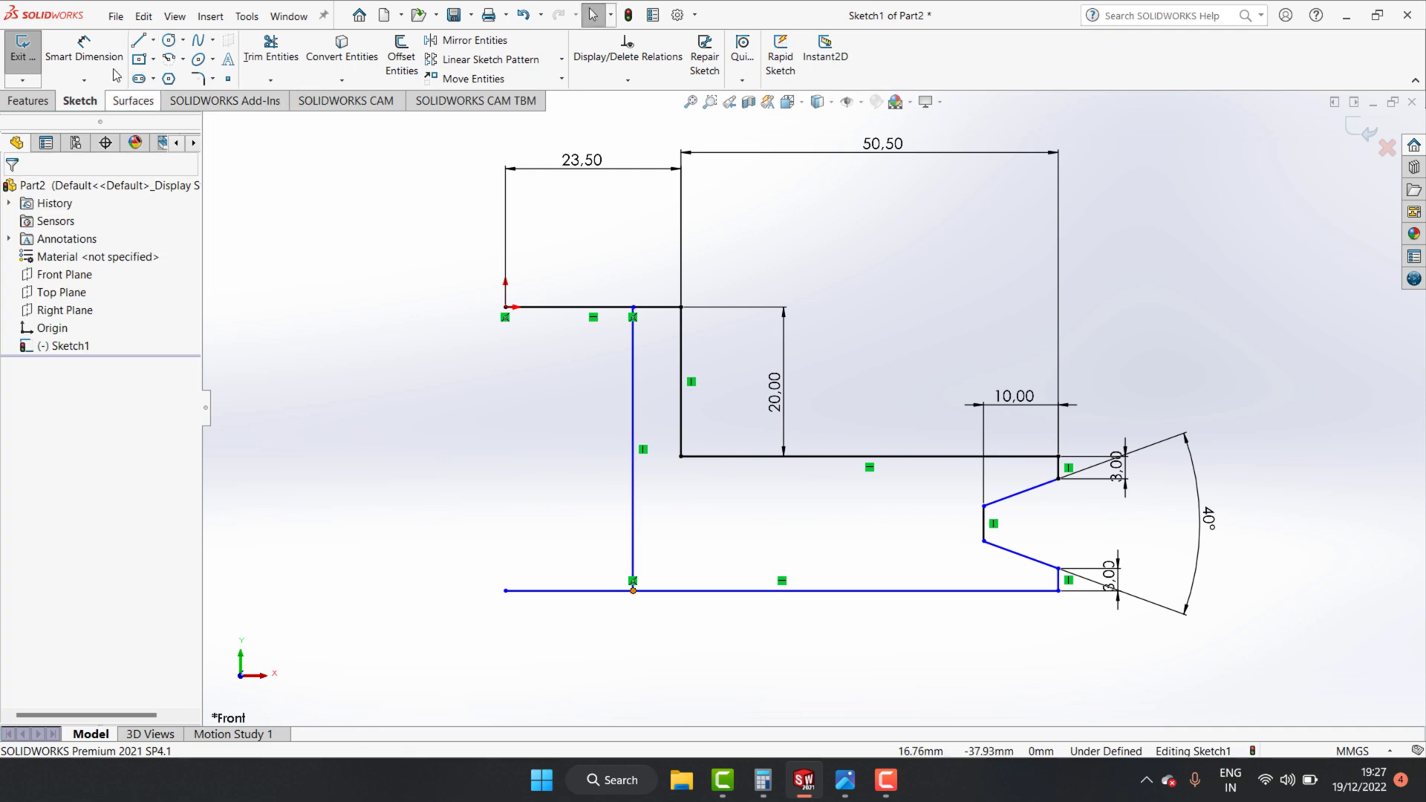
Dimension the new line 10 mm from the hub edge and 13.50 mm from the profile's left end.
click(101, 56)
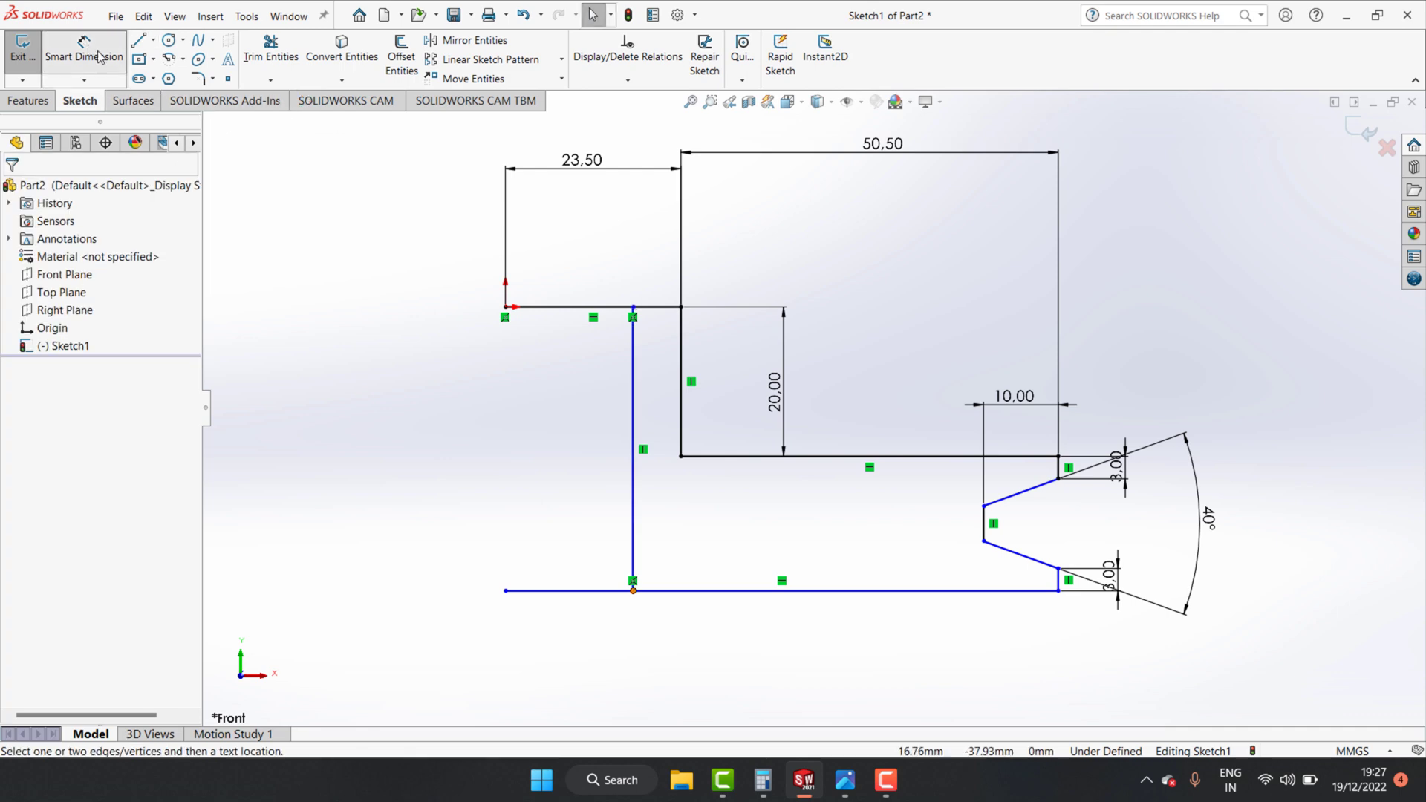
click(682, 412)
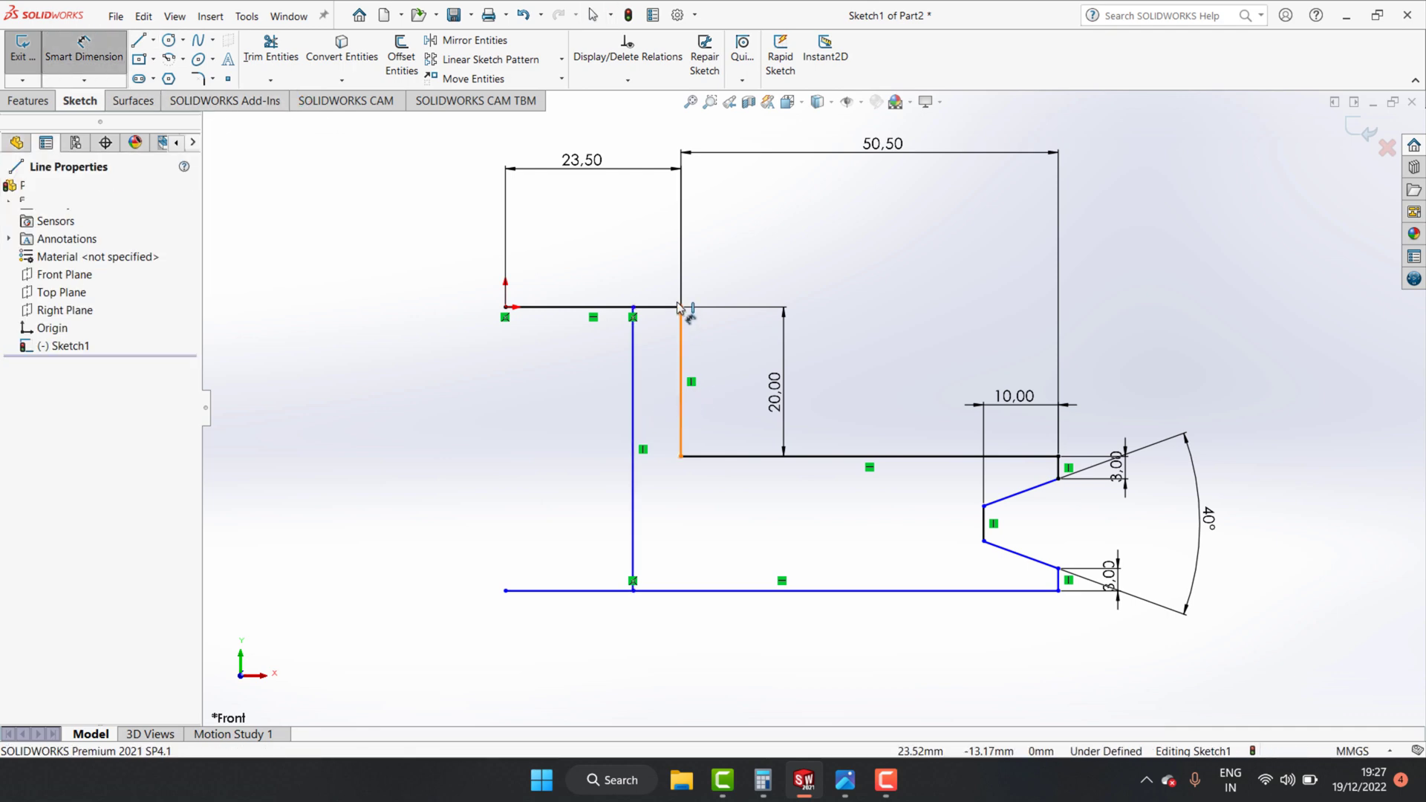
click(634, 344)
click(664, 257)
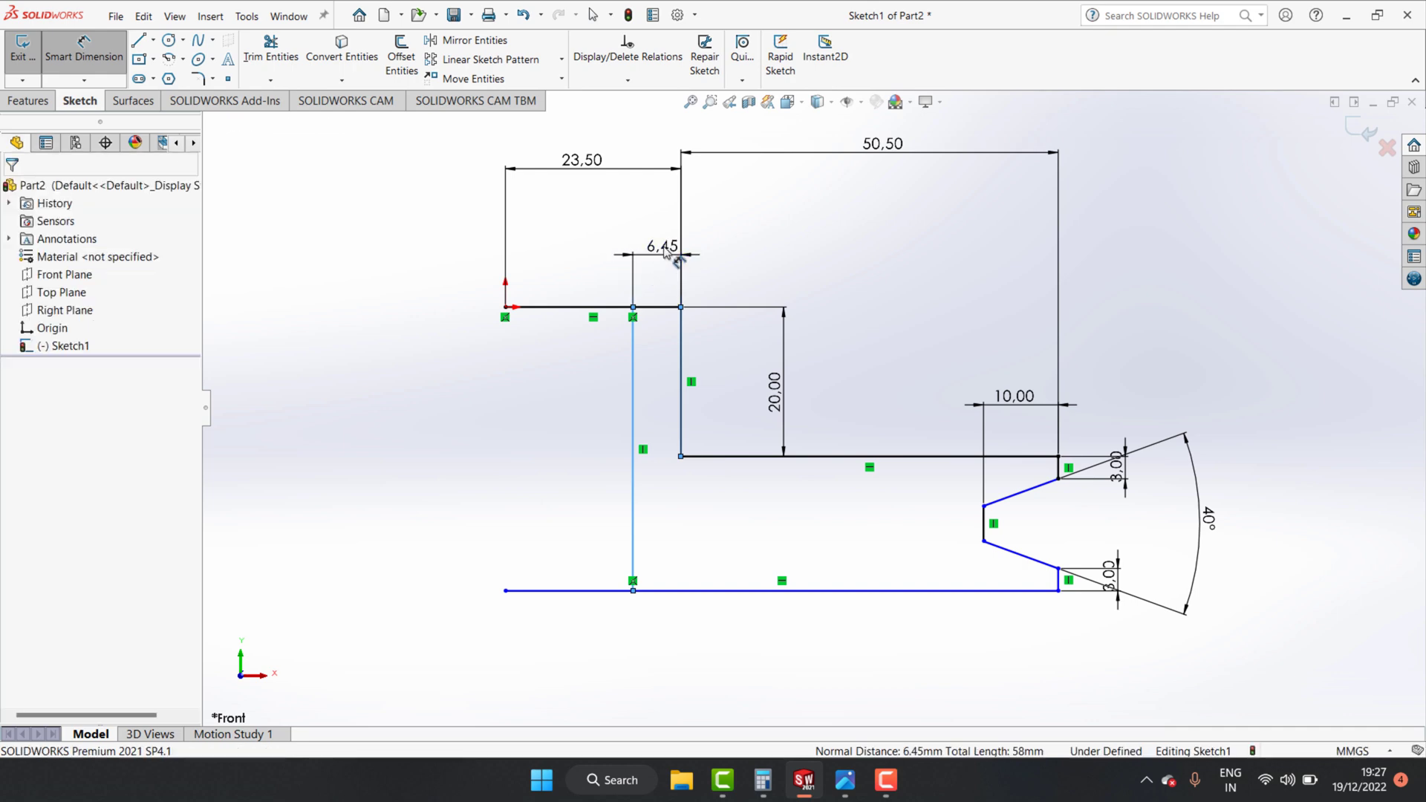
text(15)
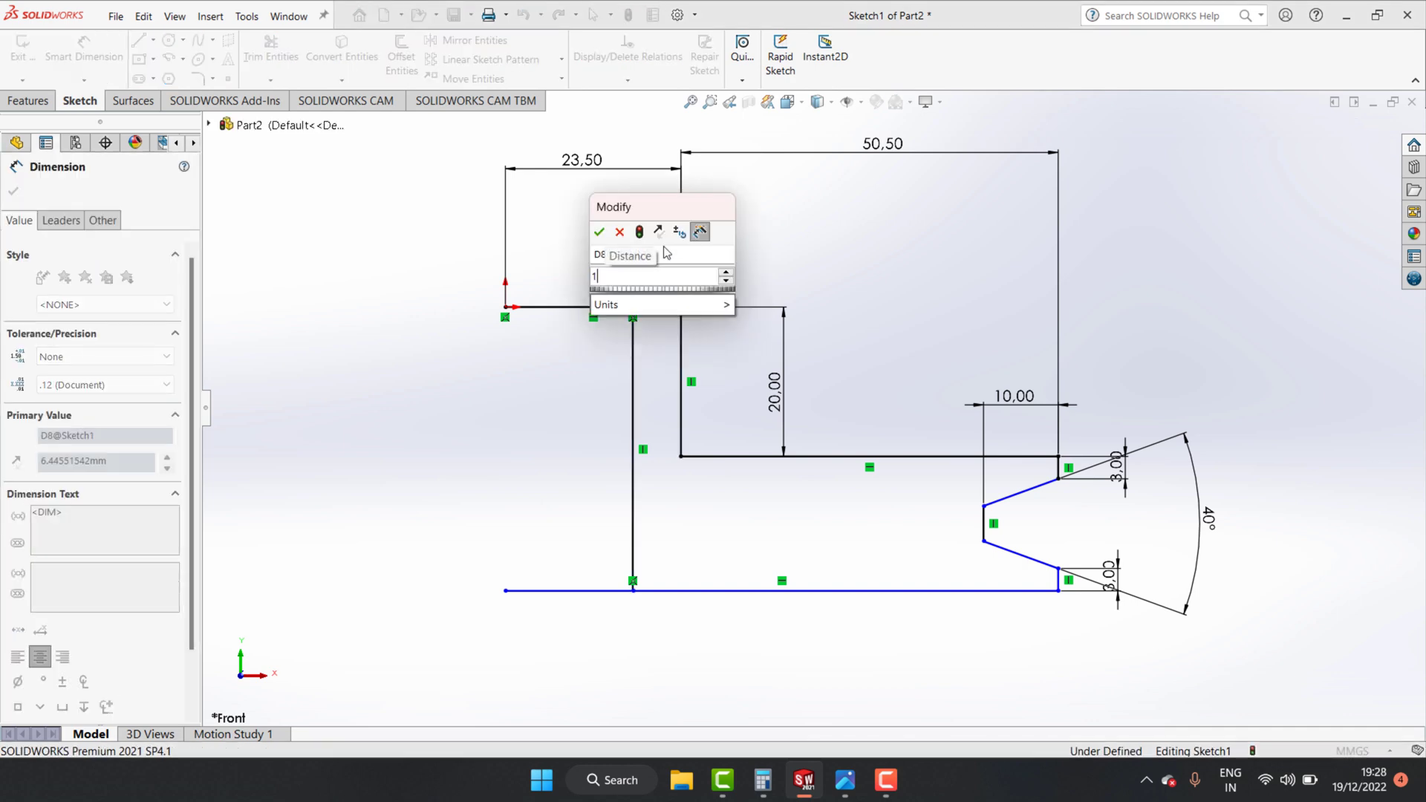
key(Return)
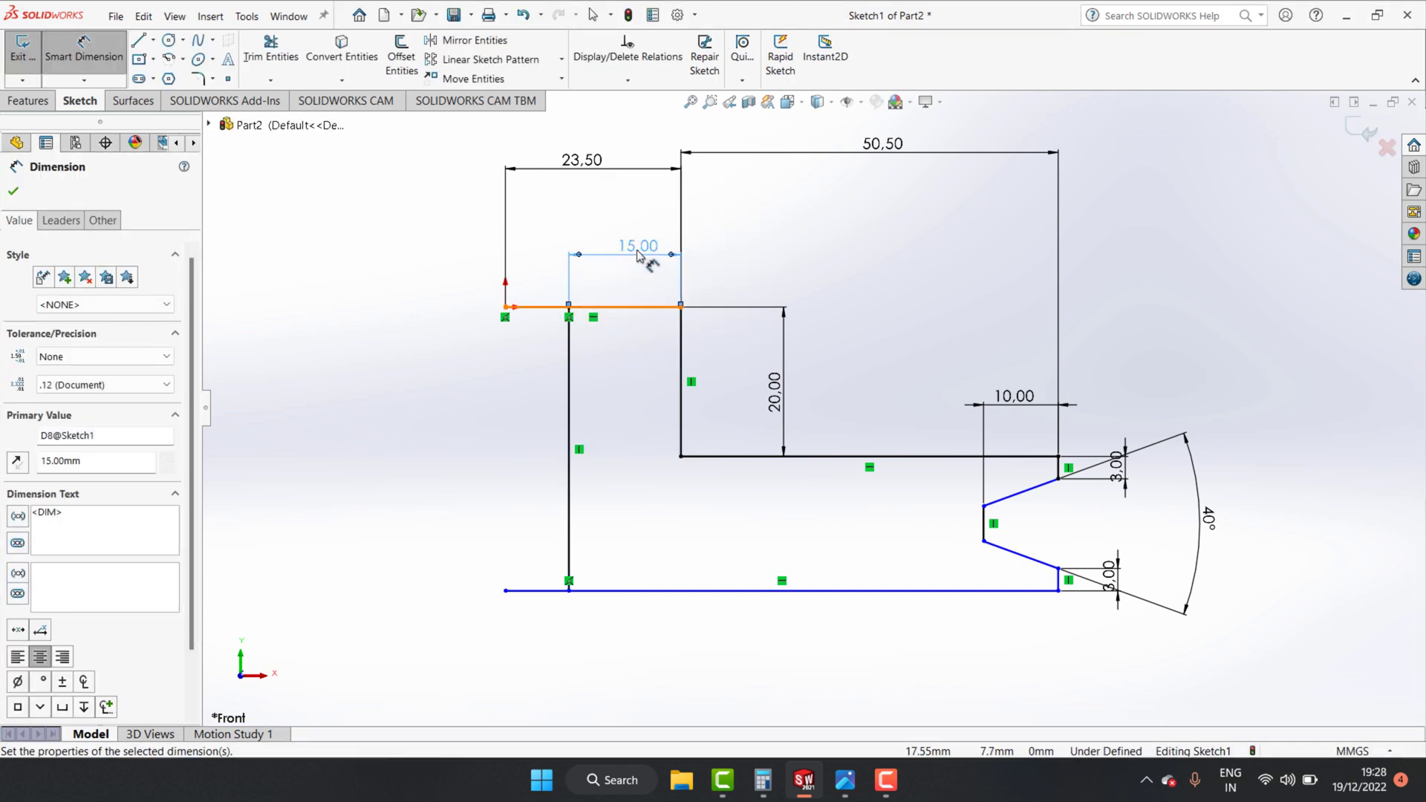
double_click(636, 248)
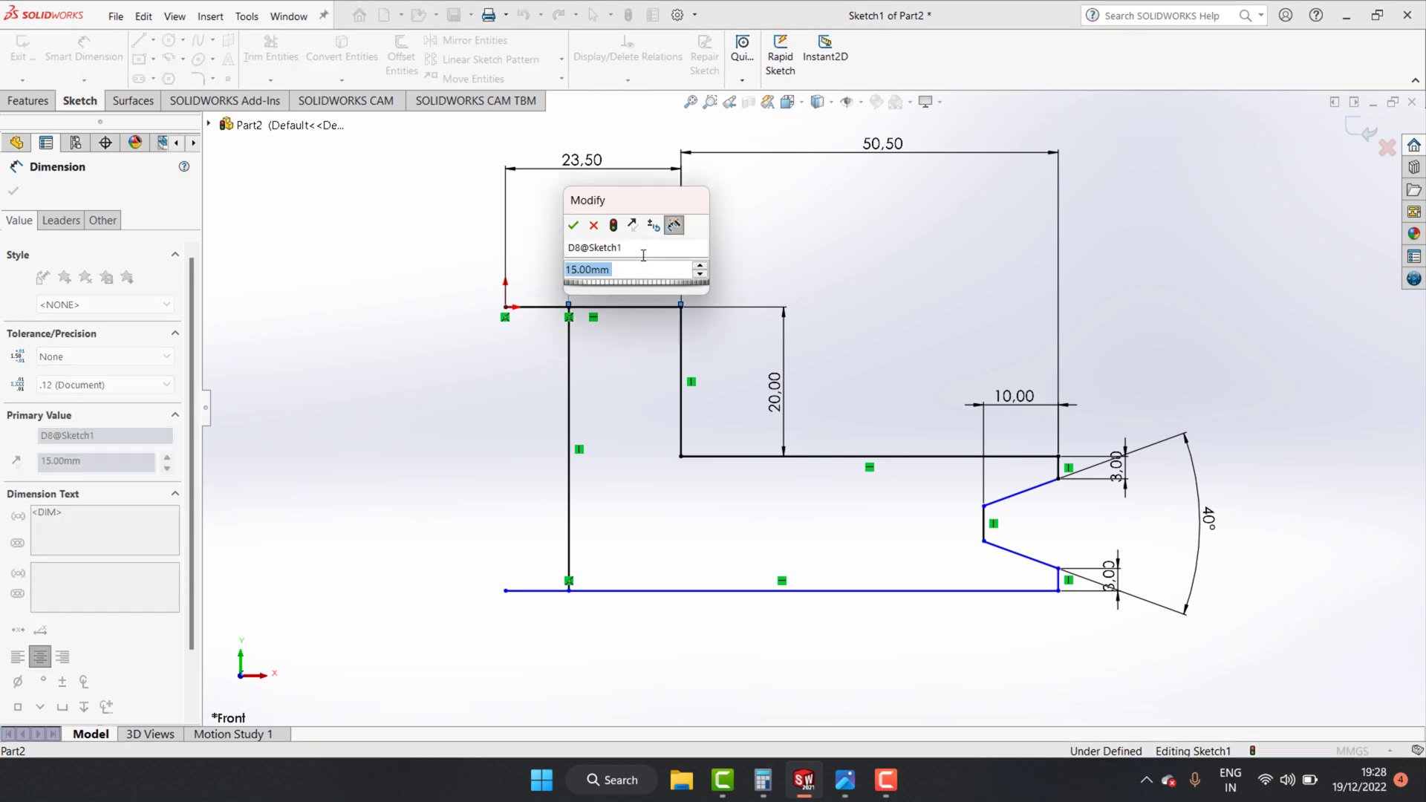
text(10)
key(Return)
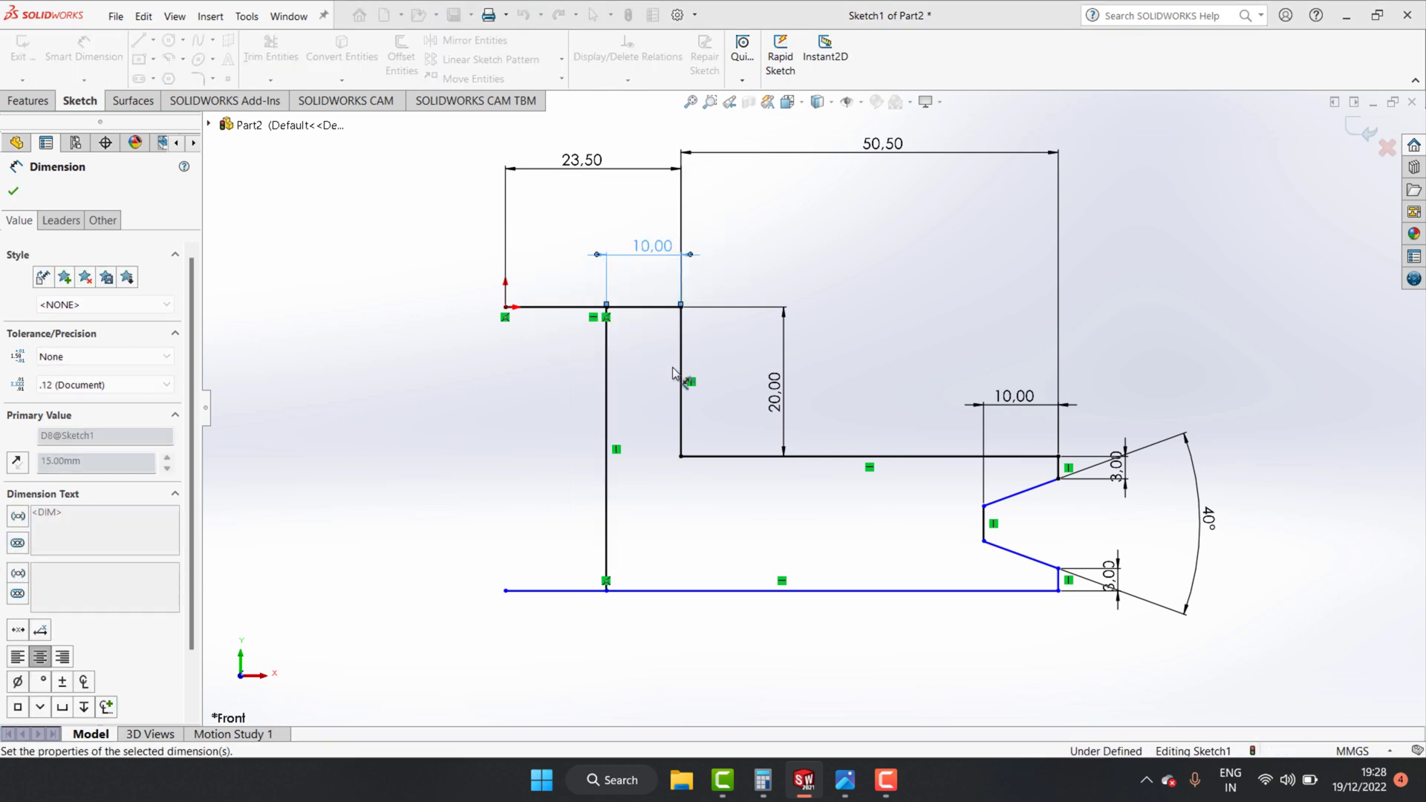
click(605, 331)
click(507, 307)
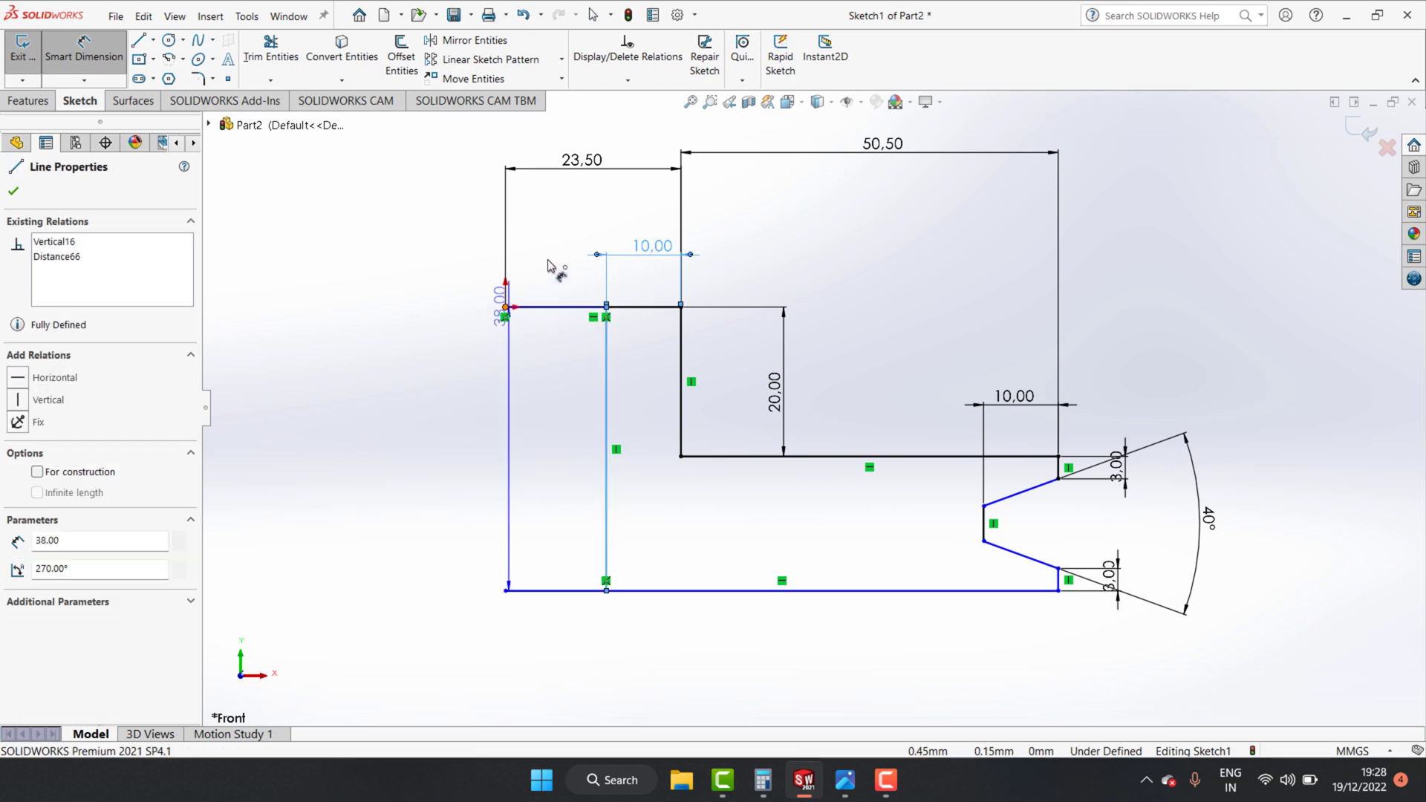
click(565, 249)
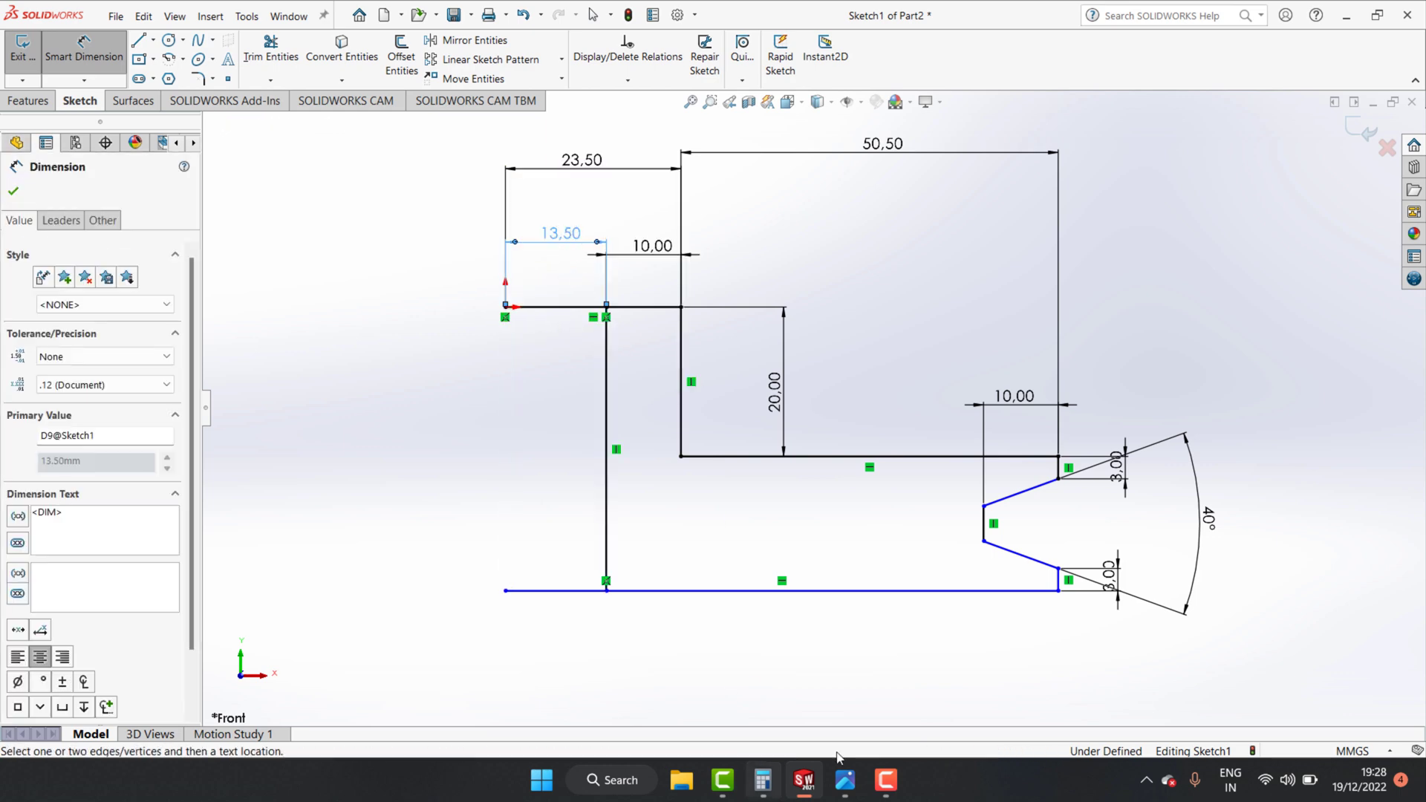
Move Calculator beside the sketch and compute 13,5 + 13,5 = 27.
click(762, 780)
drag(712, 152, 290, 130)
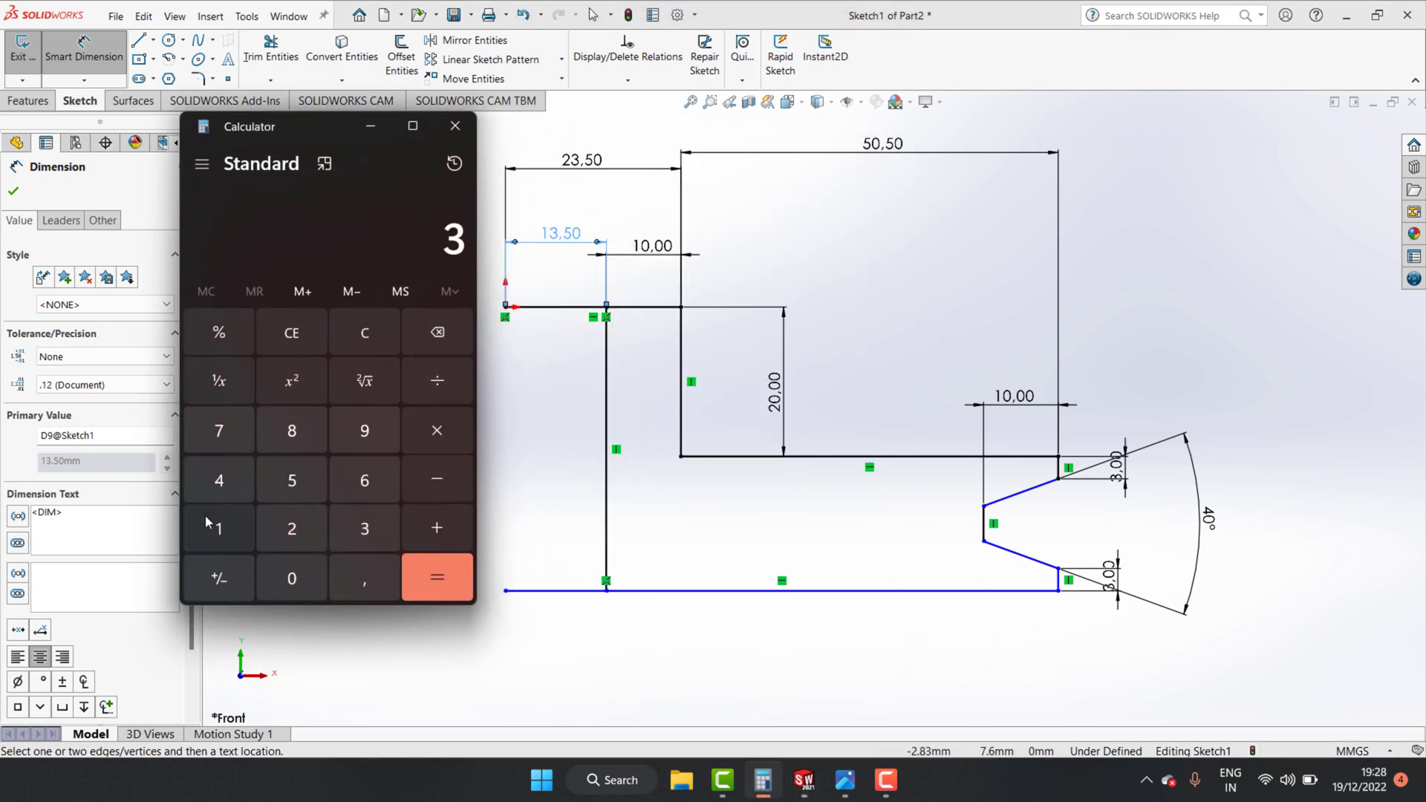
click(364, 528)
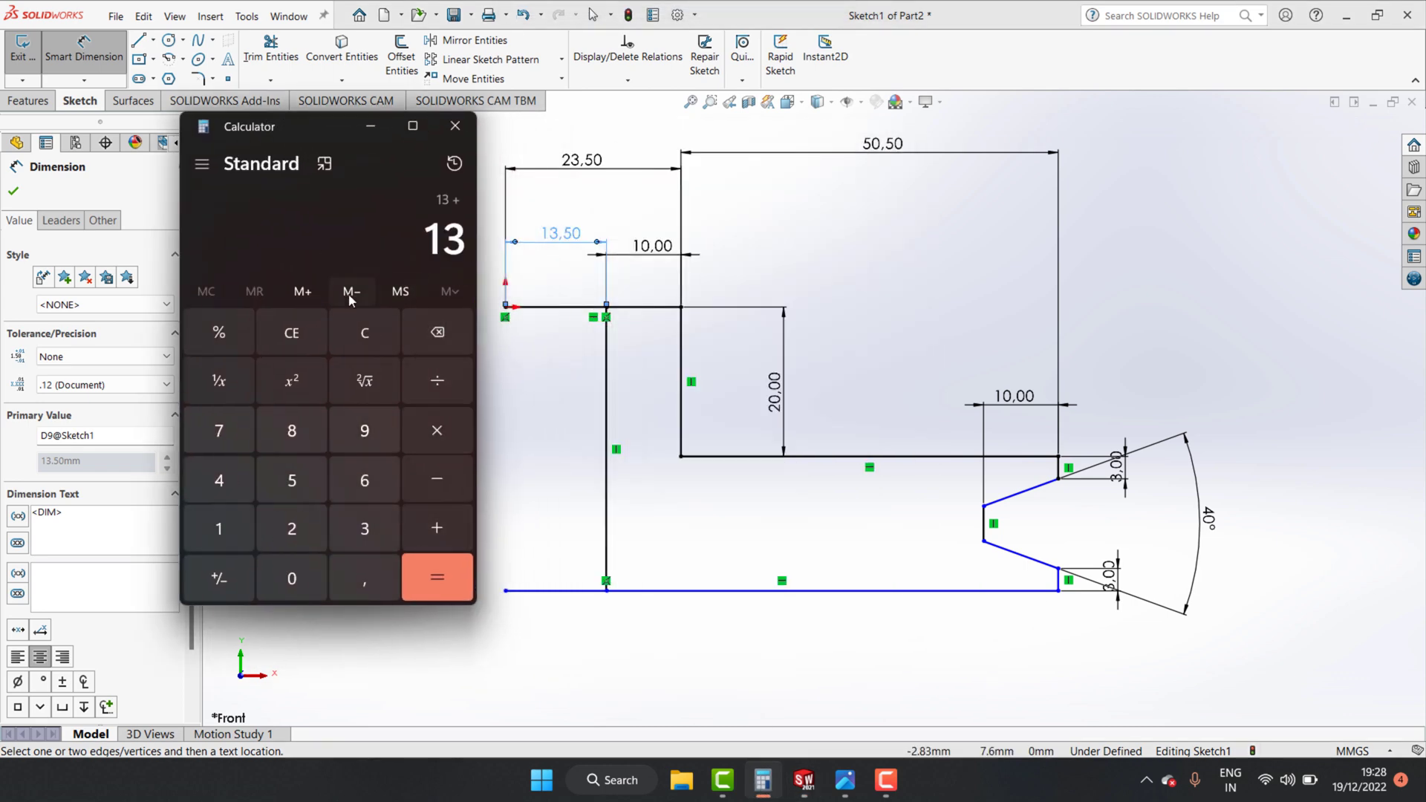
click(365, 333)
click(235, 525)
click(370, 540)
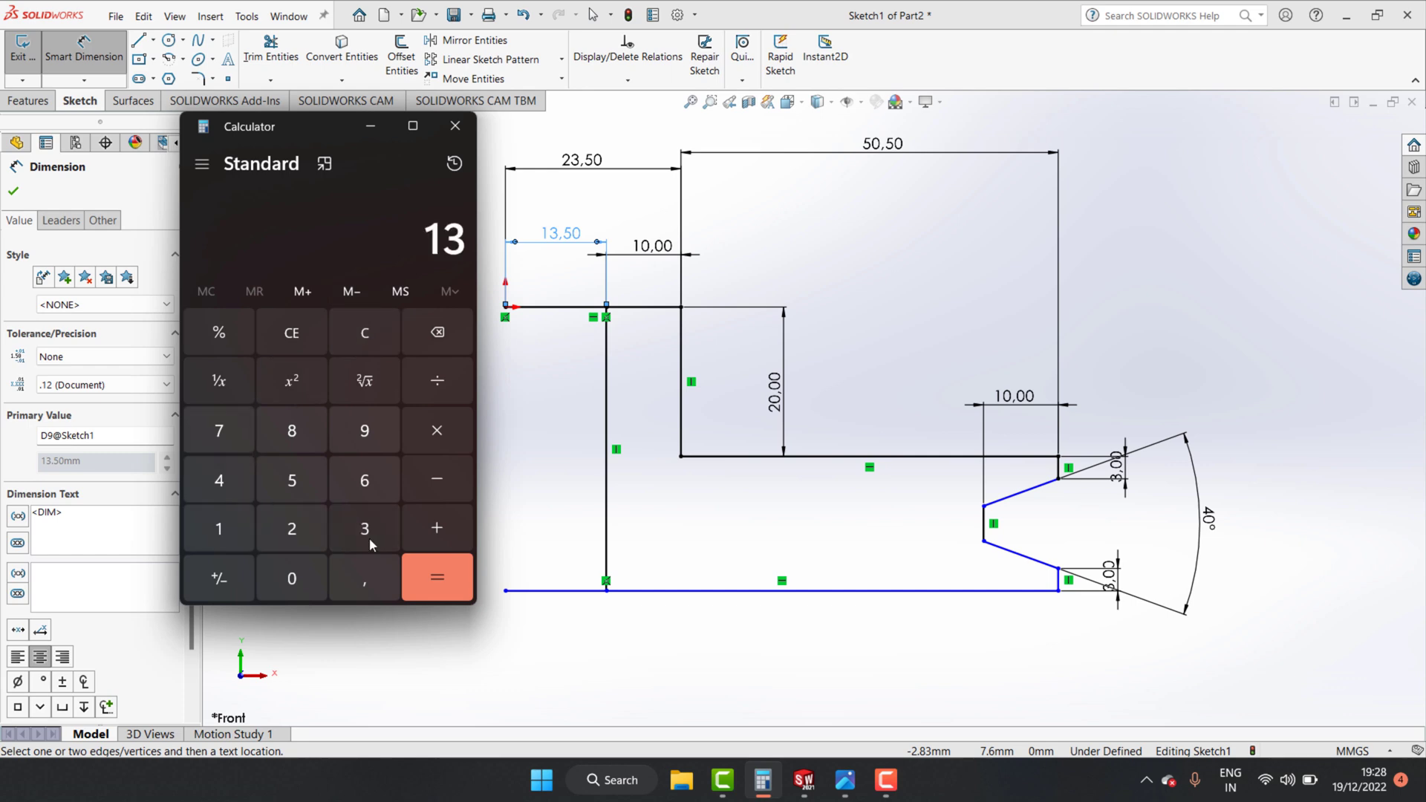
click(305, 483)
click(253, 548)
click(304, 480)
click(437, 577)
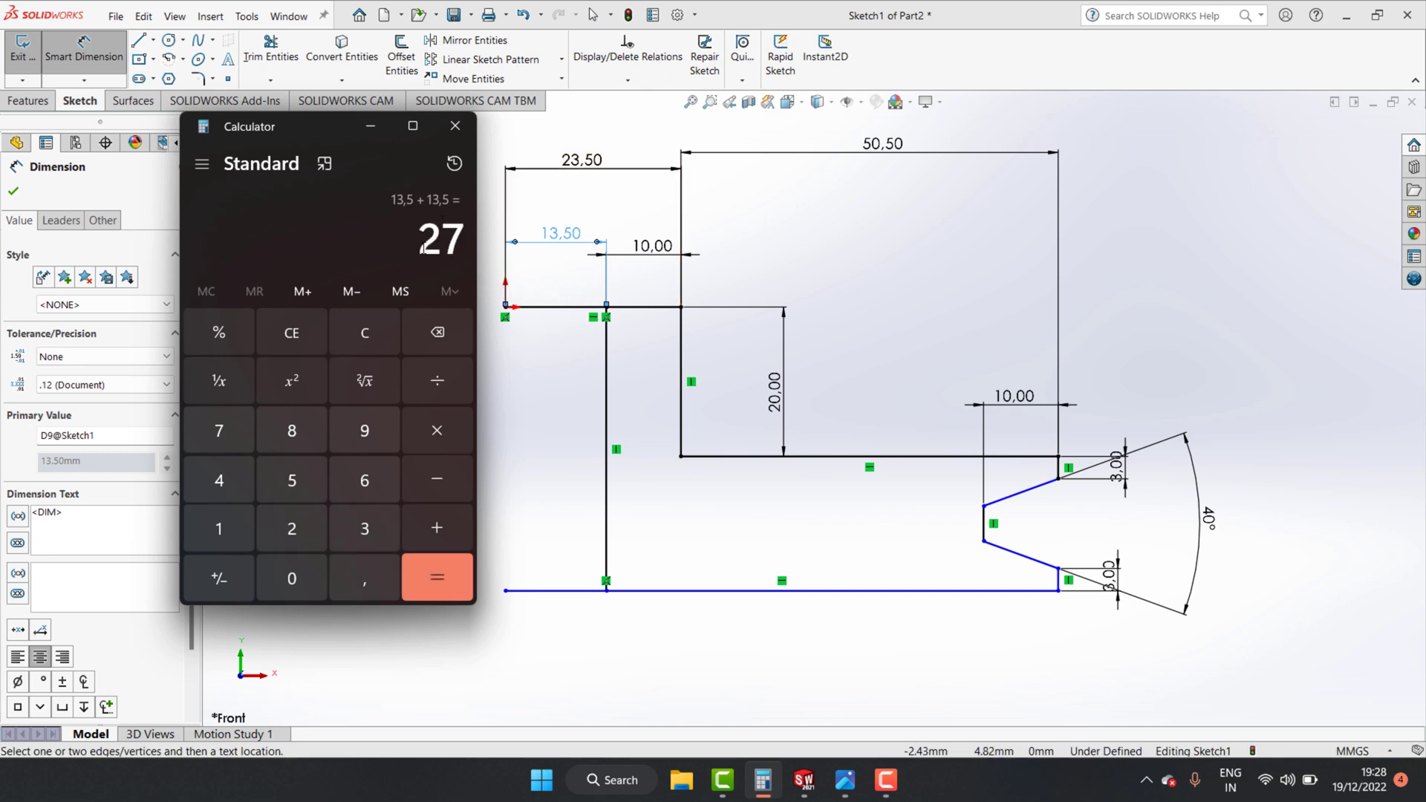
Trim the leftover top-left segment and revolve the profile 360° about the centreline.
click(370, 131)
click(271, 48)
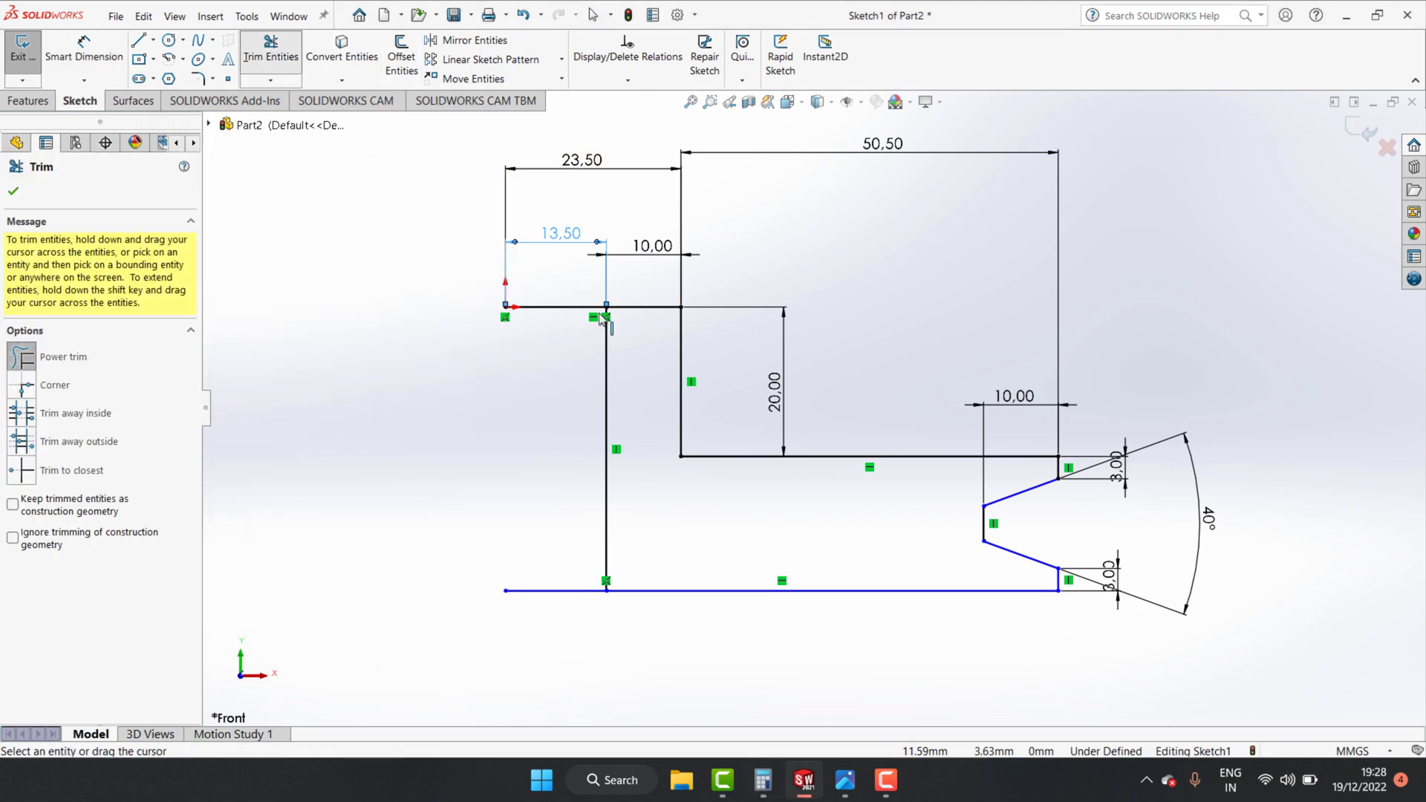
mouse_move(541, 315)
mouse_down()
mouse_move(546, 251)
mouse_move(551, 625)
mouse_up()
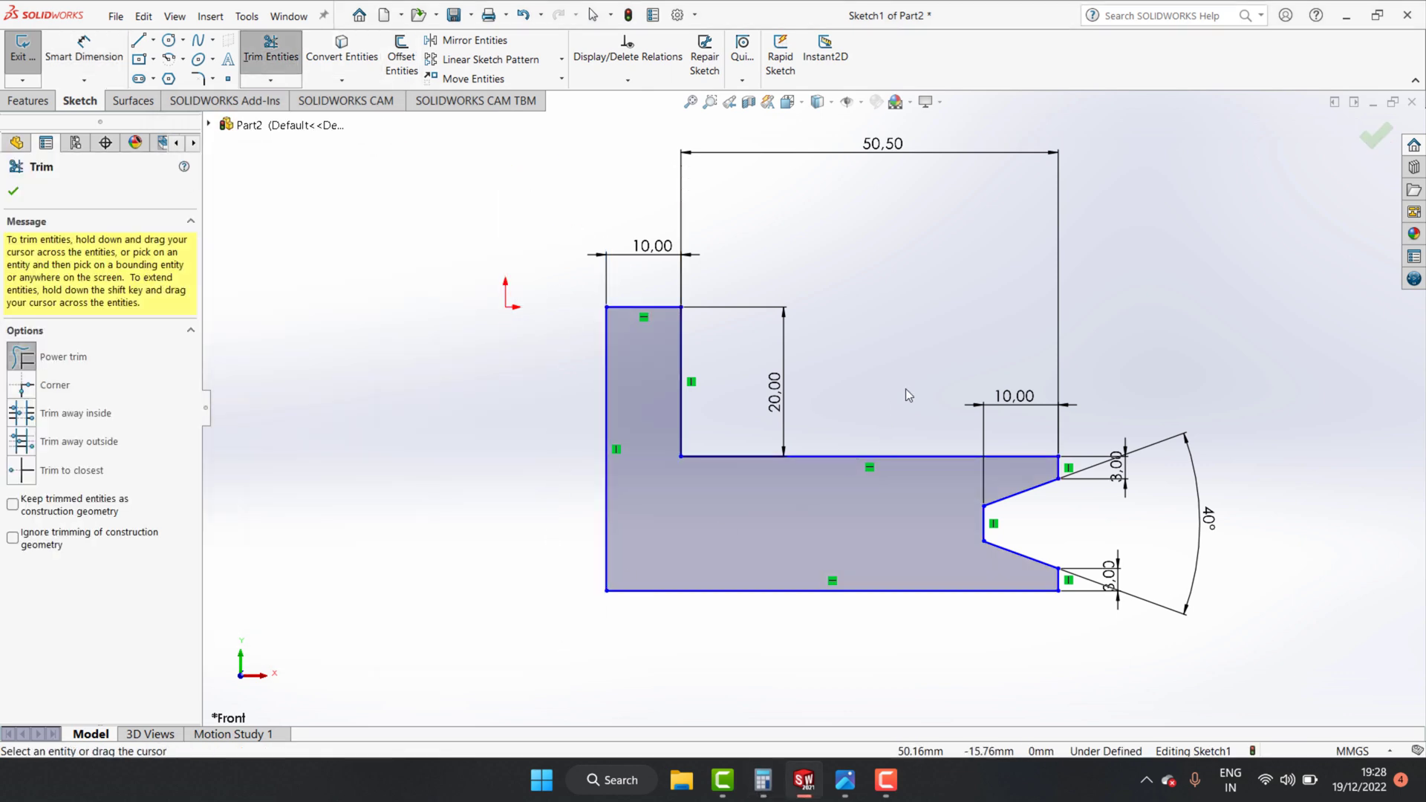
click(14, 192)
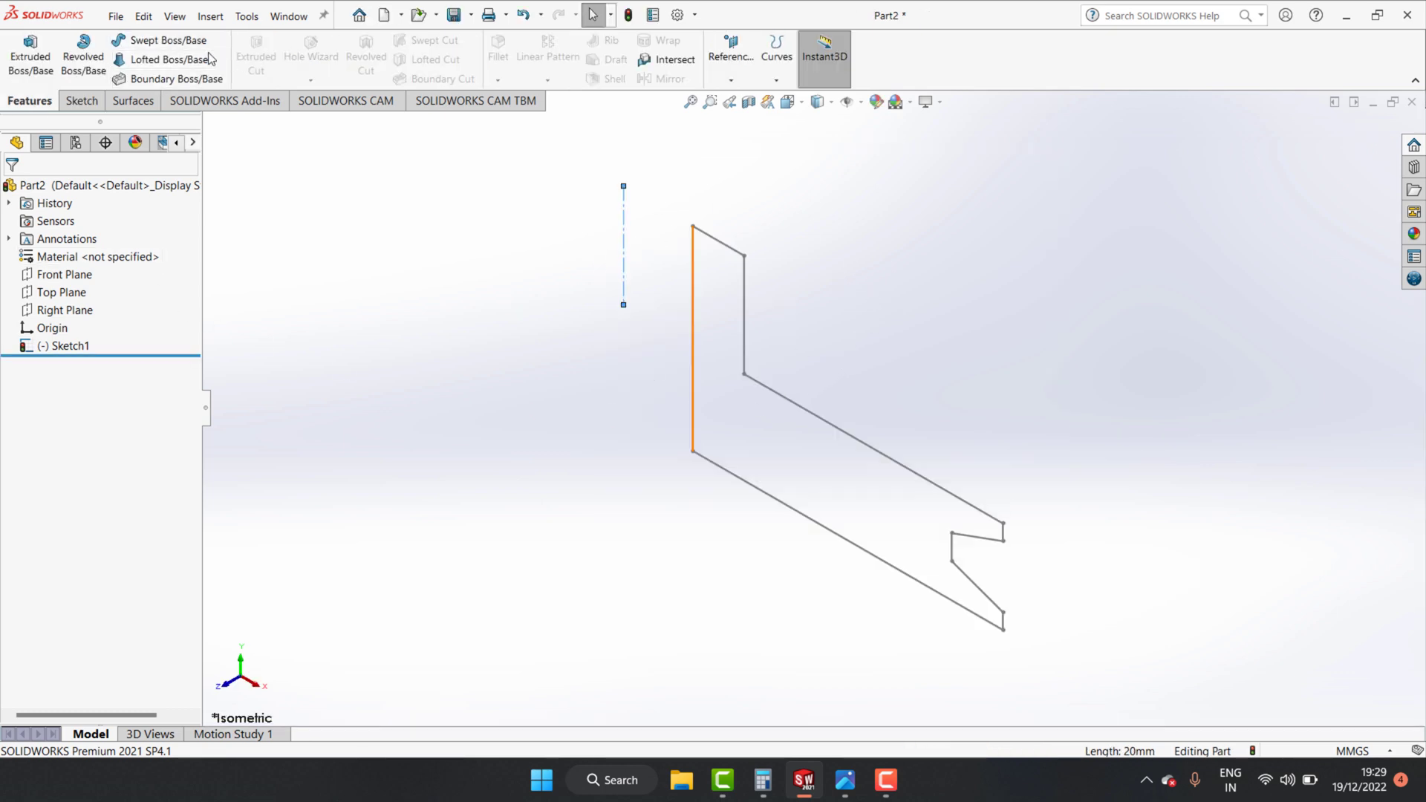
click(88, 65)
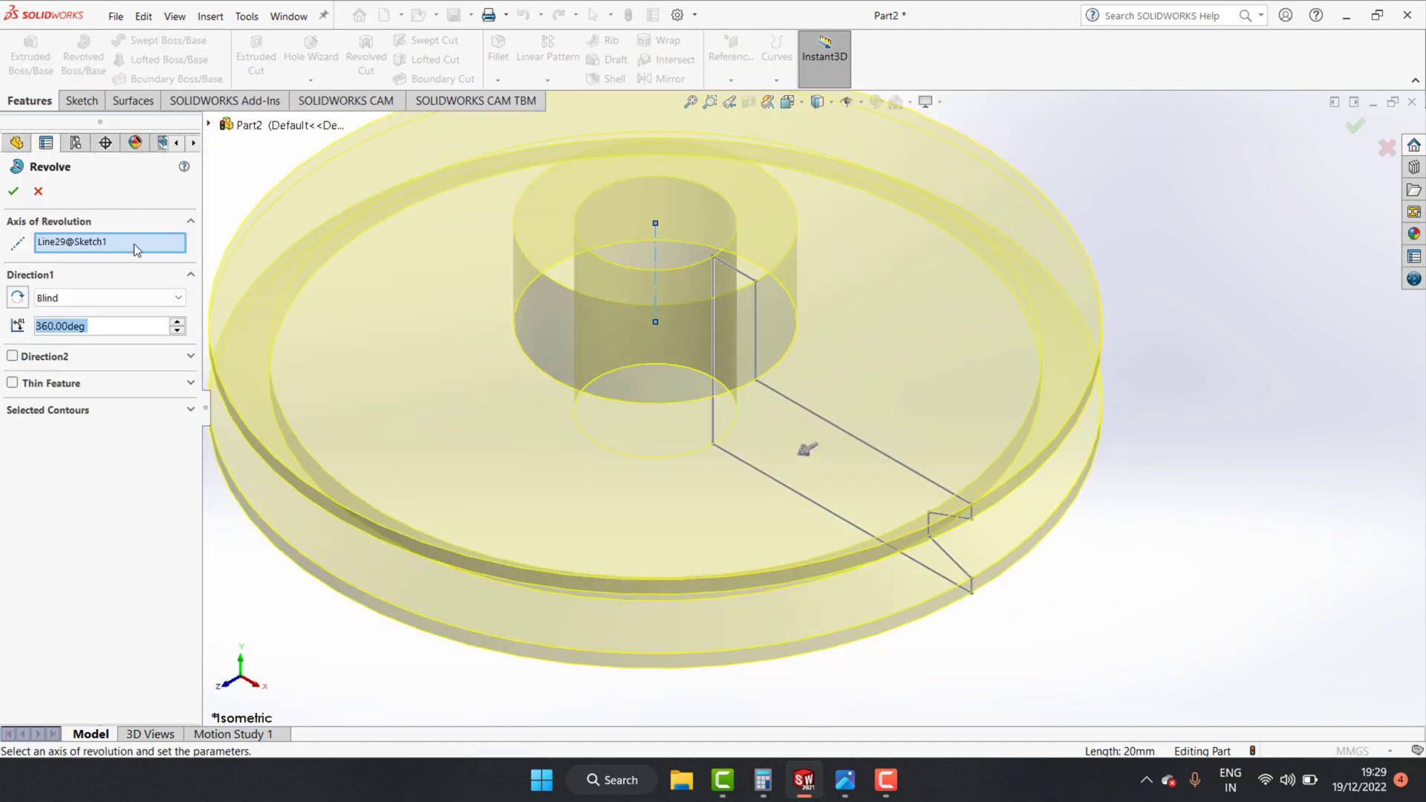
click(14, 191)
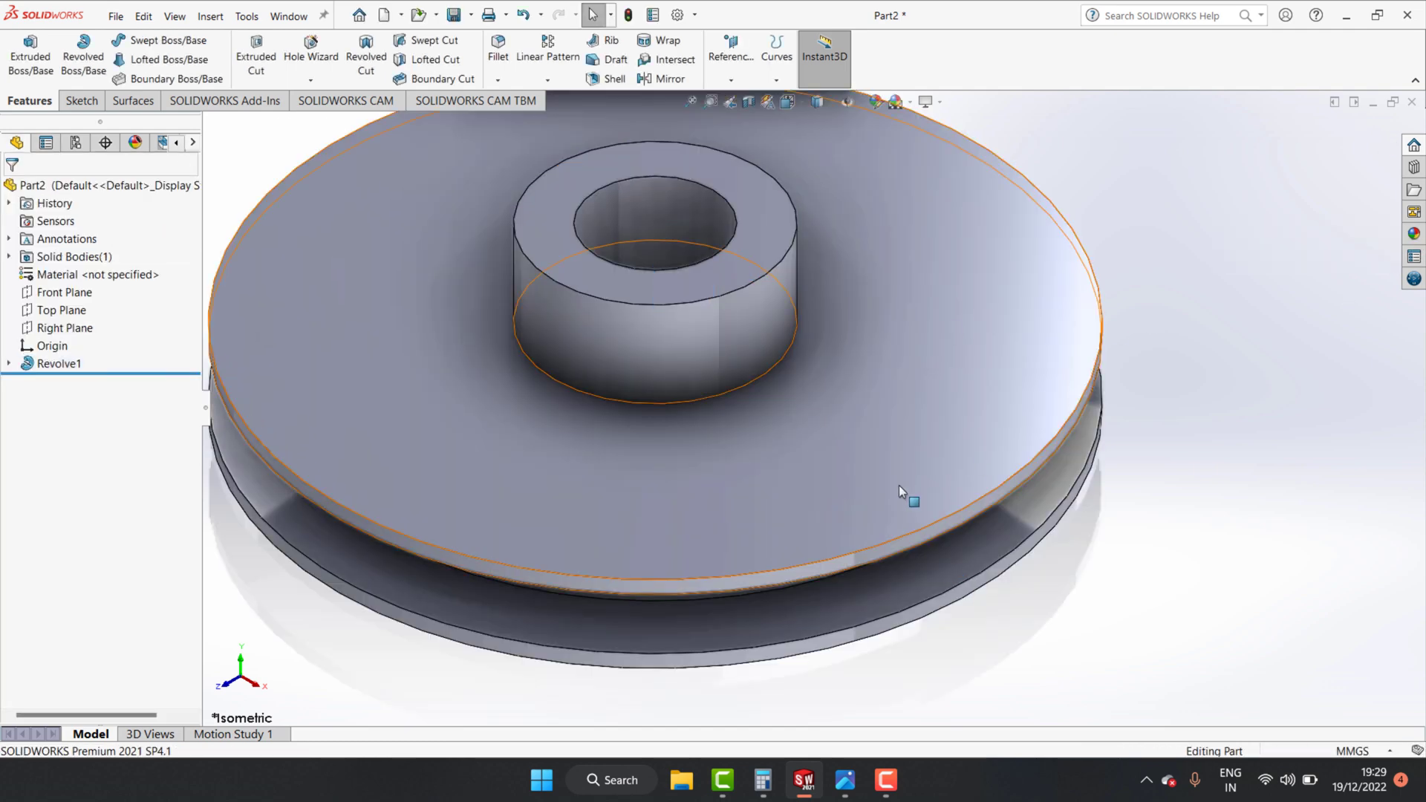
Zoom and orbit around the revolved pulley, then select the hub's top face.
scroll(839, 509, up, 3)
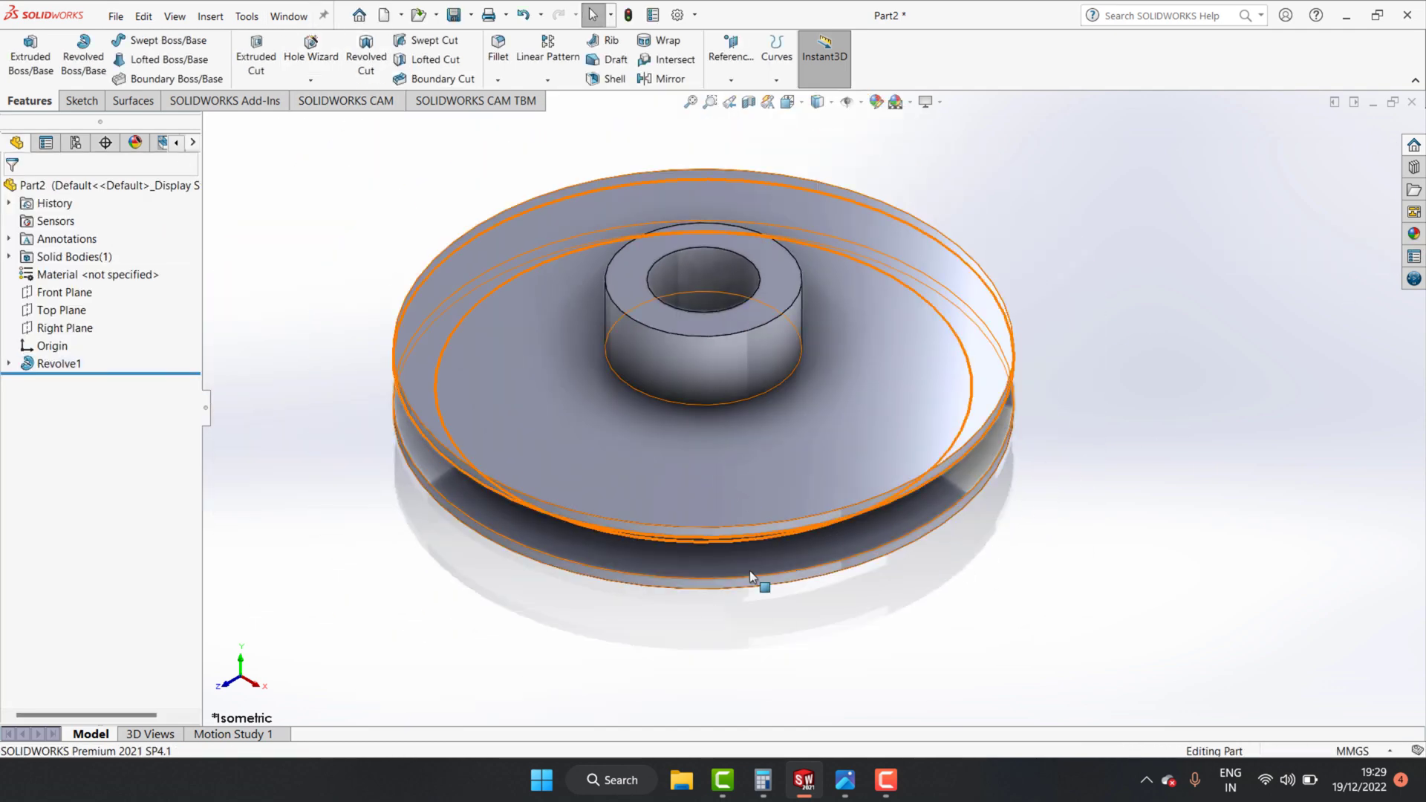
scroll(754, 584, down, 2)
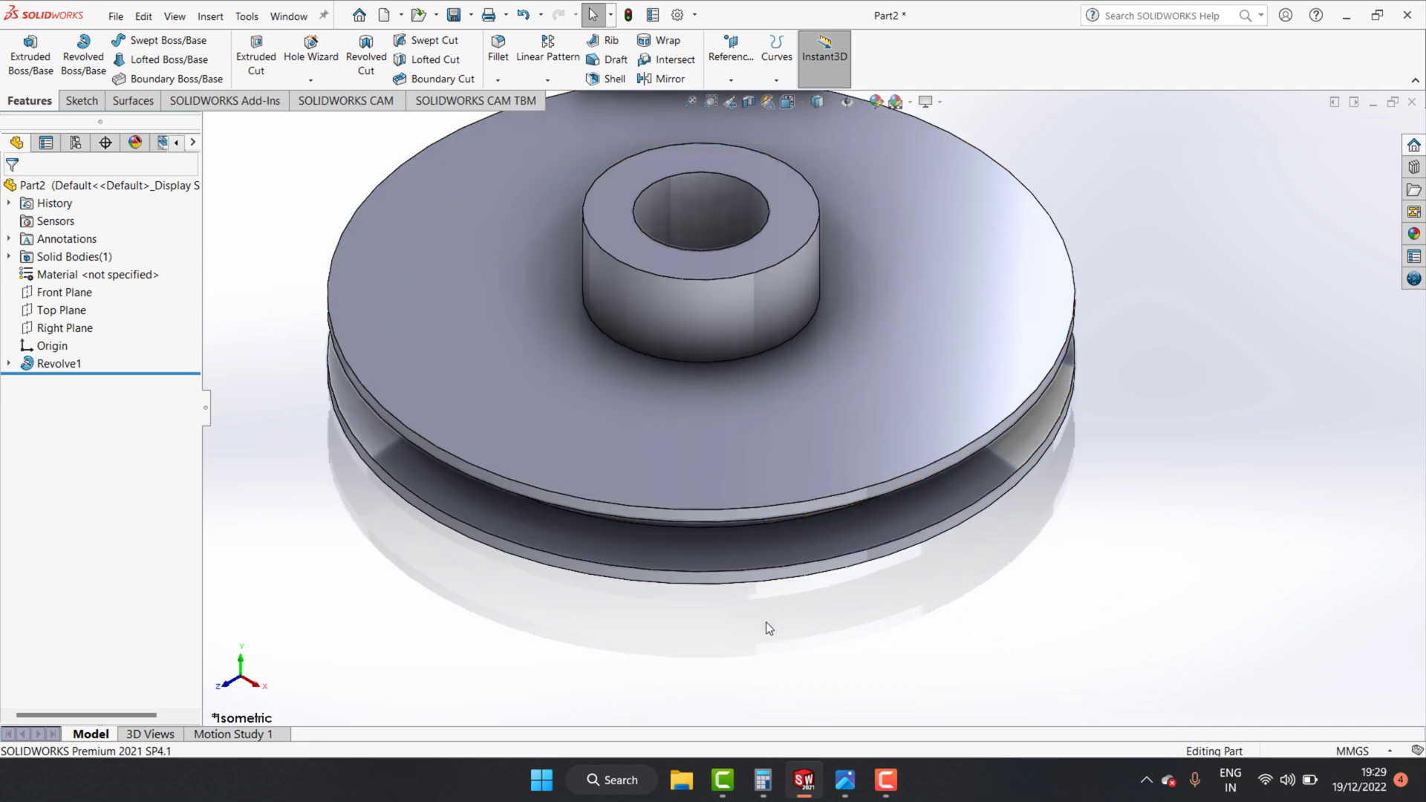
mouse_move(777, 579)
middle_down()
mouse_move(764, 317)
mouse_move(860, 375)
mouse_move(765, 532)
mouse_move(789, 583)
middle_up()
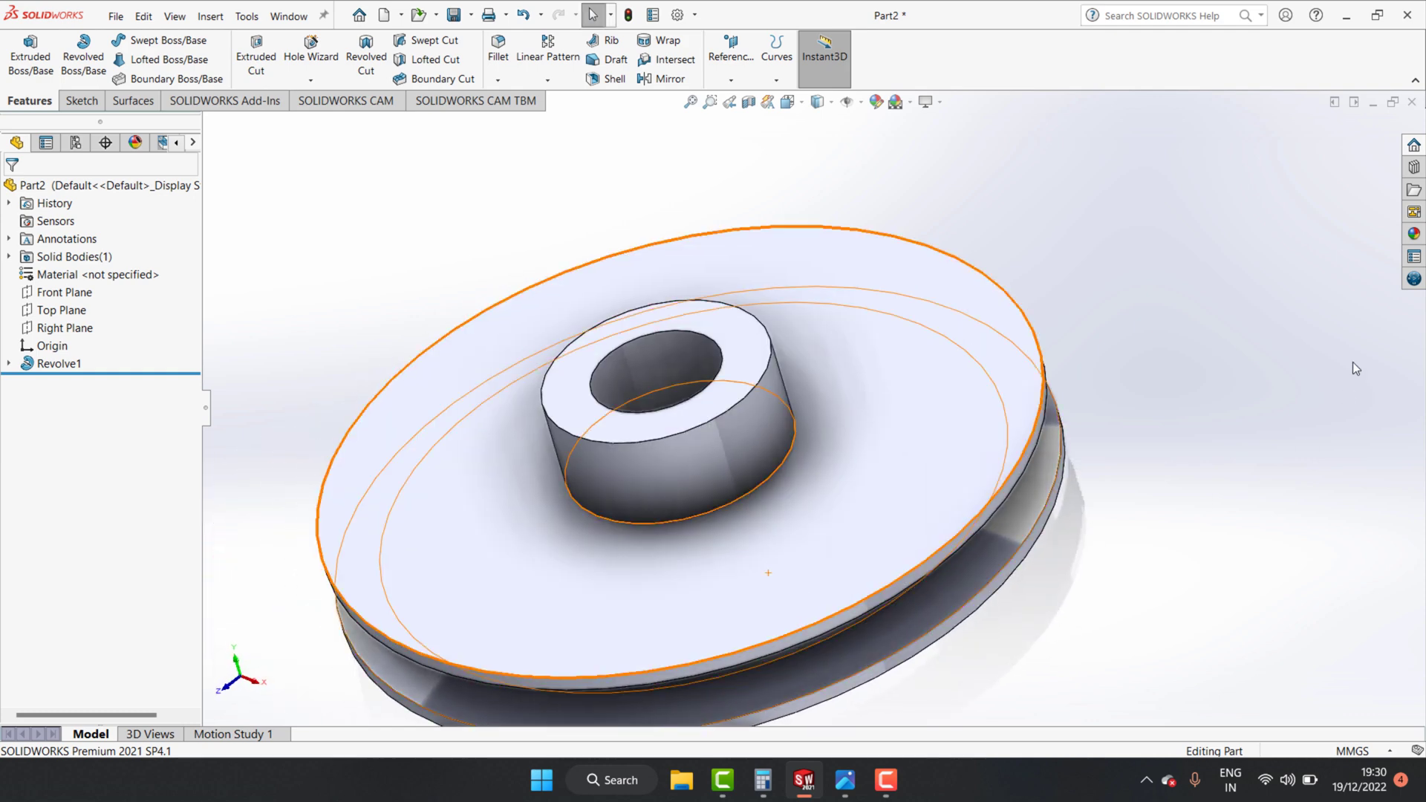
click(734, 344)
click(1110, 260)
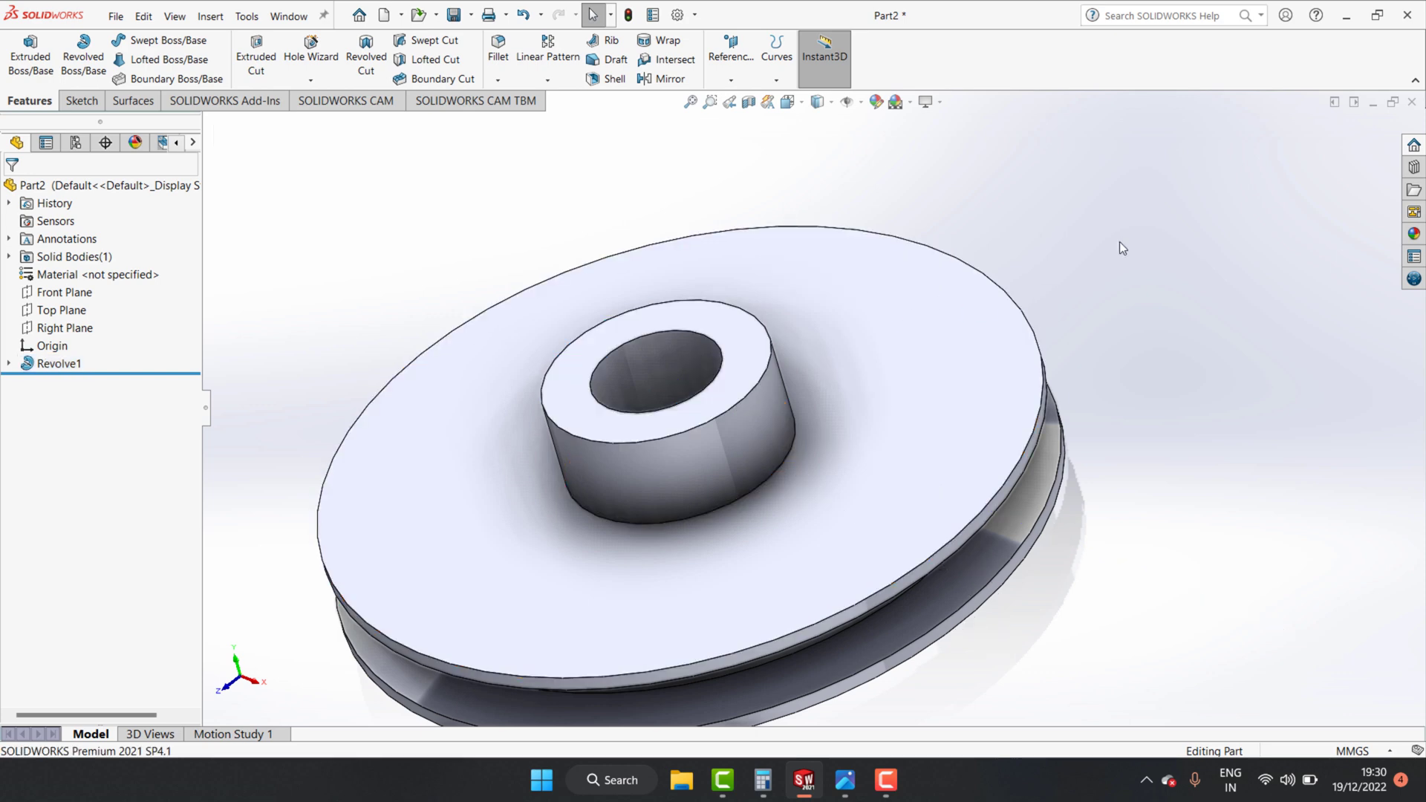
click(727, 350)
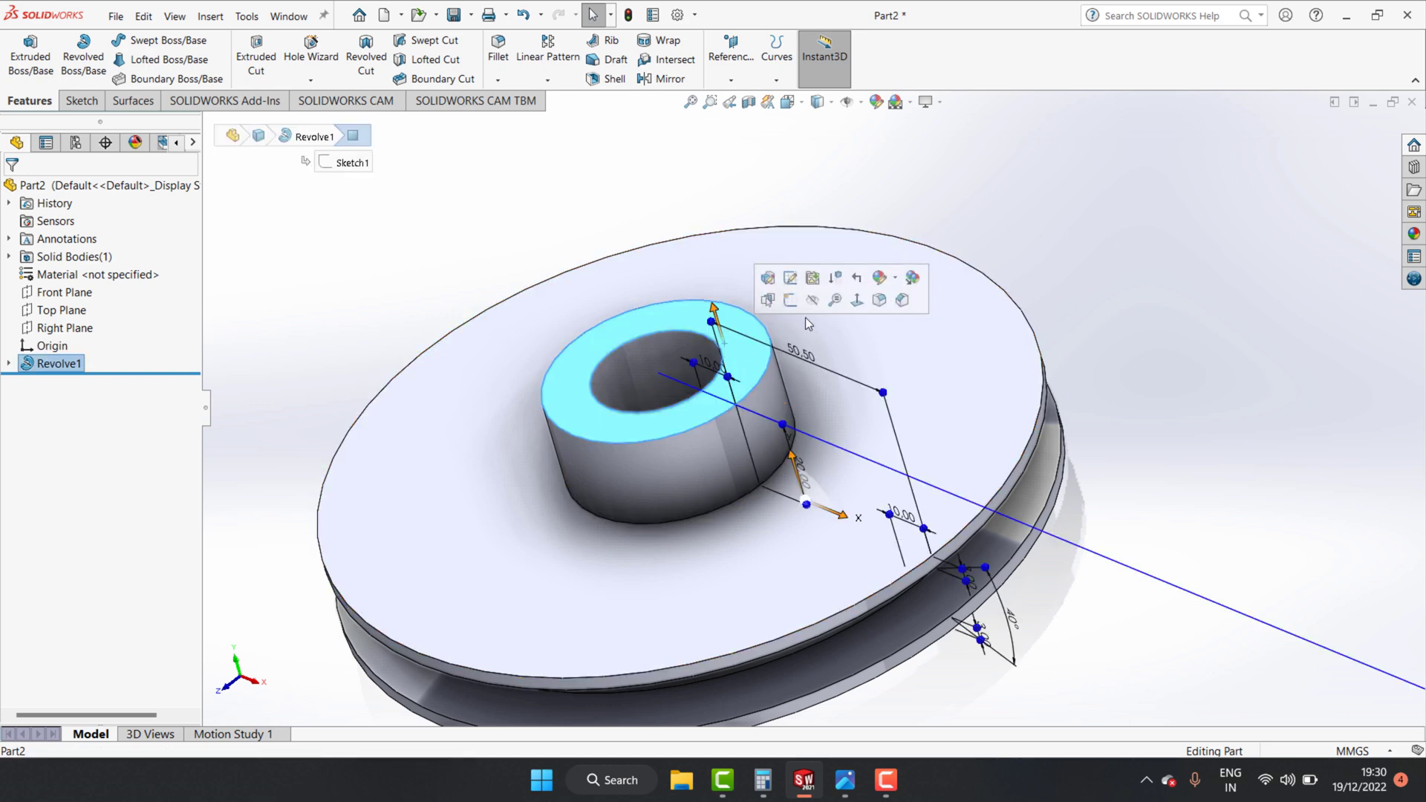
Sketch a centre rectangle on the hub's top face, centred on the origin past the bore.
click(857, 302)
click(829, 425)
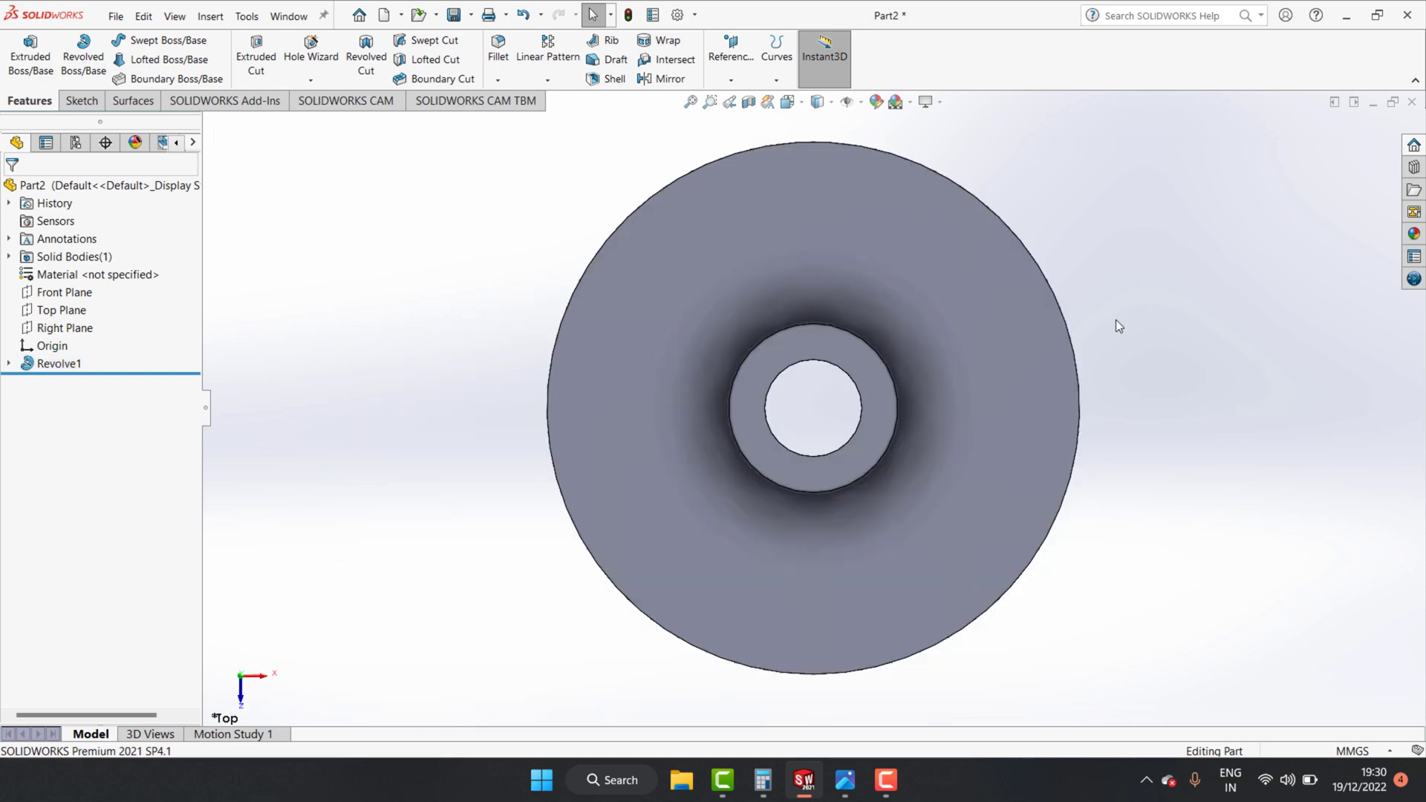
scroll(828, 425, down, 3)
click(80, 100)
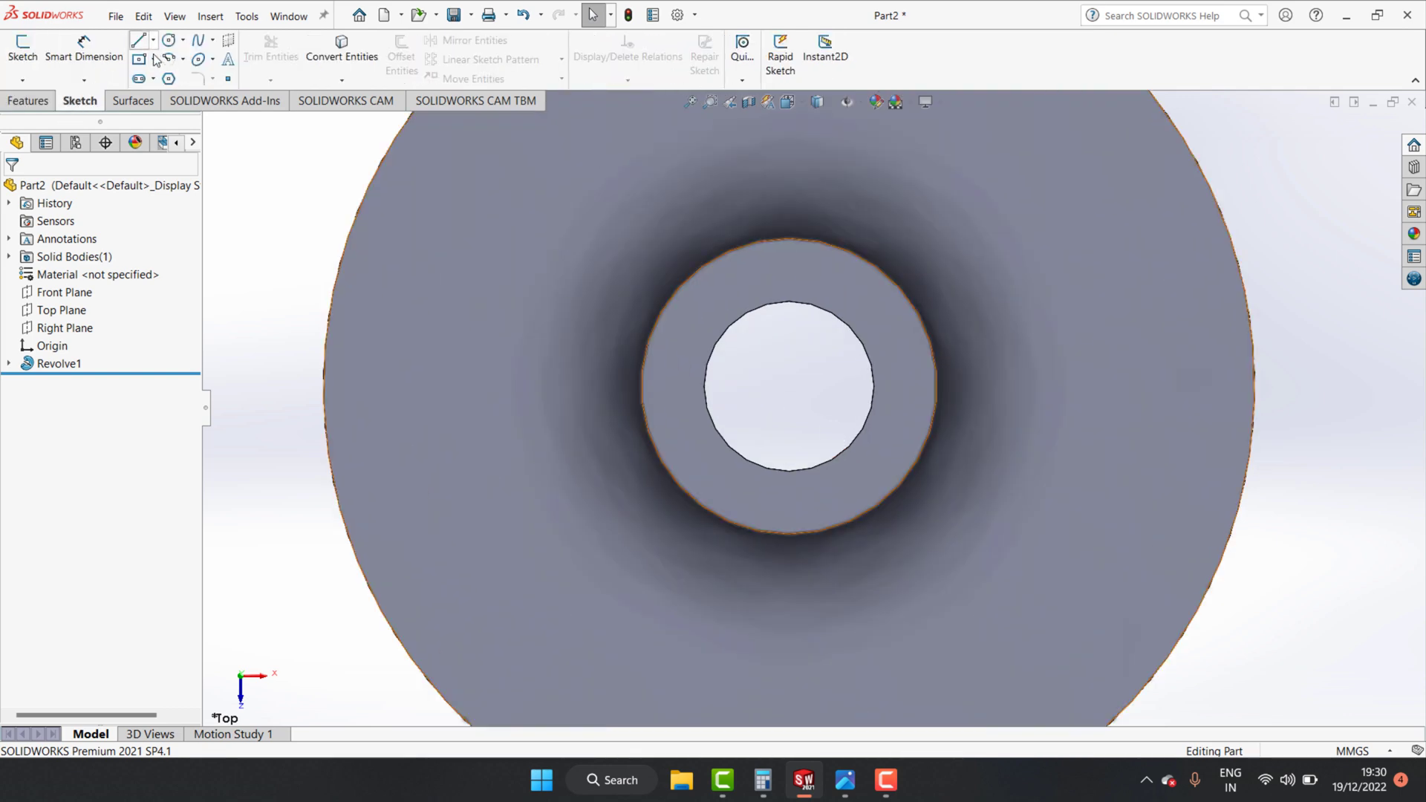
click(154, 59)
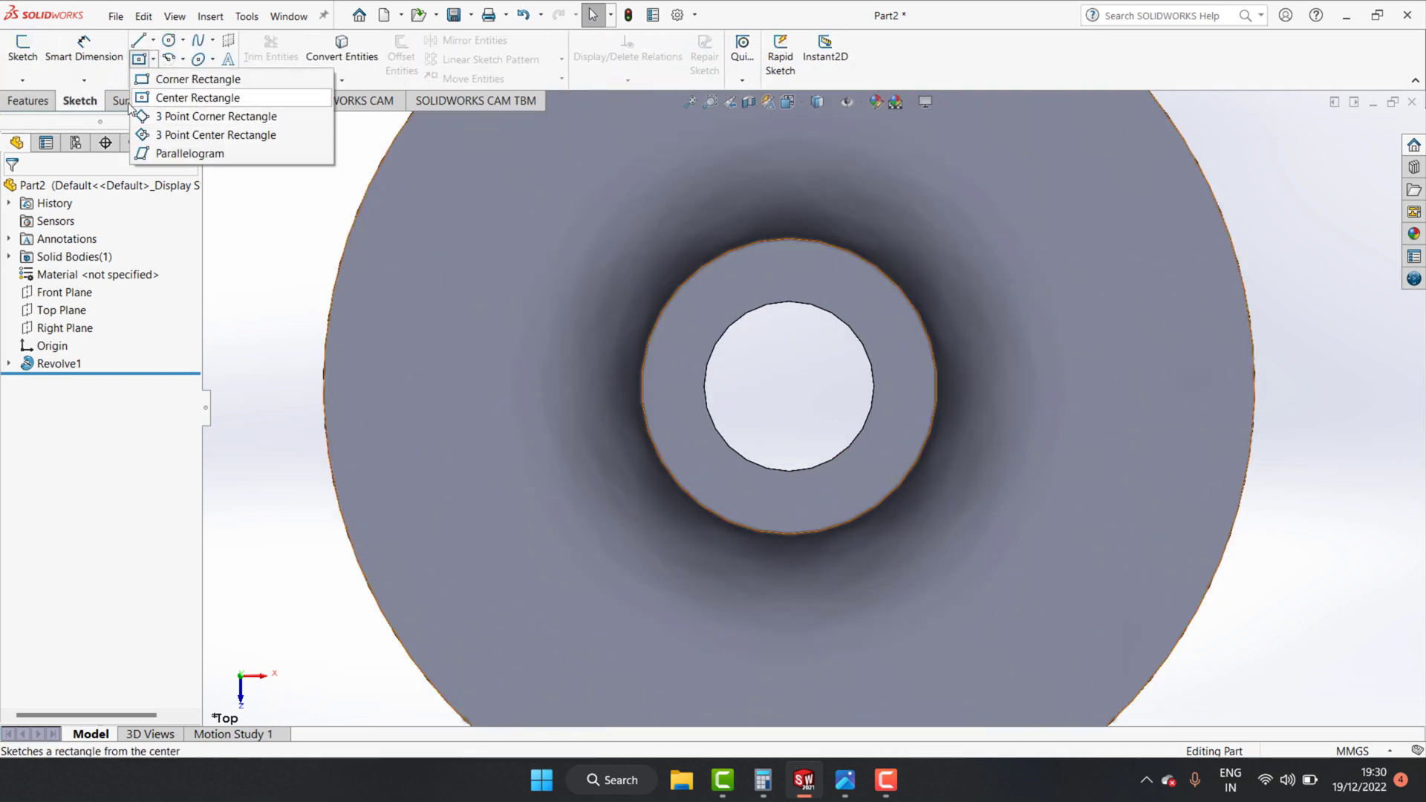
click(158, 99)
click(910, 413)
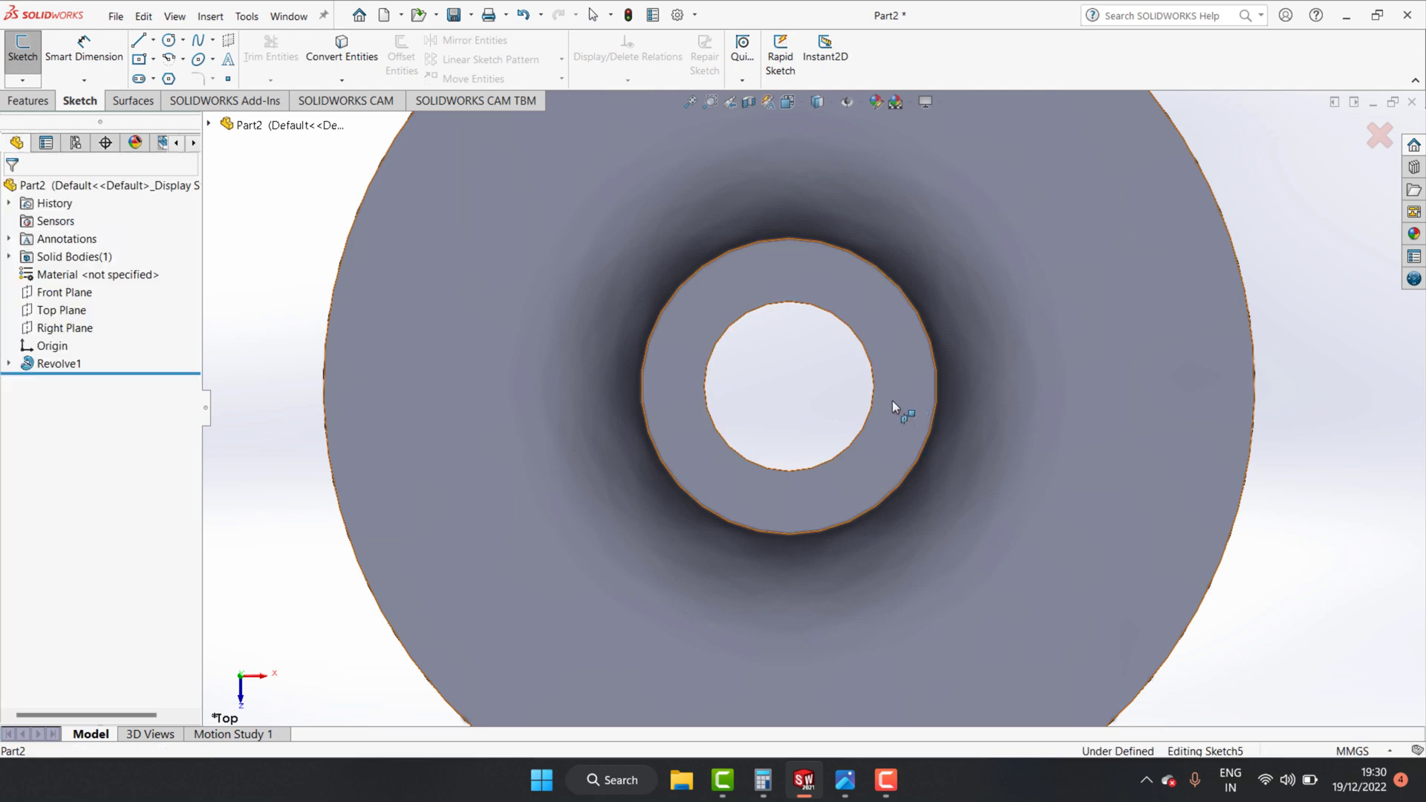
click(789, 387)
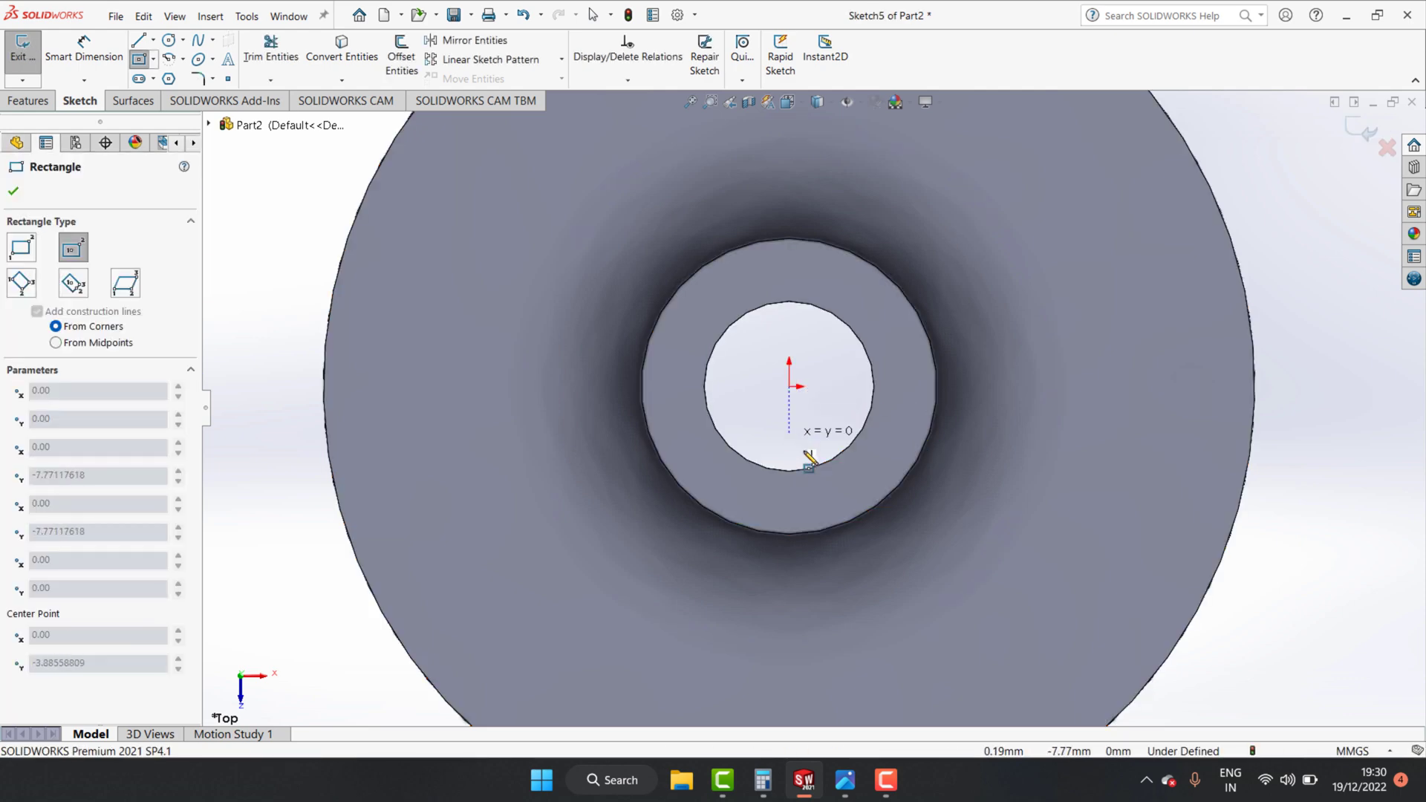
click(838, 496)
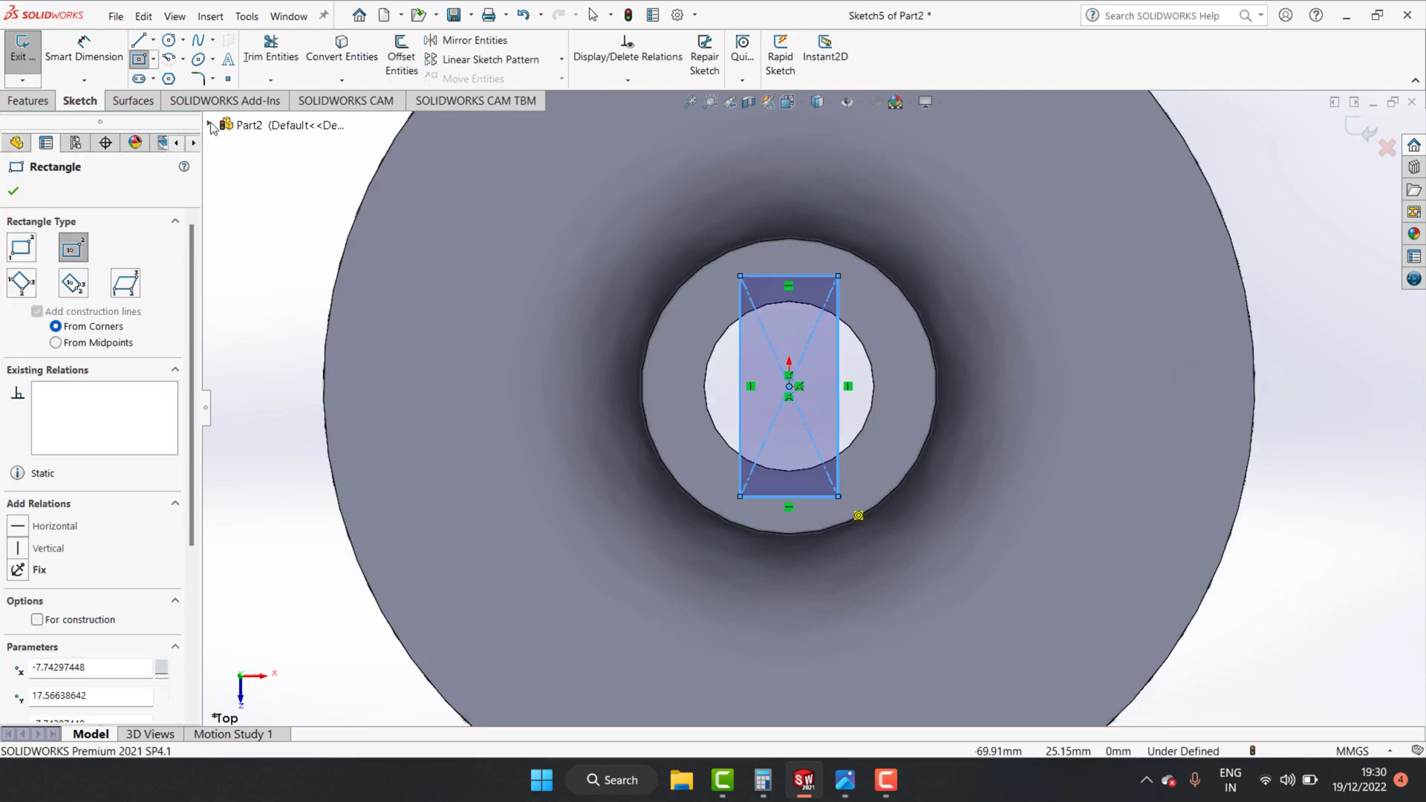
Convert the bore's 27 mm circular edge into the sketch.
click(349, 50)
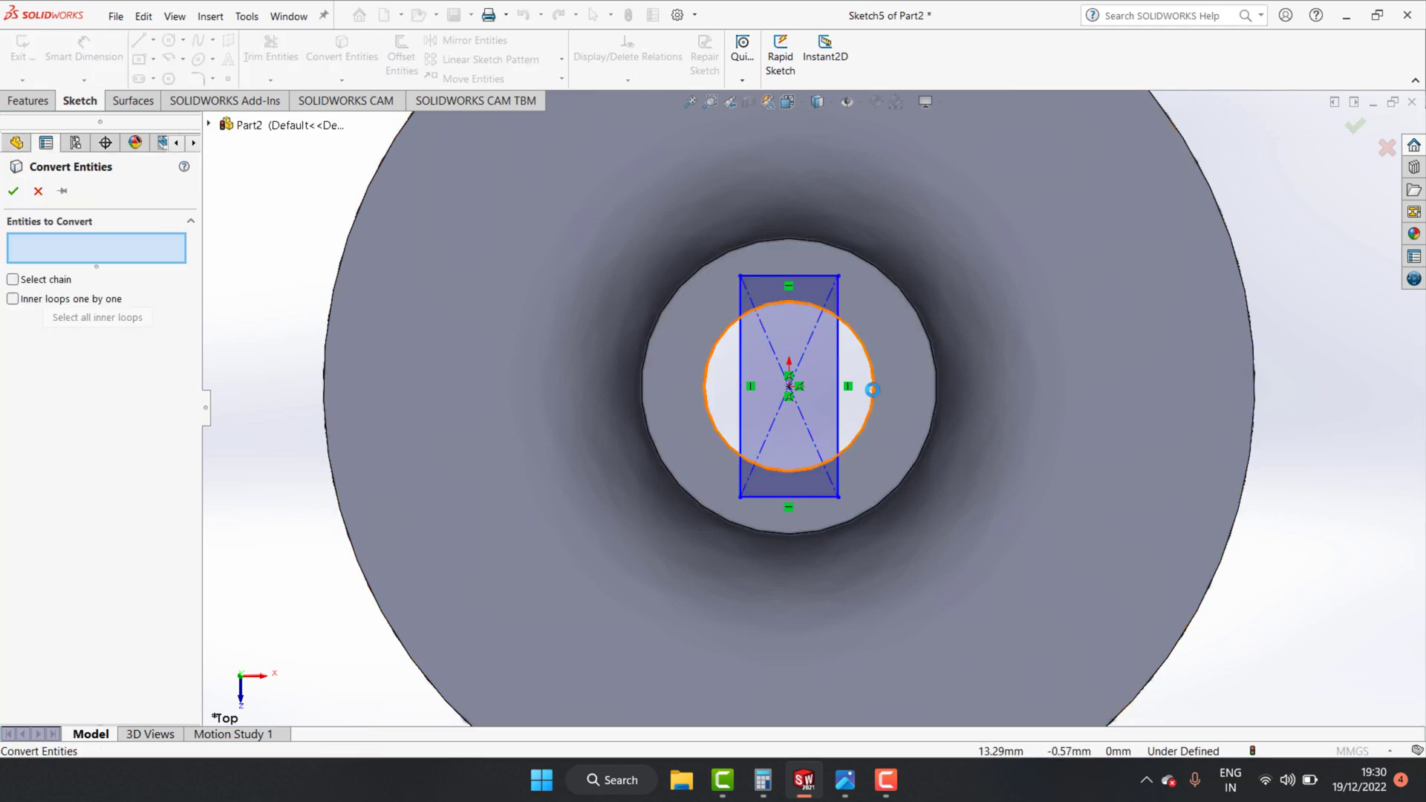
click(871, 412)
click(13, 191)
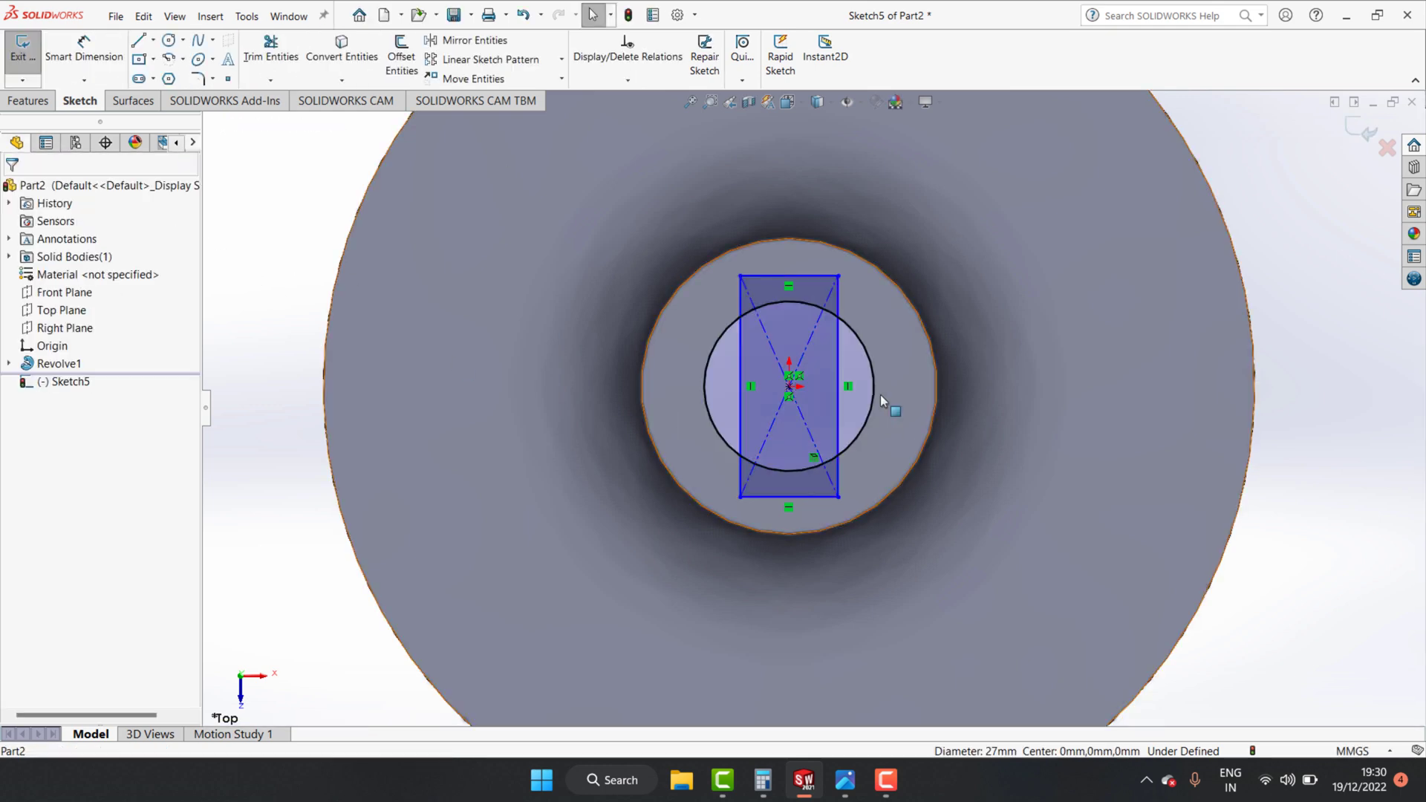
Trim the rectangle and bore circle down to the keyway outline below the bore.
click(262, 49)
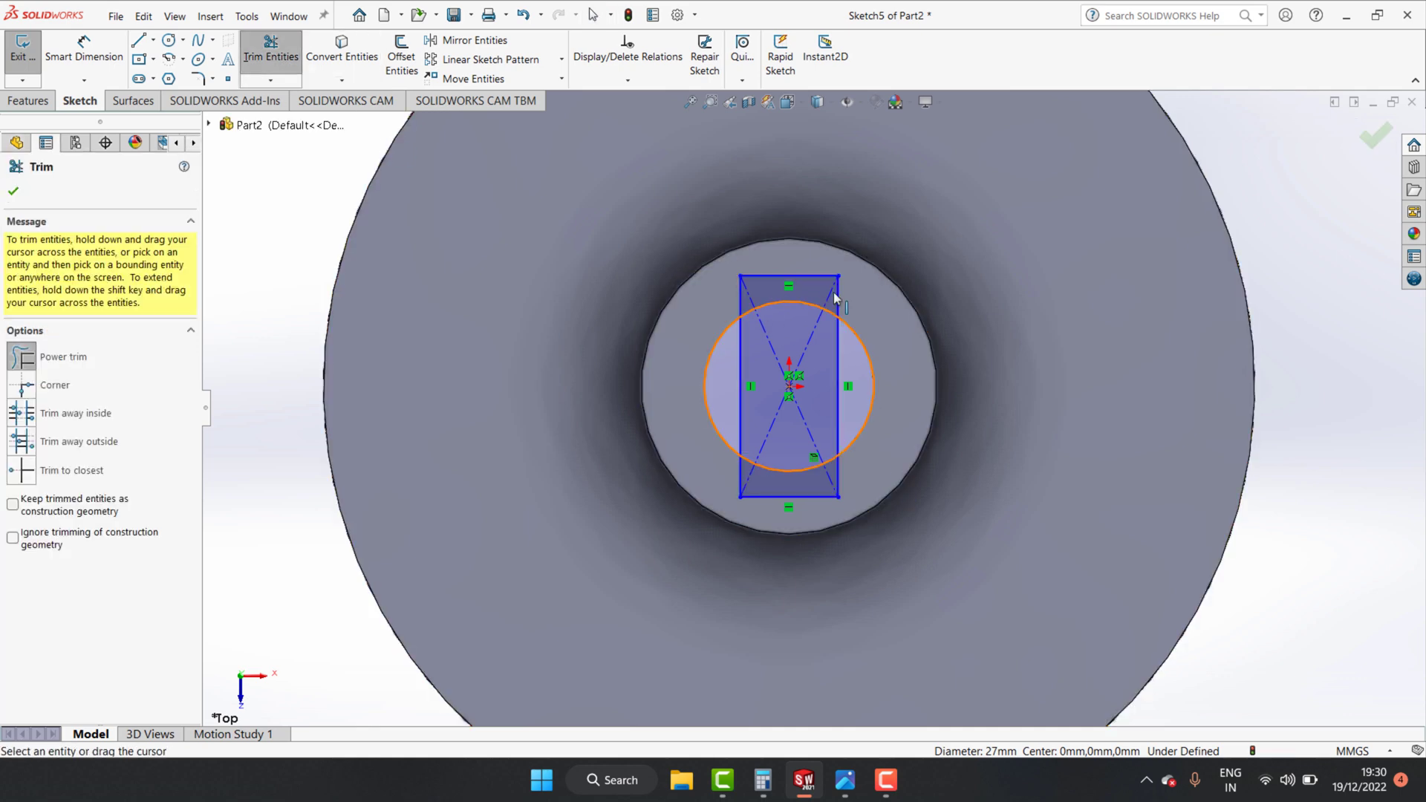
mouse_move(855, 327)
mouse_down()
mouse_move(752, 288)
mouse_move(862, 290)
mouse_move(737, 320)
mouse_up()
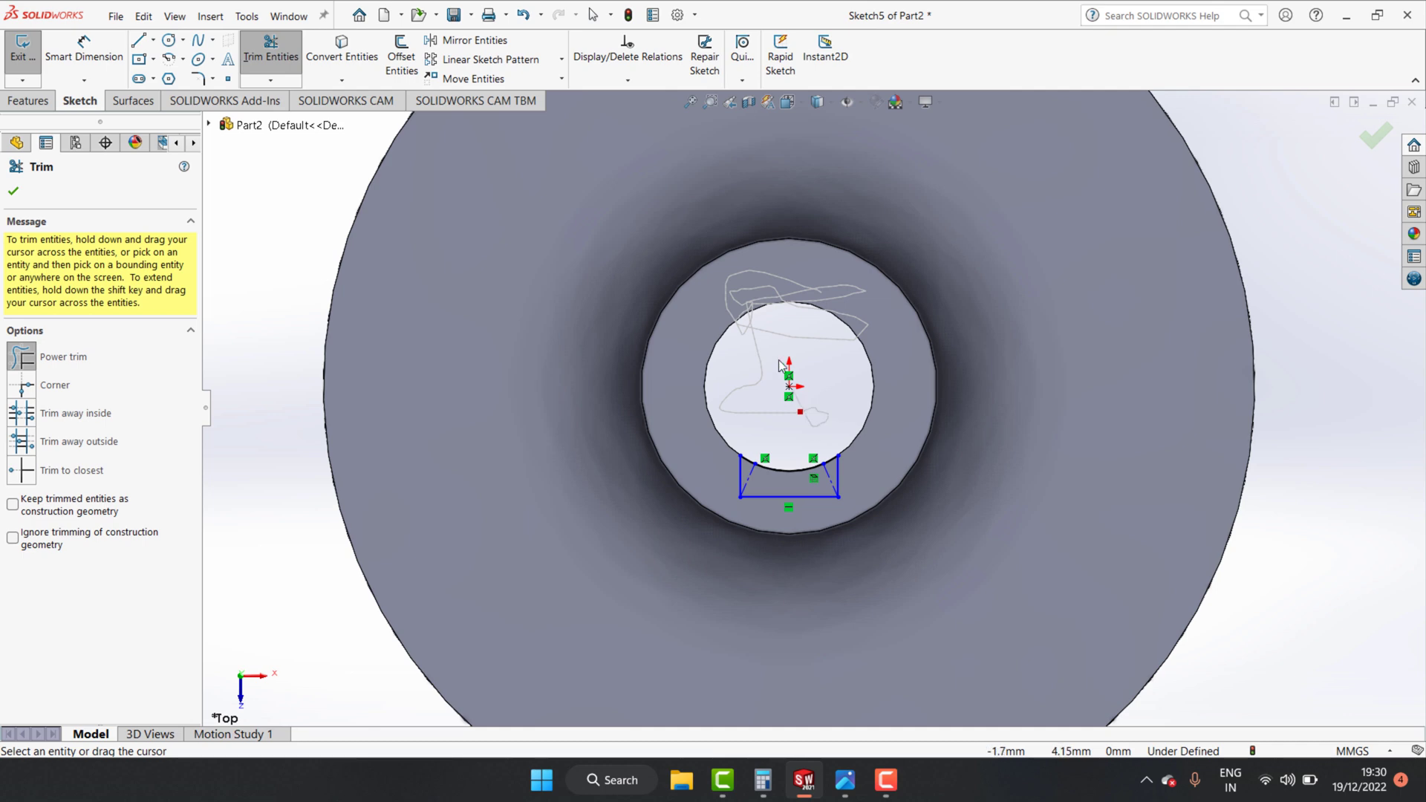
drag(876, 390, 869, 382)
click(13, 191)
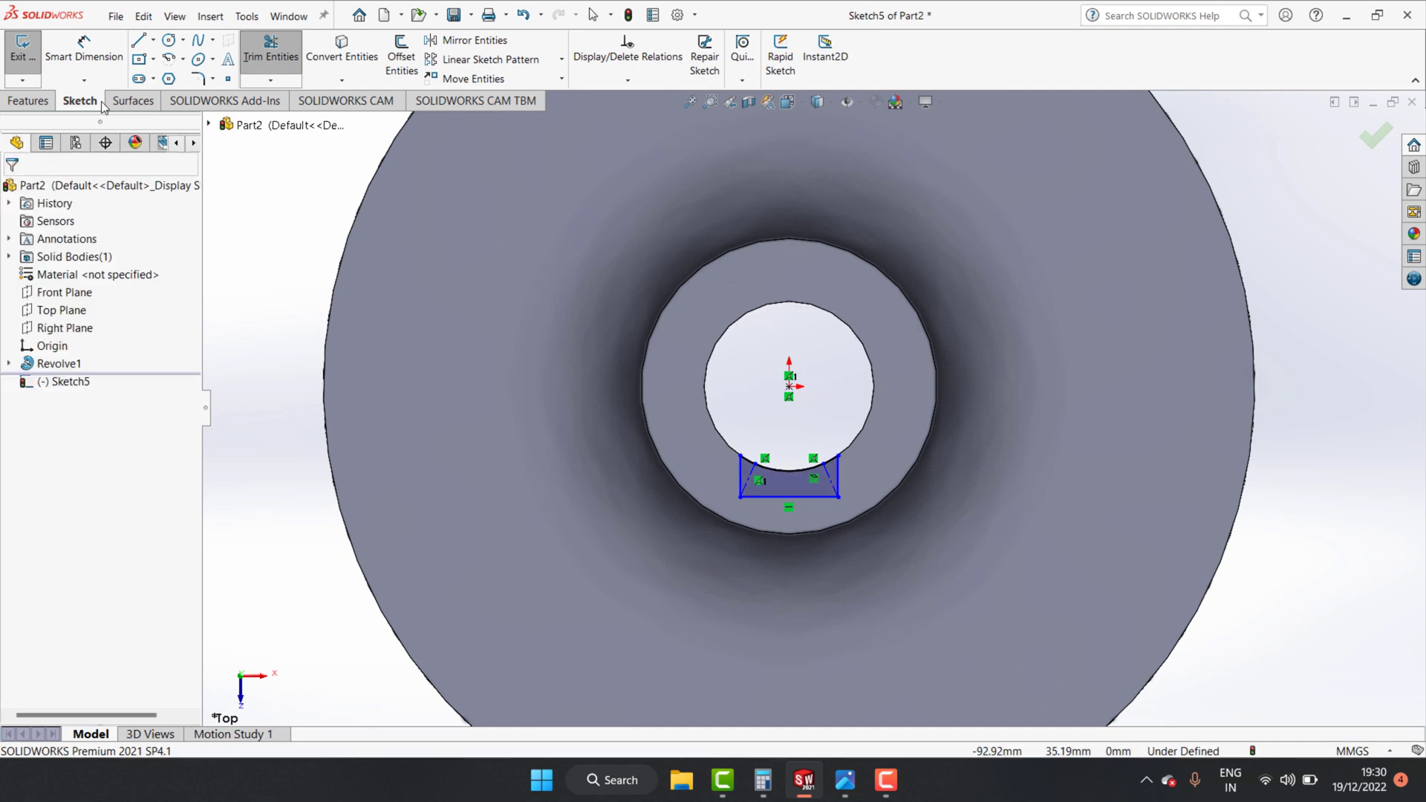
Begin a dimension from the keyway's right side to the sketch origin.
click(84, 49)
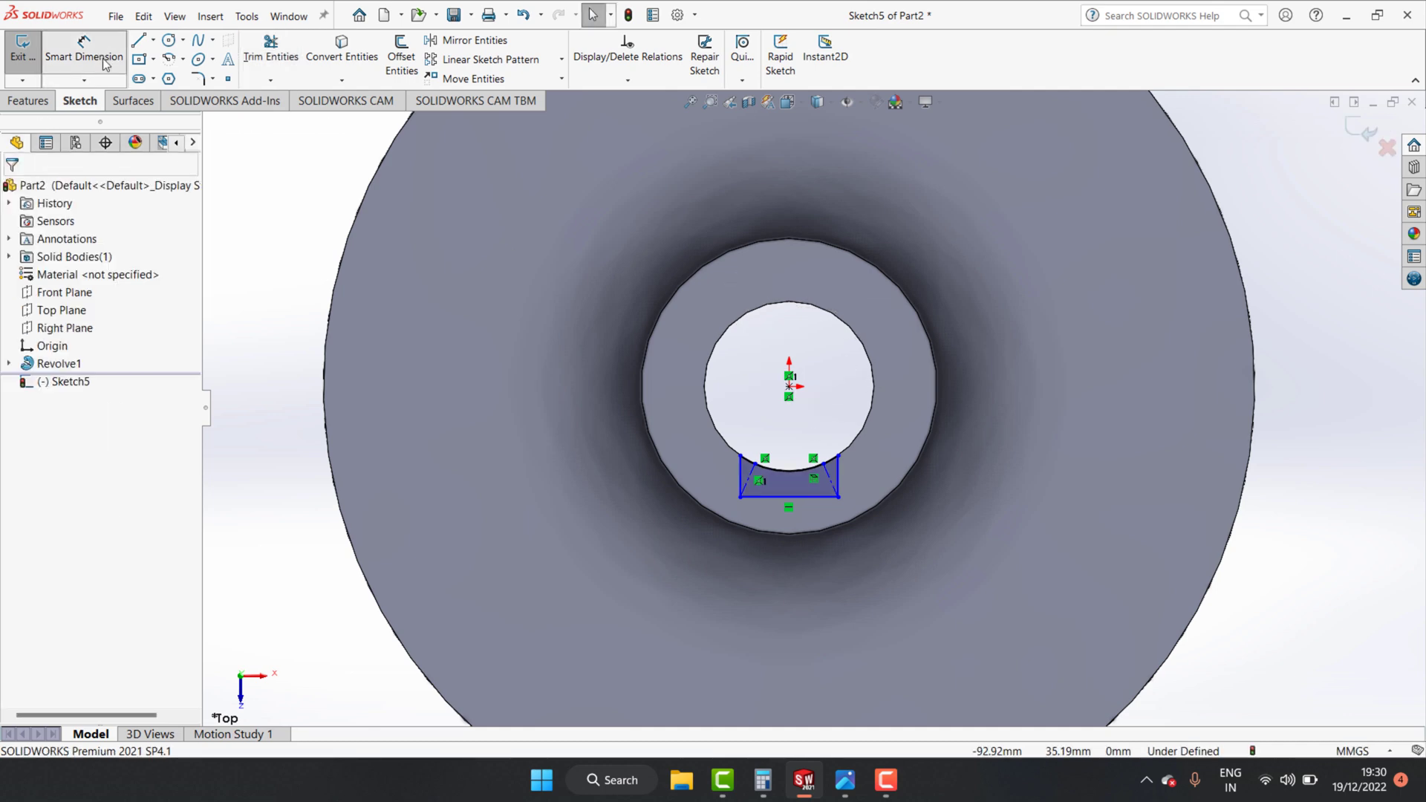
click(839, 483)
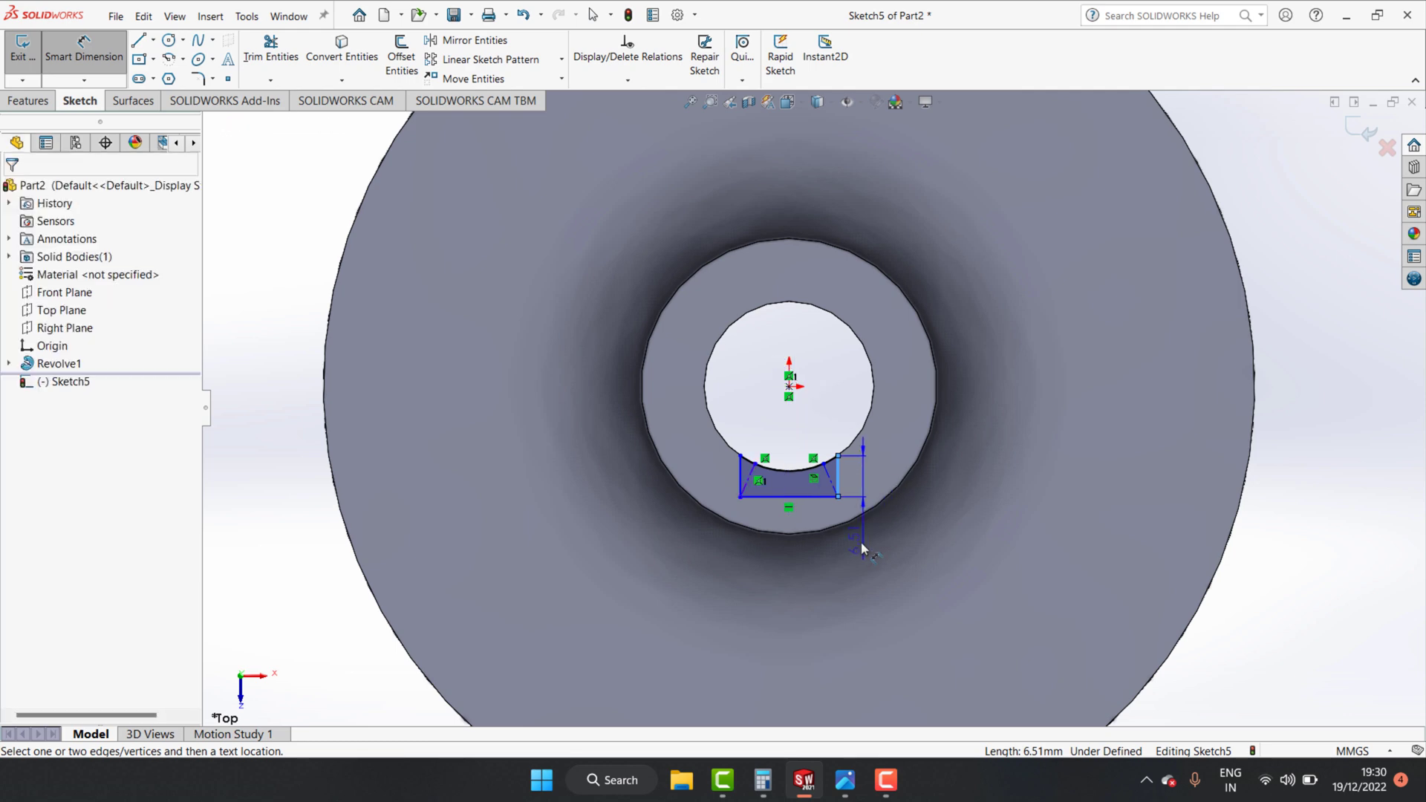
click(790, 387)
Set the keyway's right and left offsets from the centre to 5 mm each.
click(816, 578)
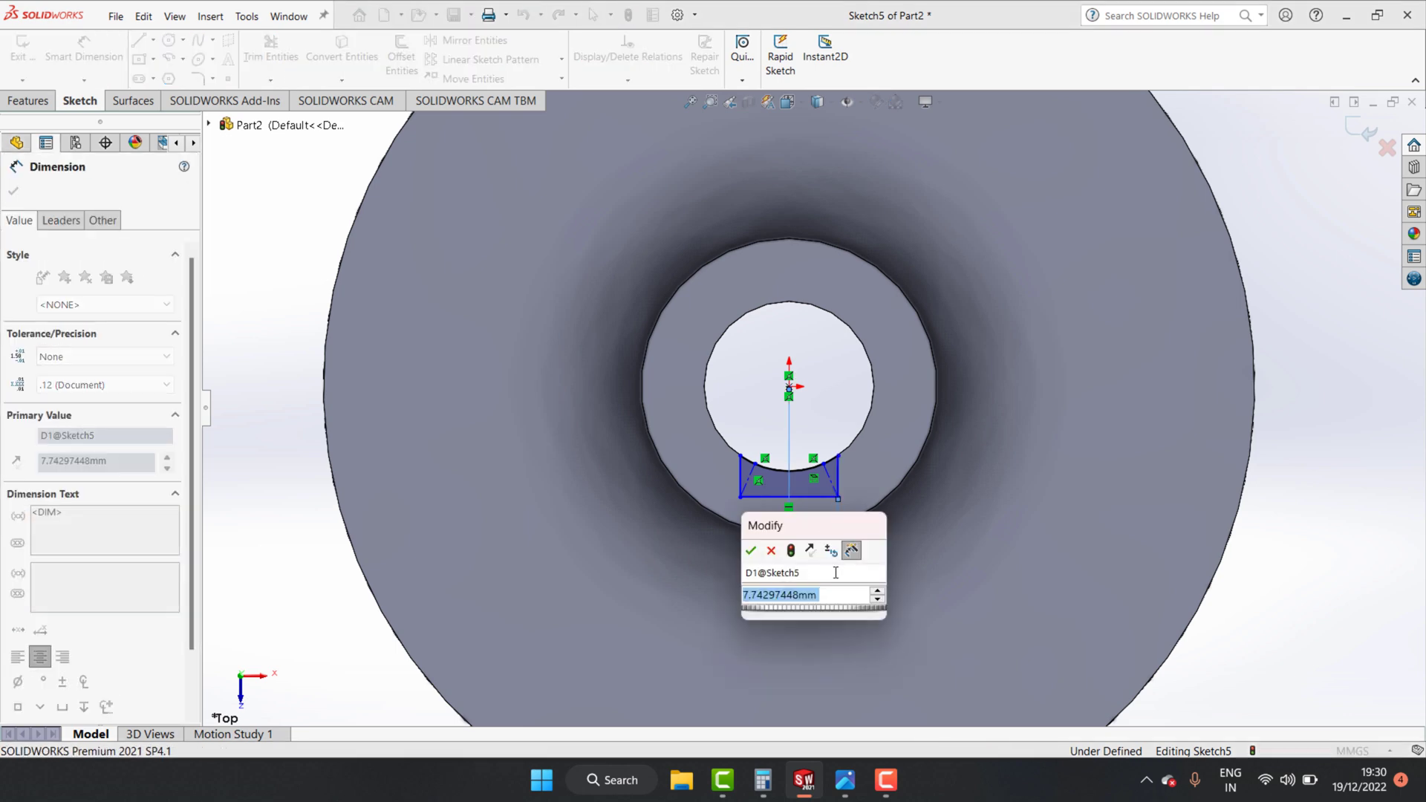
text(5)
key(Return)
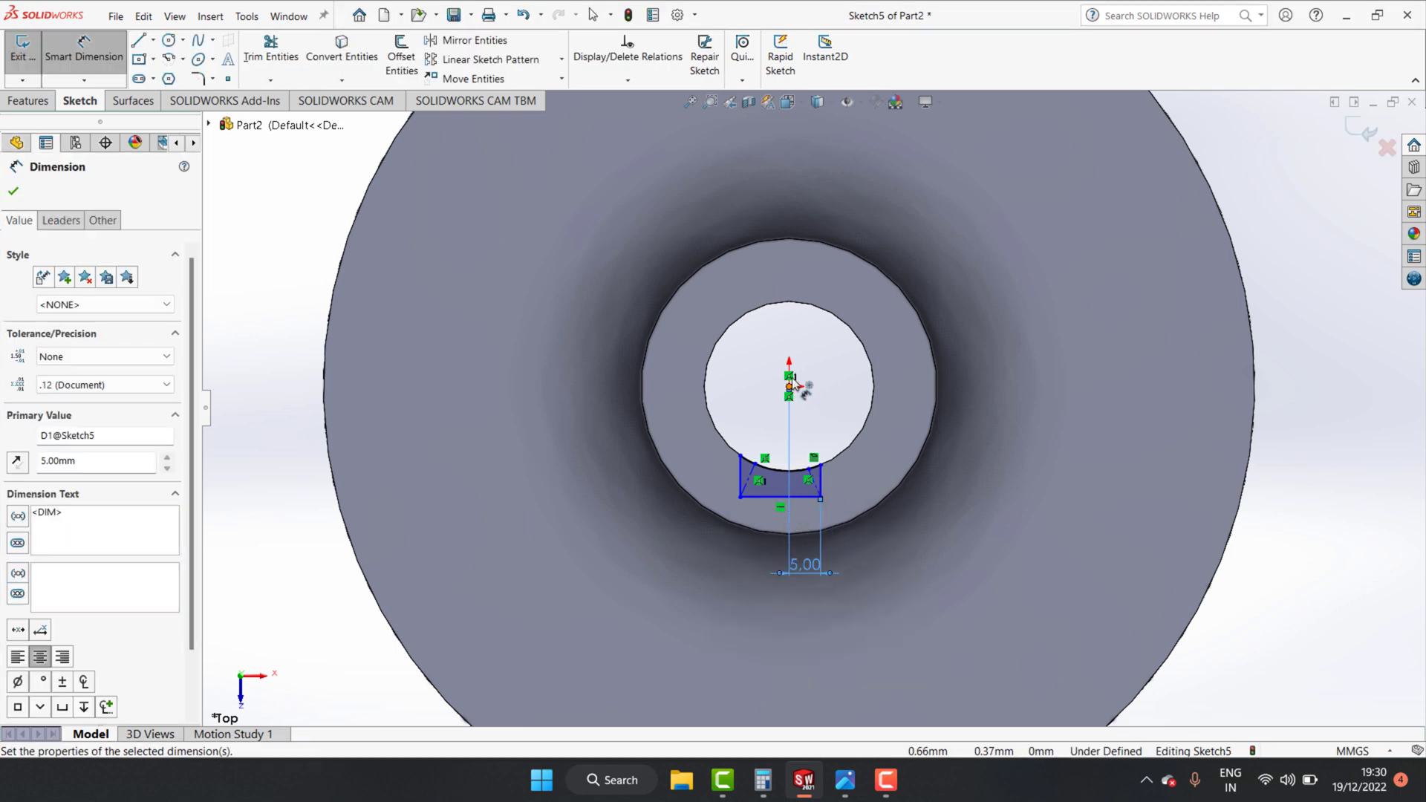
click(741, 496)
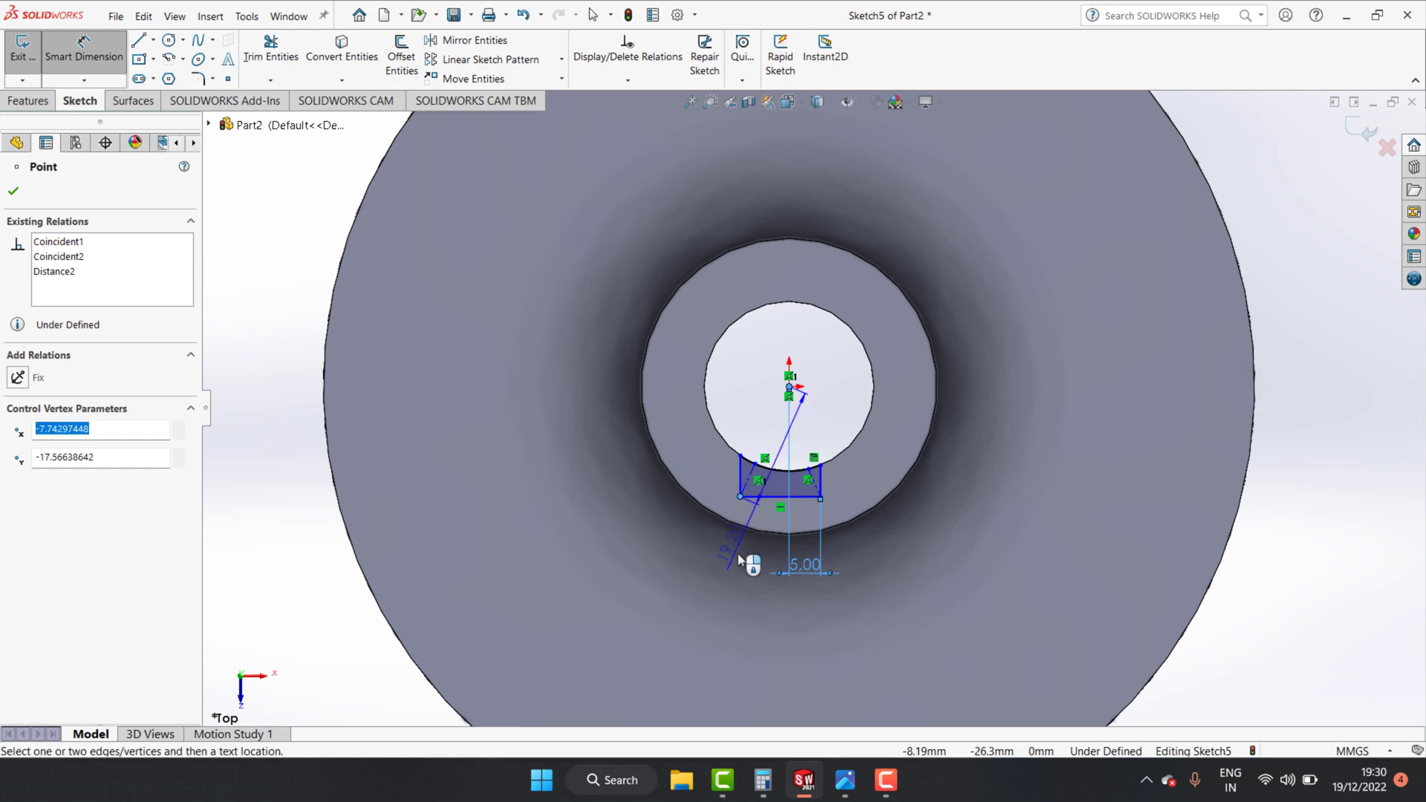
click(745, 600)
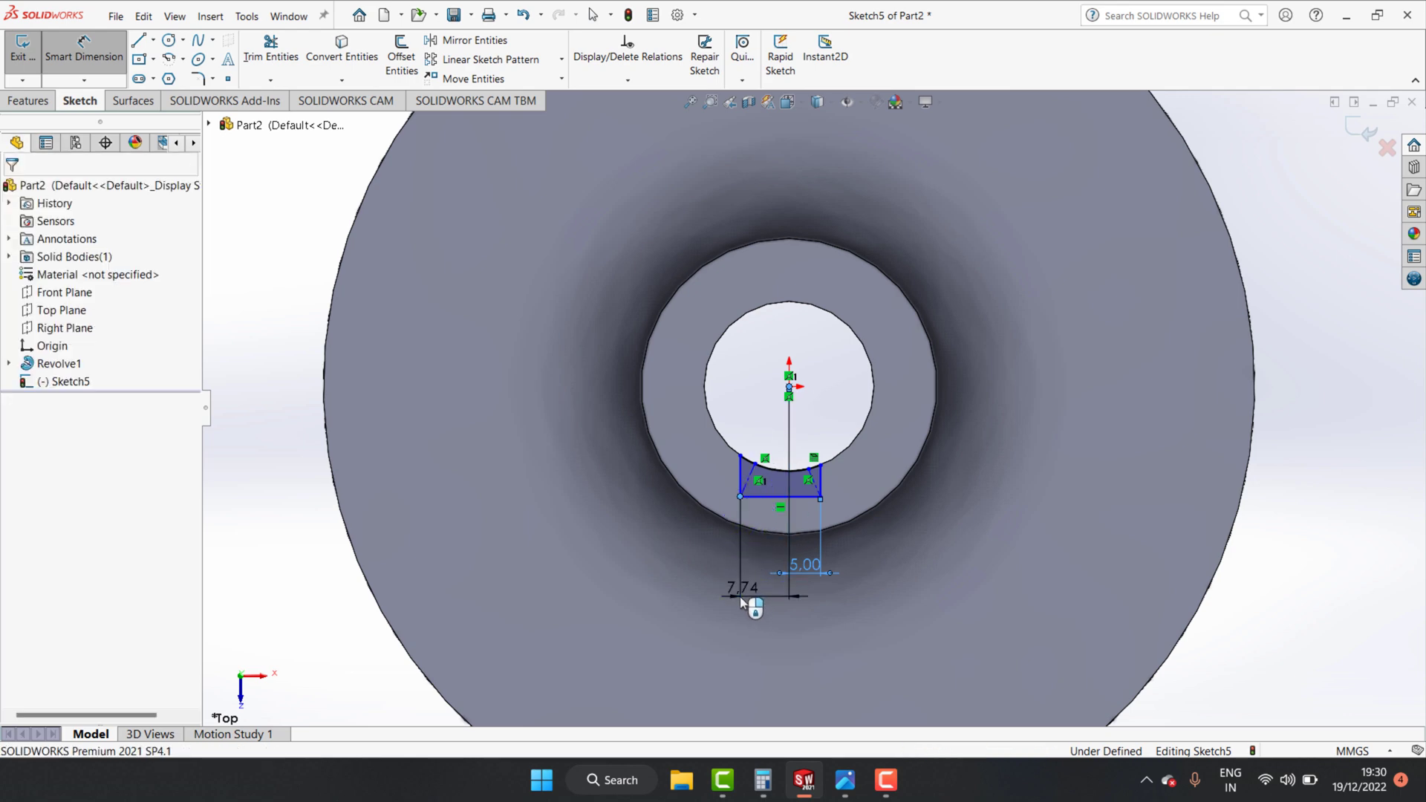
text(5)
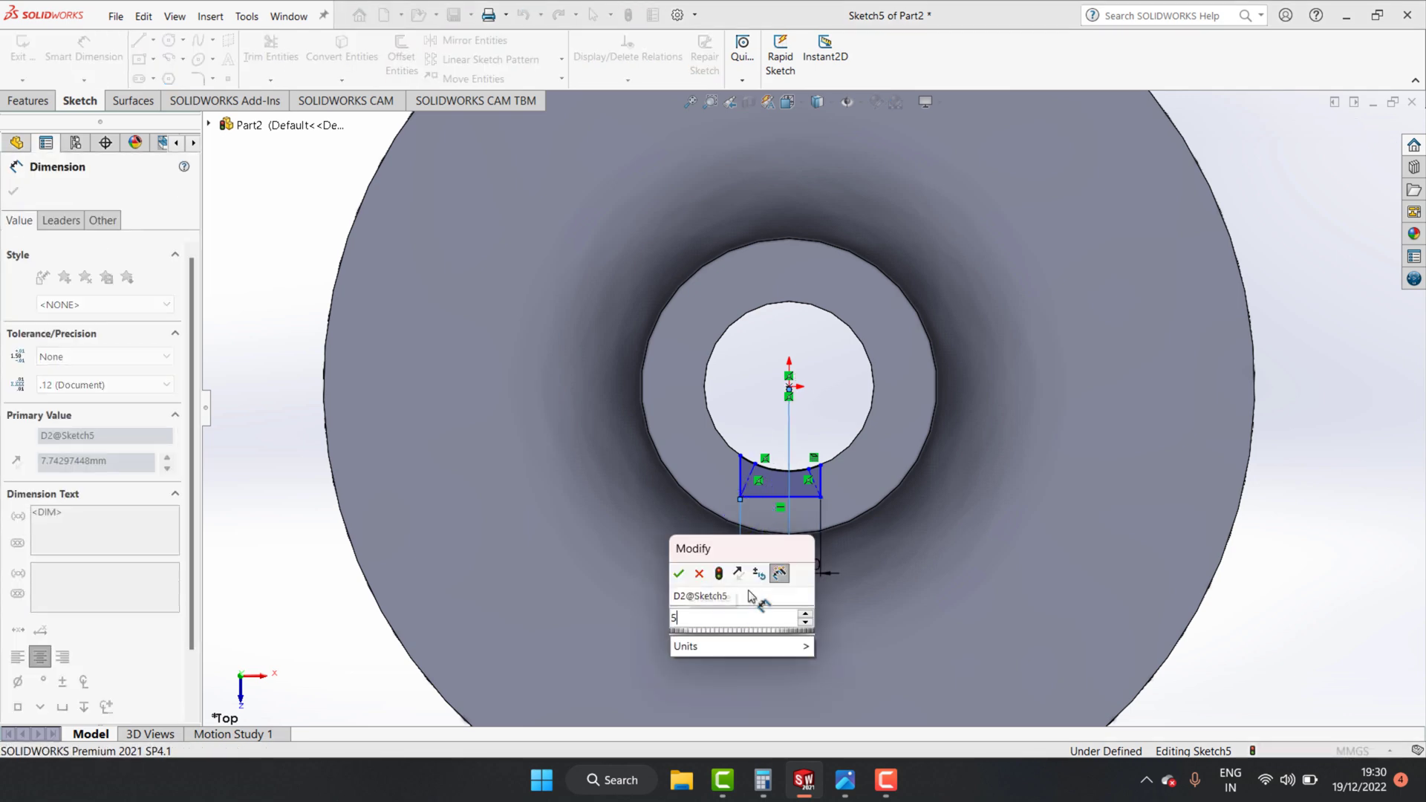
key(Return)
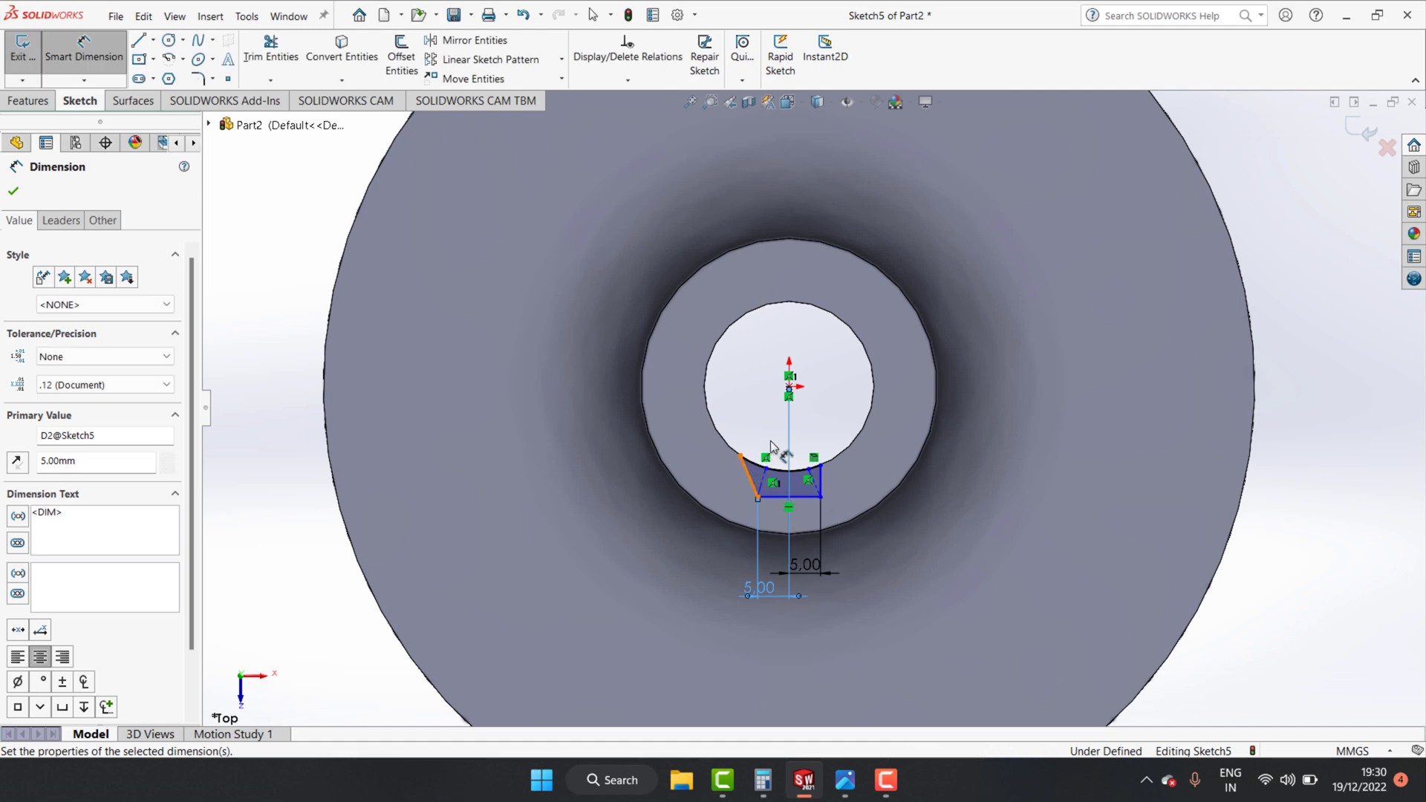
Dimension the keyway's top width and its depth at 5 mm each.
scroll(772, 444, down, 2)
click(730, 449)
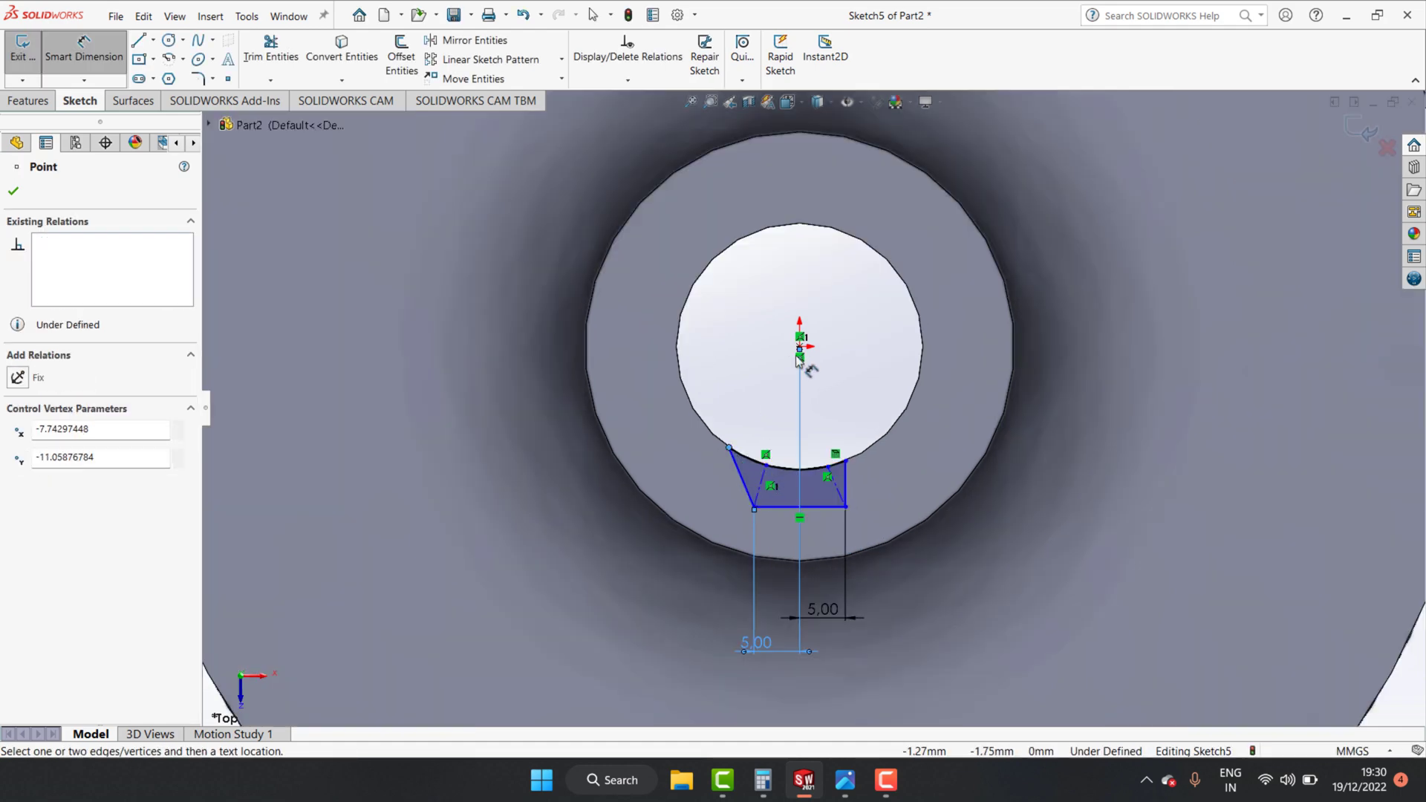
click(800, 356)
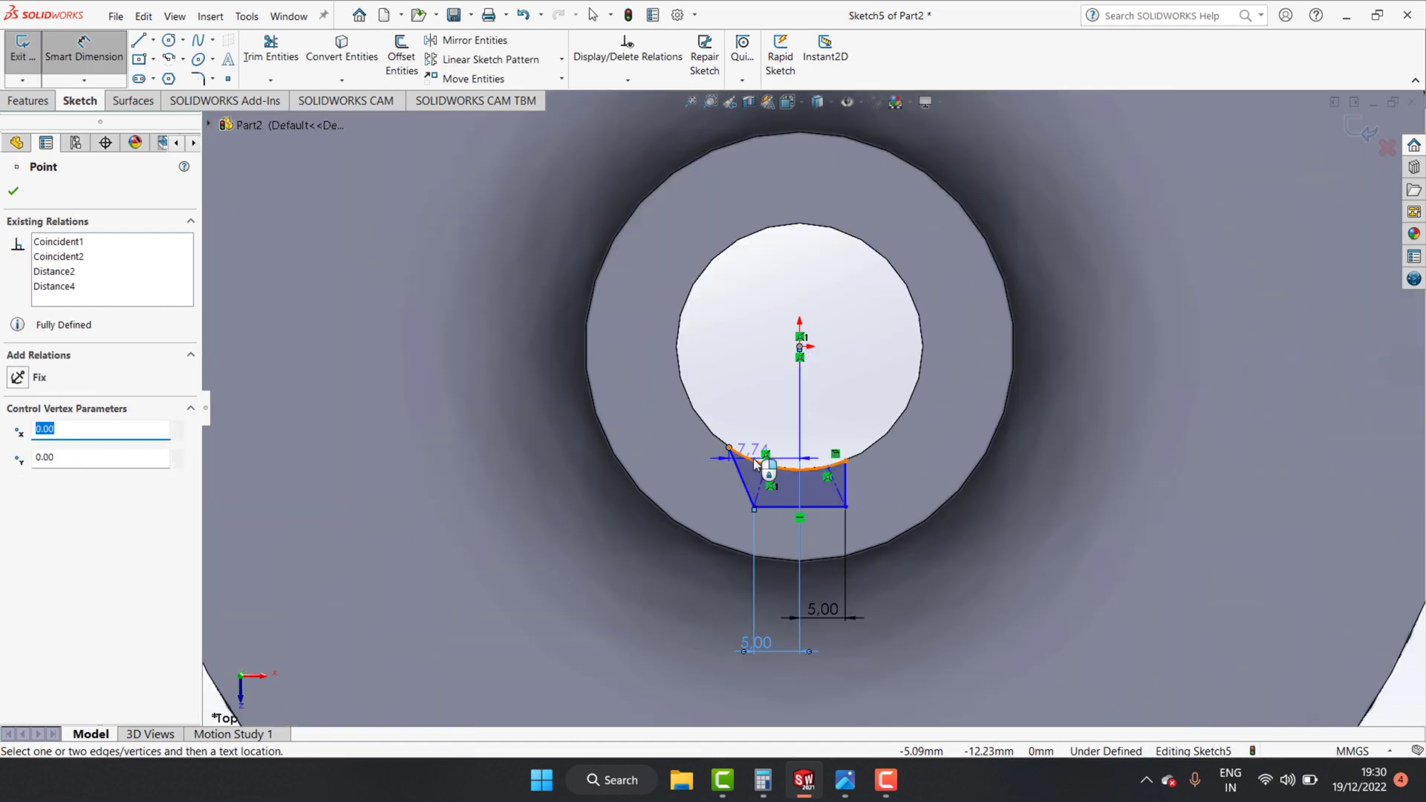
click(756, 449)
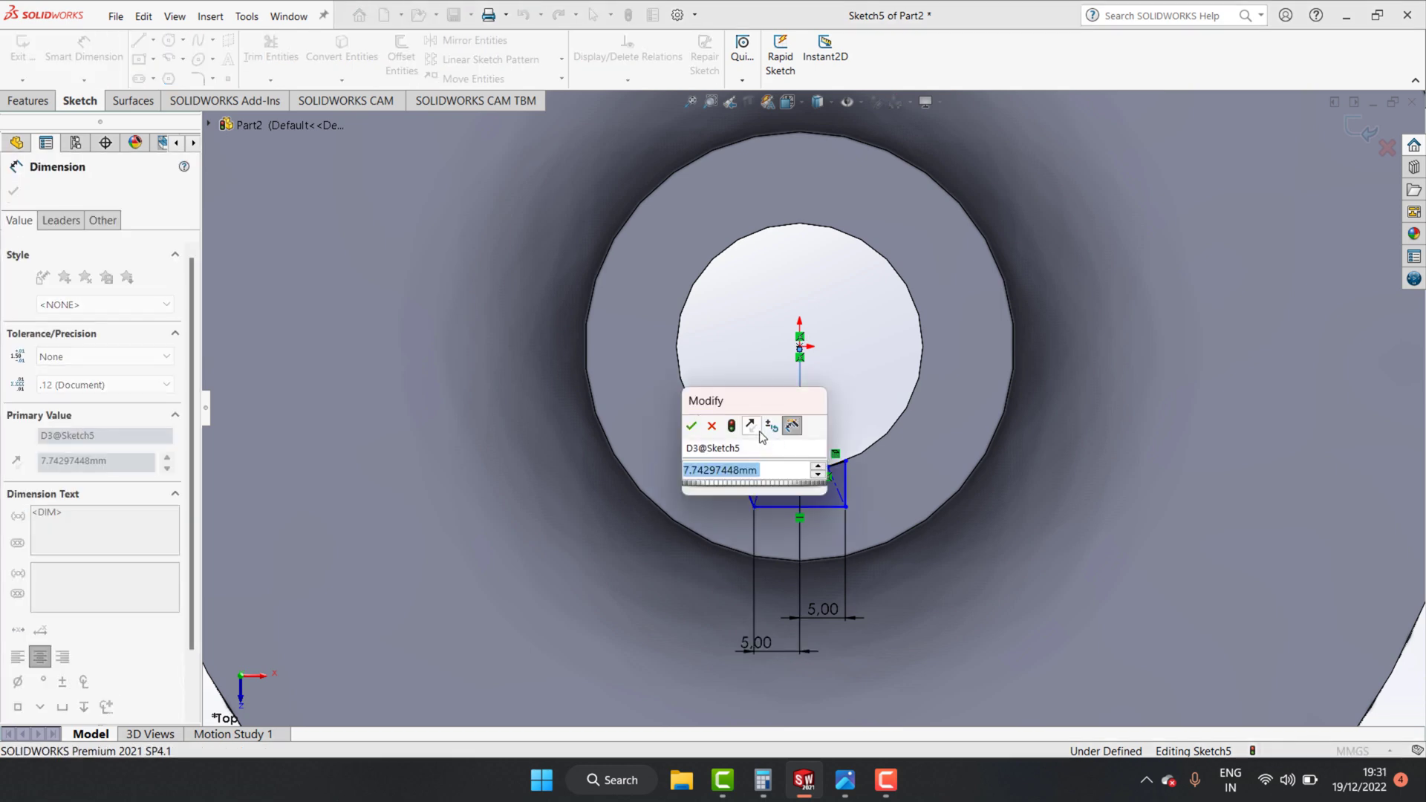
text(5)
key(Return)
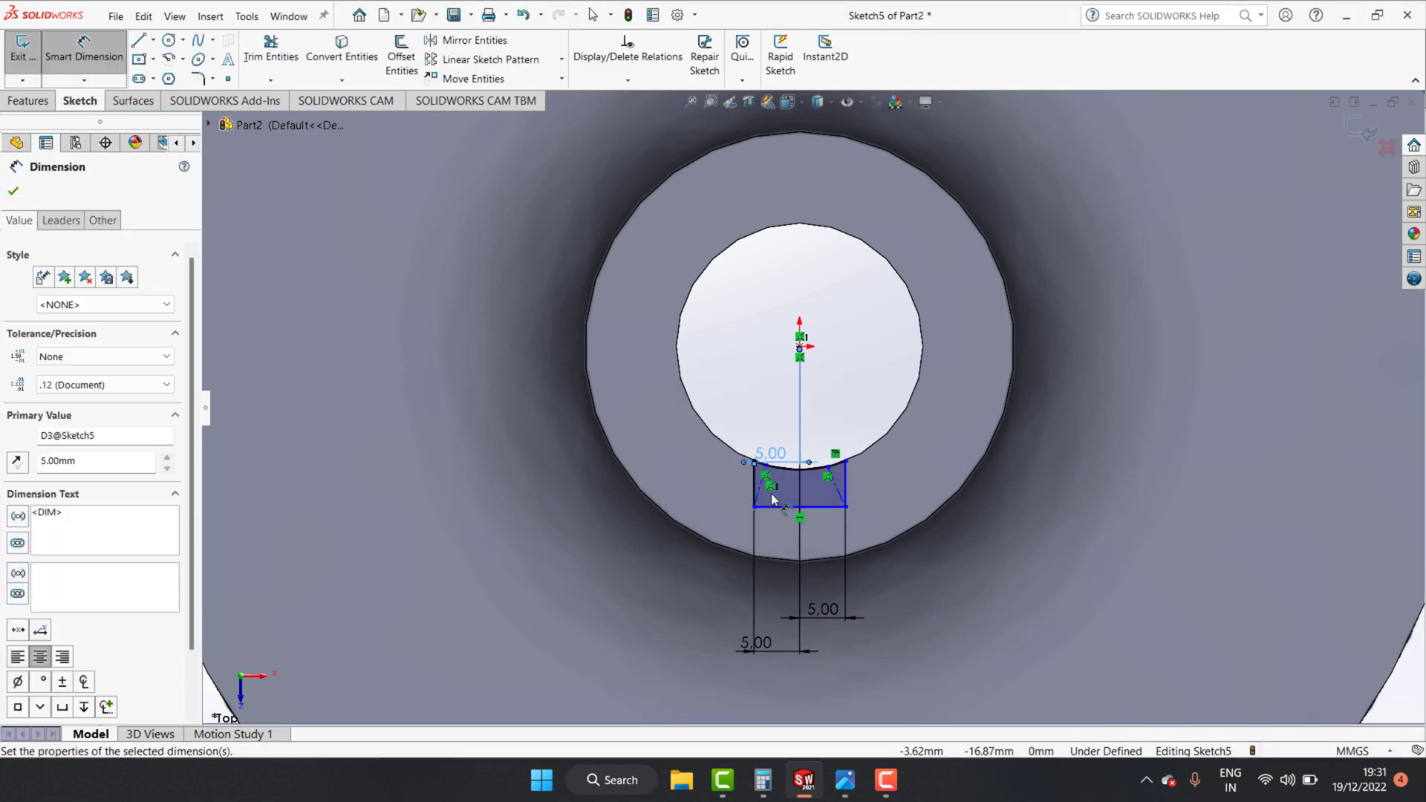
click(846, 488)
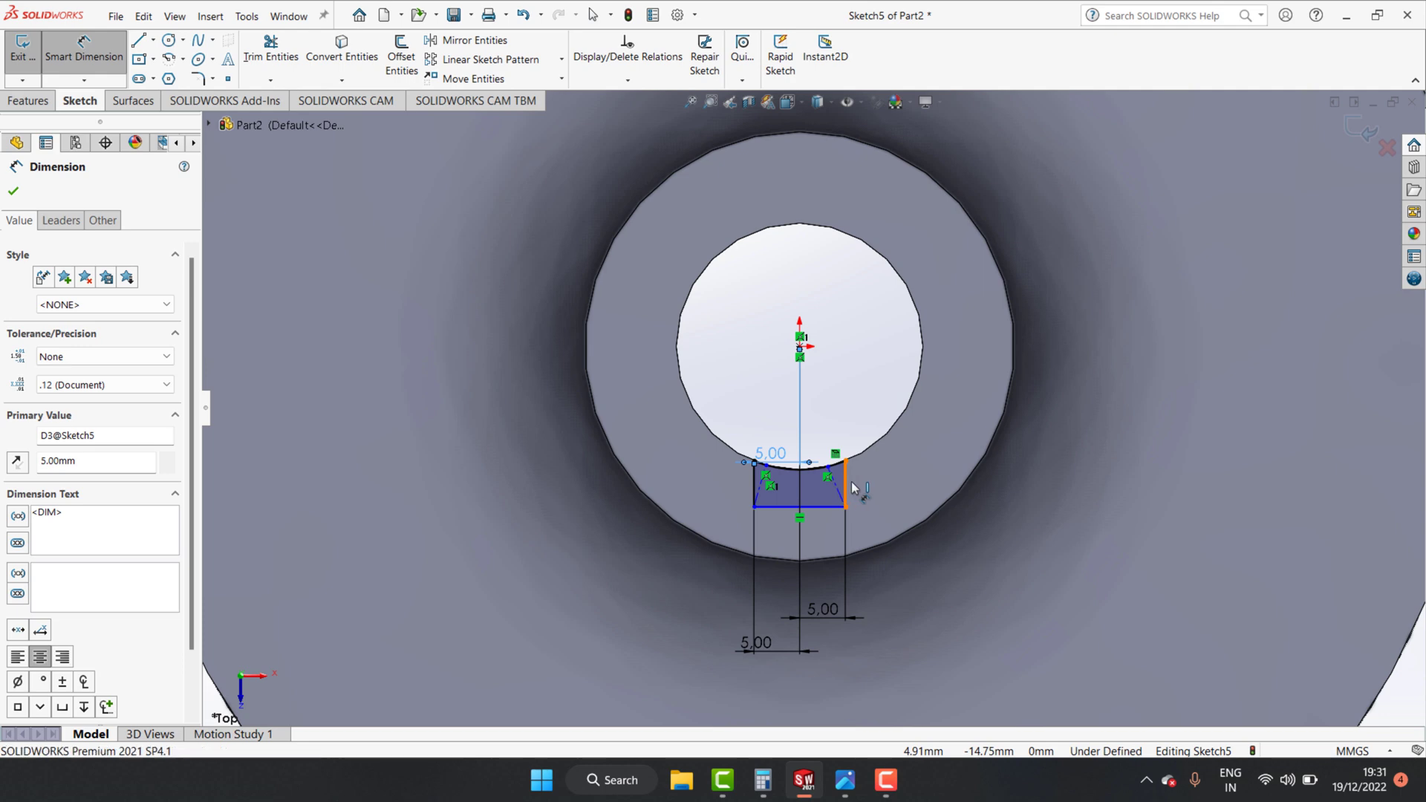
click(898, 481)
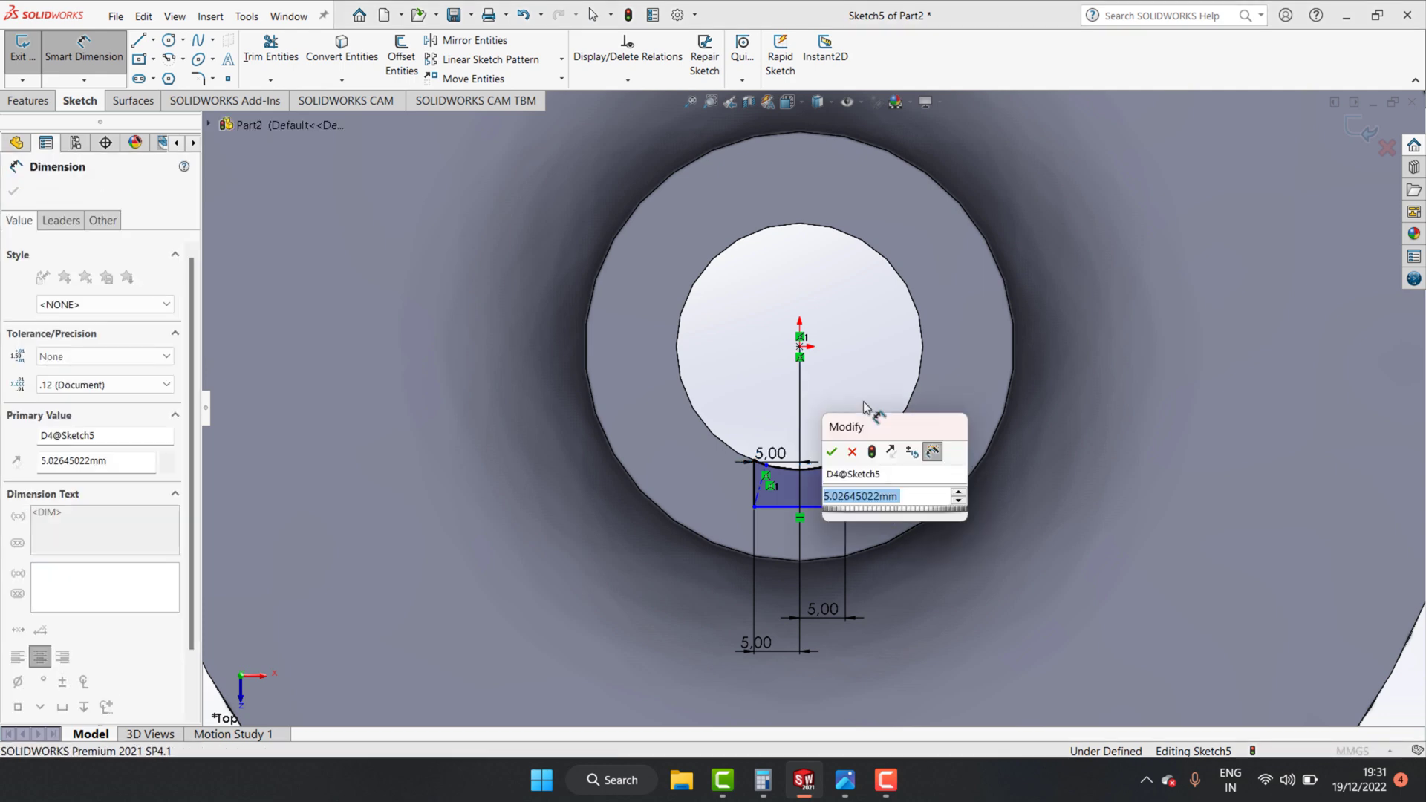
text(5)
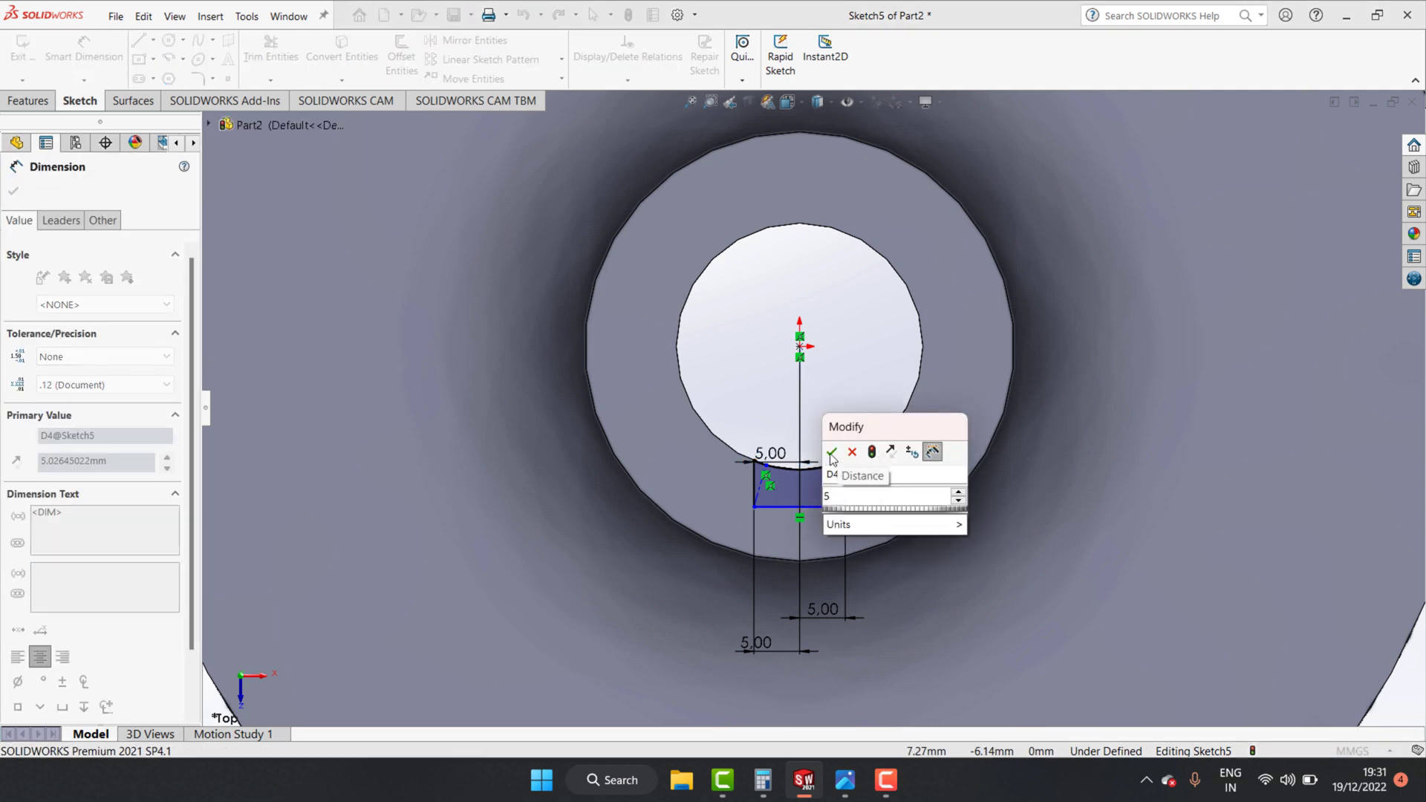
click(832, 452)
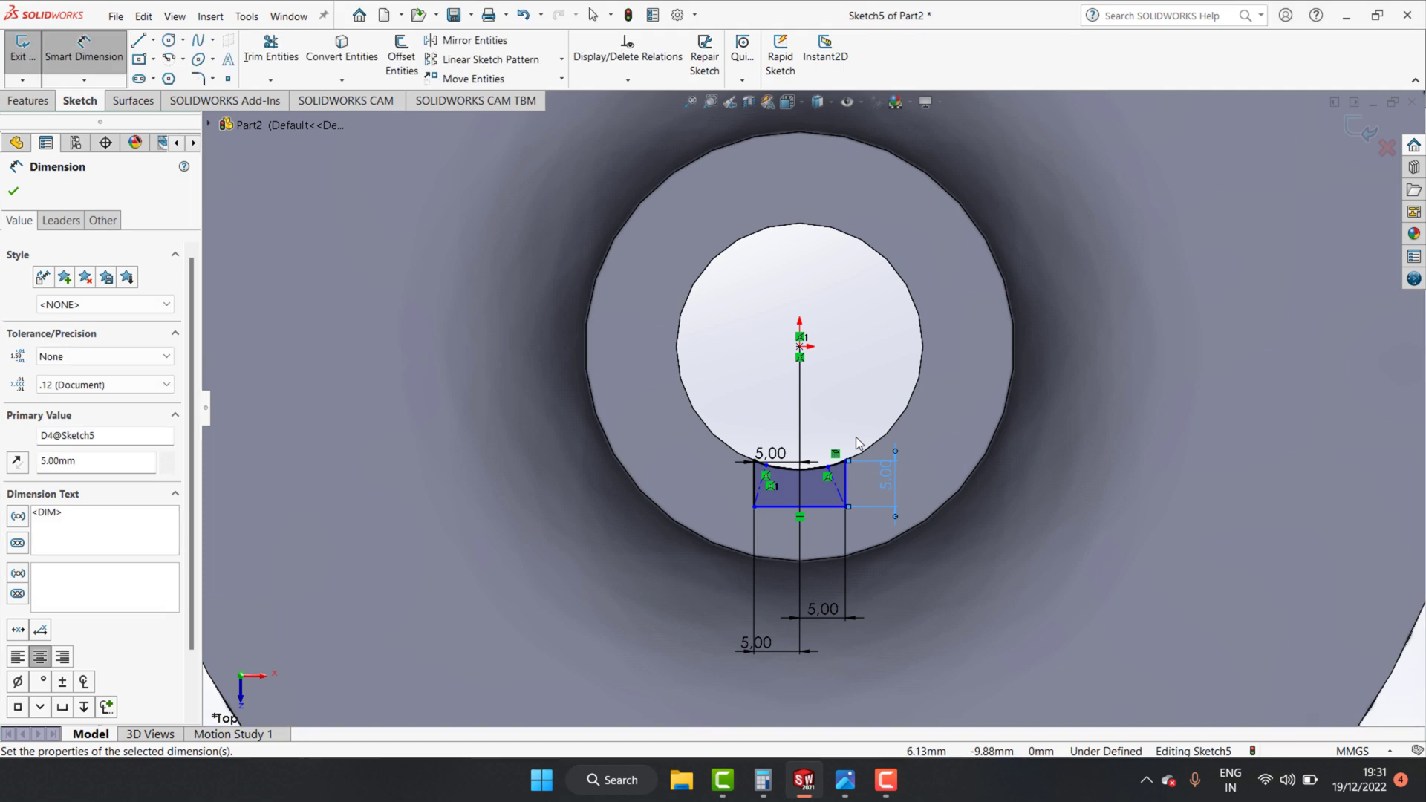
click(13, 191)
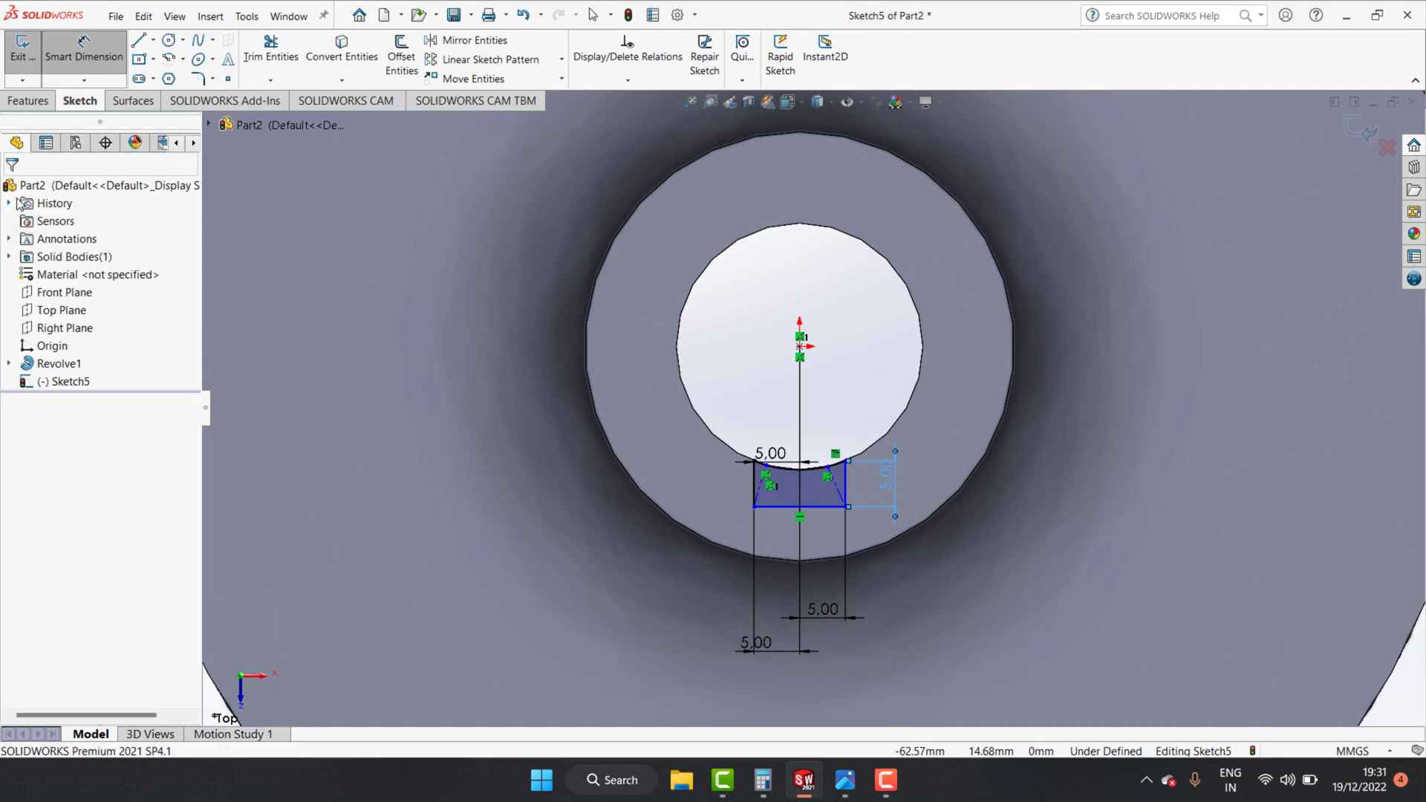
Extrude-cut the keyway sketch into the hub and orbit to inspect the bore.
click(32, 101)
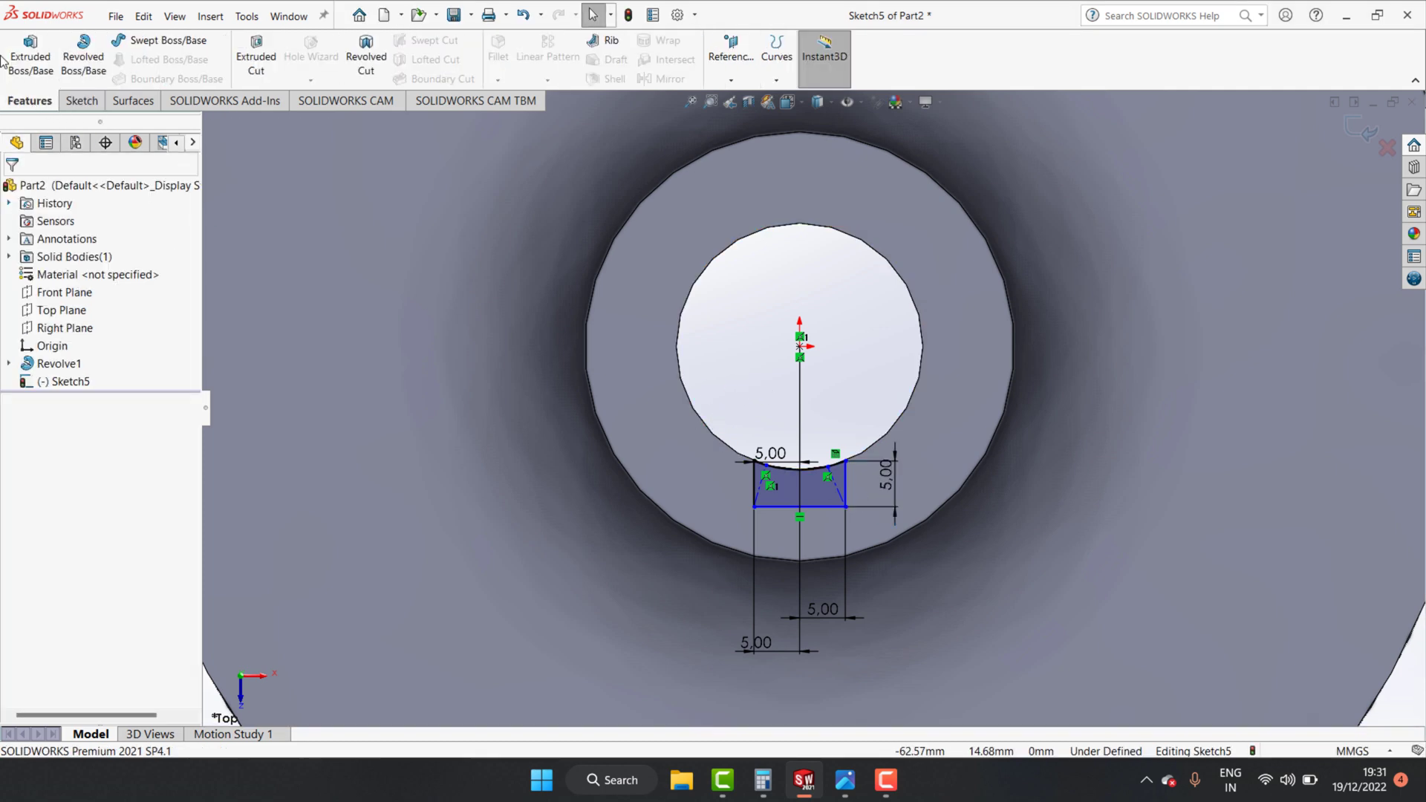
click(260, 56)
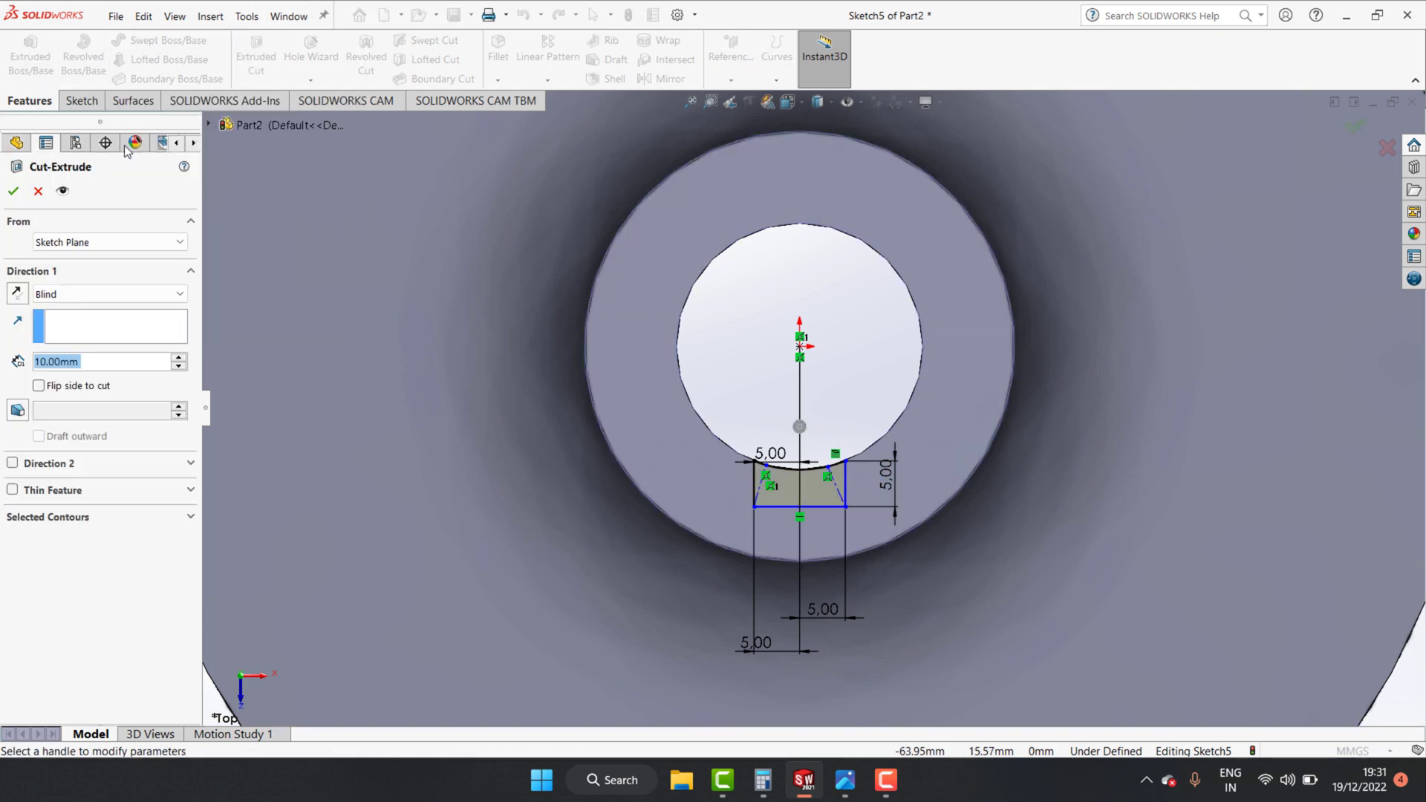
click(14, 194)
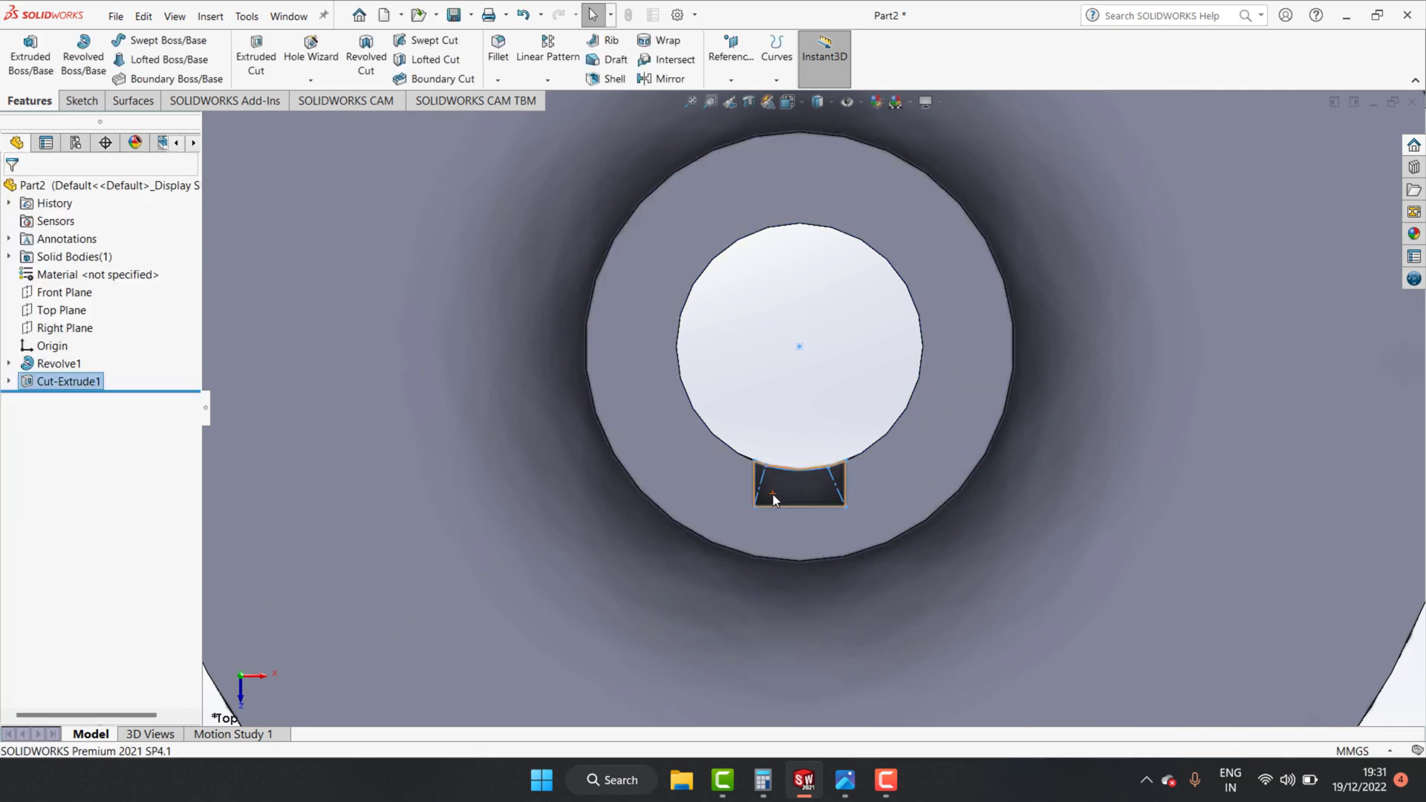
scroll(836, 503, down, 2)
scroll(837, 503, up, 2)
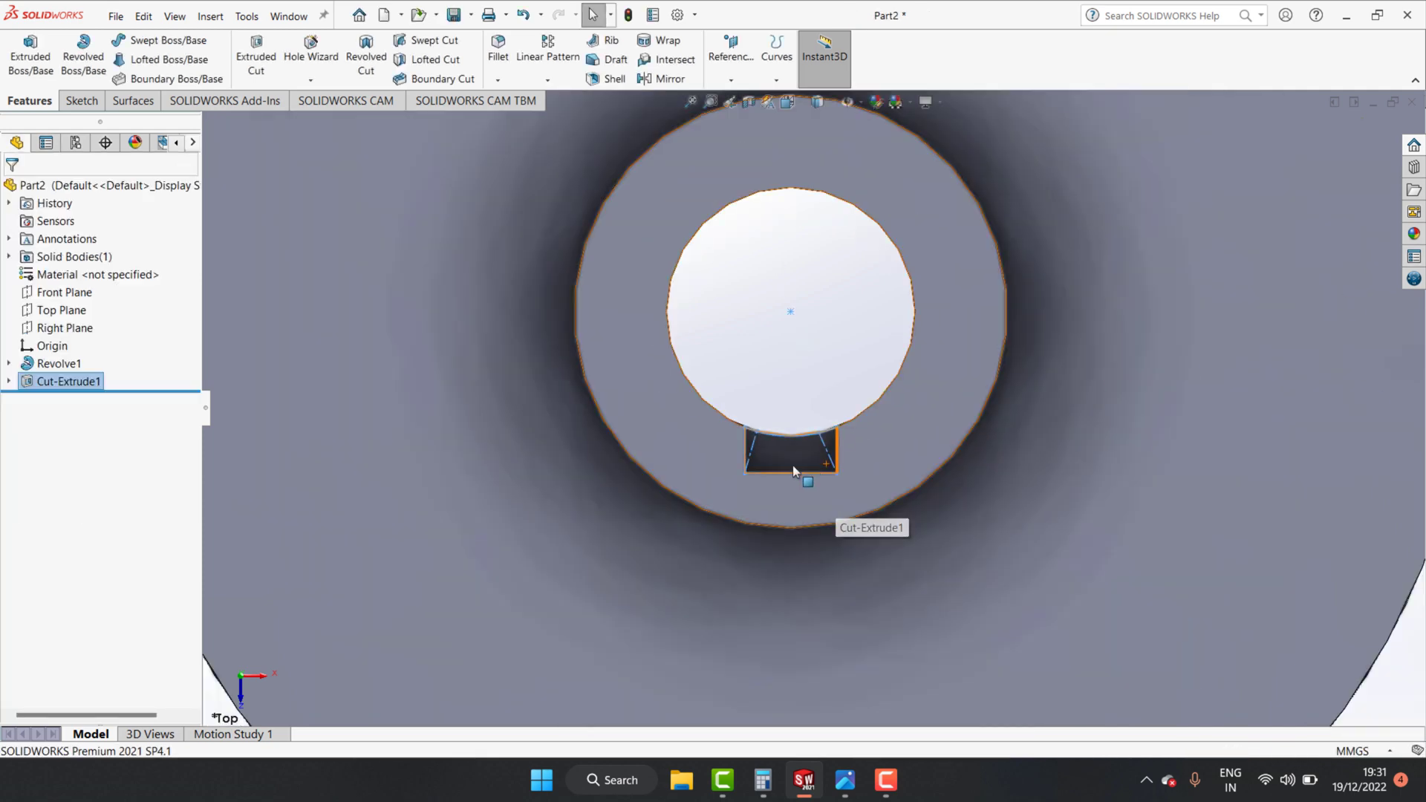
scroll(782, 261, down, 1)
scroll(838, 455, up, 3)
scroll(799, 321, down, 1)
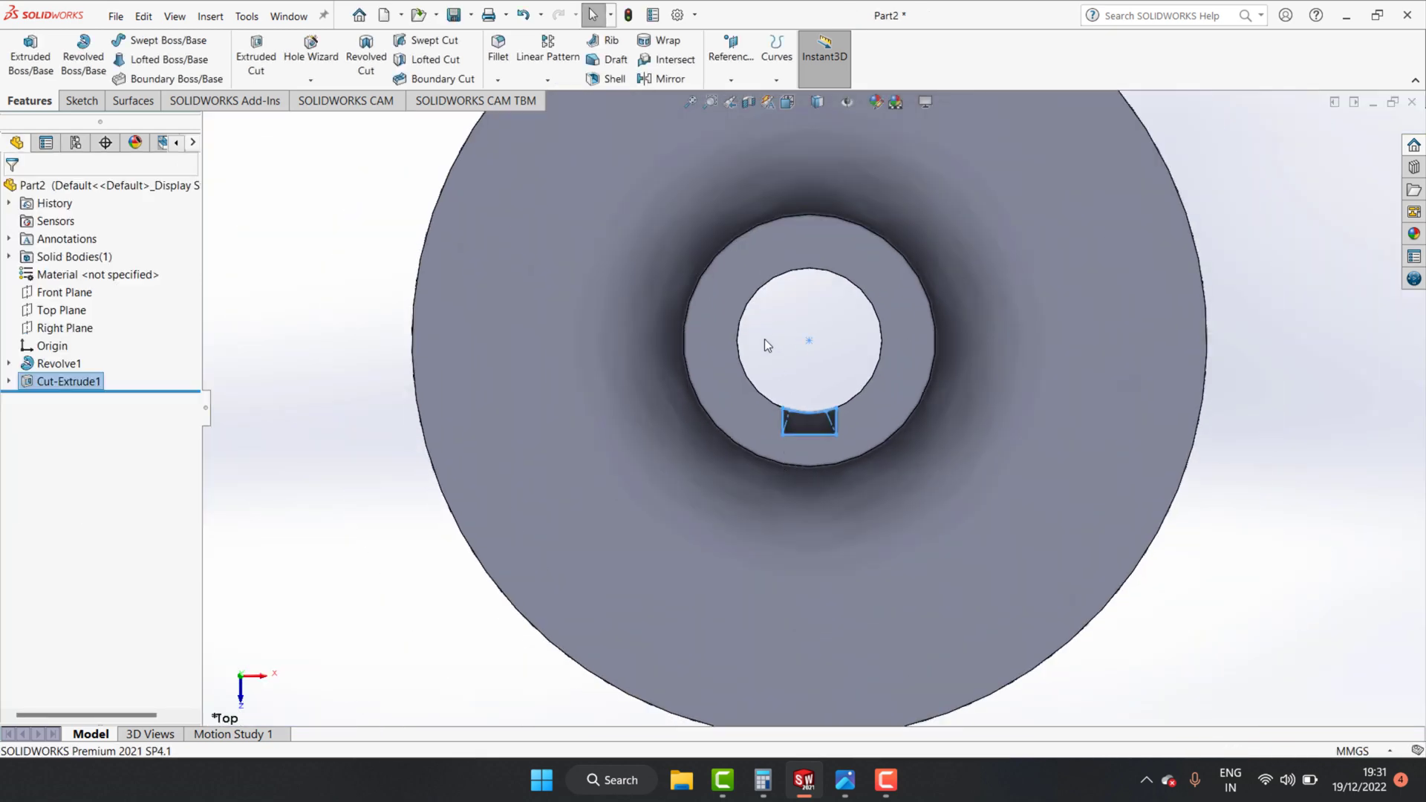
mouse_move(805, 344)
middle_down()
mouse_move(857, 346)
mouse_move(760, 672)
middle_up()
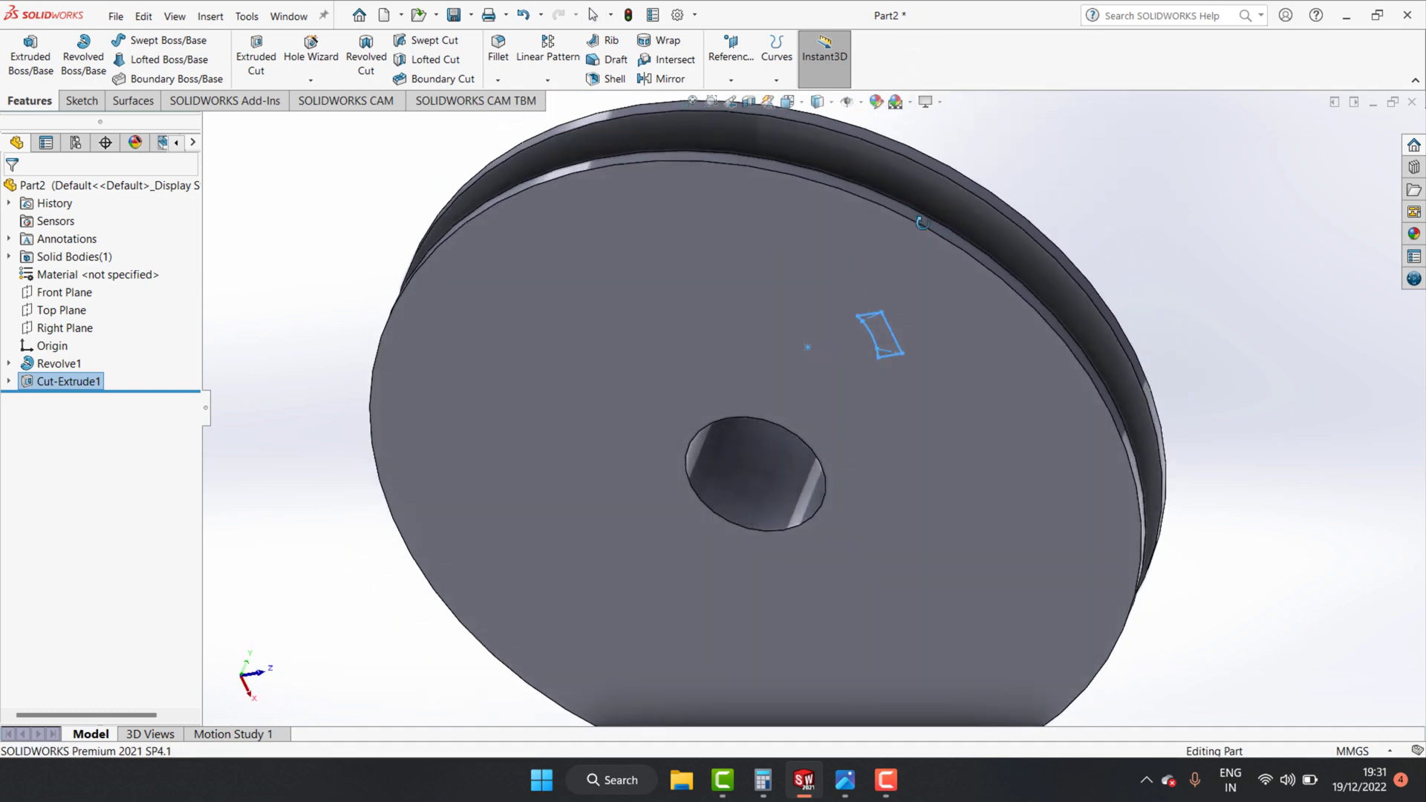
middle_drag(862, 367, 985, 144)
Check the pulley from the top and underside views, then undo the keyway cut.
click(1298, 249)
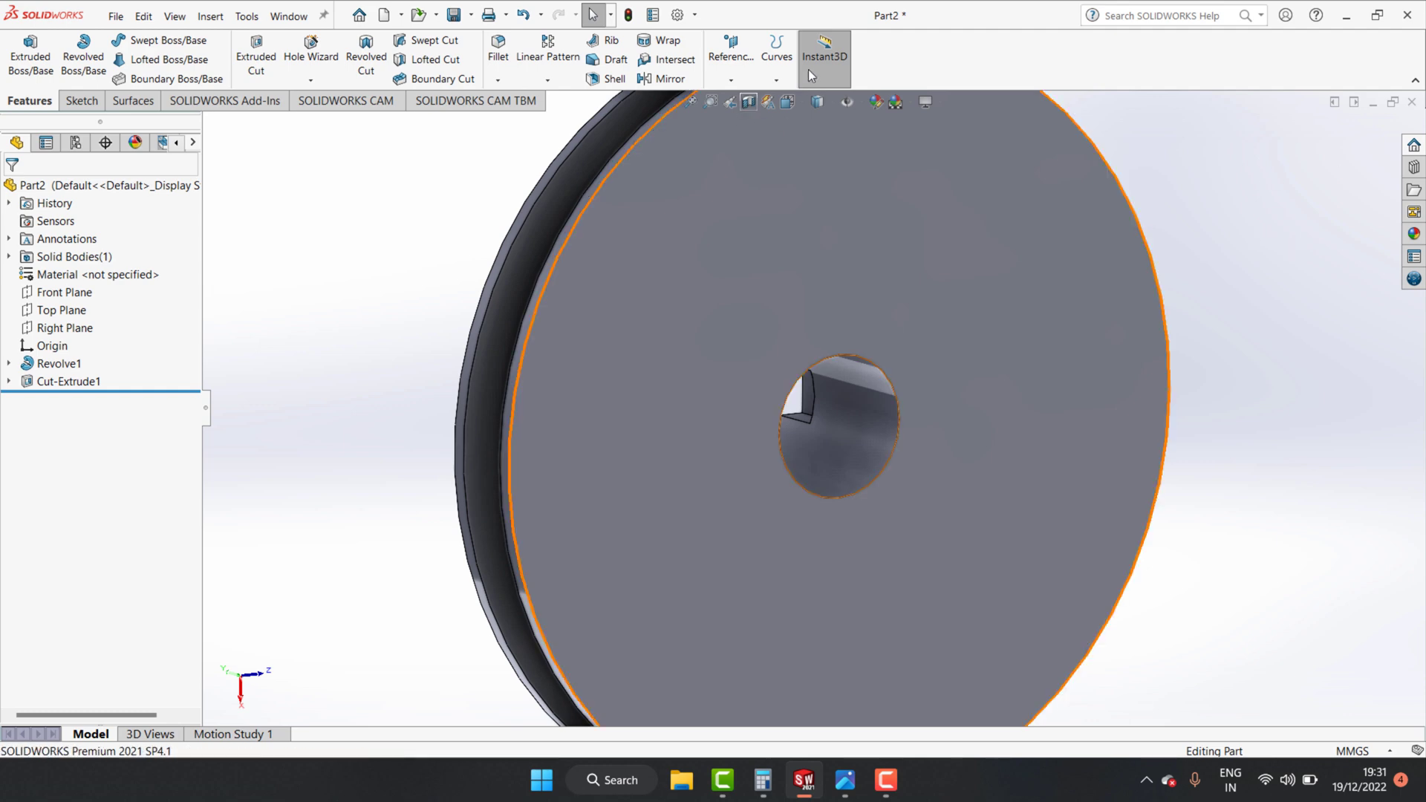
click(827, 106)
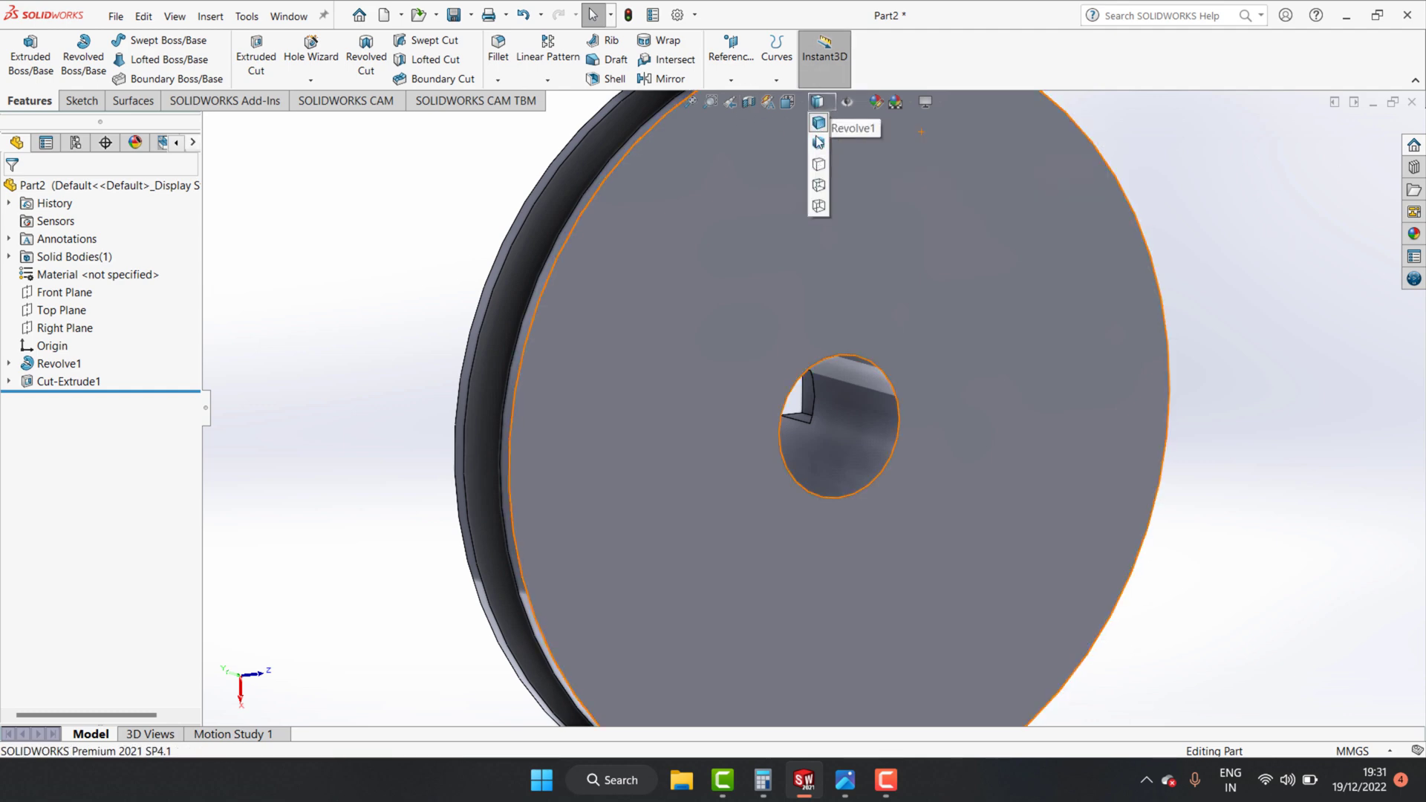
click(797, 110)
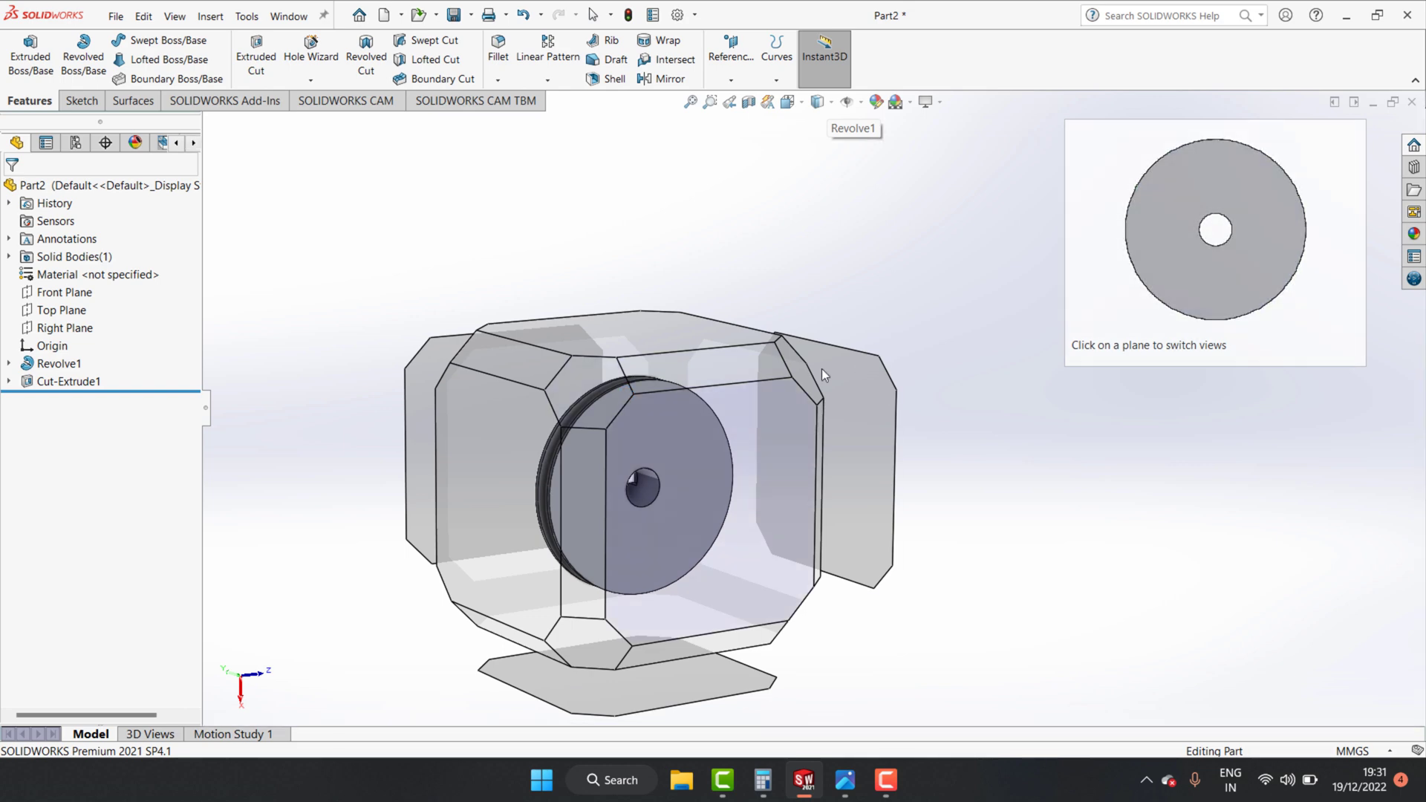
click(809, 371)
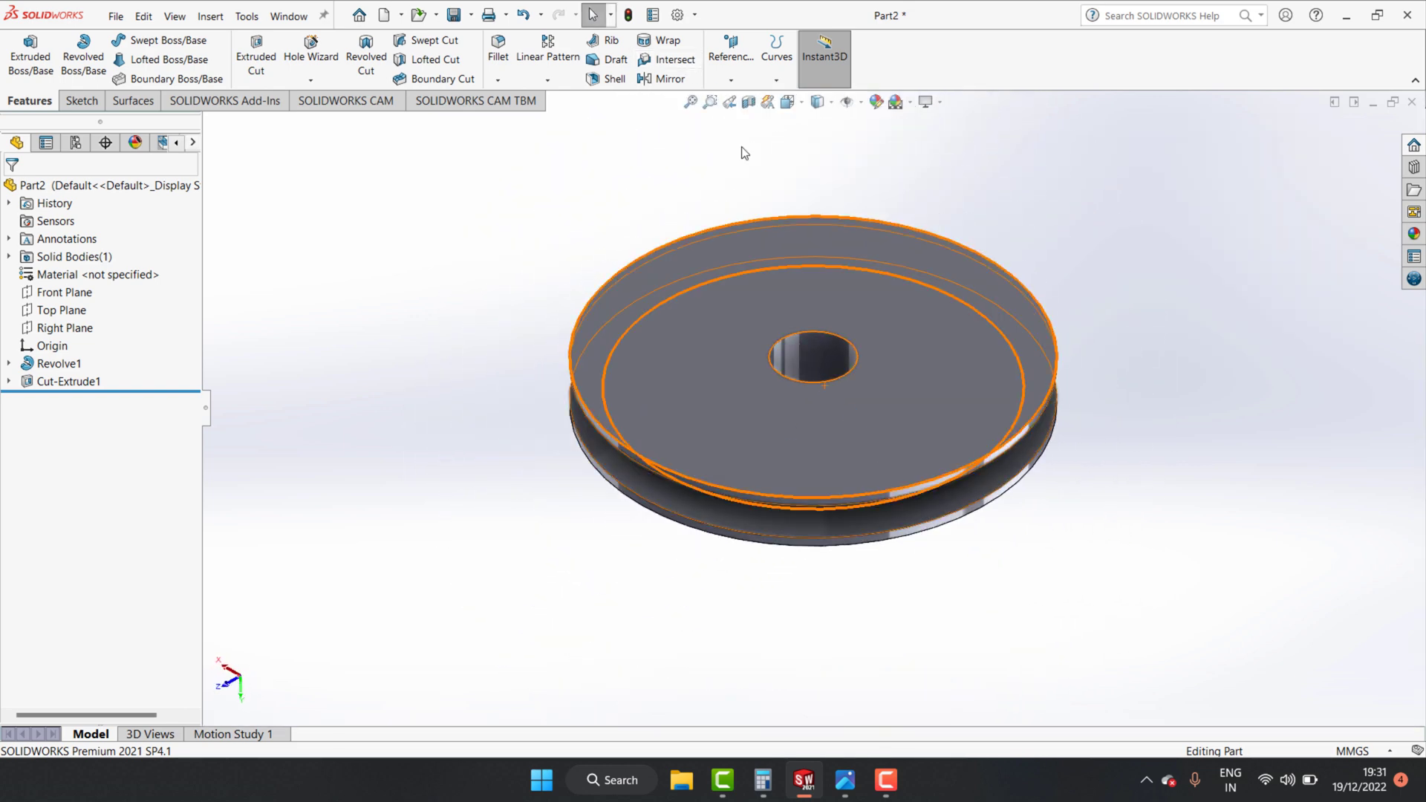
click(788, 101)
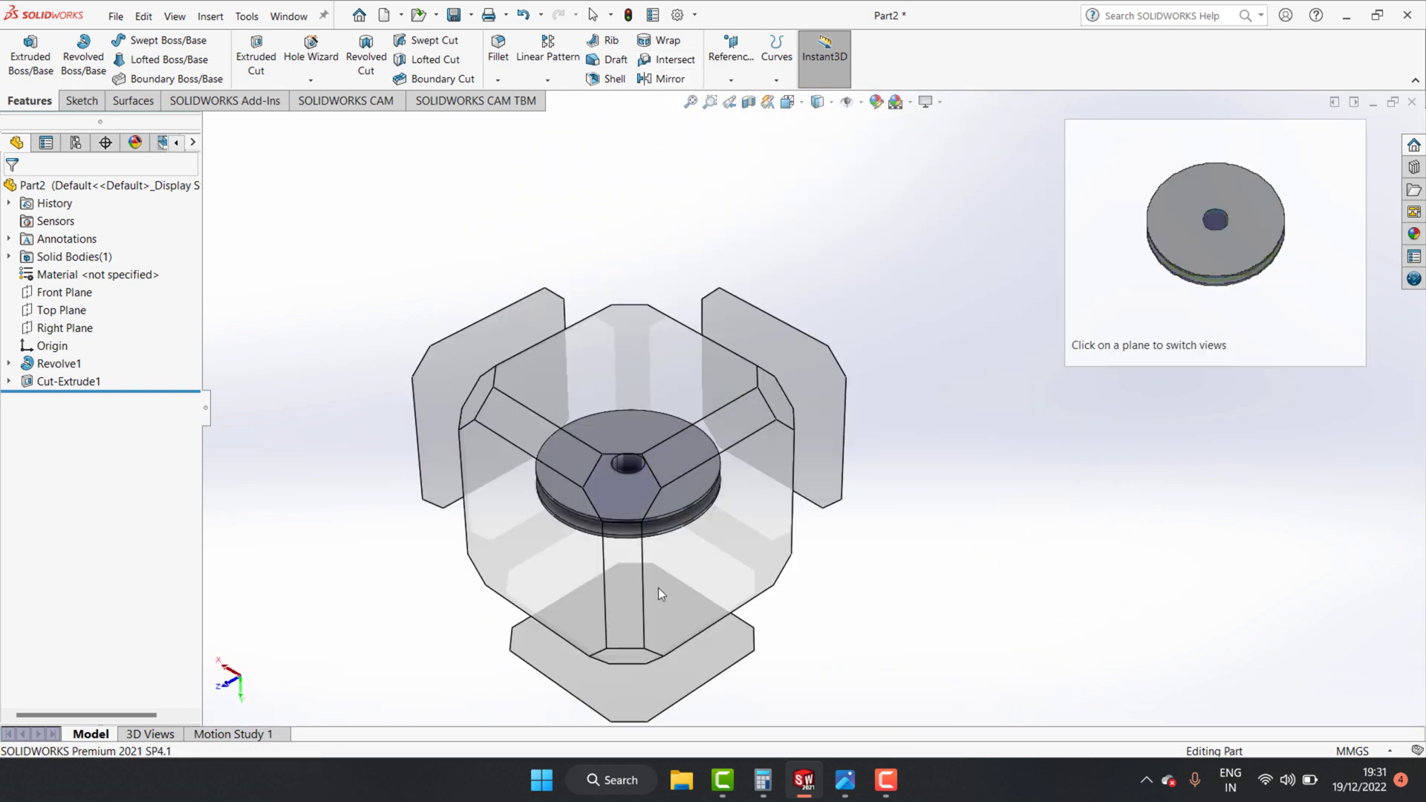
click(634, 667)
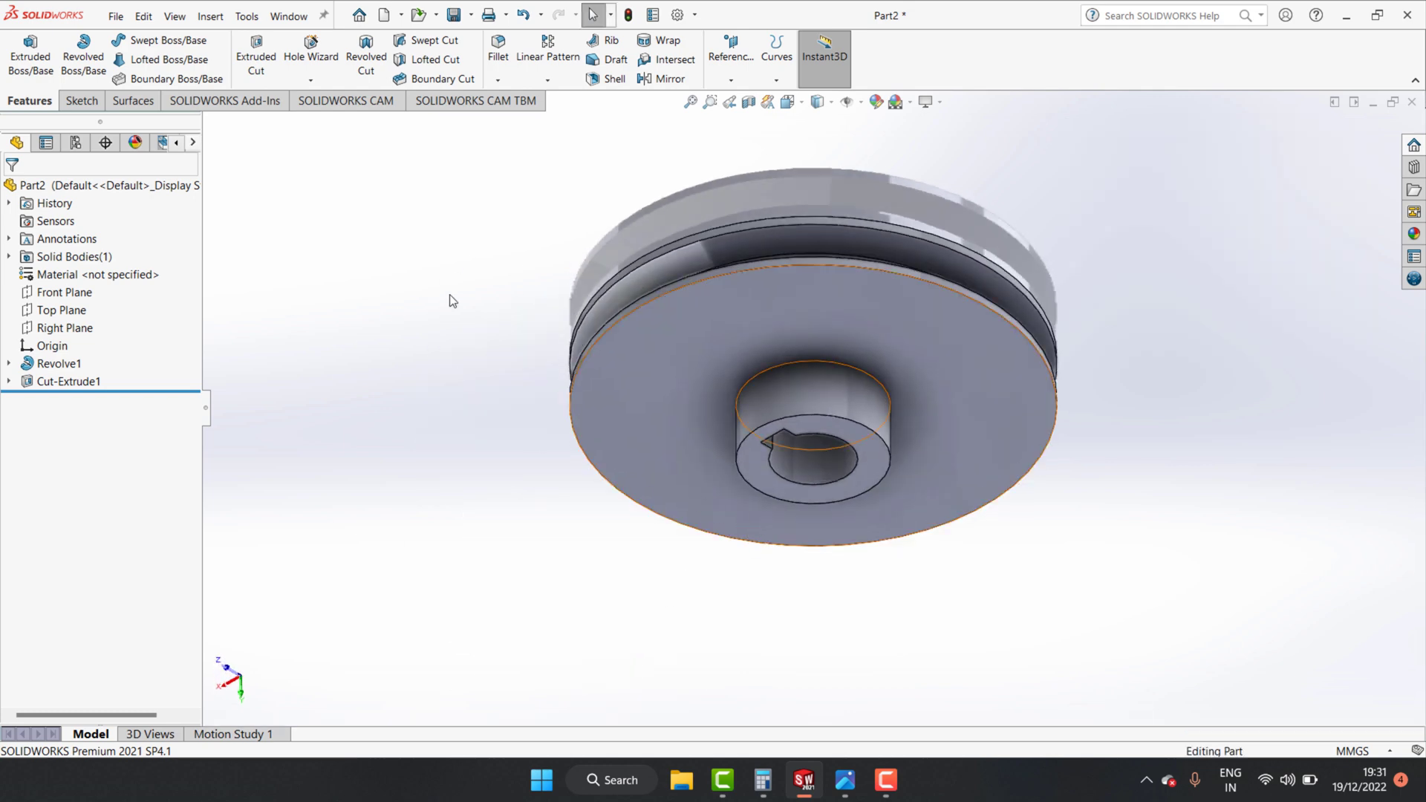
key(ctrl+z)
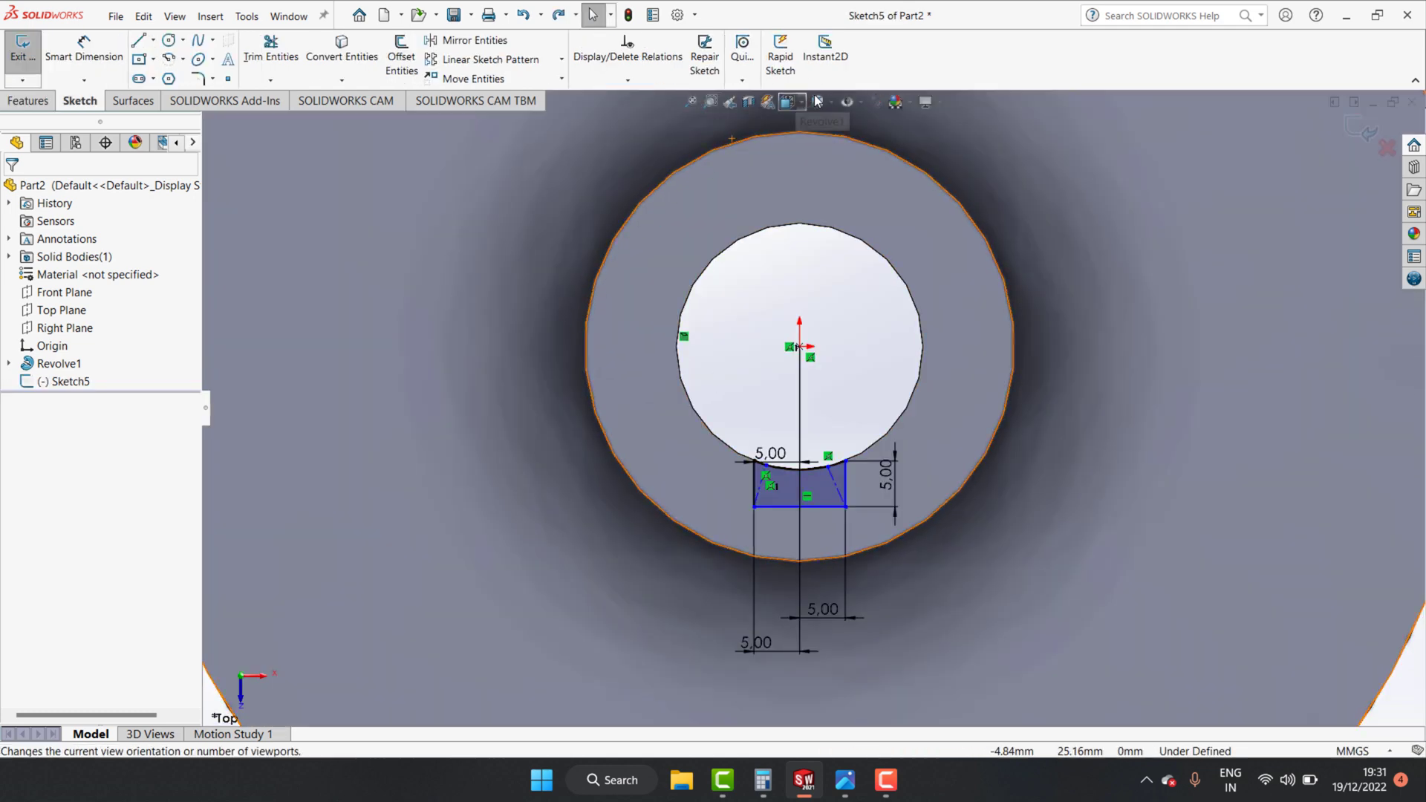
From an isometric view, extrude-cut the keyway sketch 162 mm blind through the hub bore.
click(797, 106)
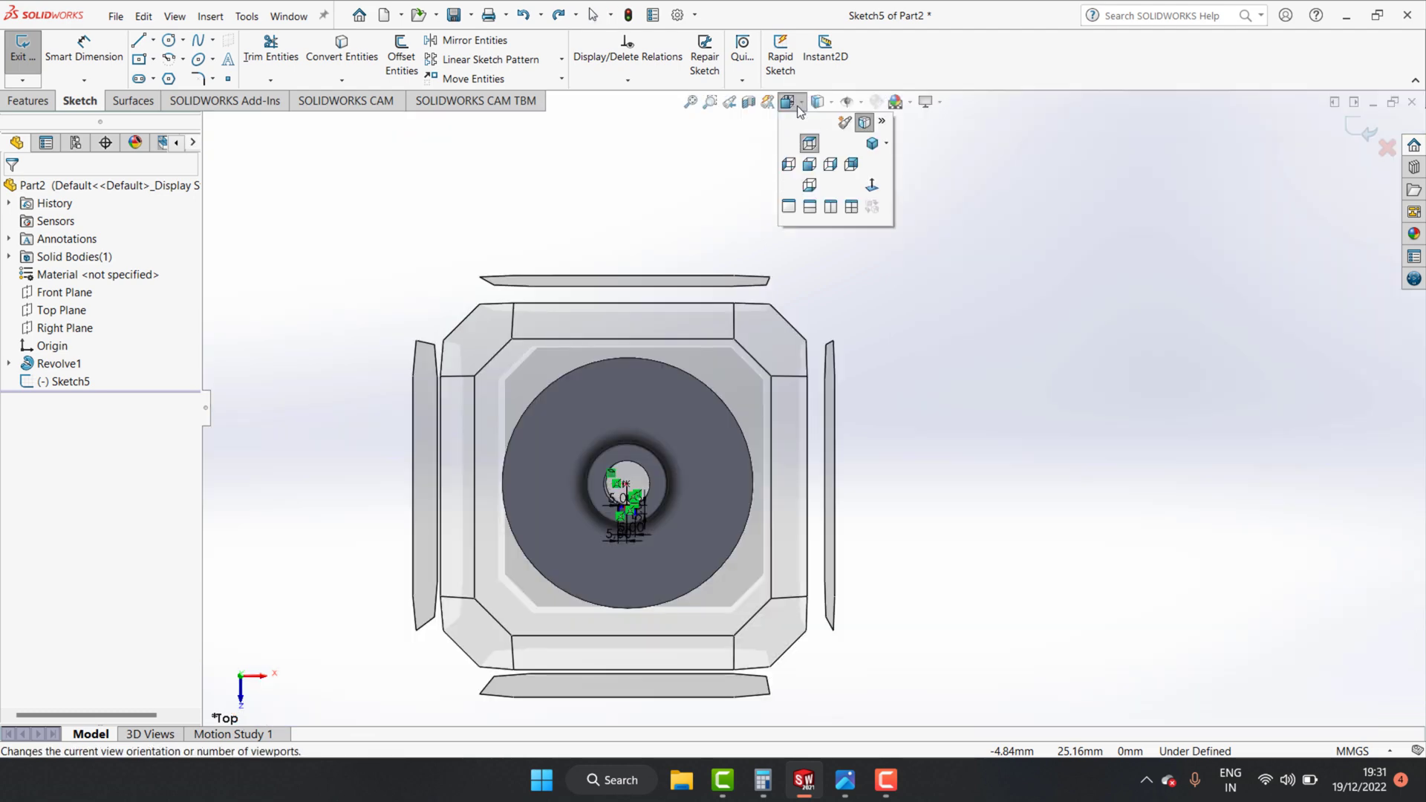
click(782, 341)
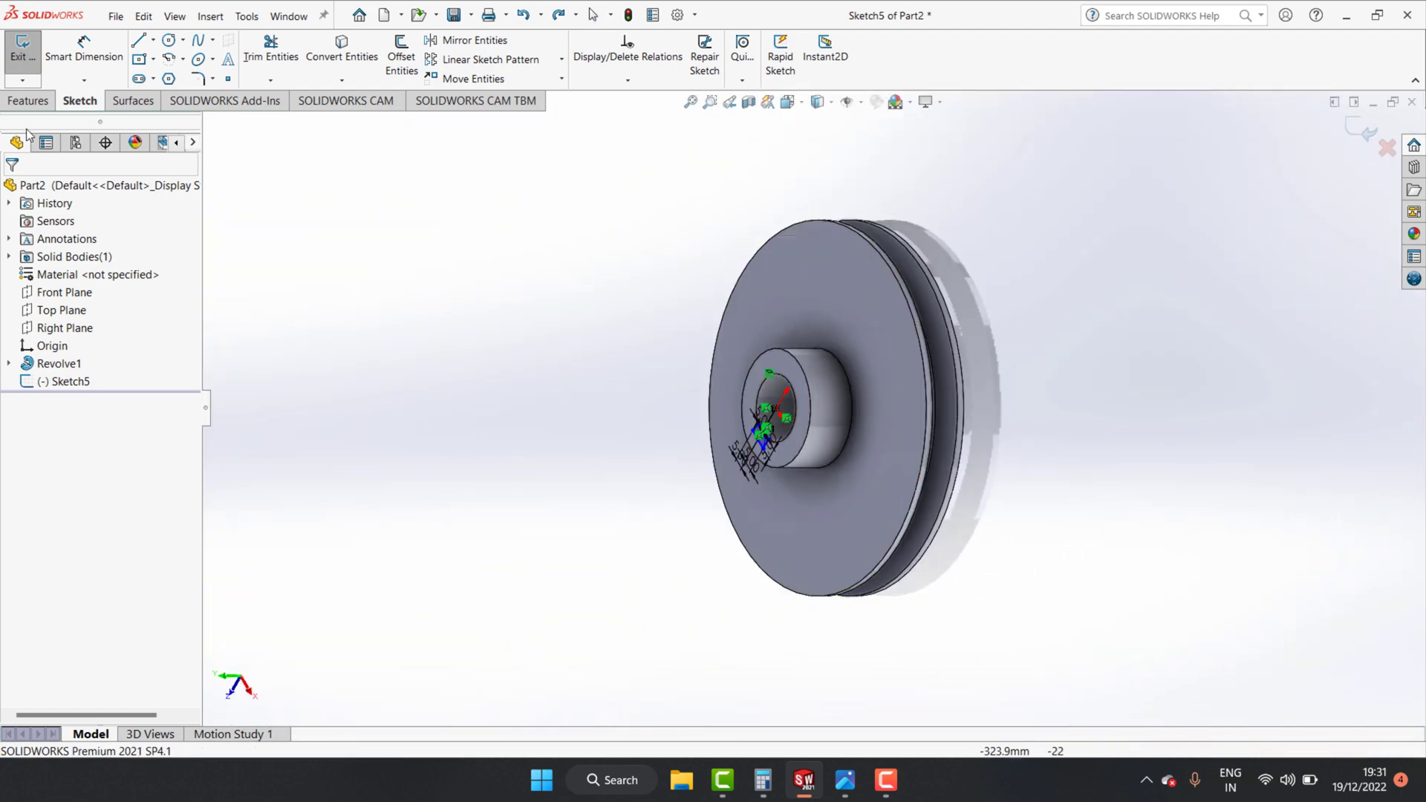
click(39, 104)
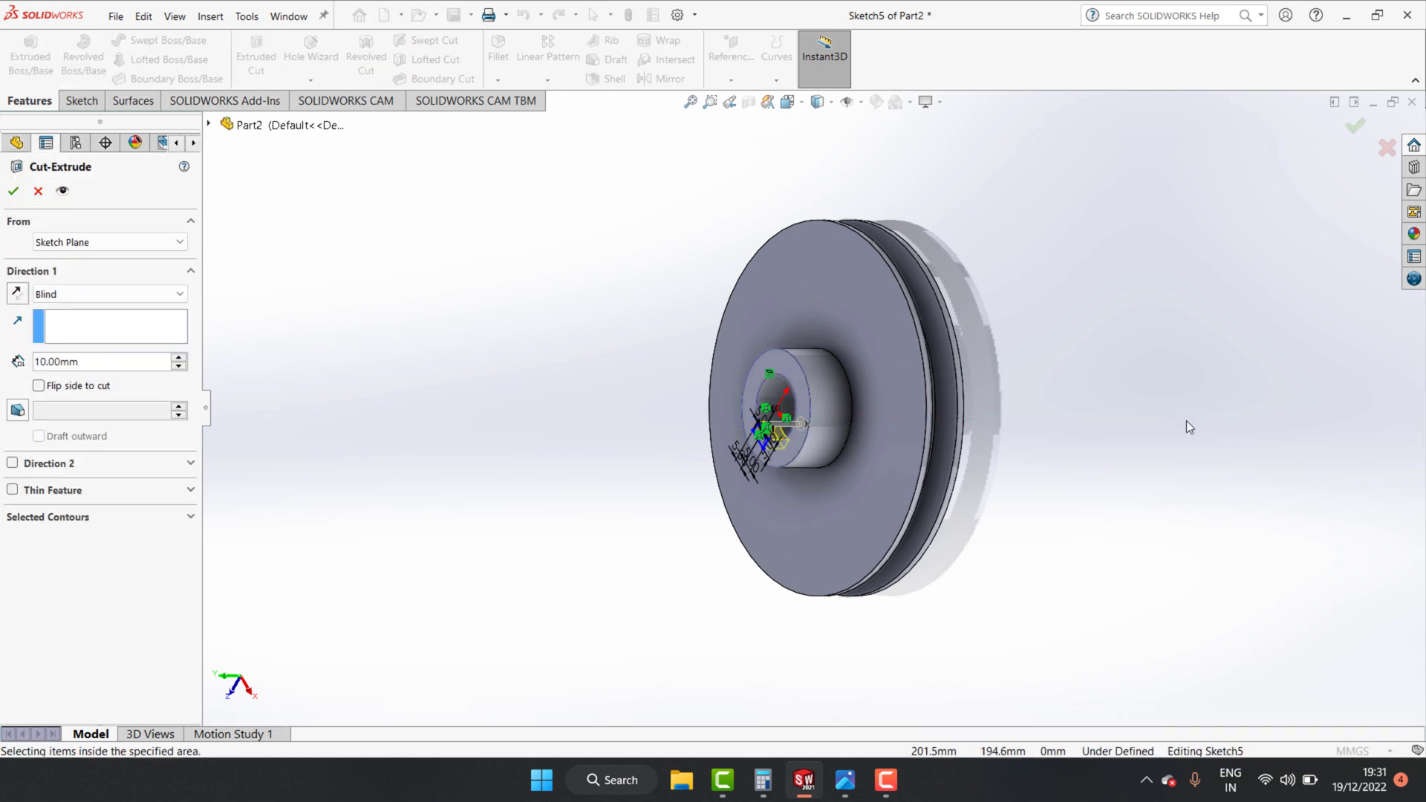
drag(801, 423, 1122, 470)
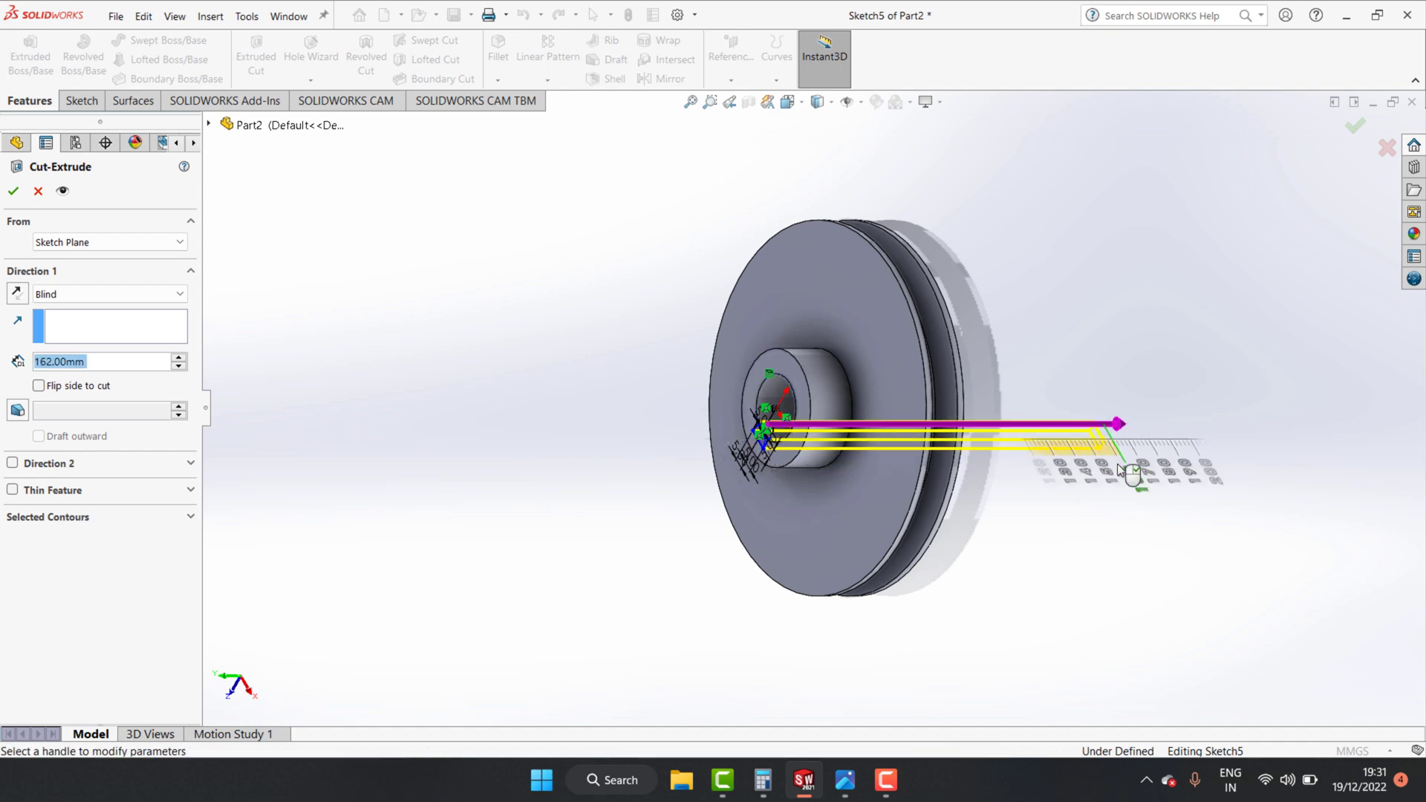
click(14, 191)
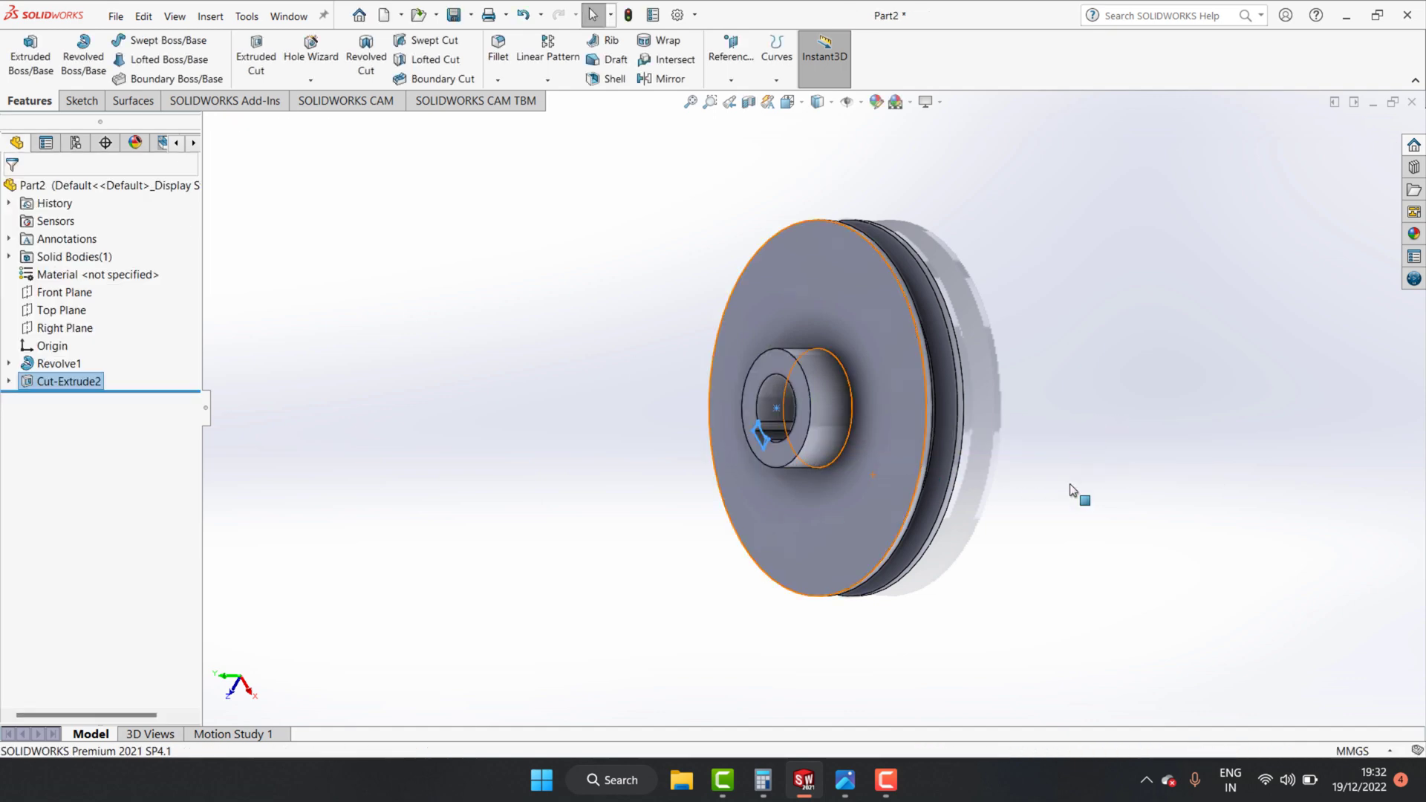
Inspect the hub face head-on, then return to an isometric view fitted to the window.
scroll(844, 483, down, 2)
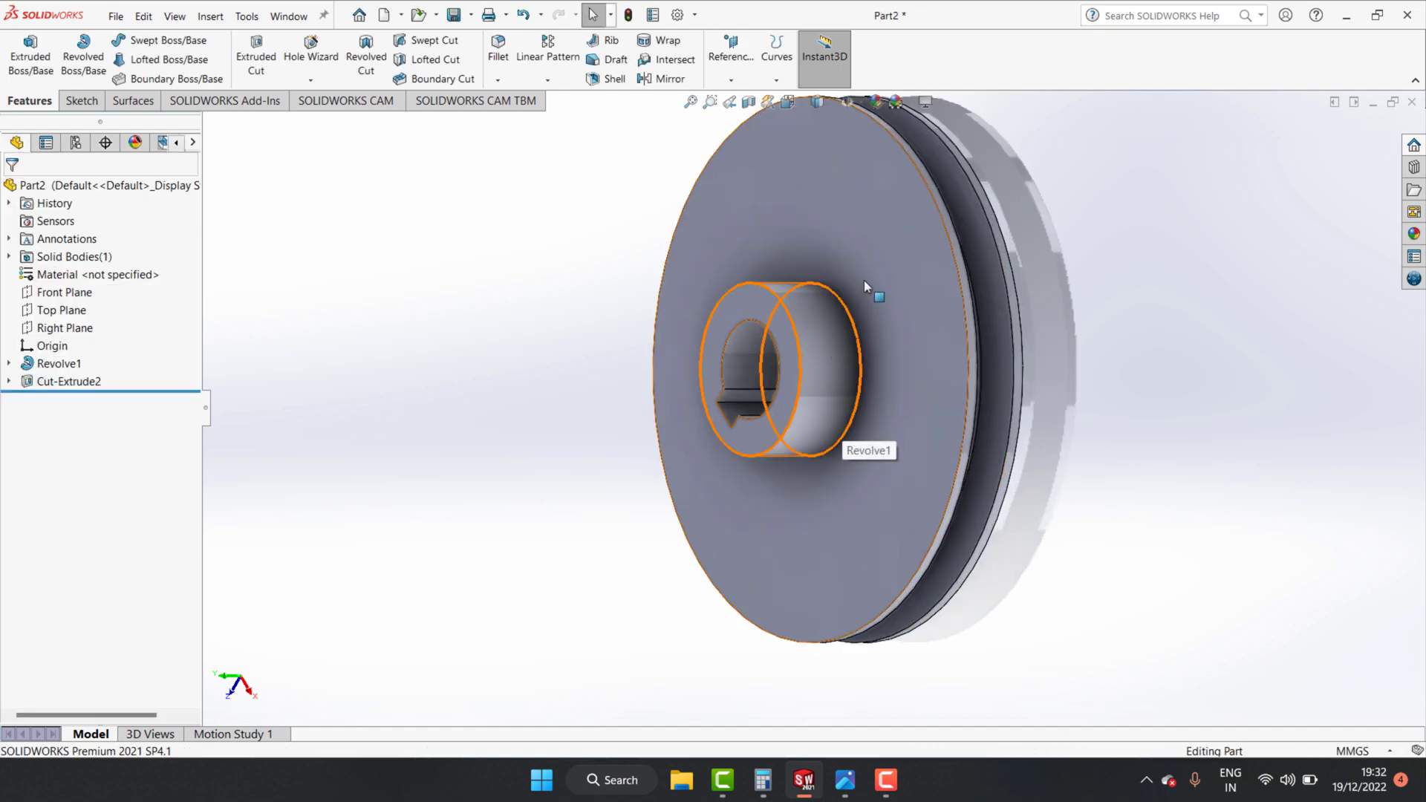
click(792, 349)
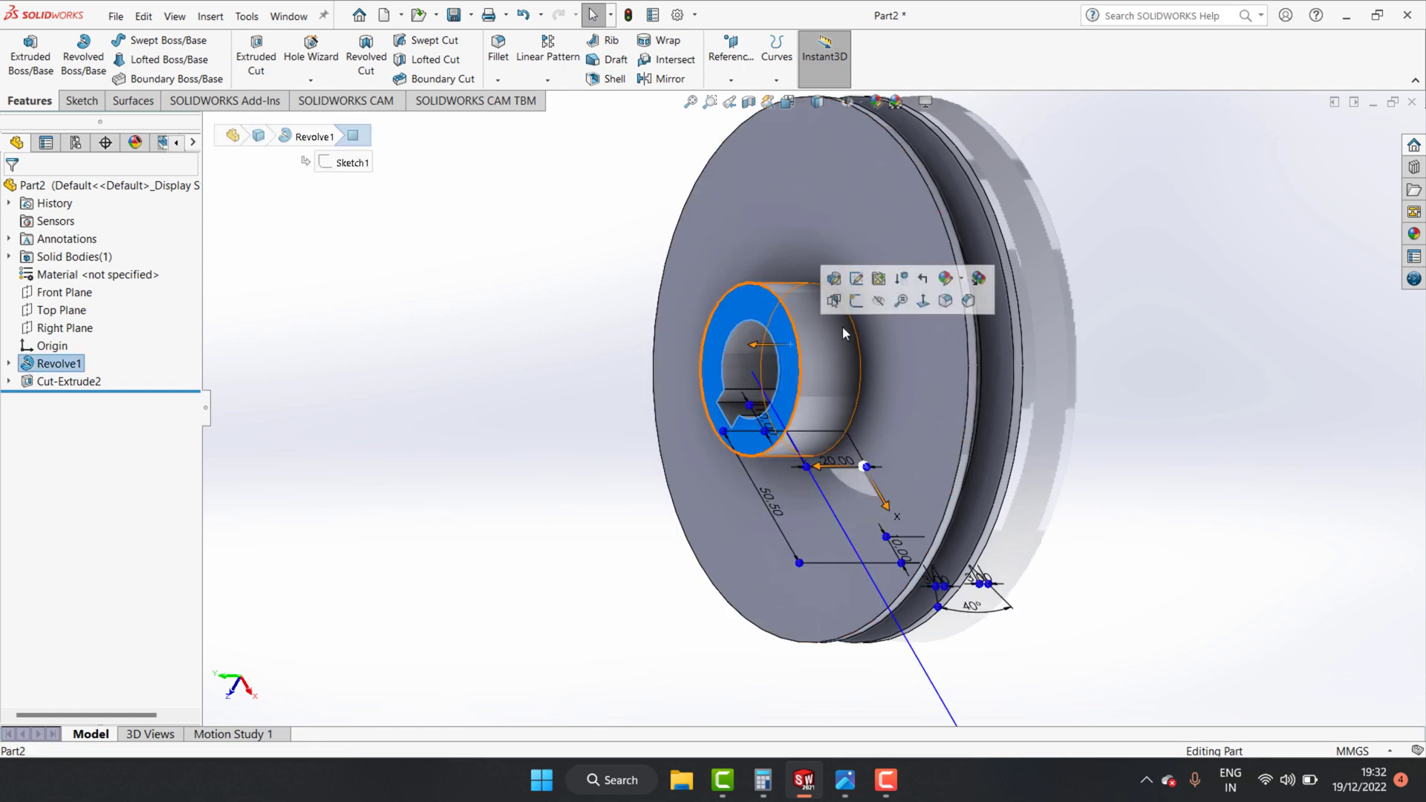
click(931, 311)
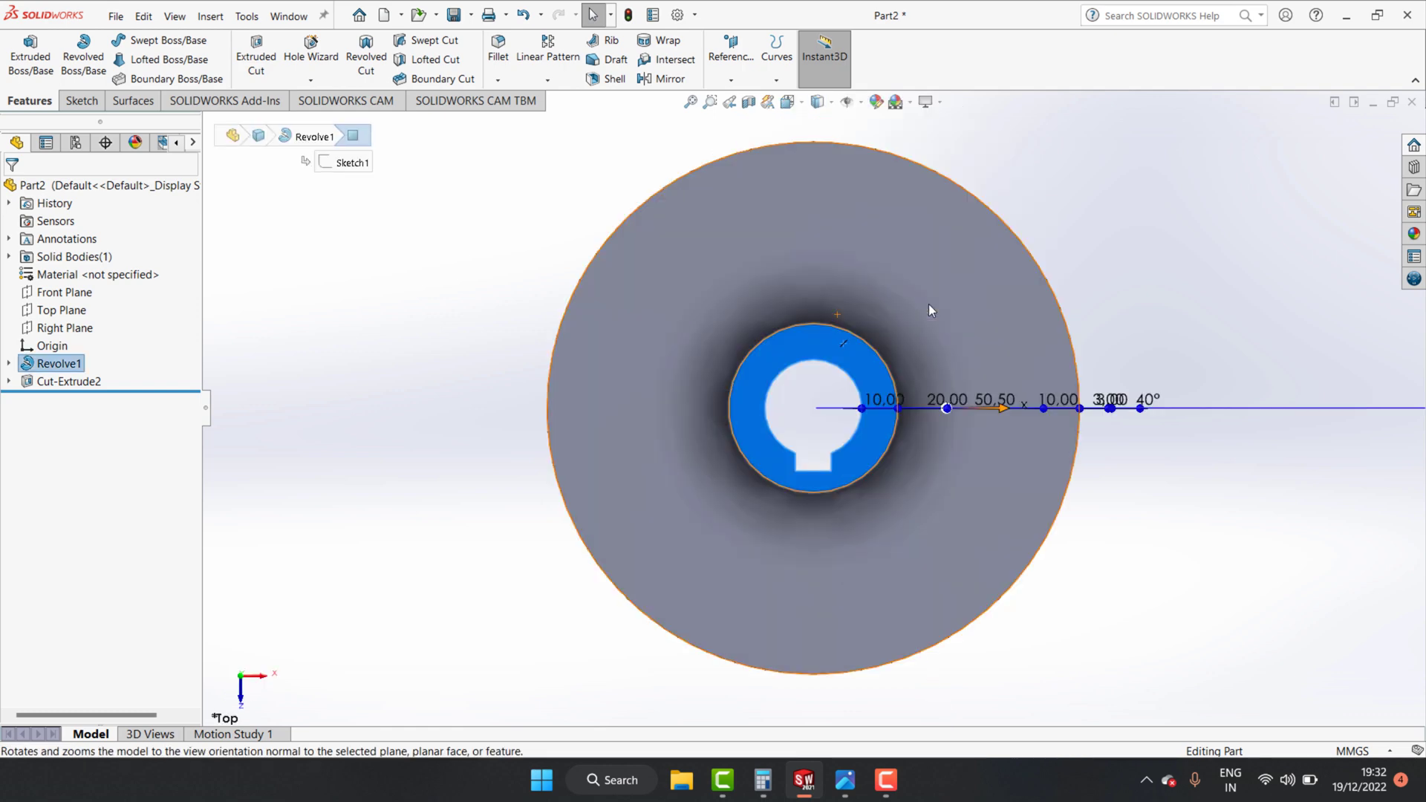
click(1189, 238)
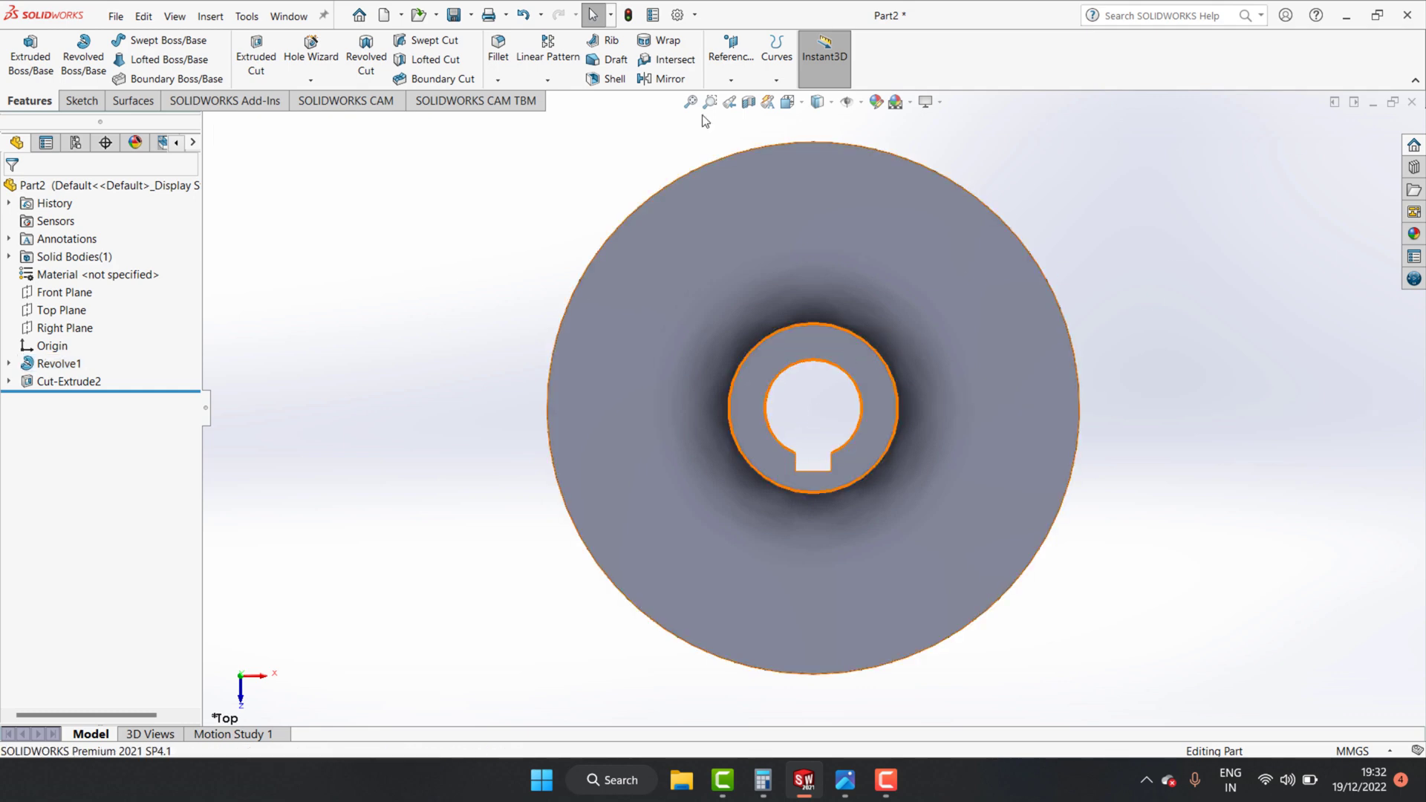
click(831, 103)
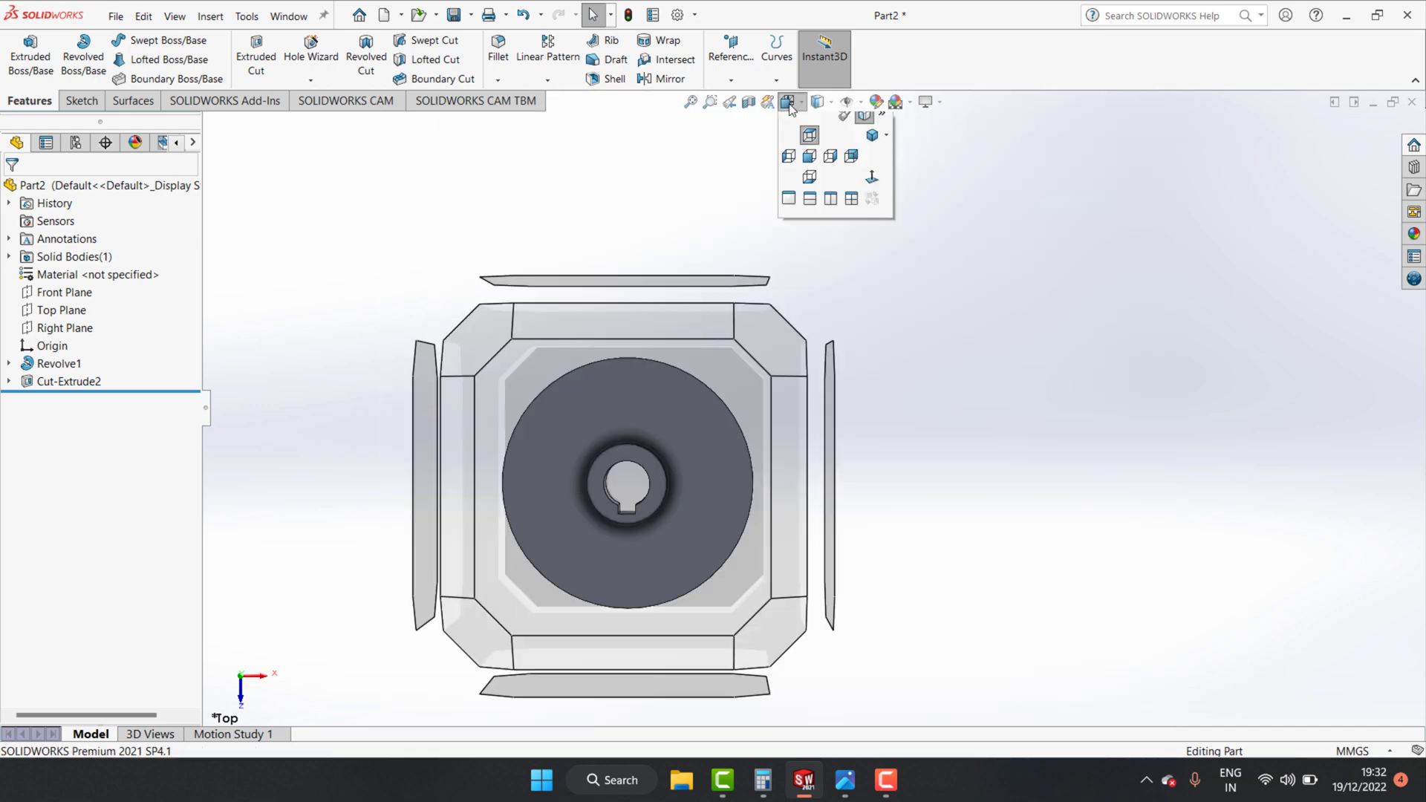
click(767, 338)
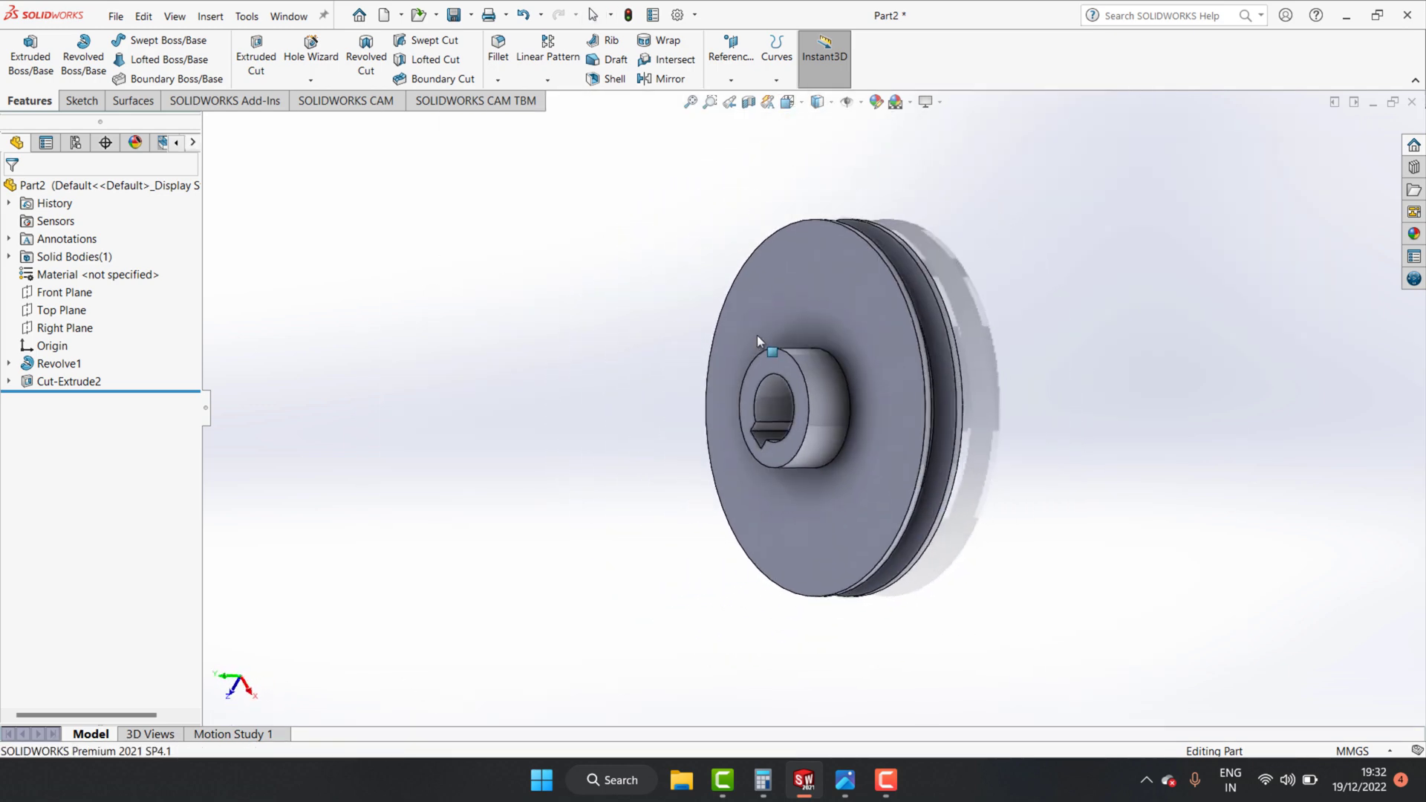
key(f)
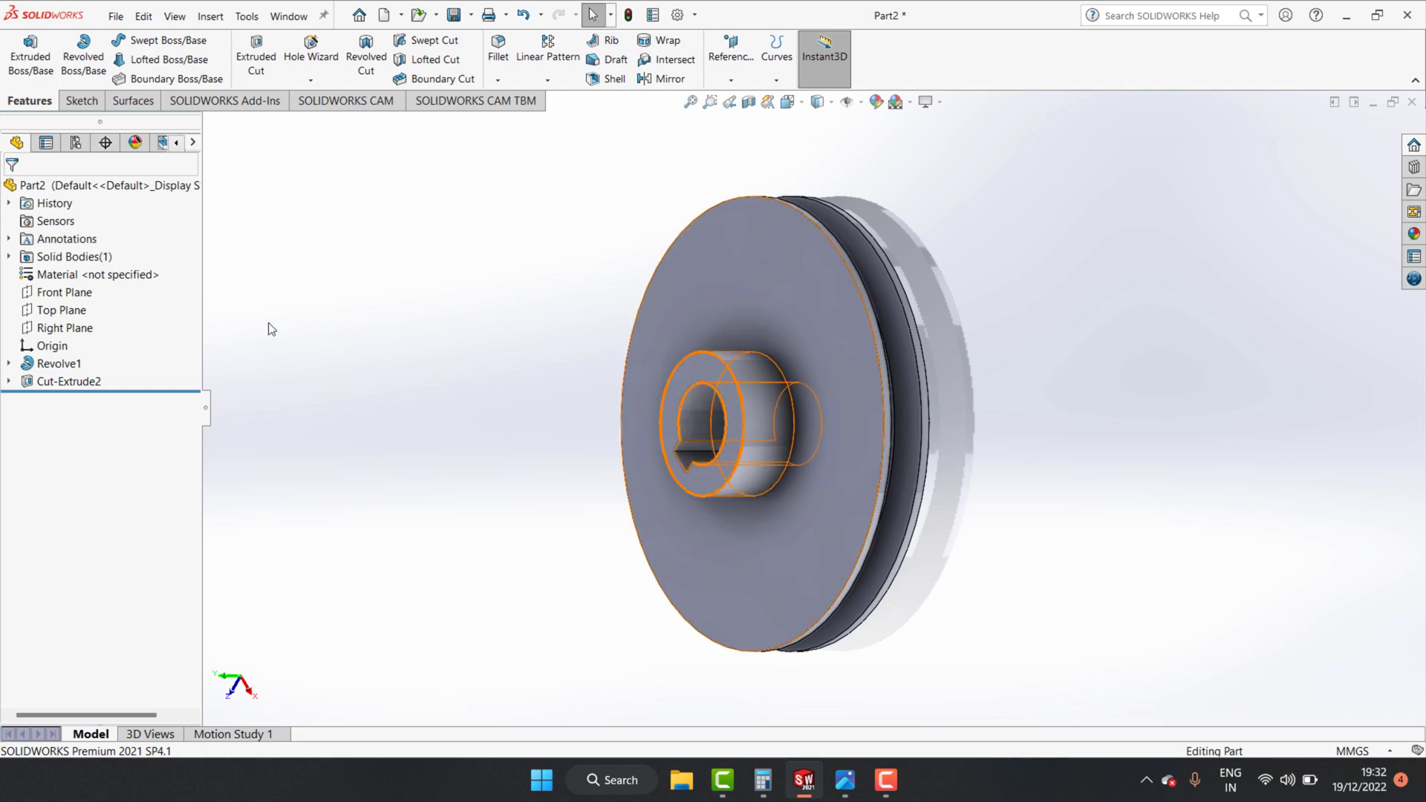
Select the Front Plane, view it face-on, and start a circle sketch on it.
click(57, 317)
click(33, 294)
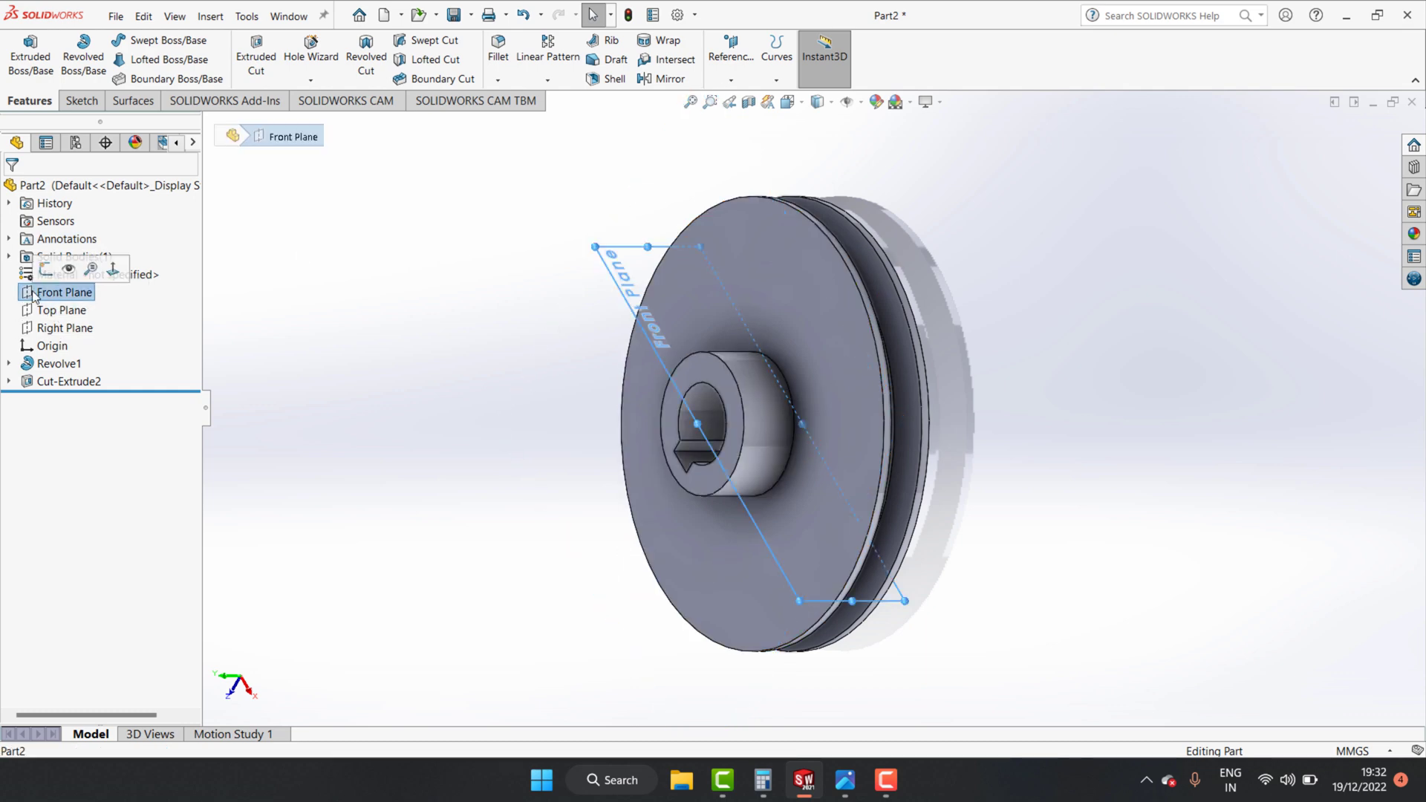
click(113, 270)
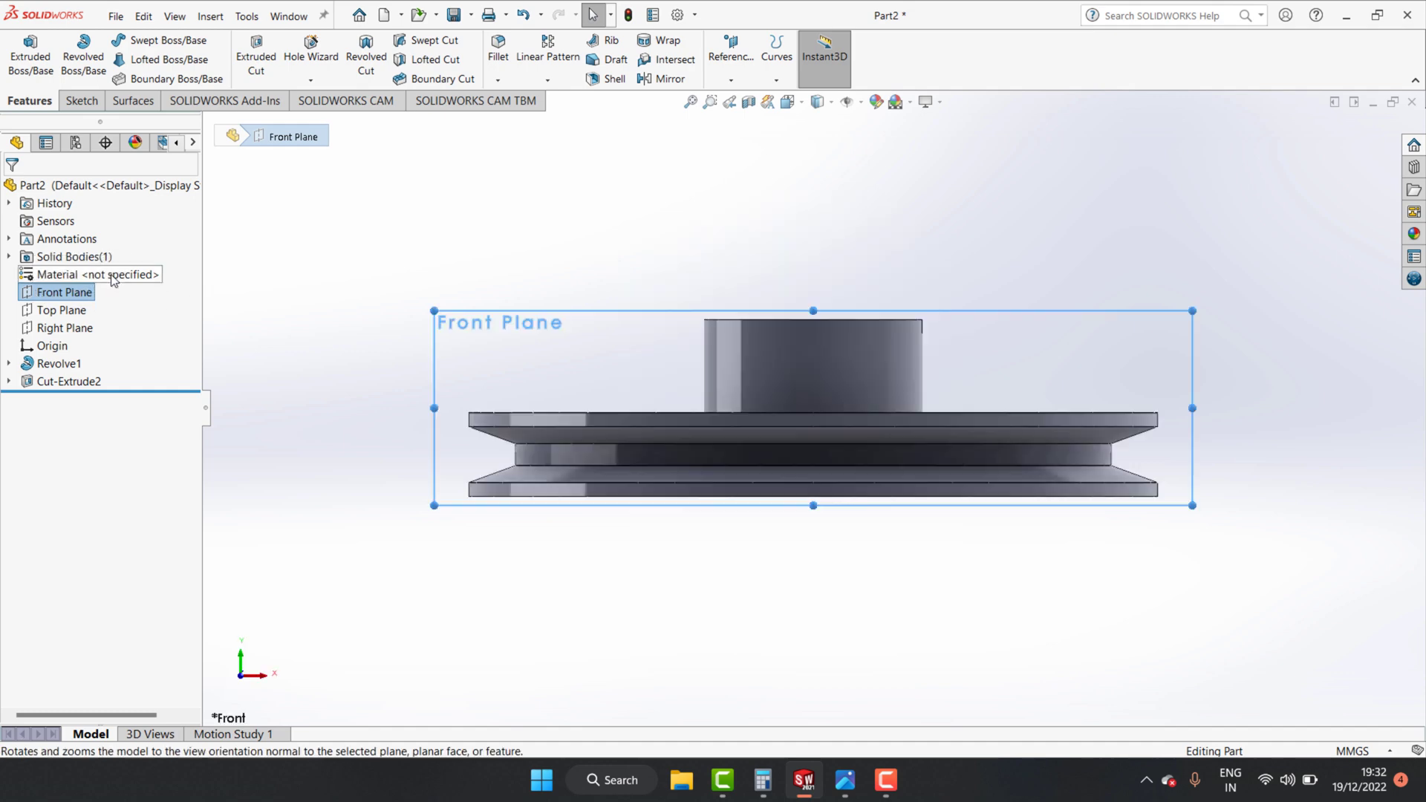
click(78, 104)
click(170, 41)
Sketch a first circle at the top of the hub and dimension it to Ø7 mm.
click(813, 319)
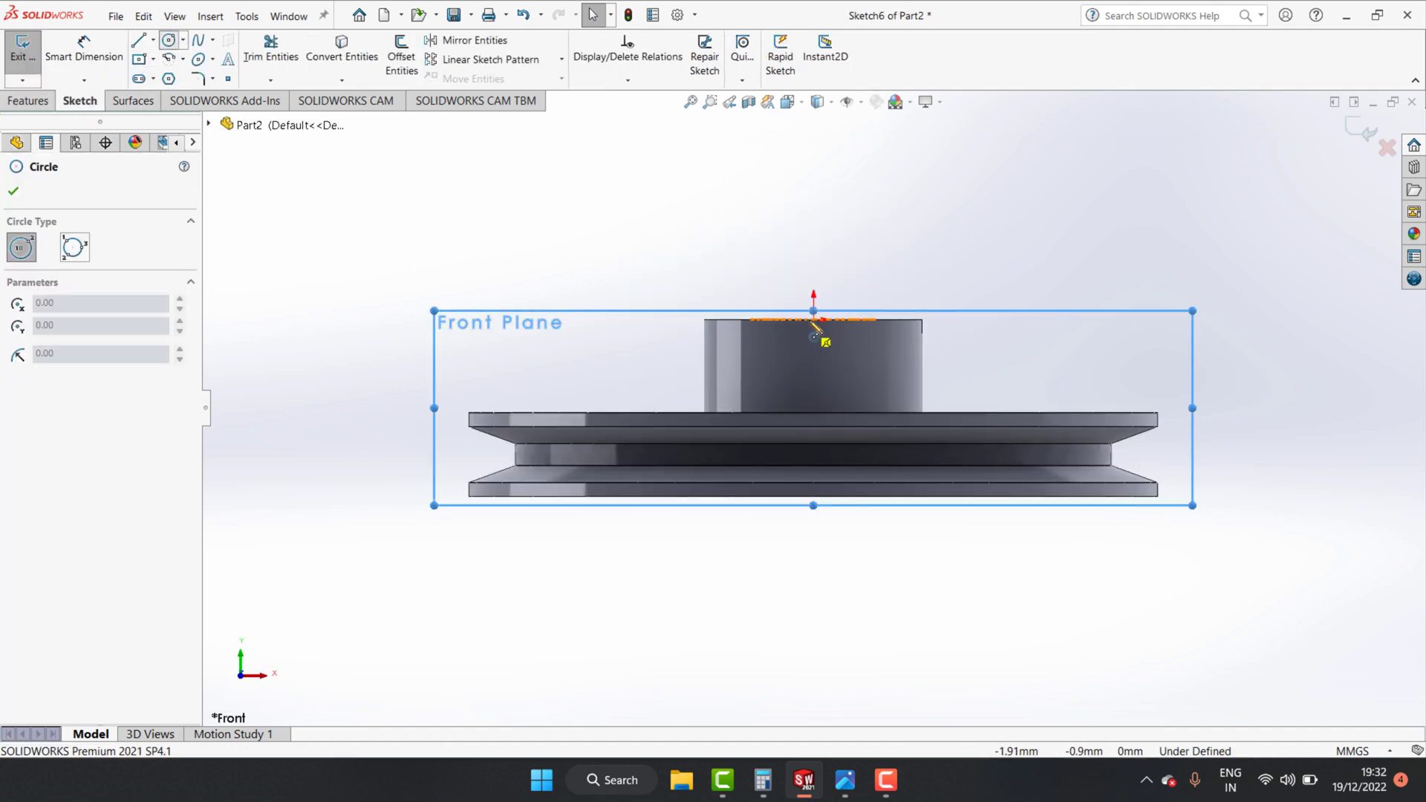
click(829, 353)
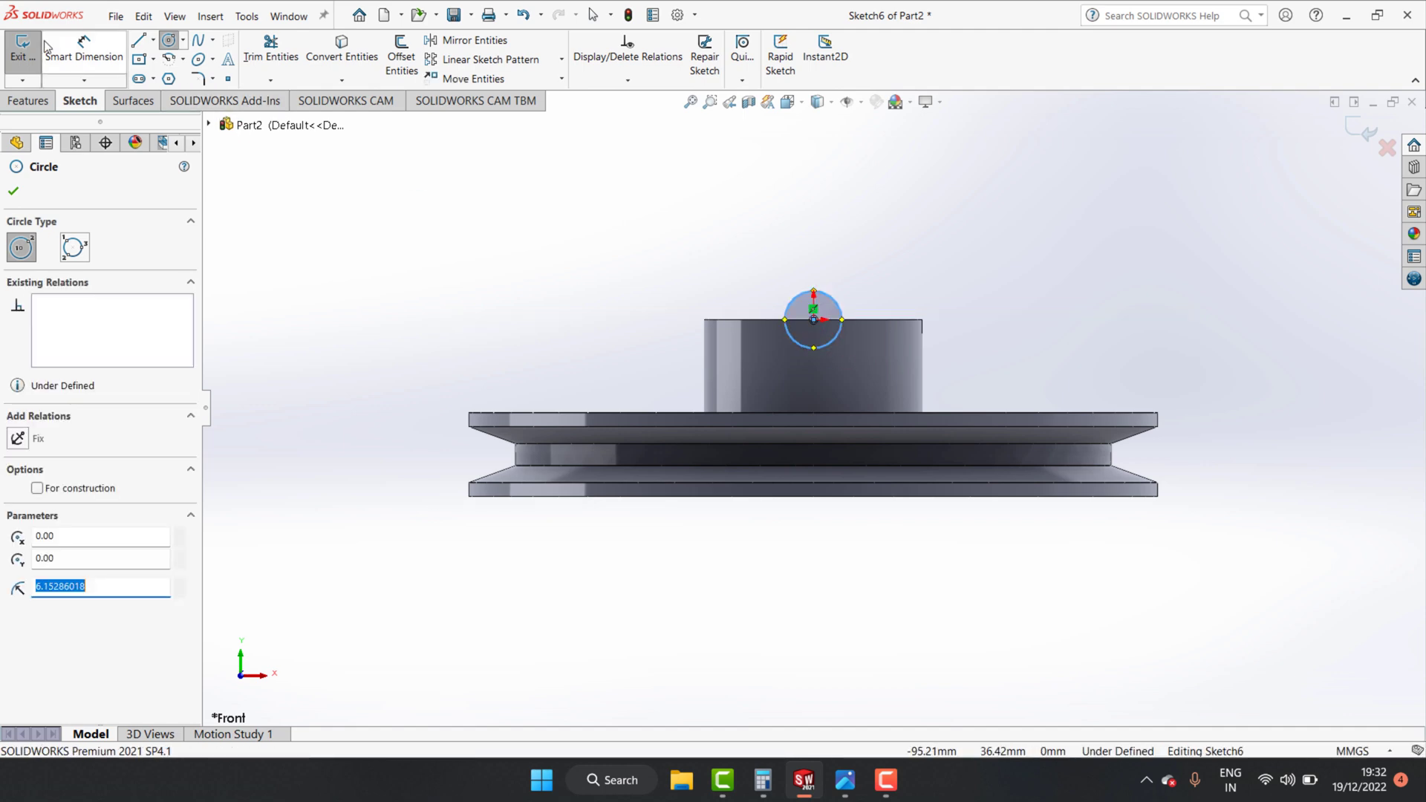
key(Escape)
key(d)
click(831, 303)
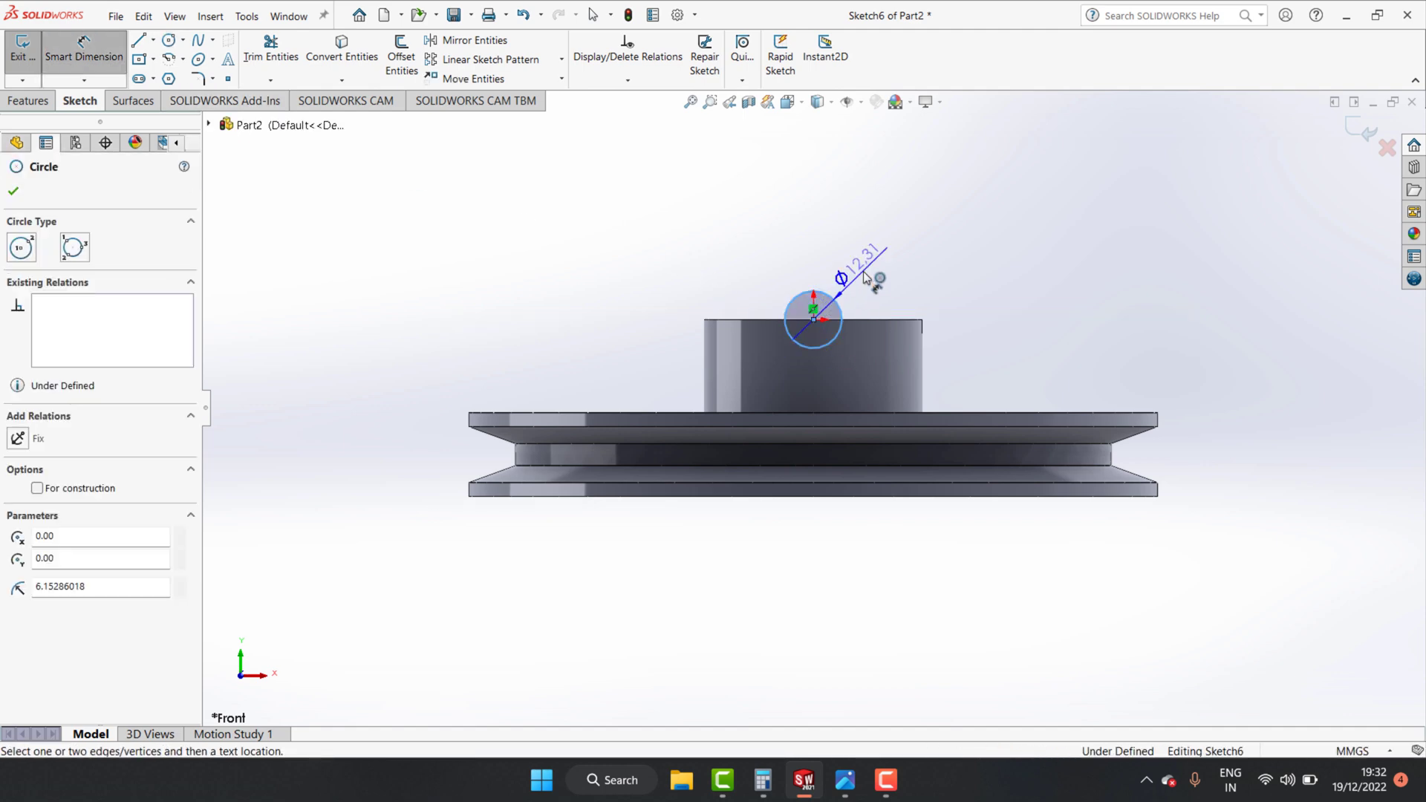
click(879, 275)
text(7)
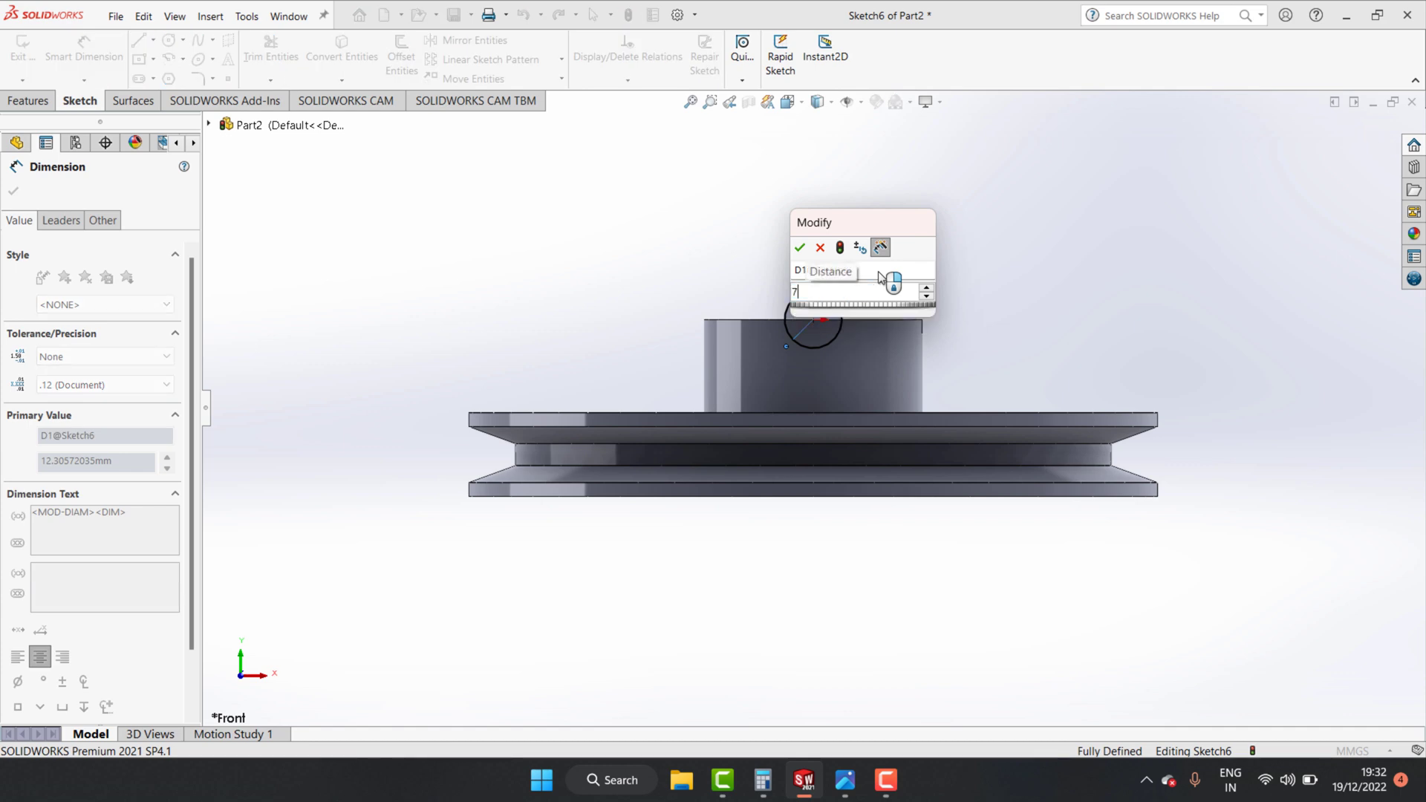
key(Return)
scroll(827, 339, down, 3)
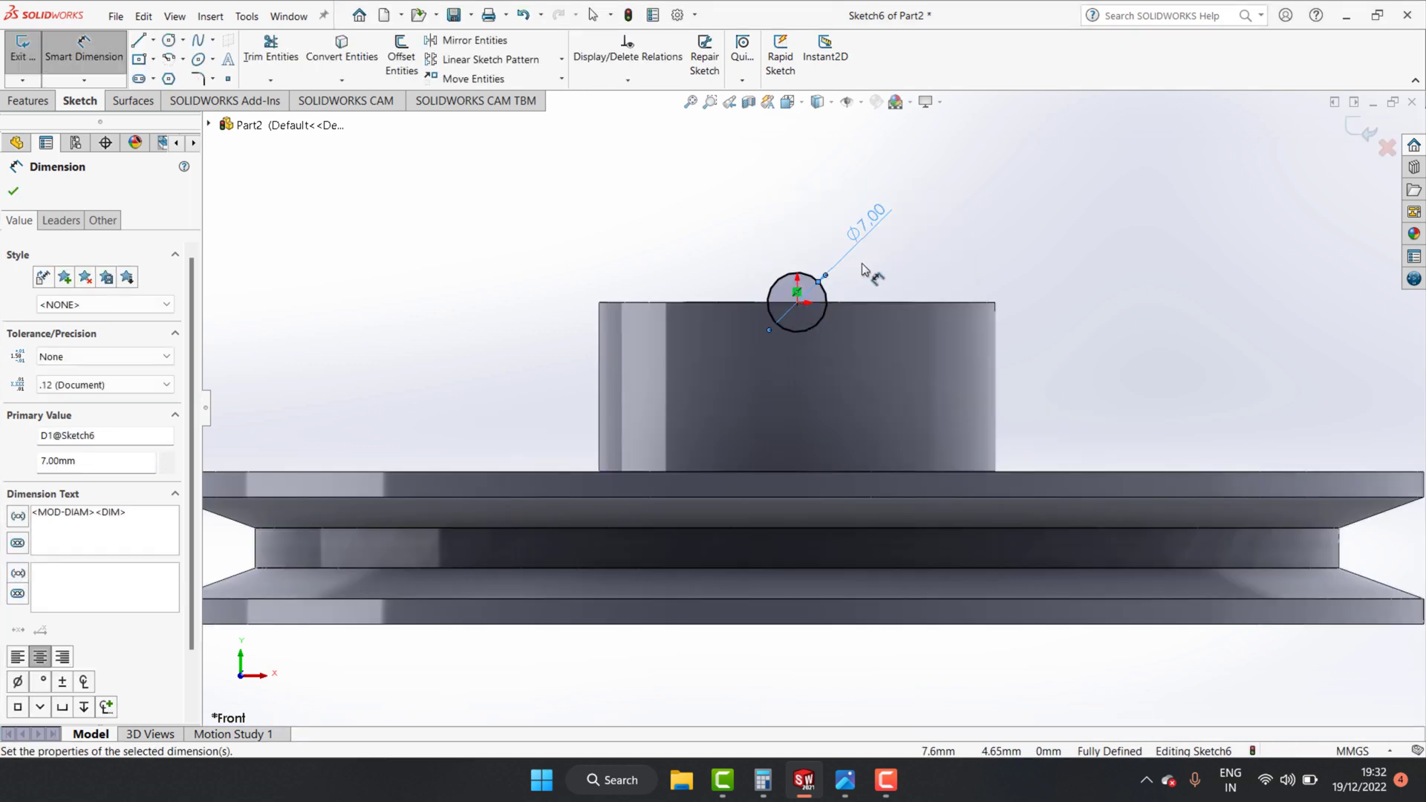
key(Escape)
key(f)
key(Escape)
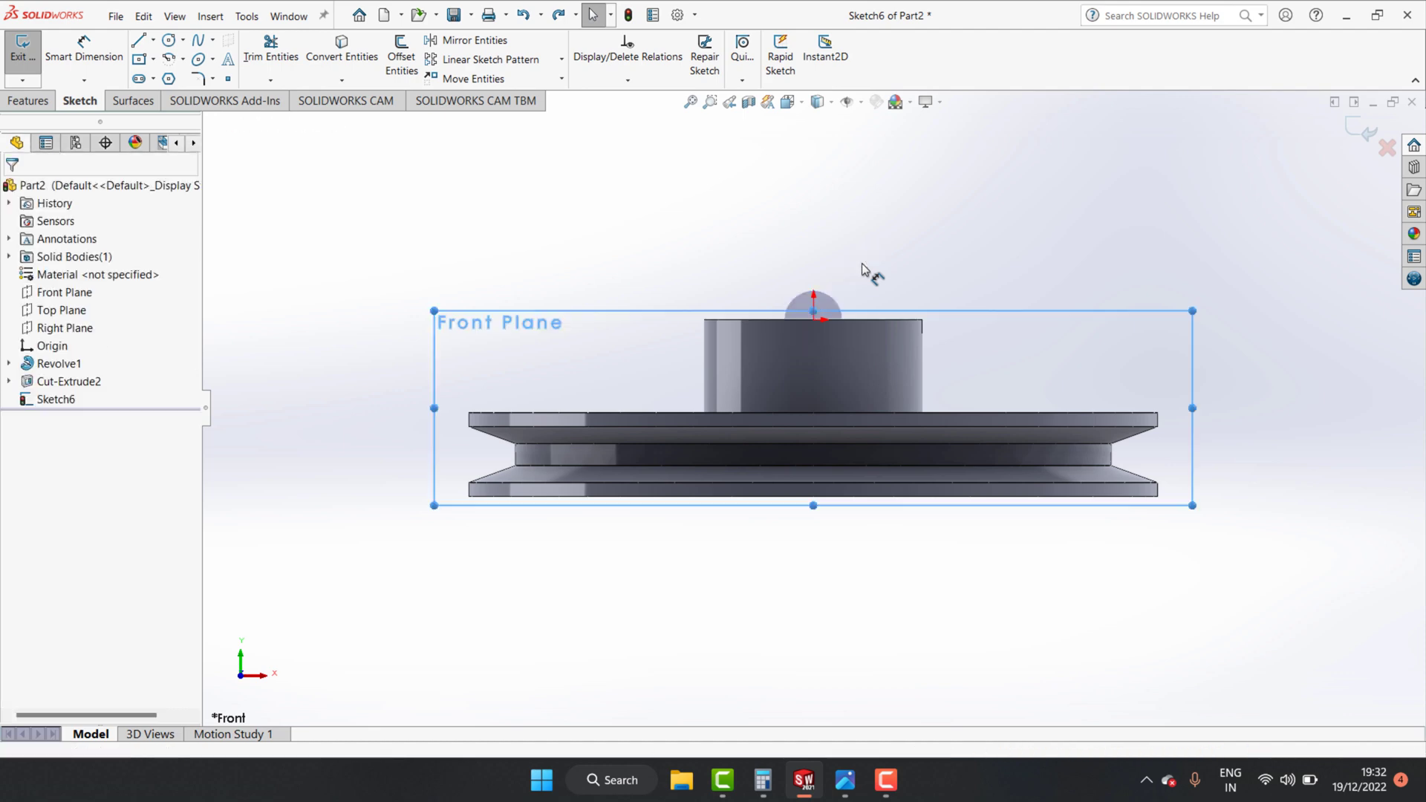
Redraw the cross-hole circle in the middle of the hub and dimension it to Ø7 mm.
click(168, 40)
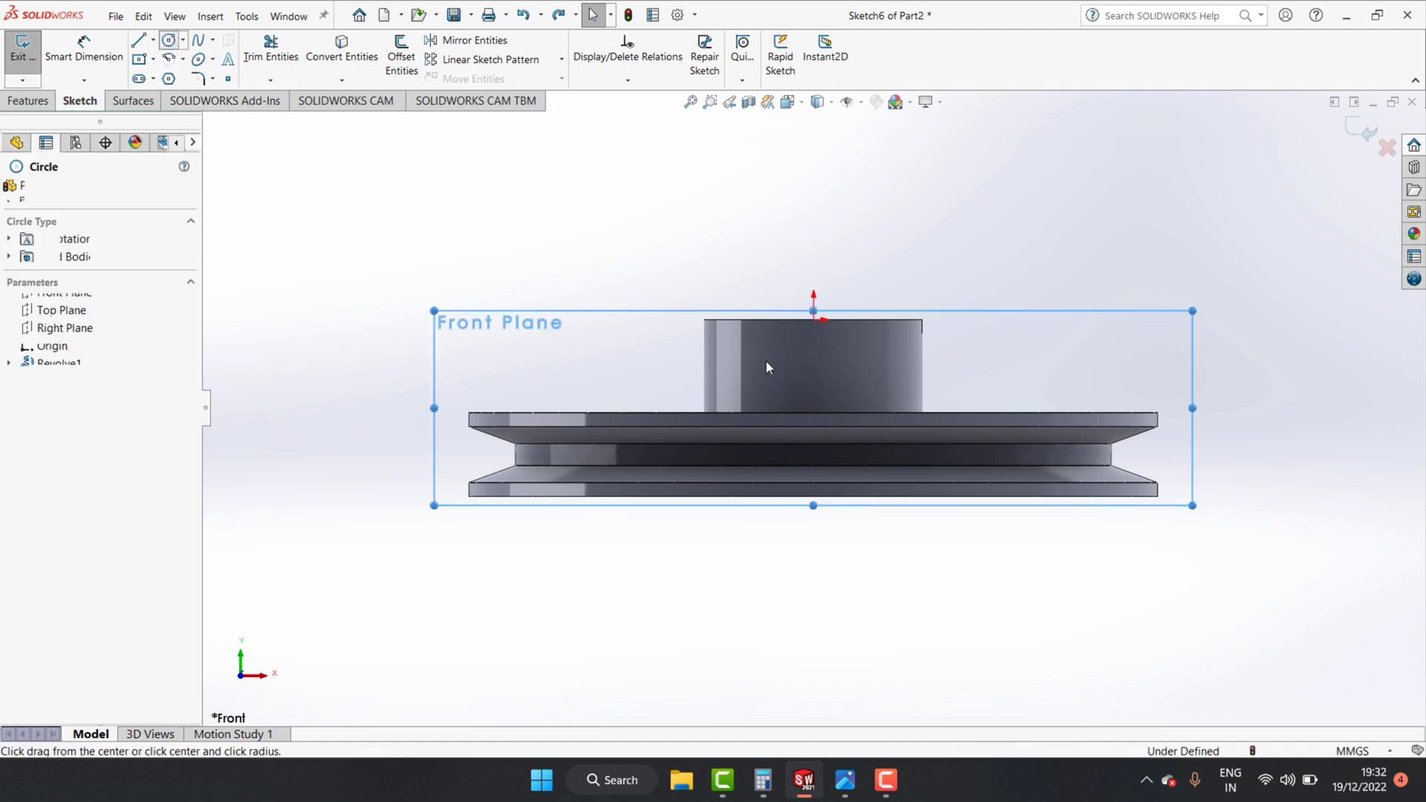
scroll(827, 367, down, 2)
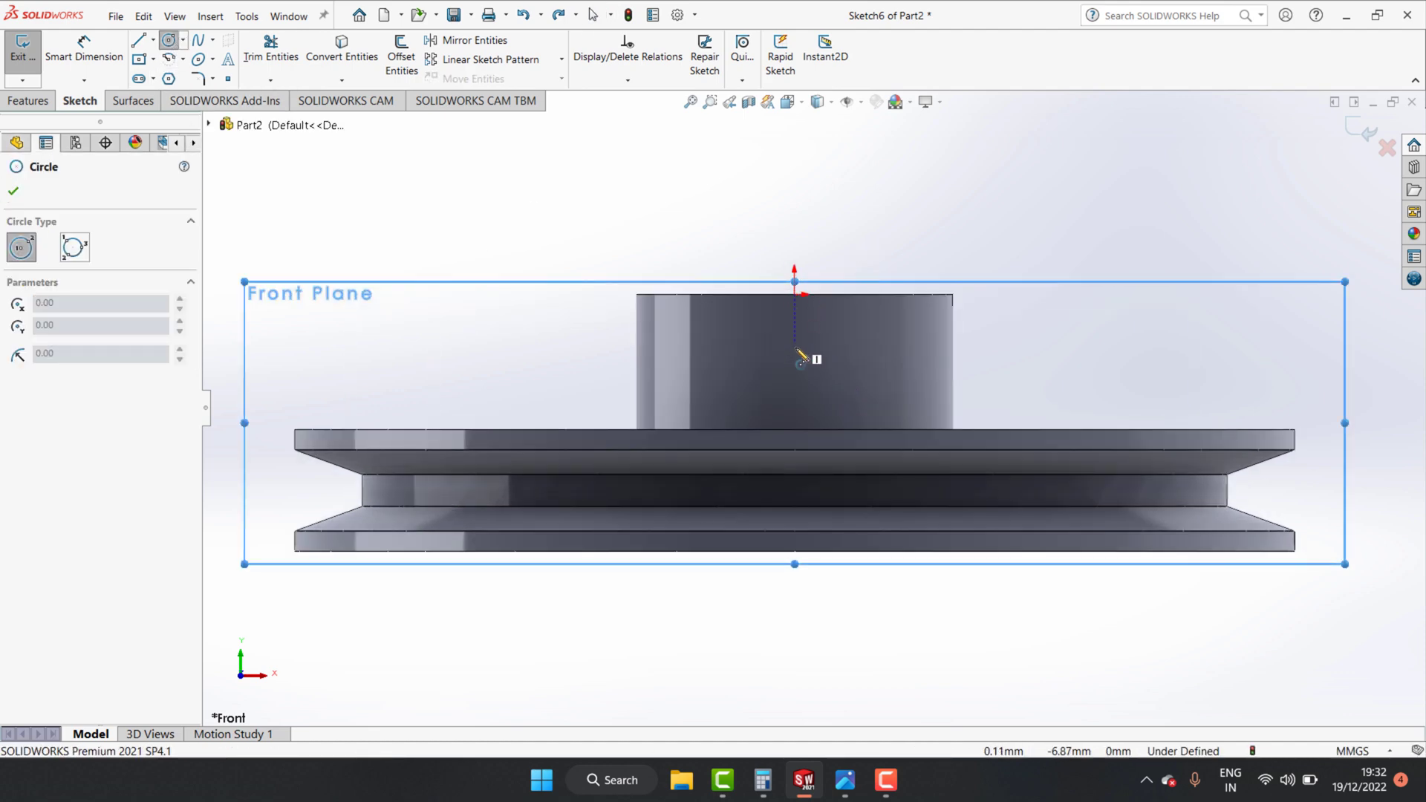
click(805, 367)
click(812, 356)
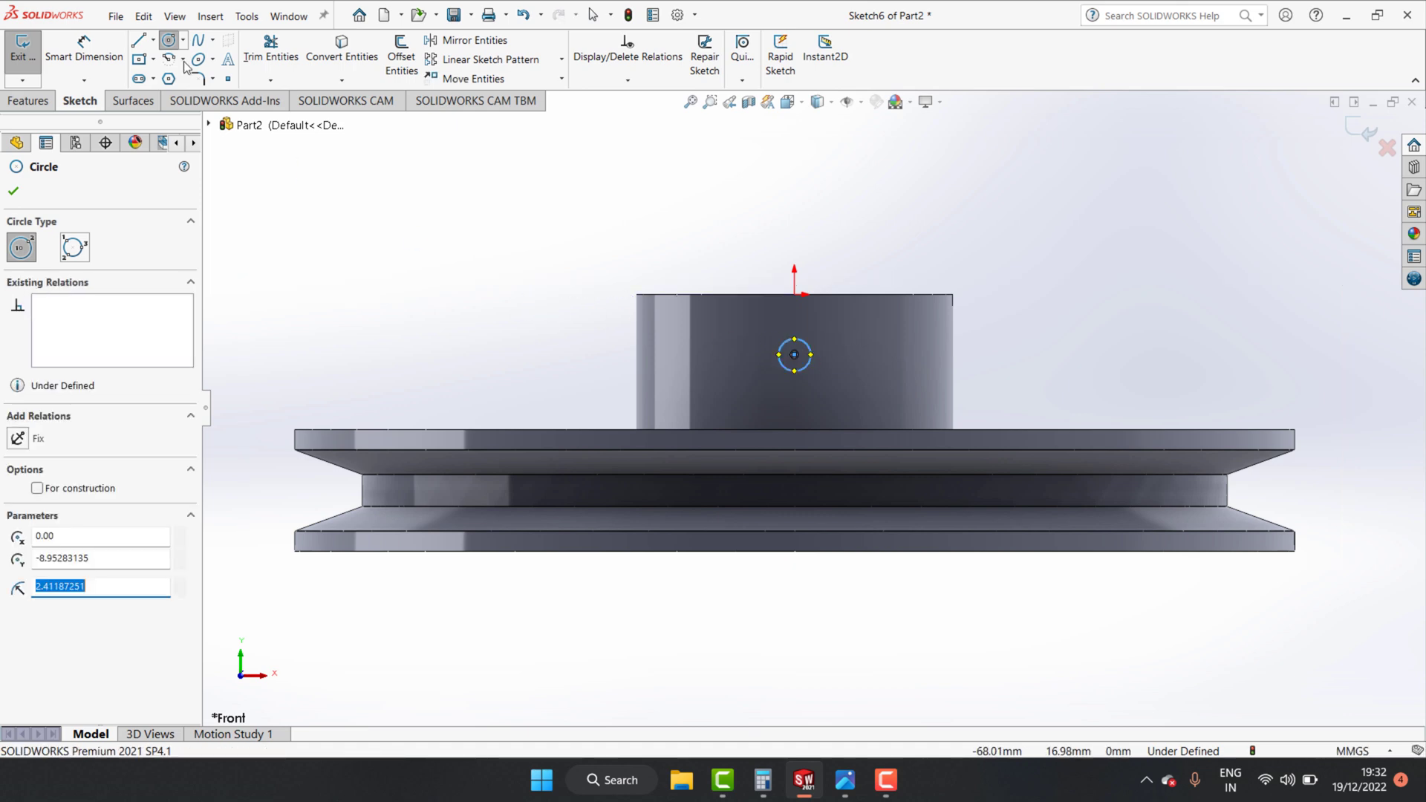
click(84, 52)
click(811, 356)
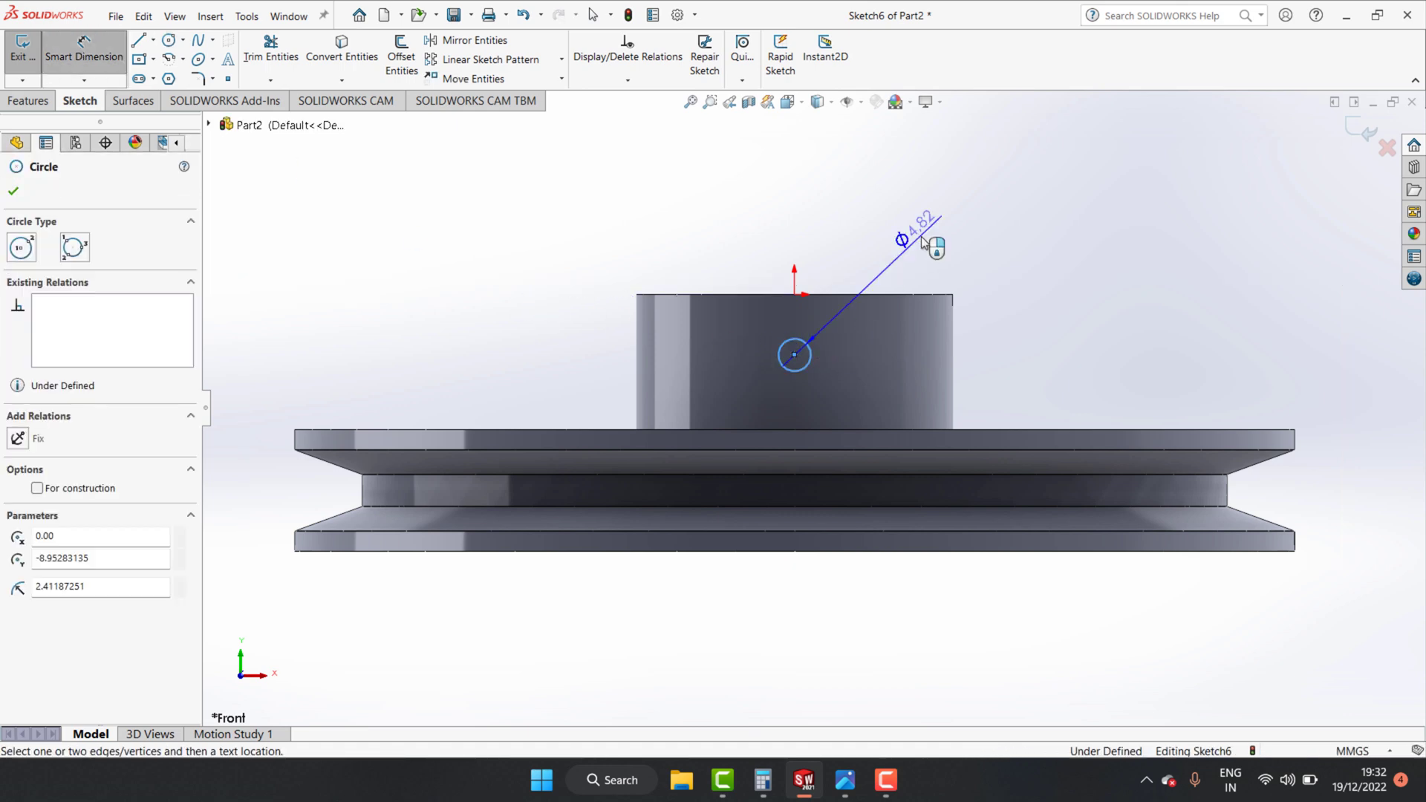
click(927, 241)
text(7)
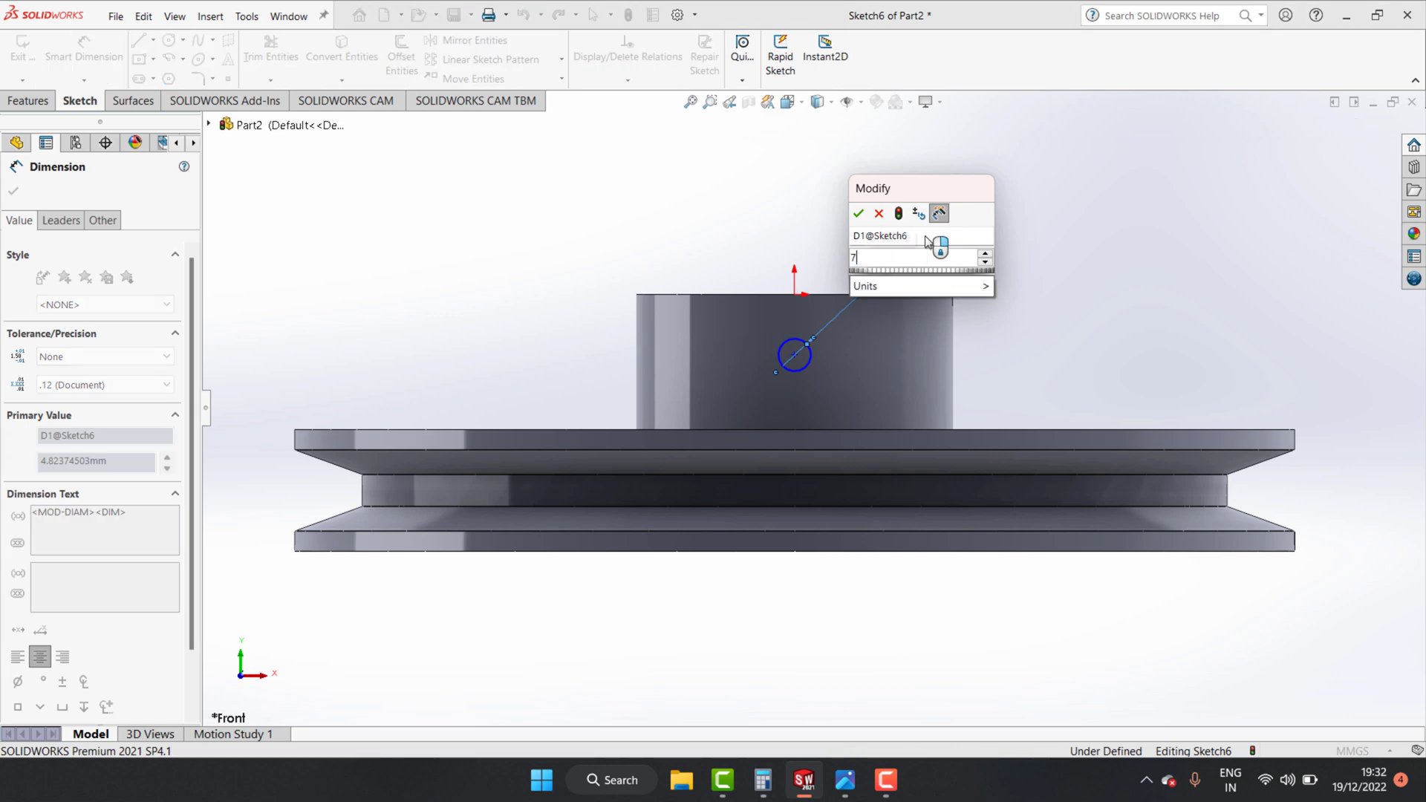
key(Escape)
text(7)
key(Return)
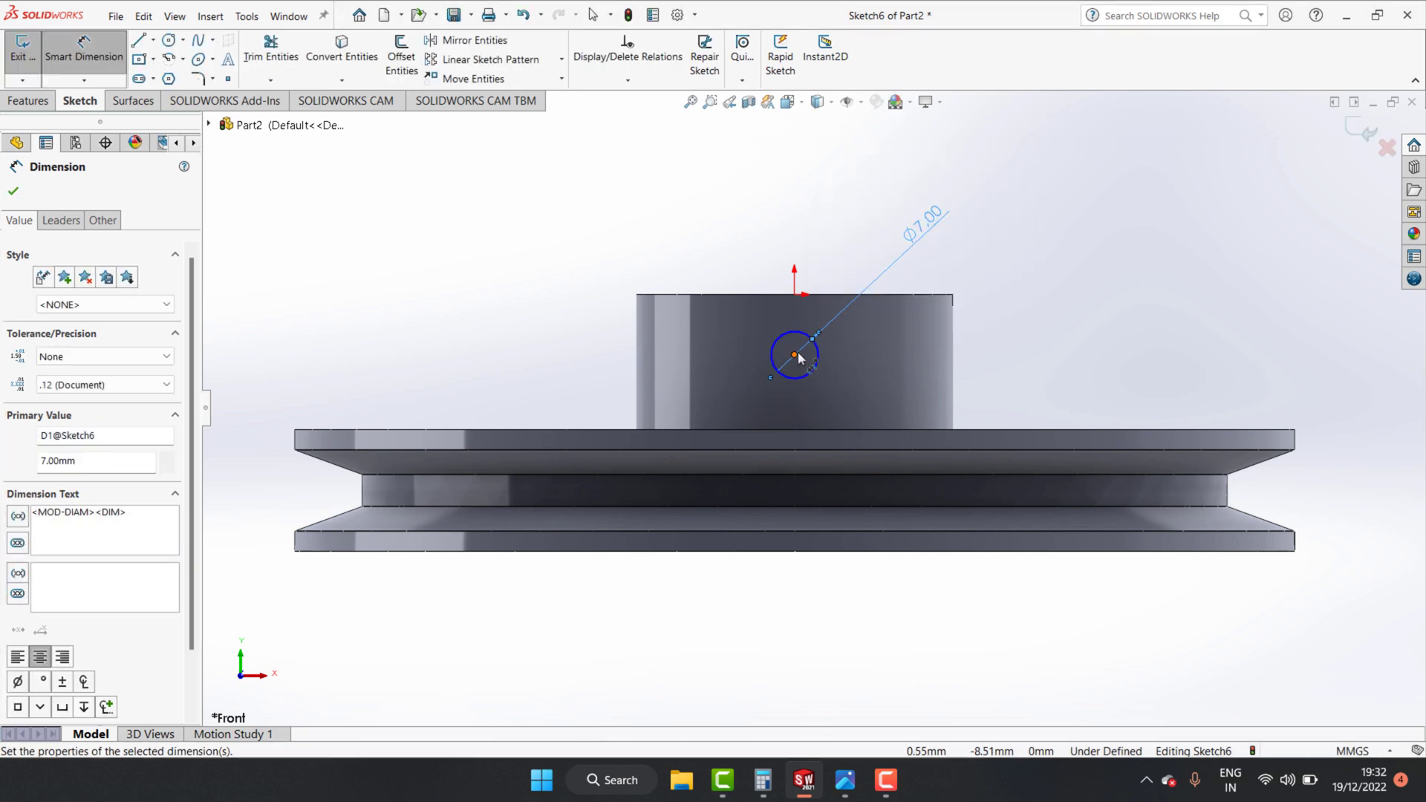
Dimension the circle centre 10 mm vertically from the origin and close the sketch.
click(795, 295)
click(794, 354)
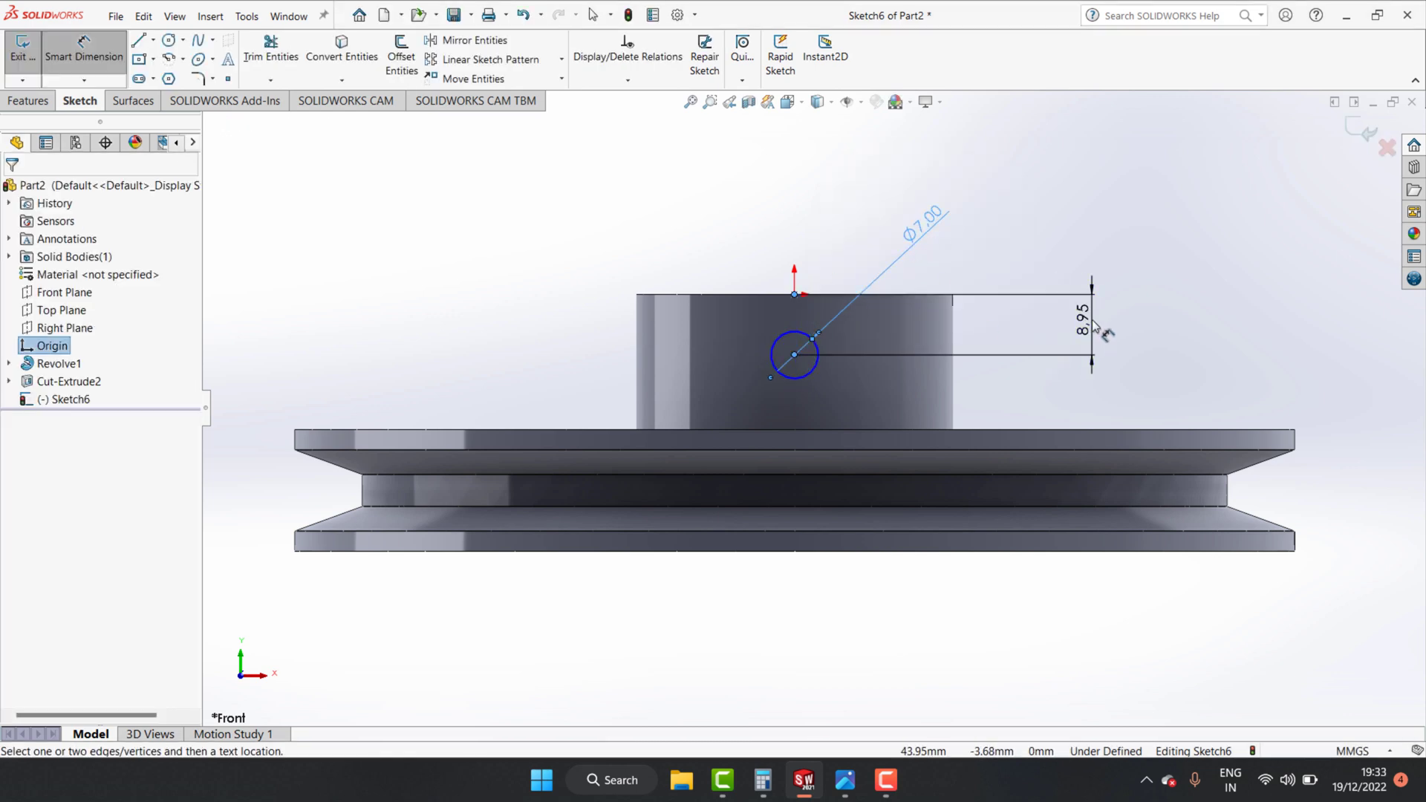
click(1098, 327)
text(10)
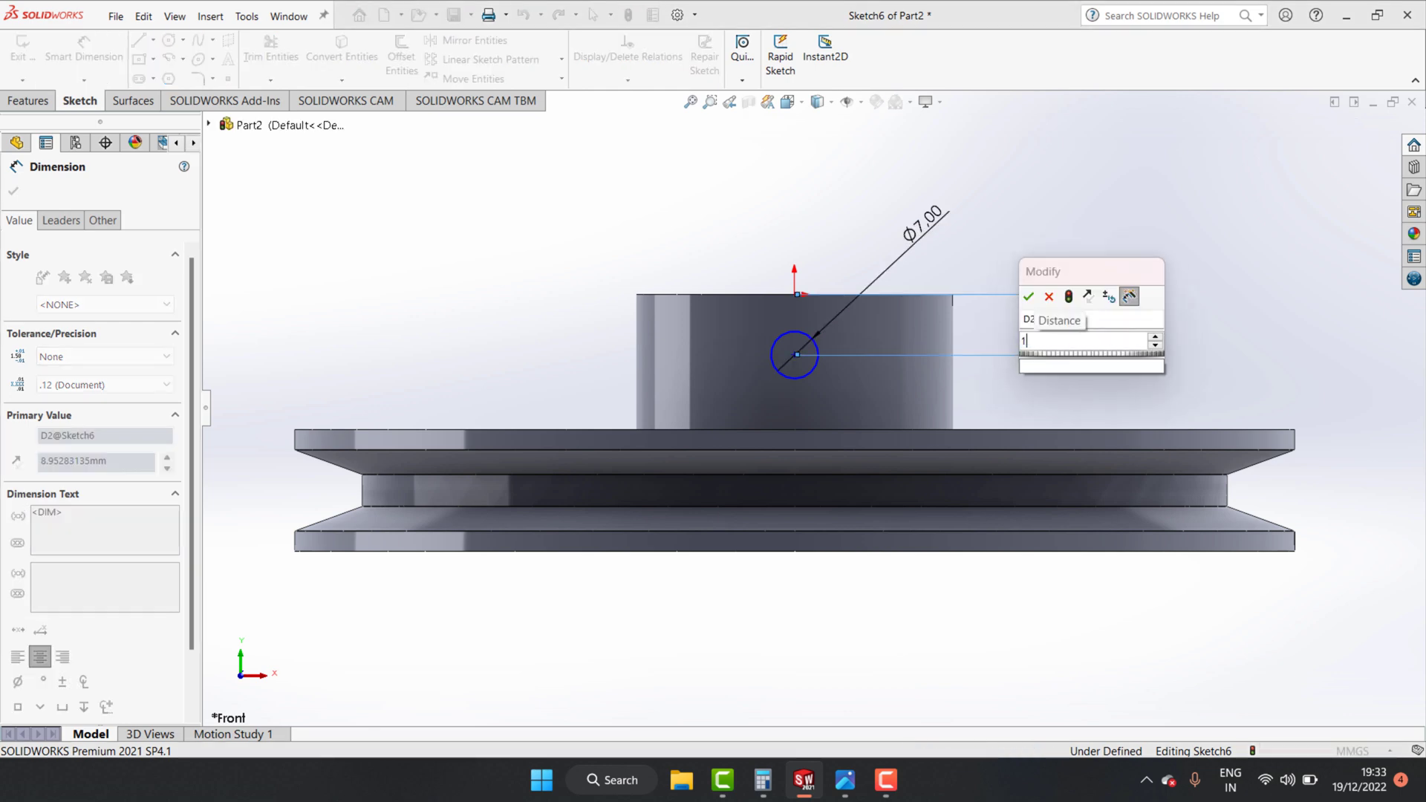
key(Return)
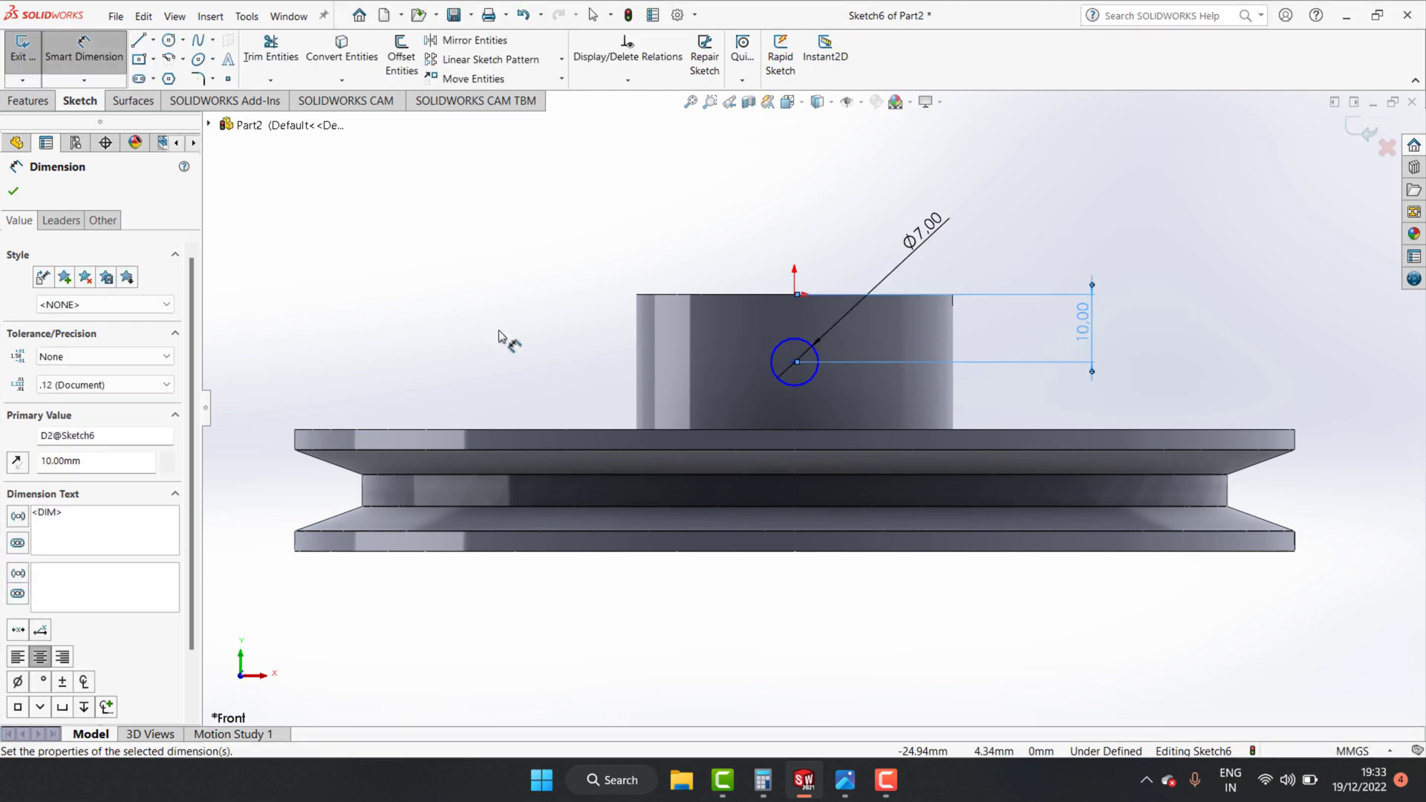
click(12, 192)
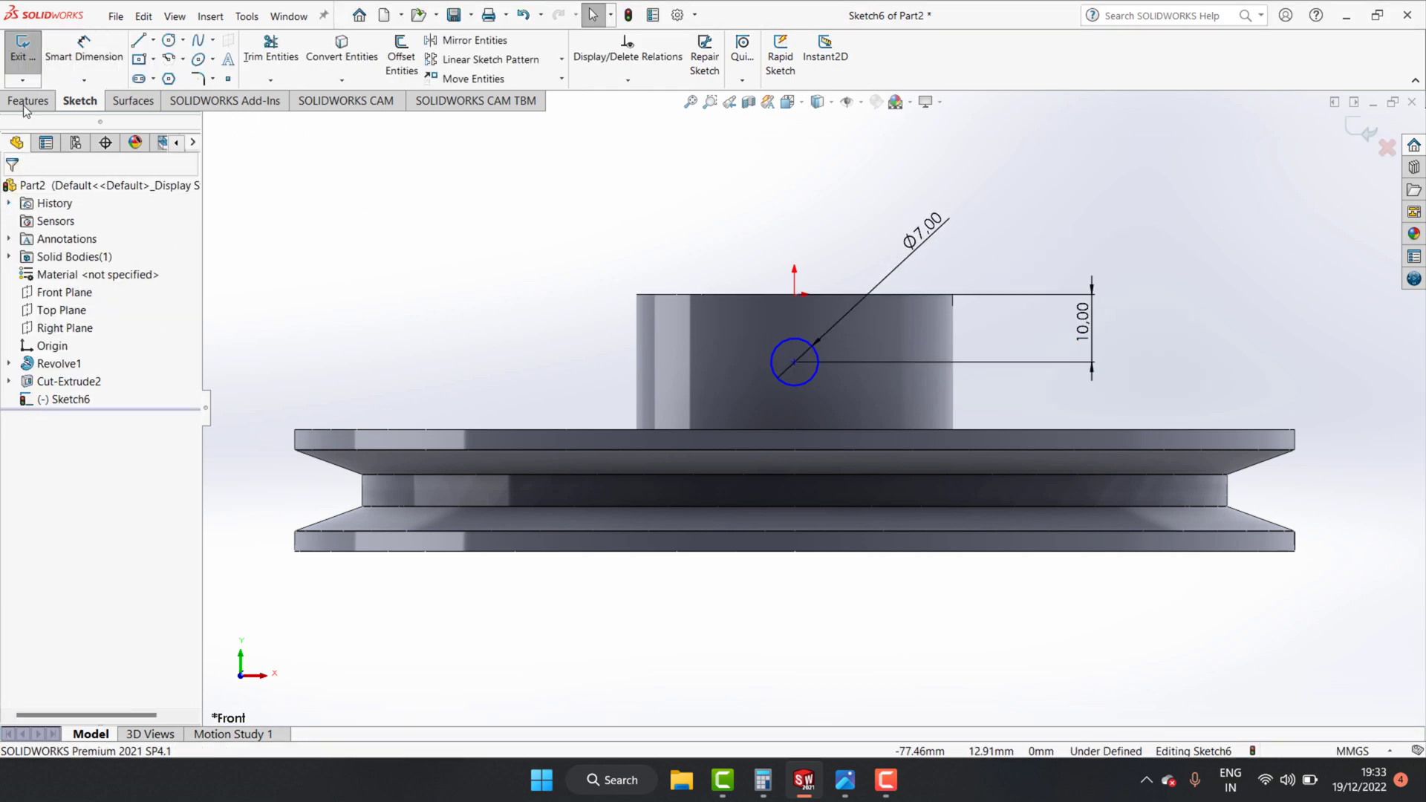
Extruded-cut the Ø7 circle 83 mm deep in the reversed direction to form Cut-Extrude3.
click(28, 102)
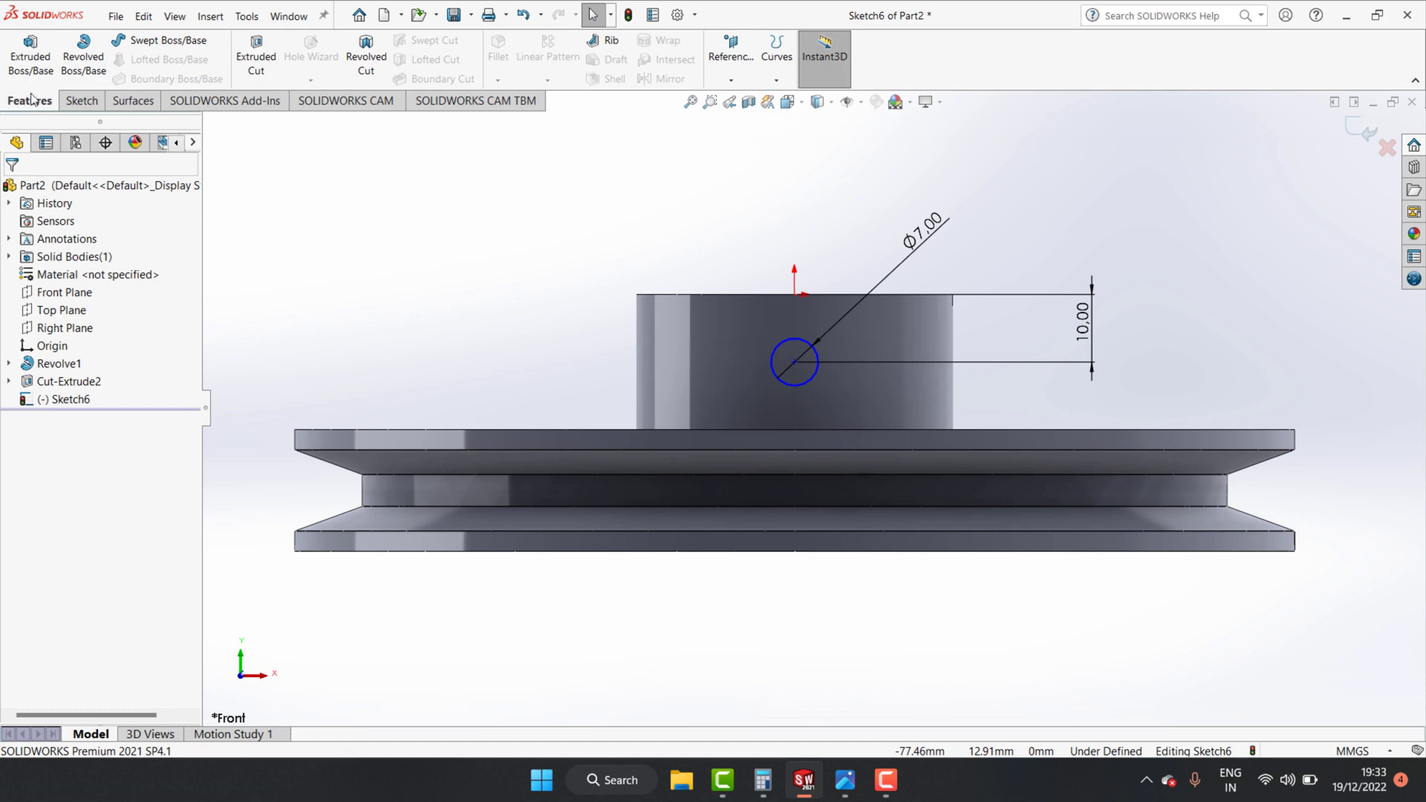
click(256, 58)
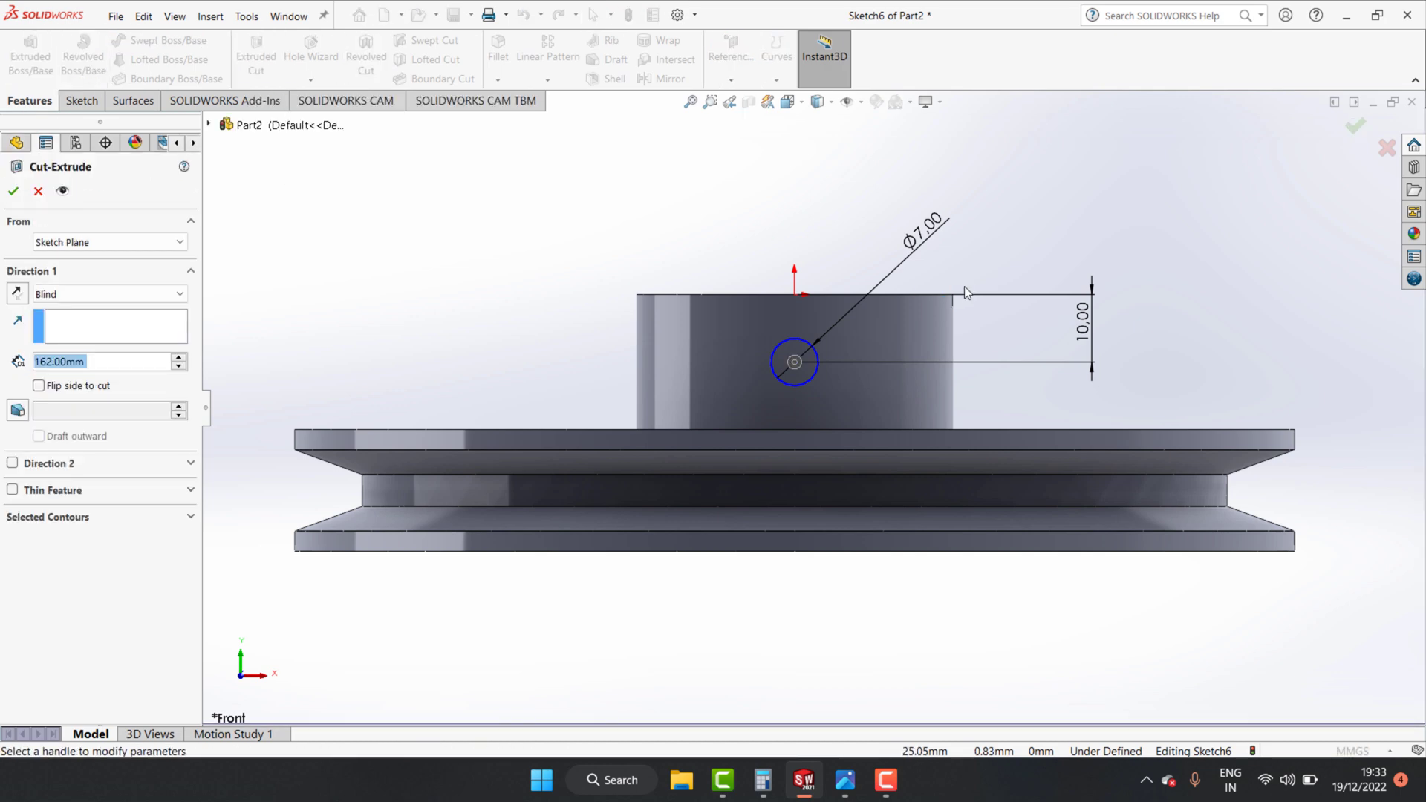
scroll(829, 434, up, 5)
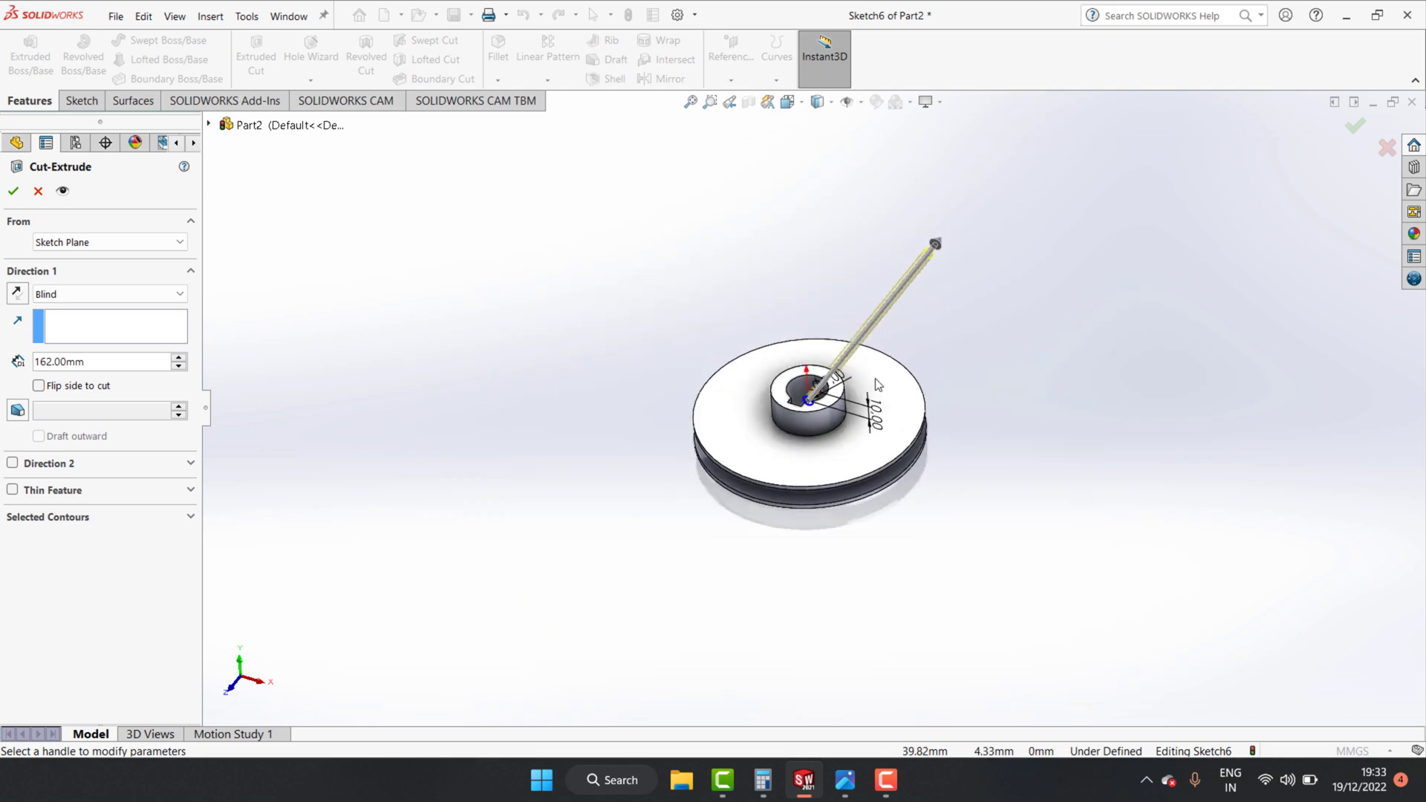
drag(934, 245, 685, 545)
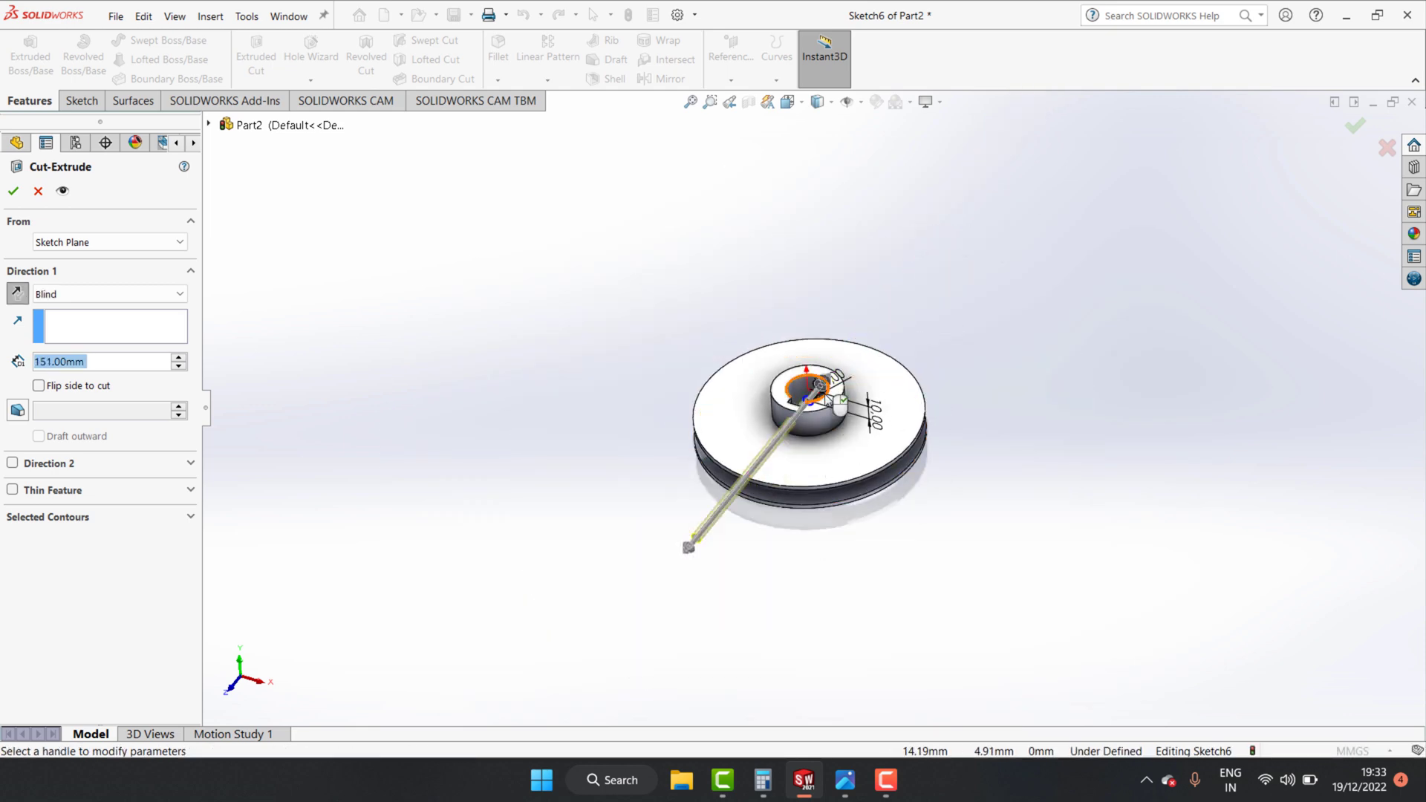
scroll(810, 427, down, 3)
scroll(799, 425, down, 1)
scroll(785, 436, down, 4)
scroll(784, 435, up, 3)
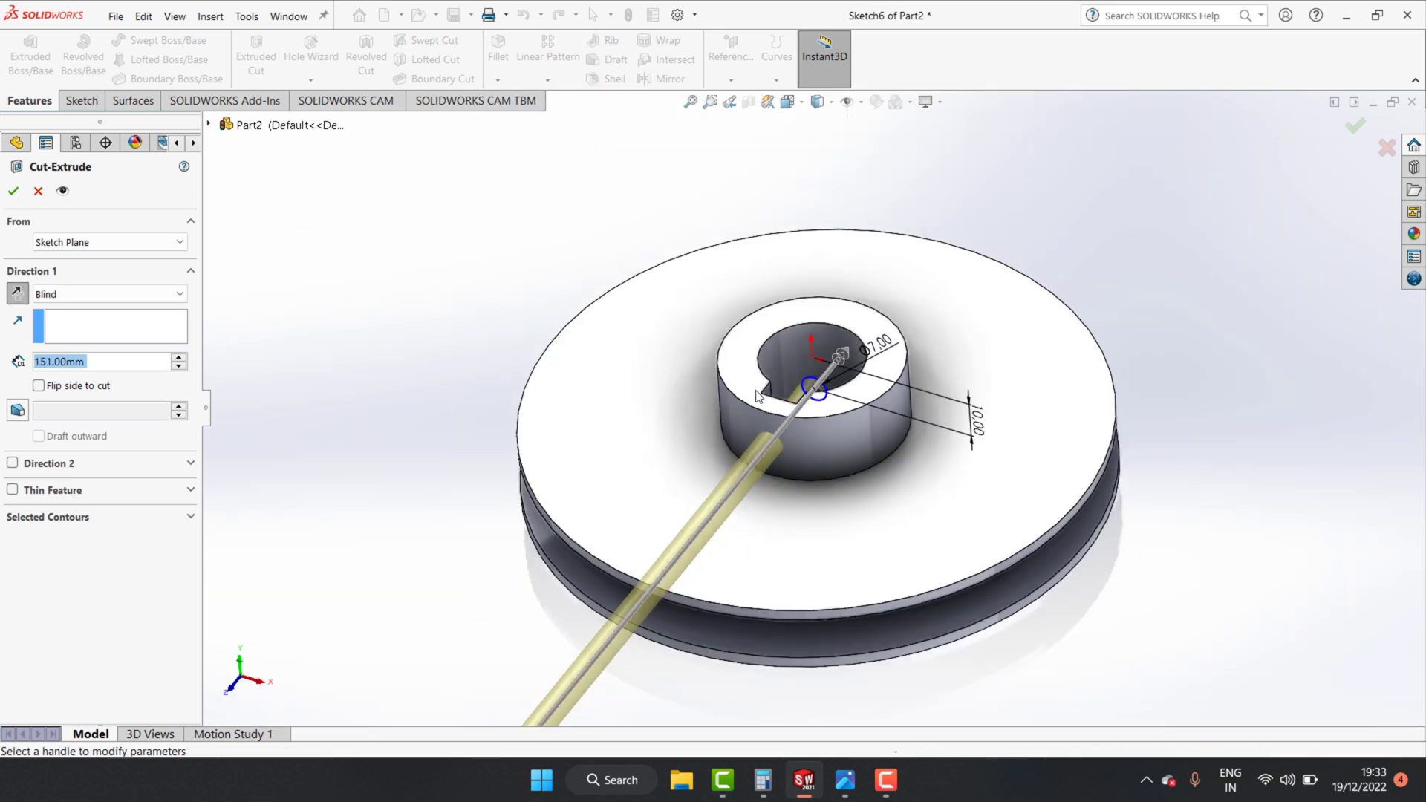
scroll(784, 435, up, 1)
drag(566, 694, 953, 222)
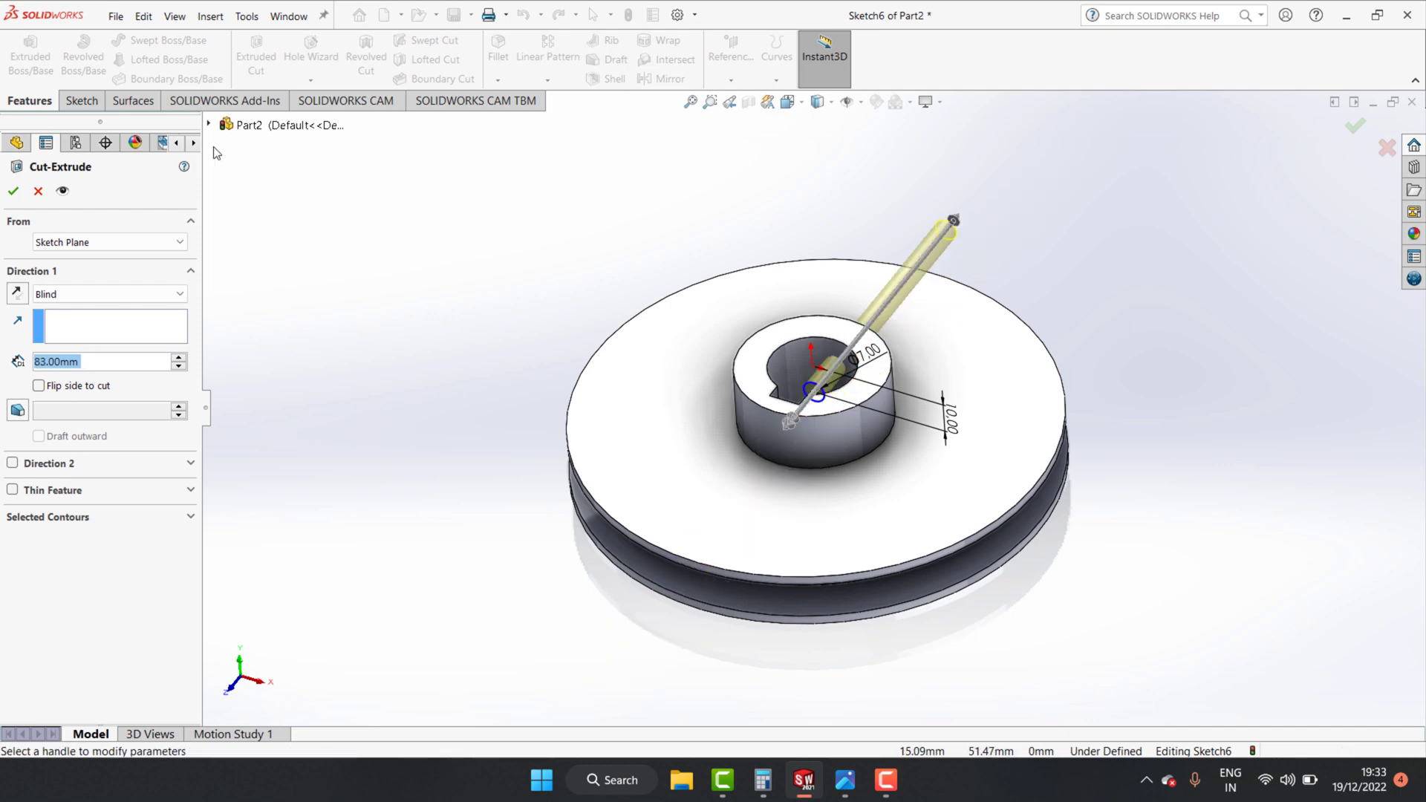
click(15, 191)
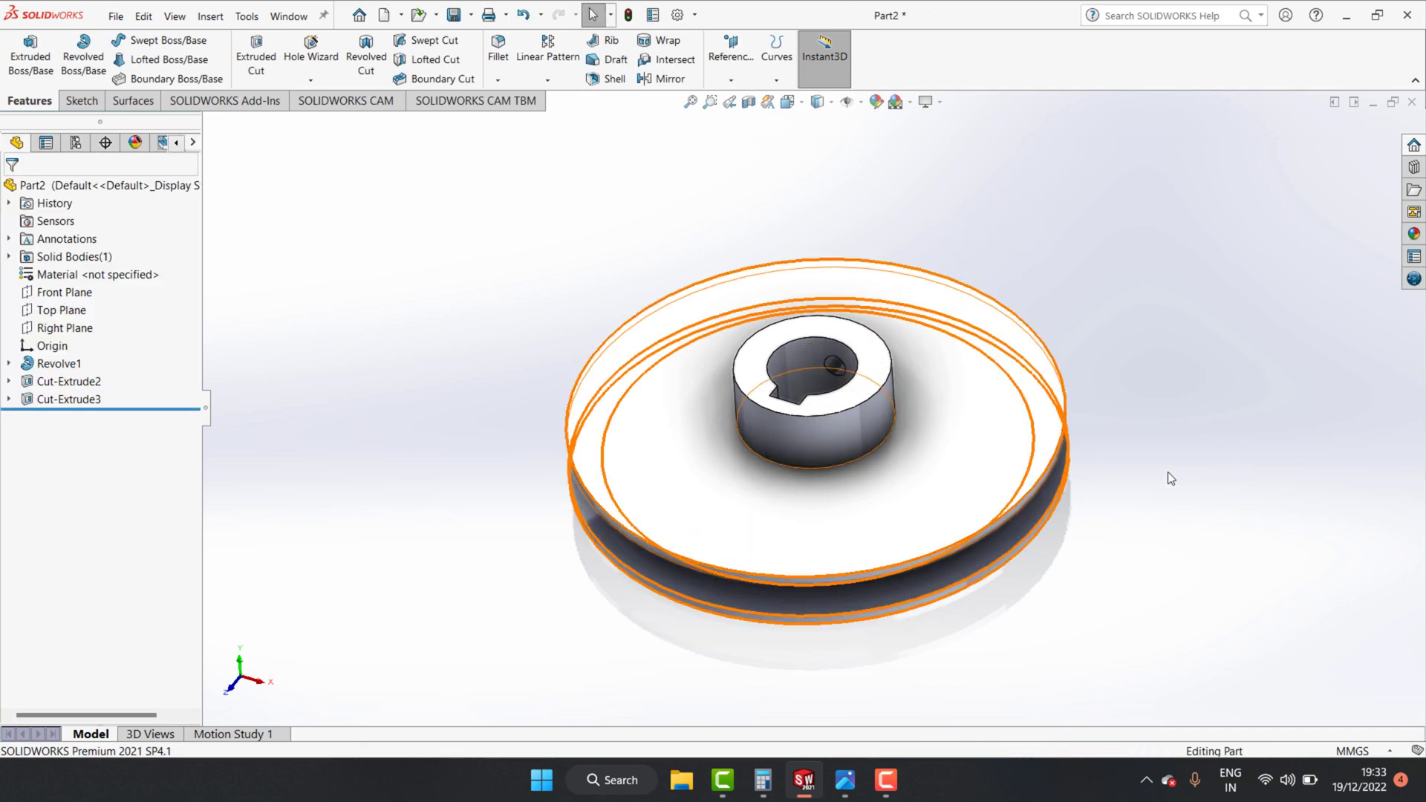
Orbit the pulley through a low side view until its underside is visible.
scroll(921, 520, down, 2)
scroll(805, 417, up, 3)
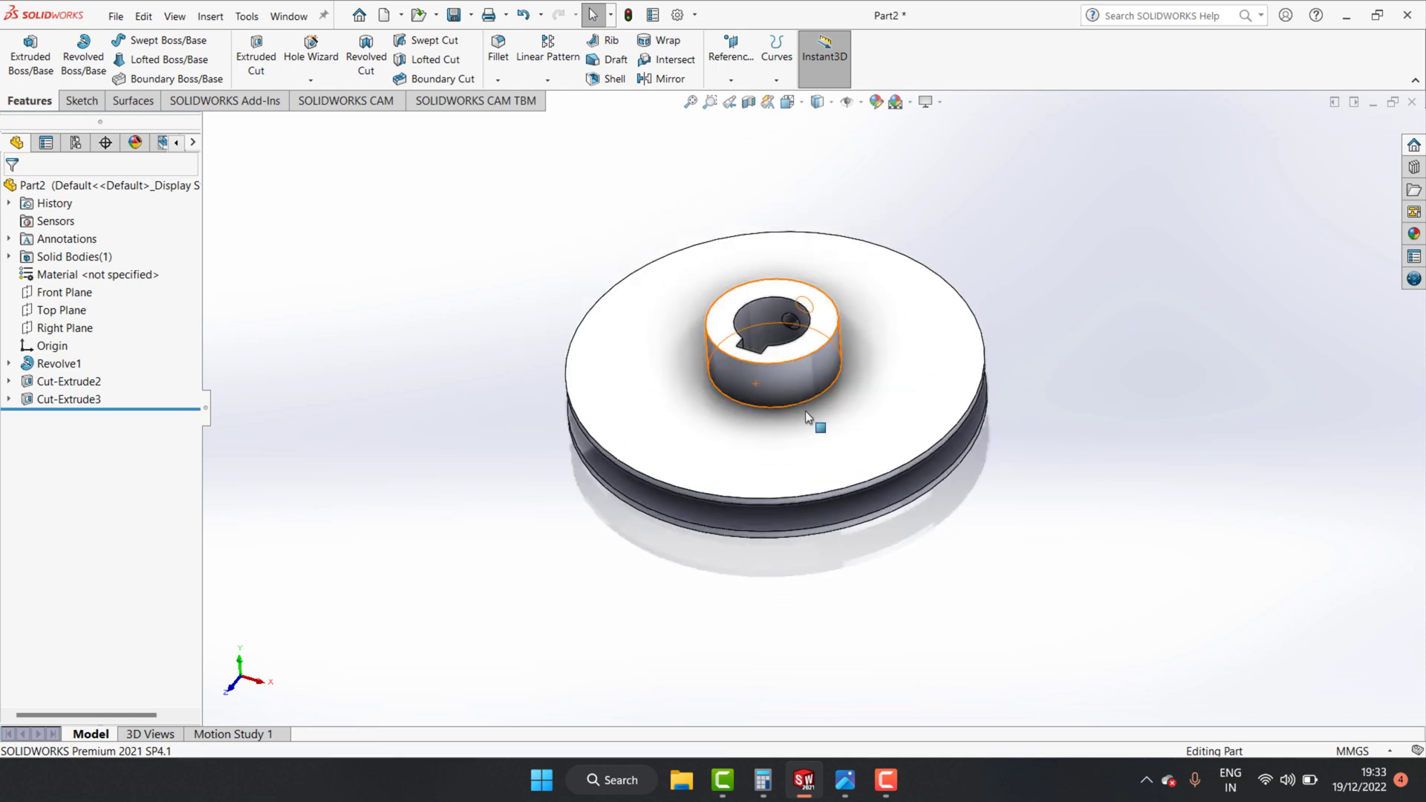
mouse_move(821, 440)
middle_down()
mouse_move(703, 314)
mouse_move(700, 414)
mouse_move(720, 449)
middle_up()
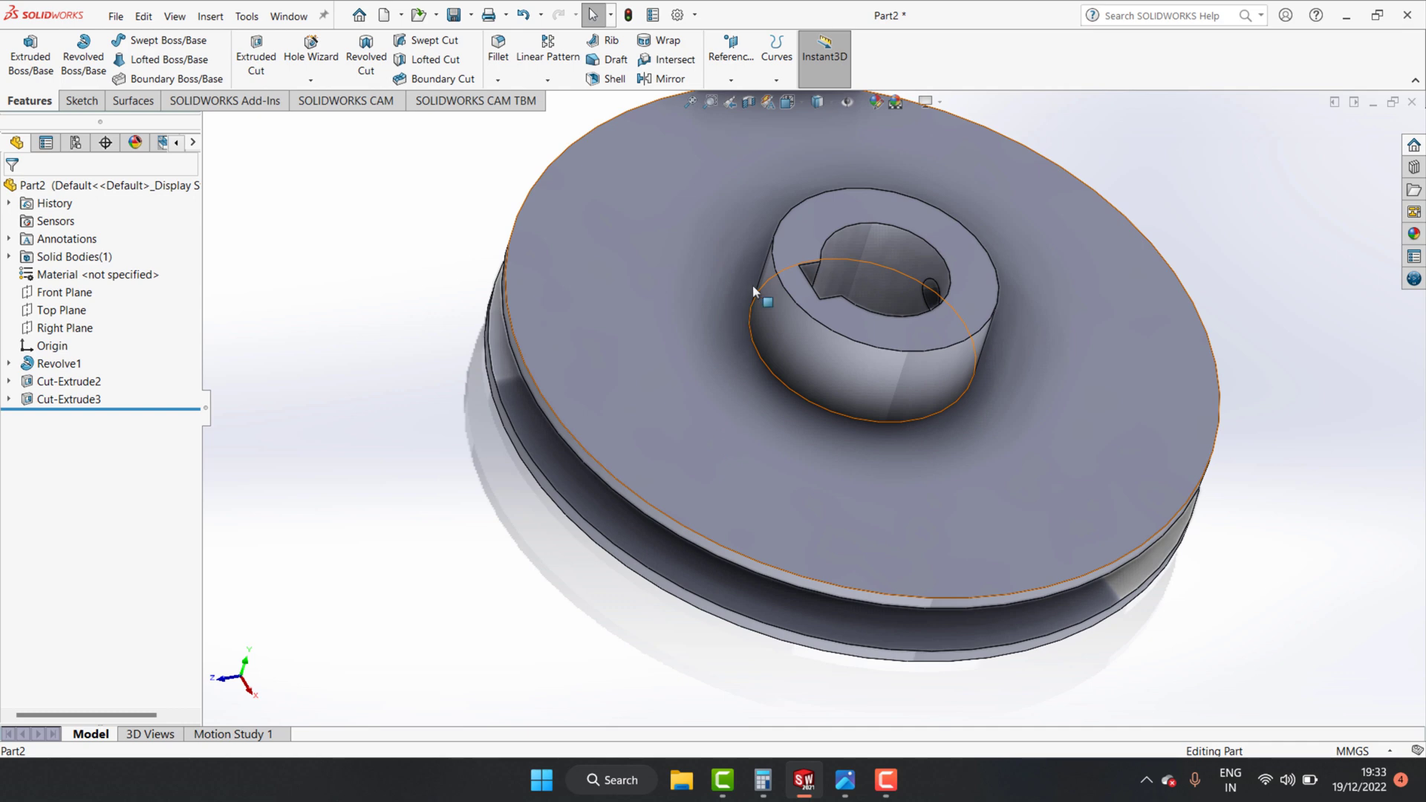
scroll(640, 342, up, 2)
middle_drag(666, 566, 589, 239)
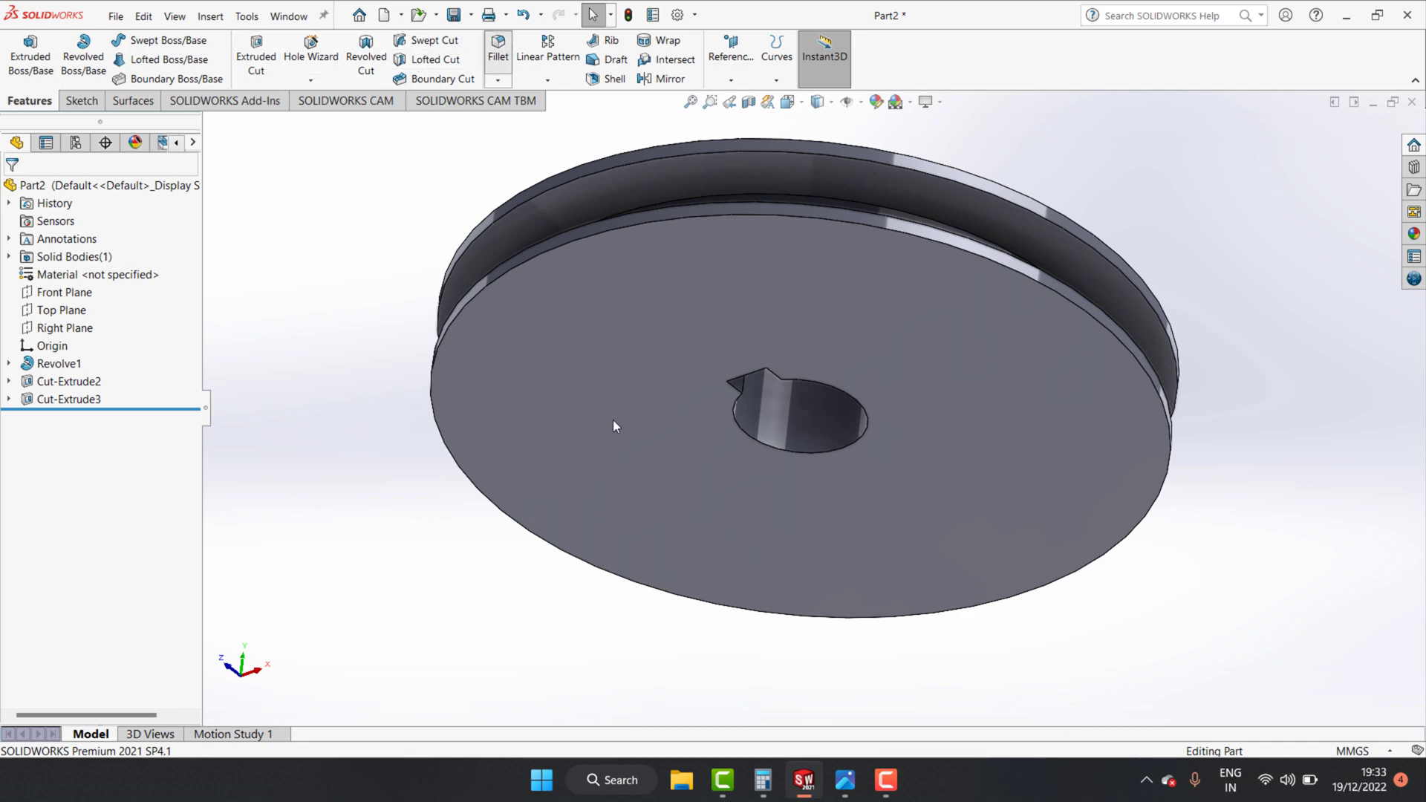
Round the bottom bore edge with a 2 mm fillet as Fillet1.
click(806, 458)
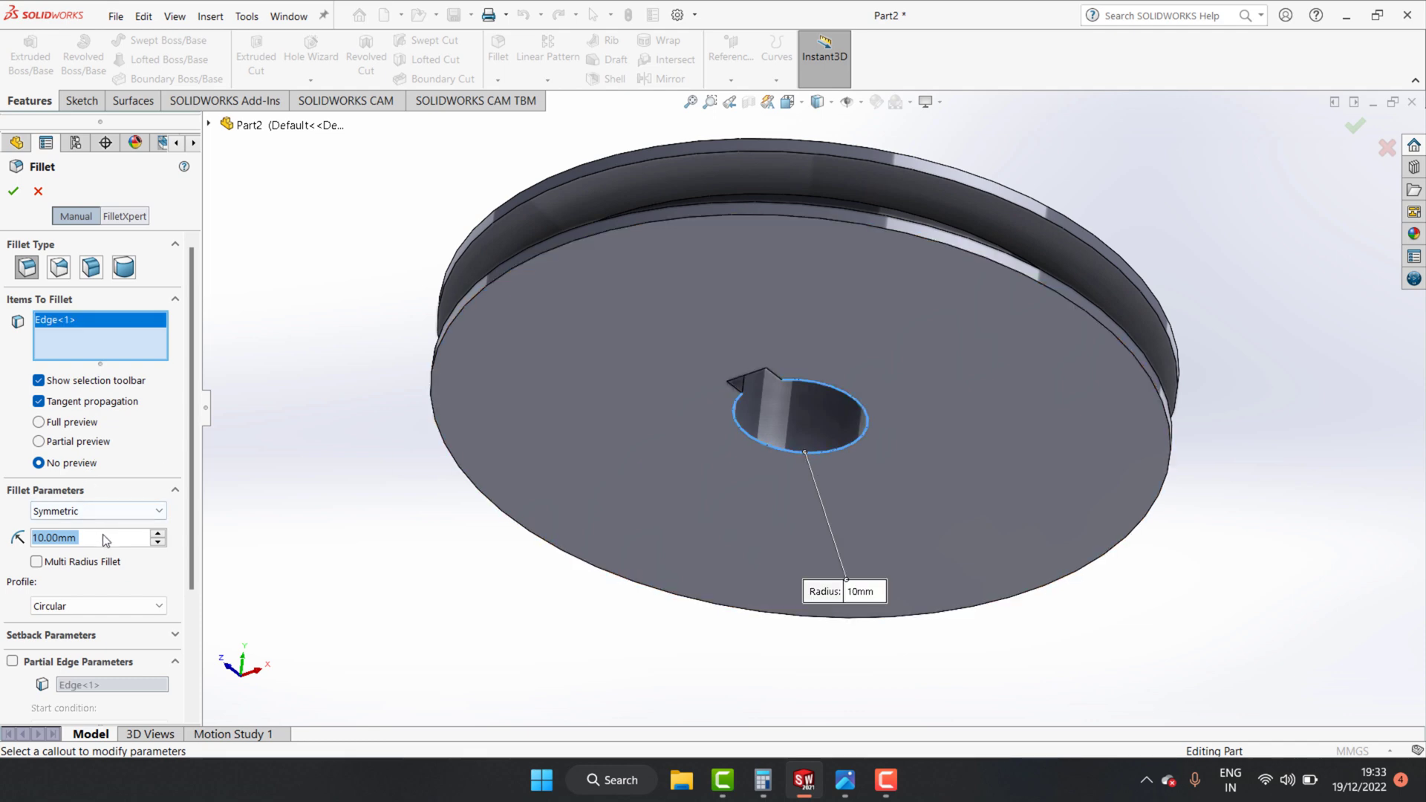
text(2)
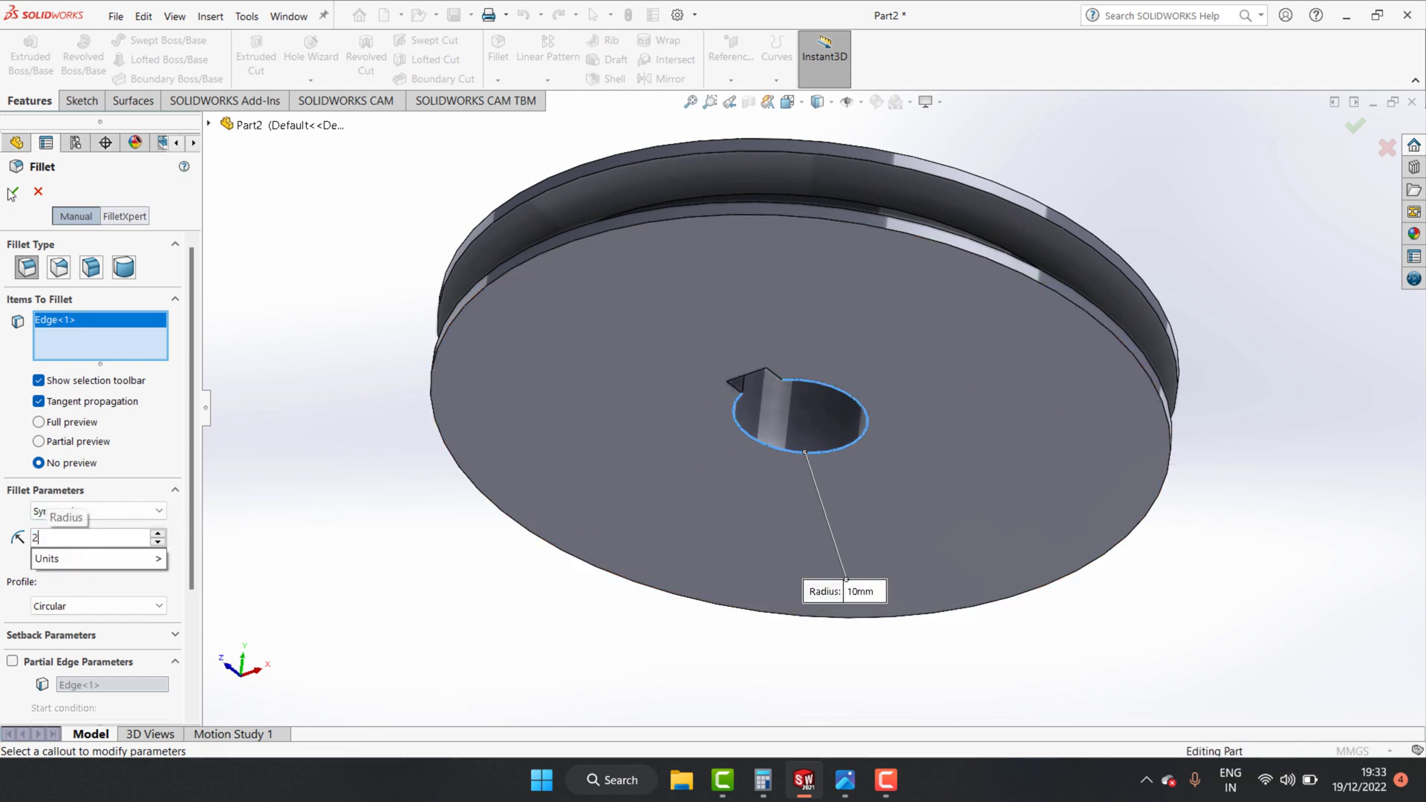
key(Return)
click(13, 191)
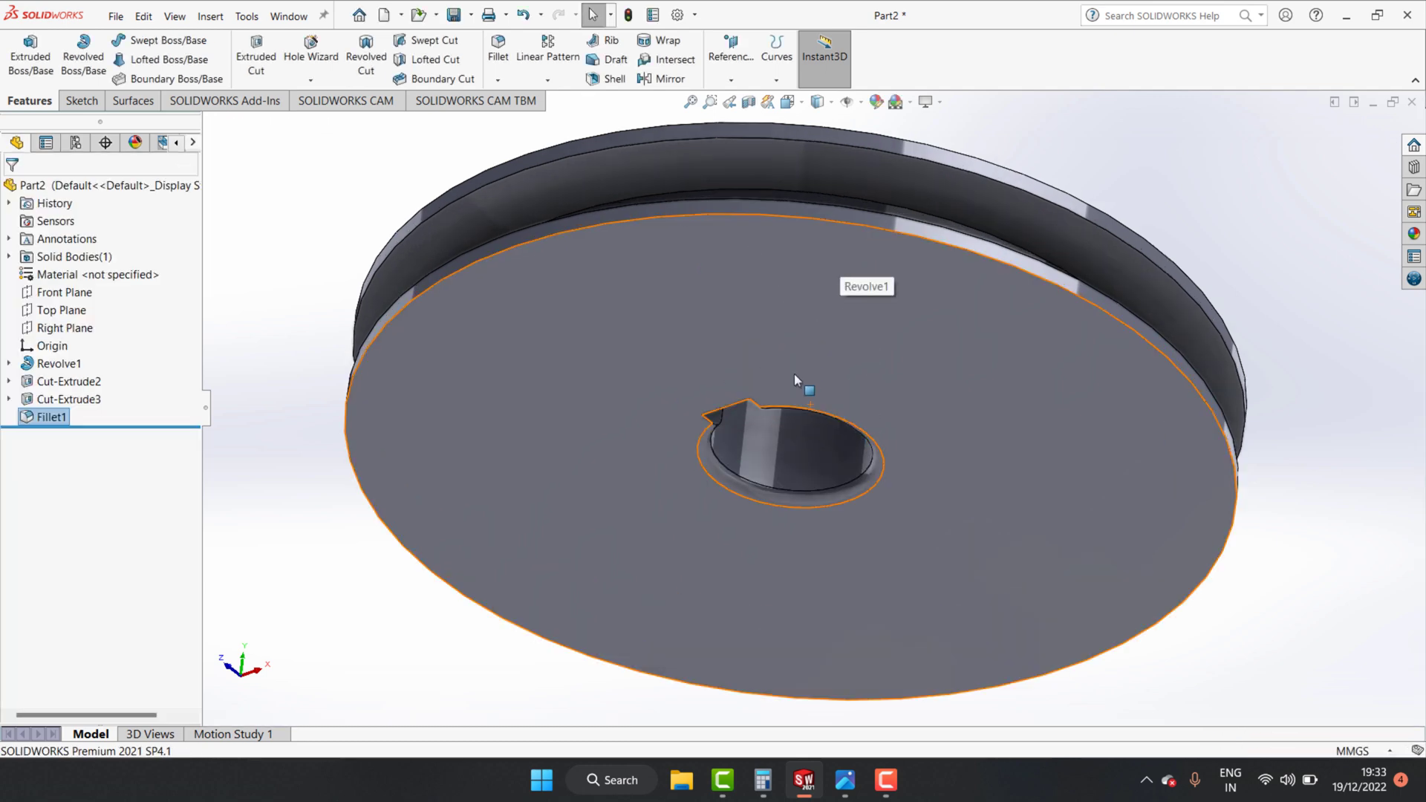
Fillet the top bore edge and the hub's base edge at 2 mm as Fillet2.
key(f)
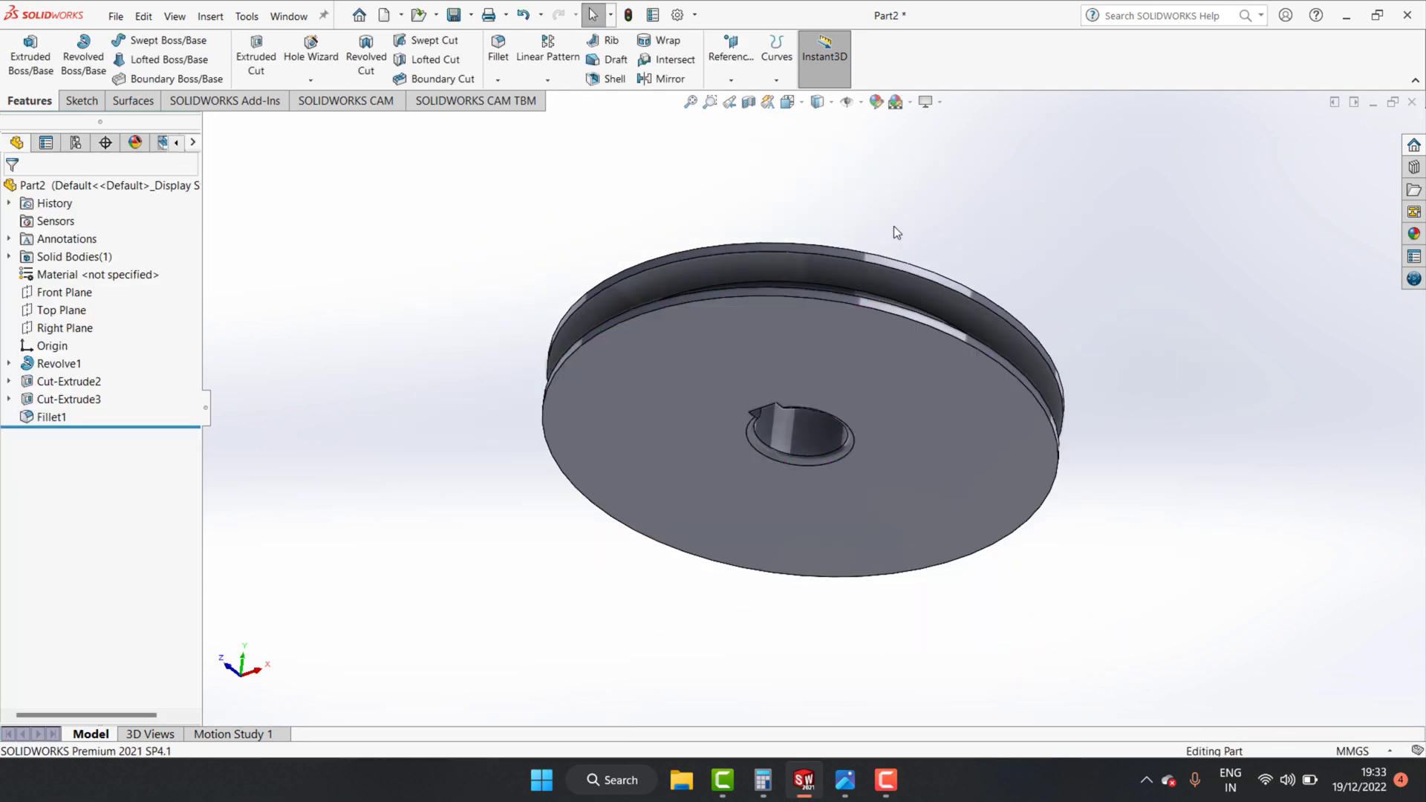
middle_drag(911, 243, 844, 364)
scroll(843, 364, down, 3)
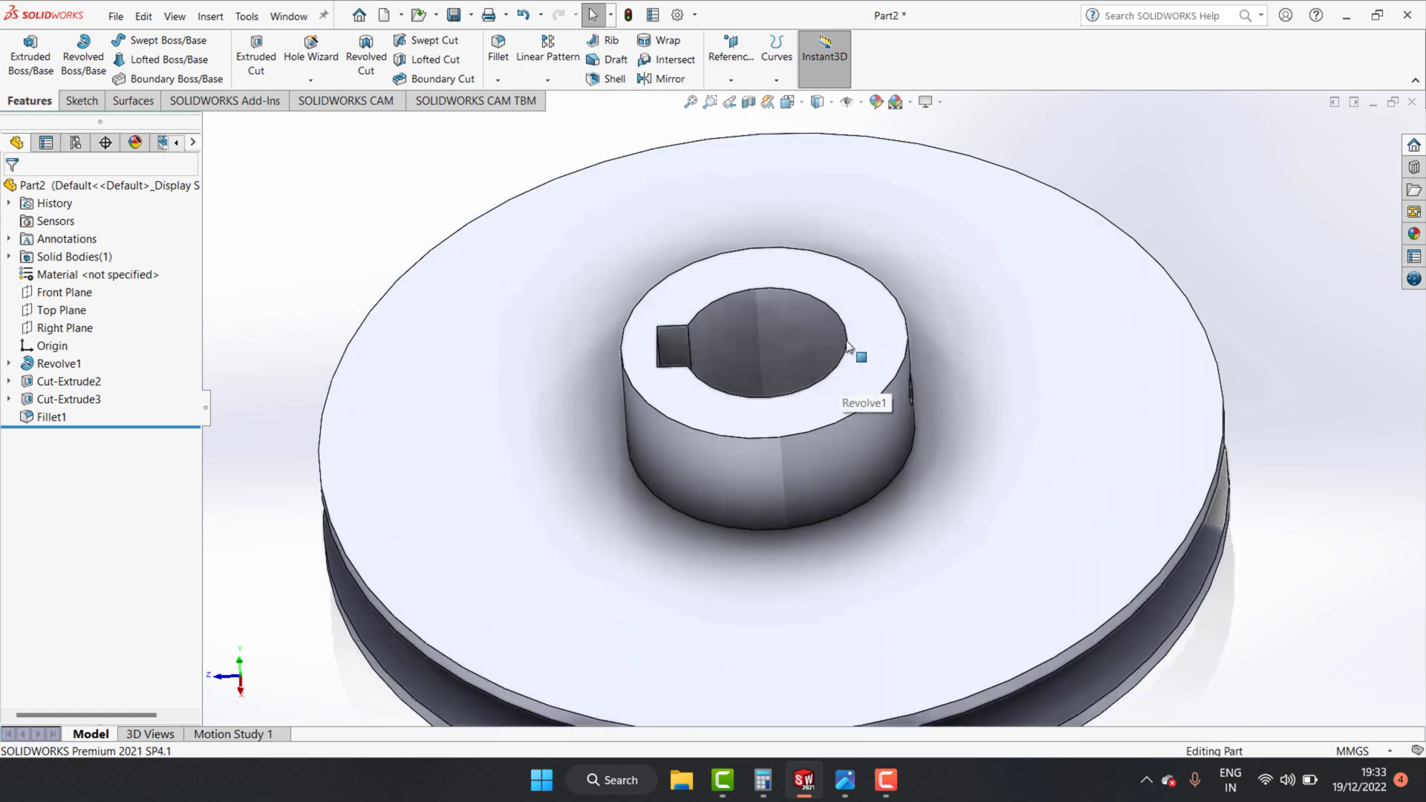
click(849, 346)
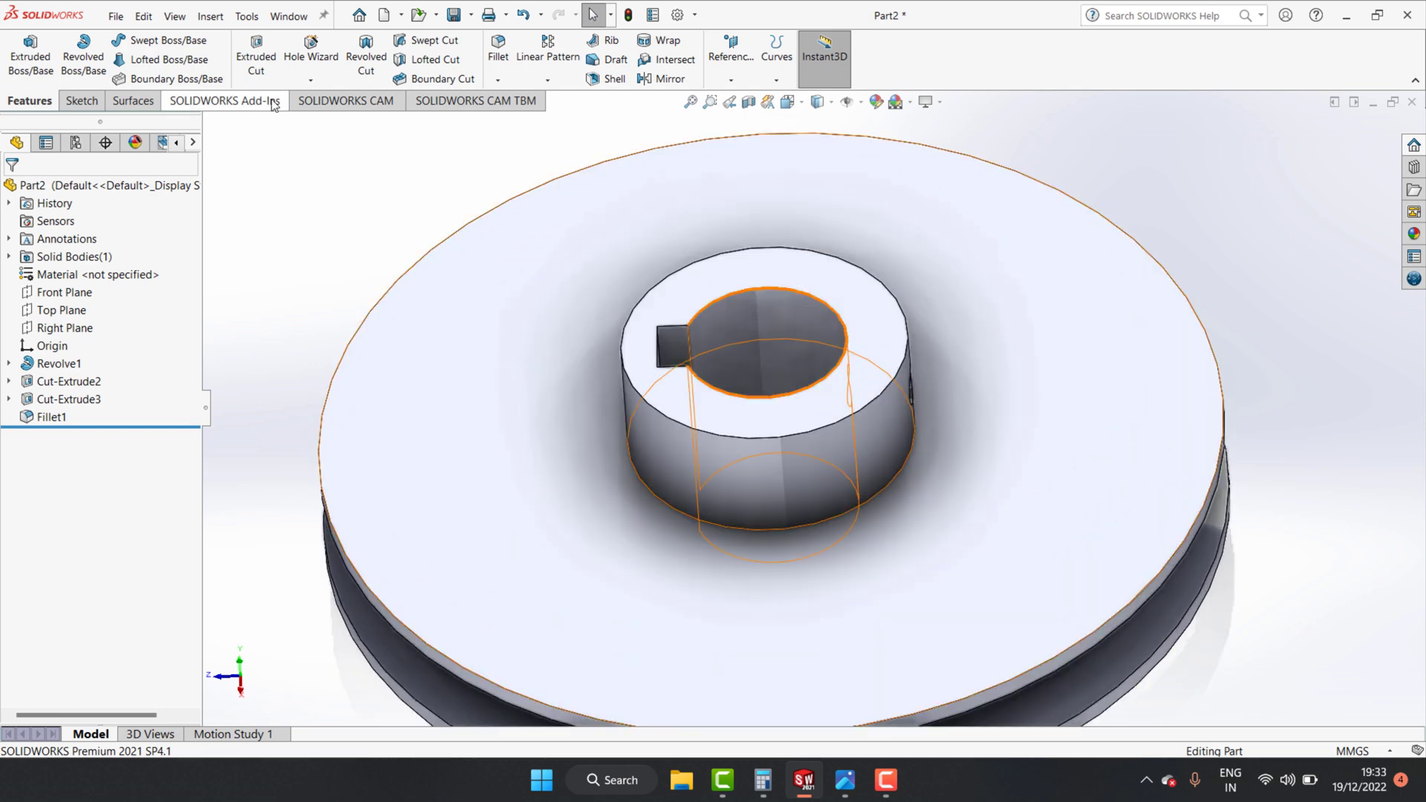
click(844, 329)
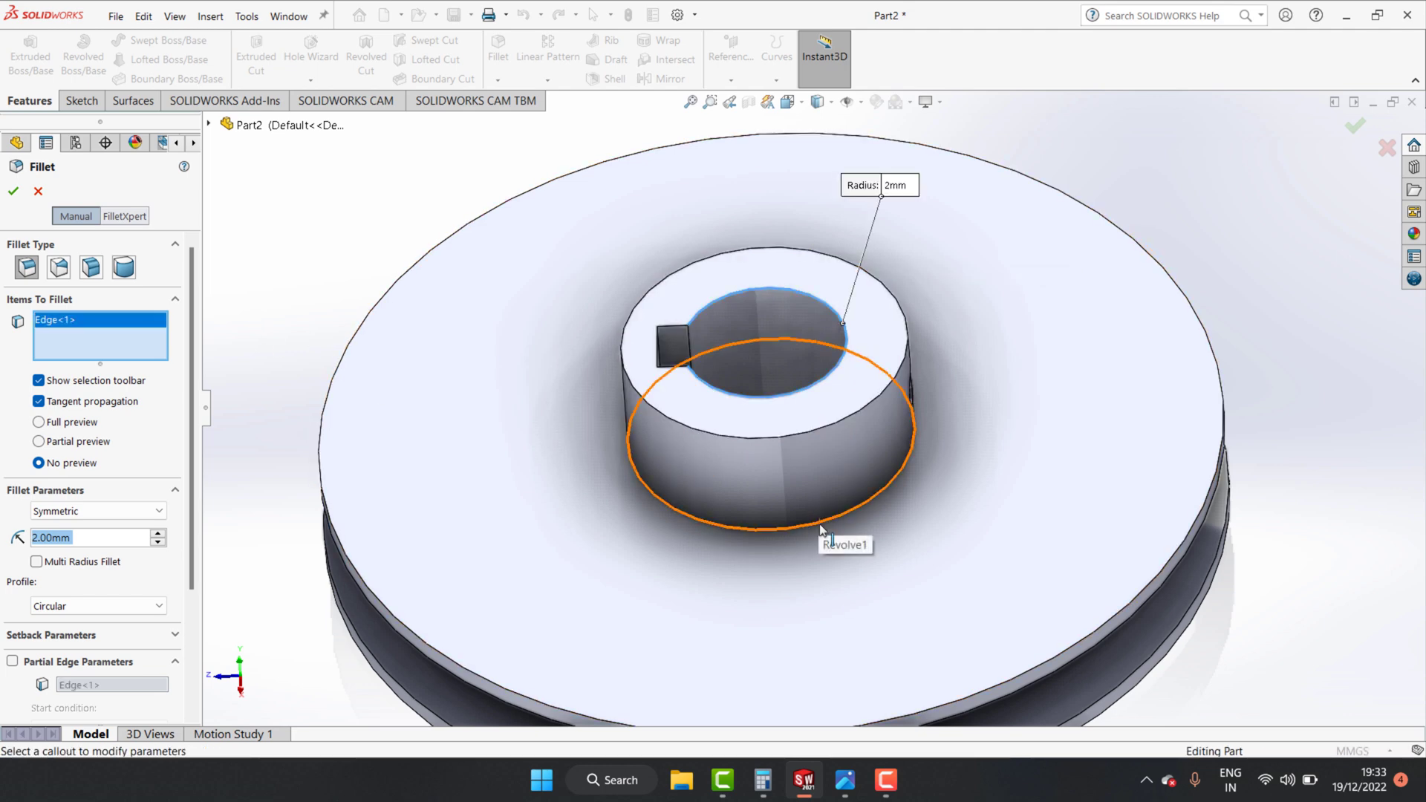
click(682, 548)
click(13, 191)
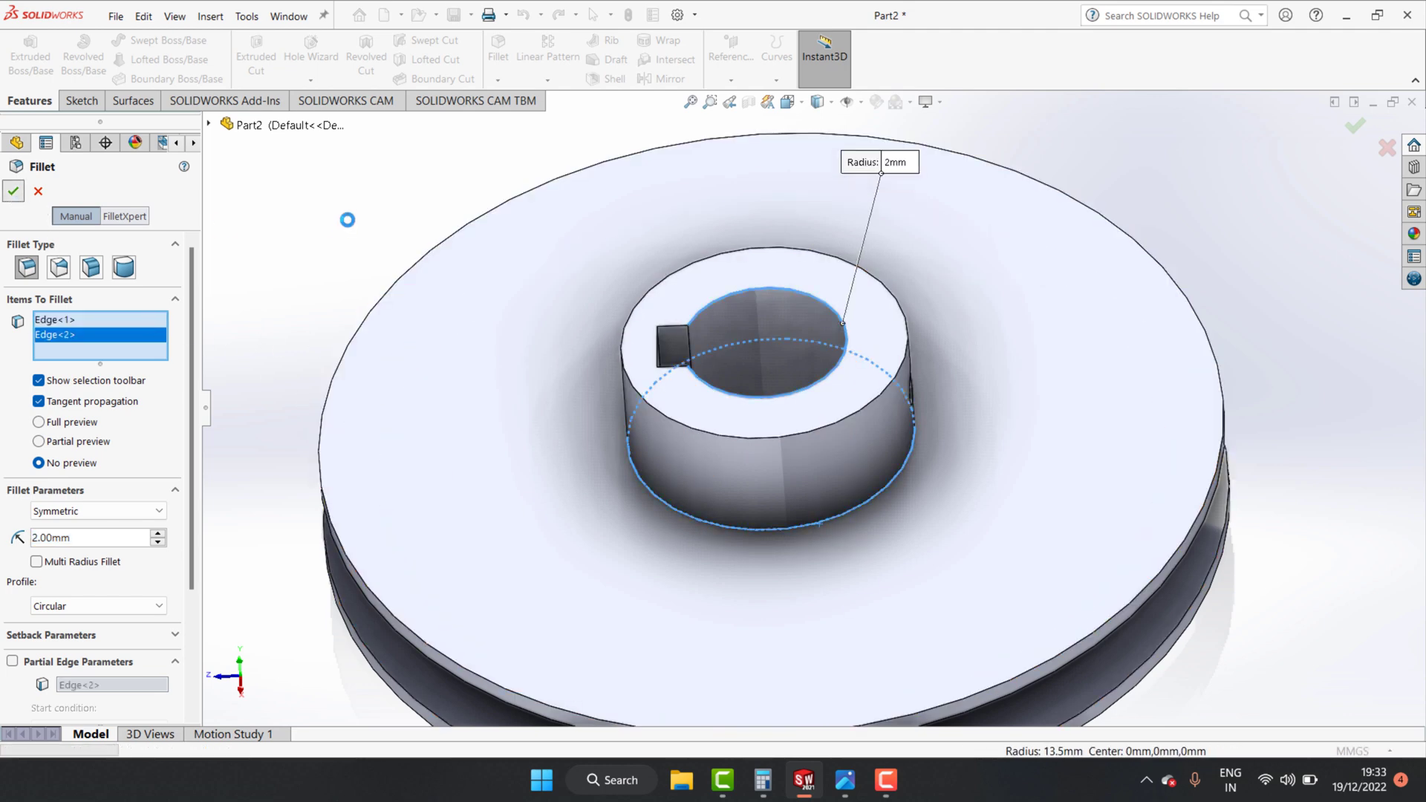
Pan the view, clear the fillet selection, and briefly check the 10-3.jpg drawing.
key(ctrl+Left)
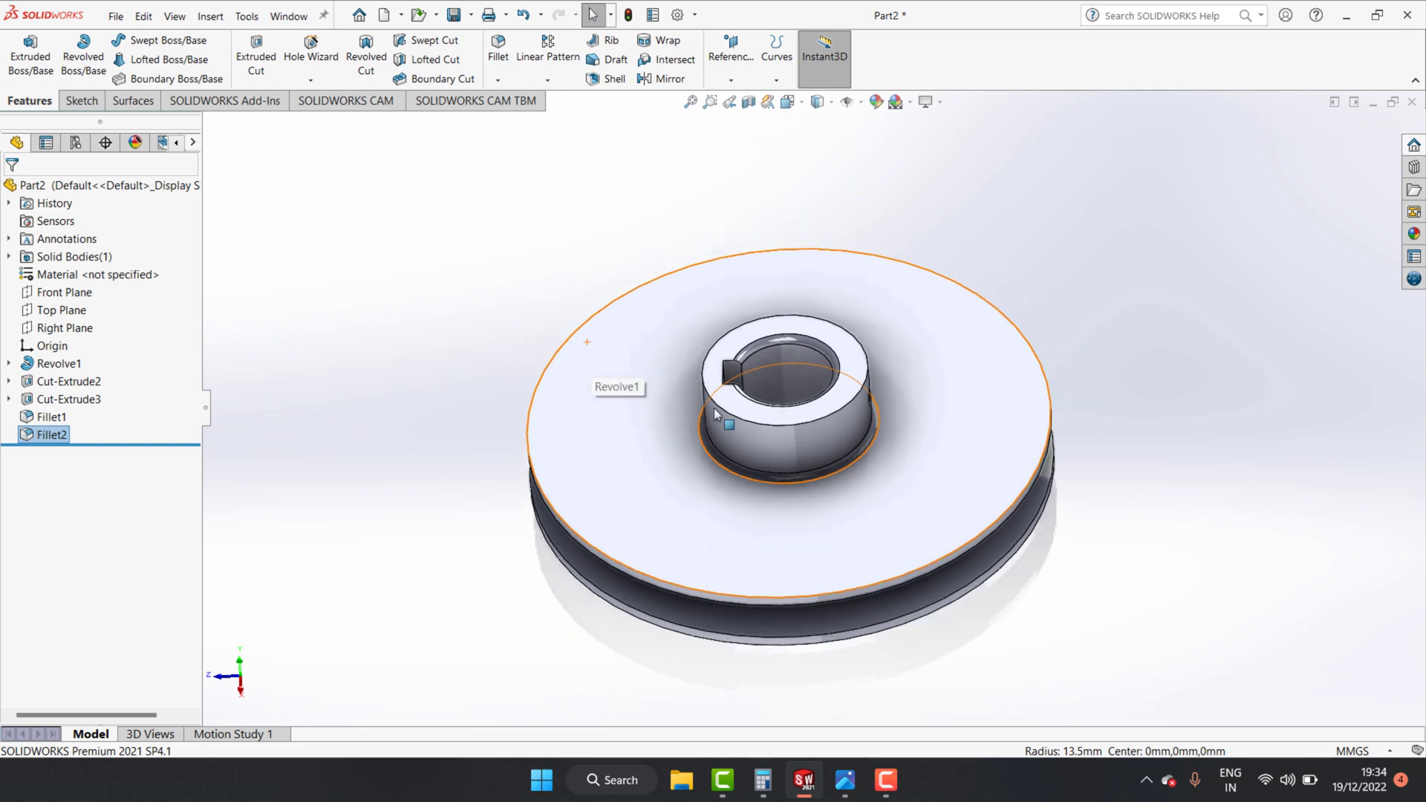
key(ctrl+Left)
key(ctrl+Left)
key(ctrl+Left)
scroll(887, 424, up, 2)
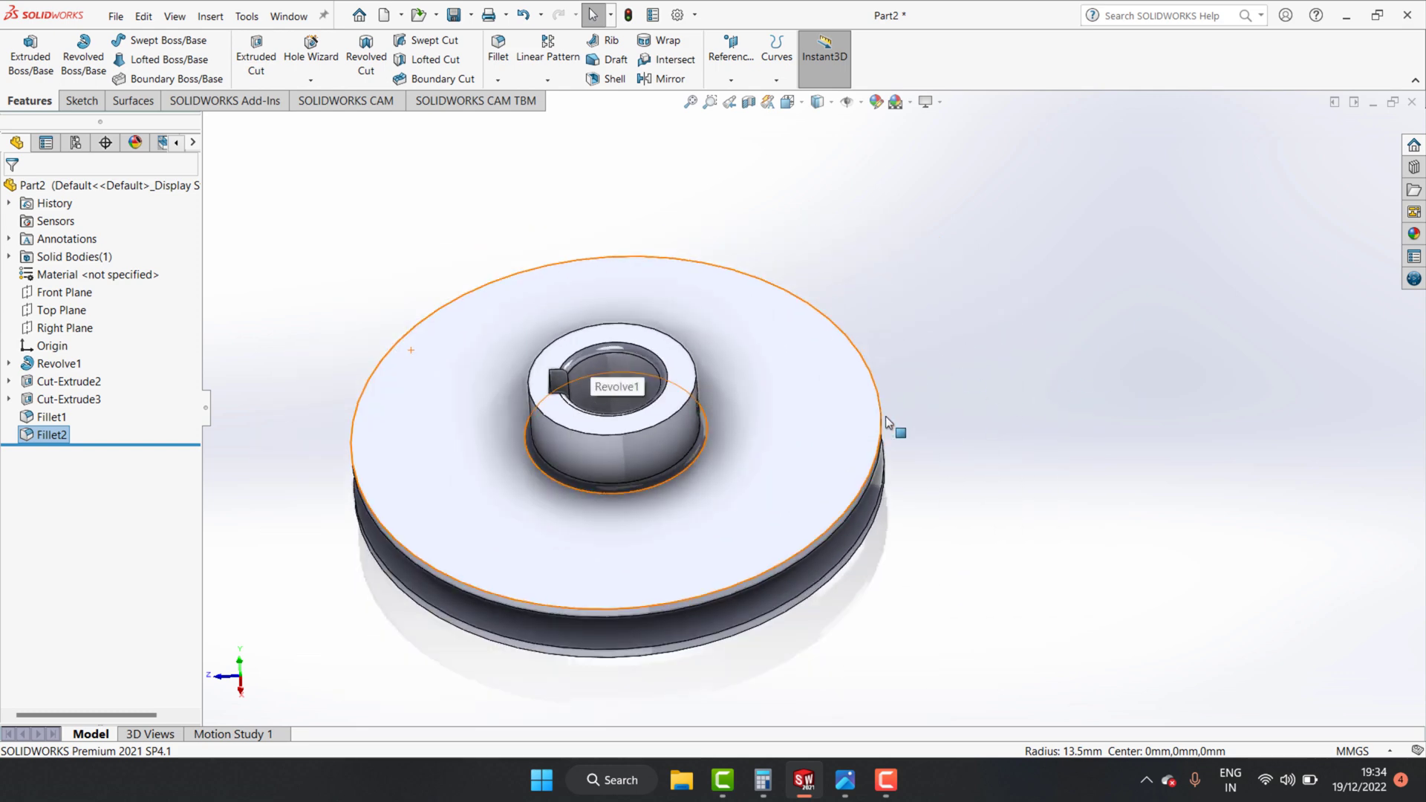
click(1222, 323)
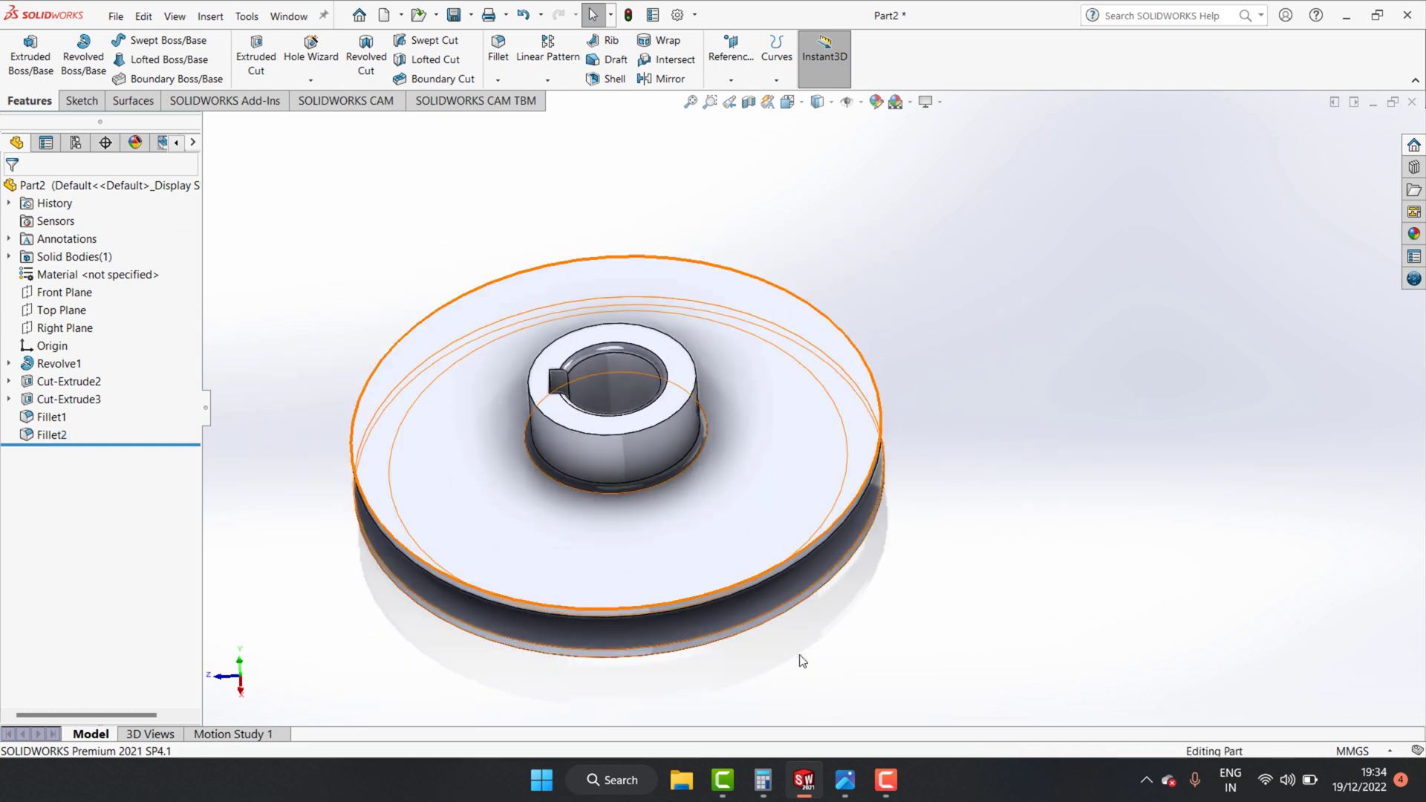
click(852, 798)
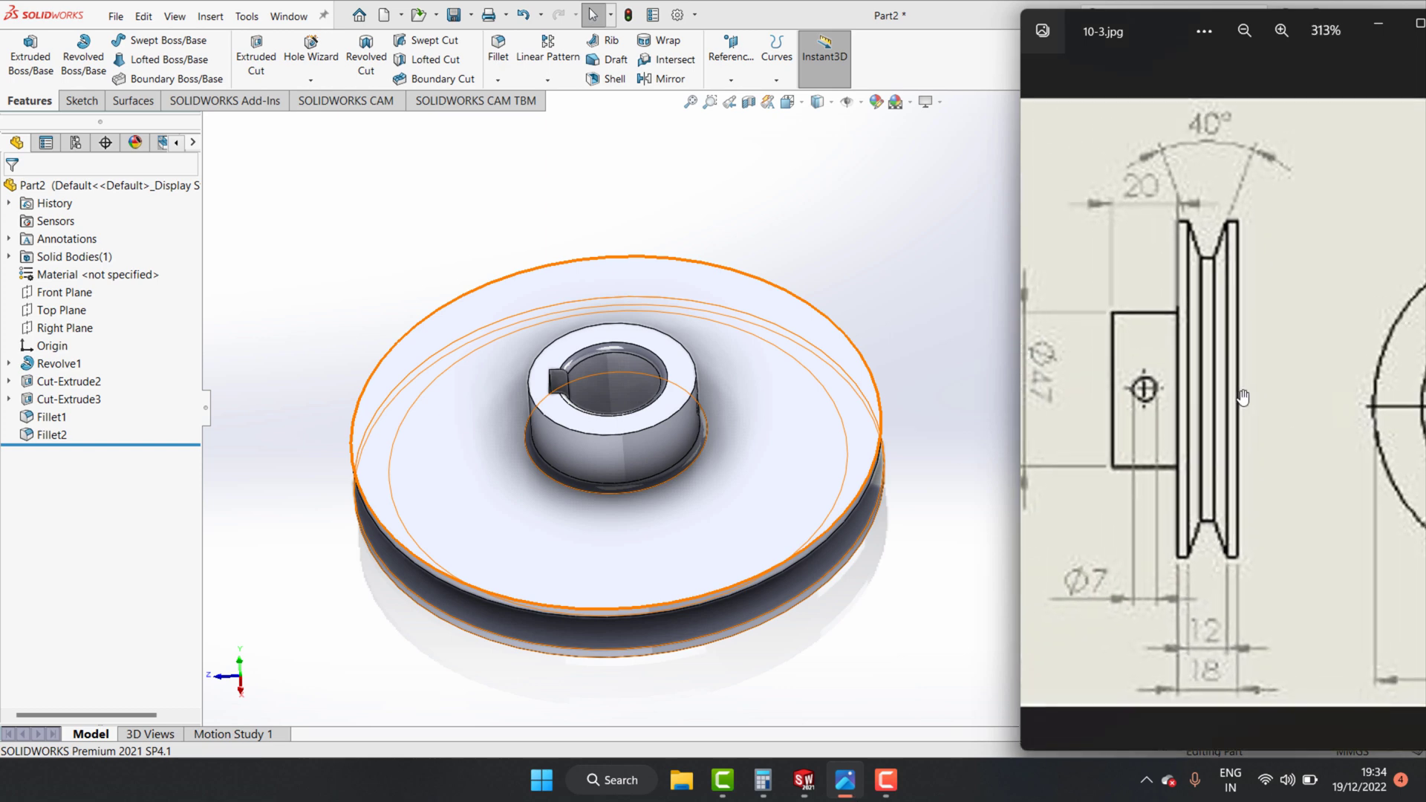
click(836, 263)
Set the pulley to isometric view and reopen the 10-3.jpg reference drawing.
mouse_move(806, 515)
middle_down()
mouse_move(668, 366)
mouse_move(608, 601)
middle_up()
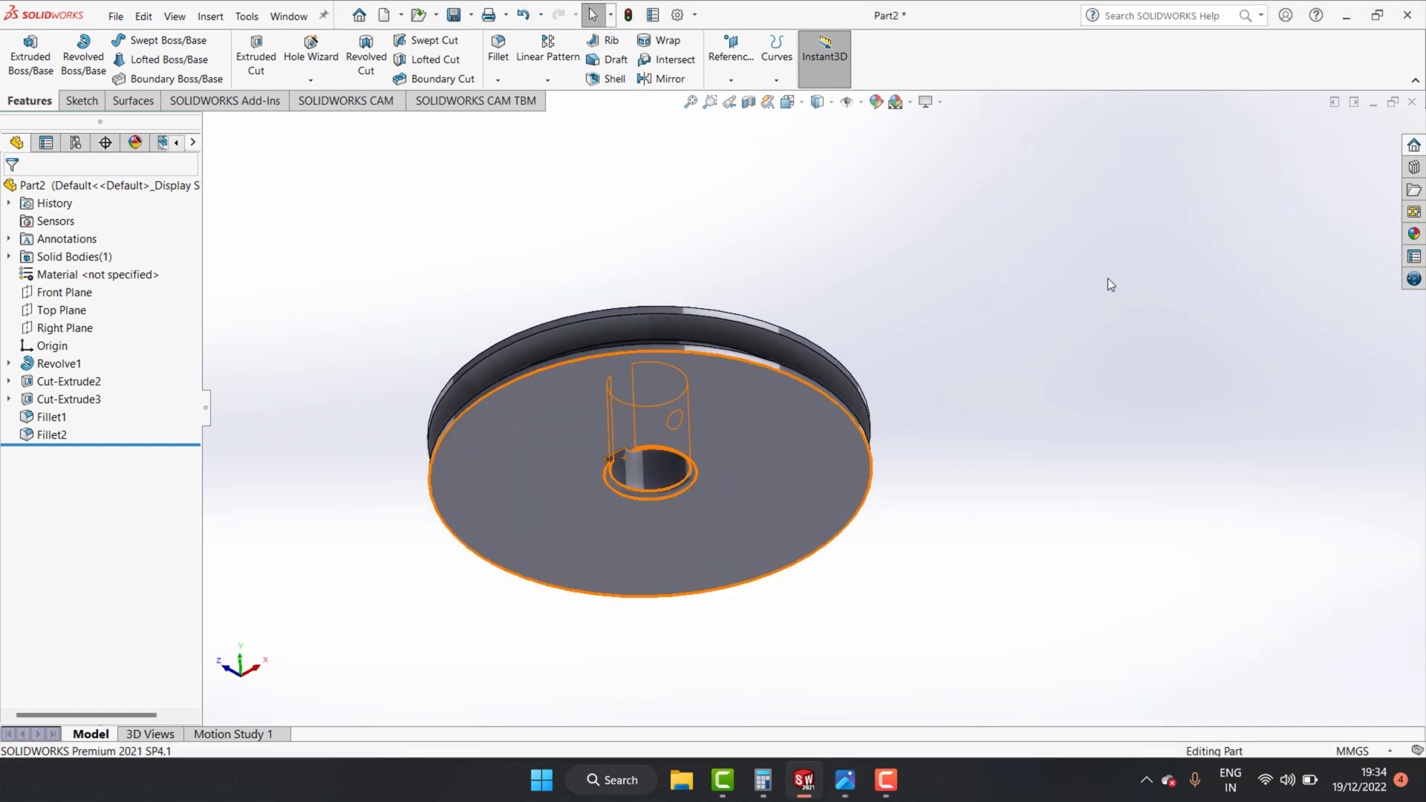
click(804, 106)
mouse_move(626, 274)
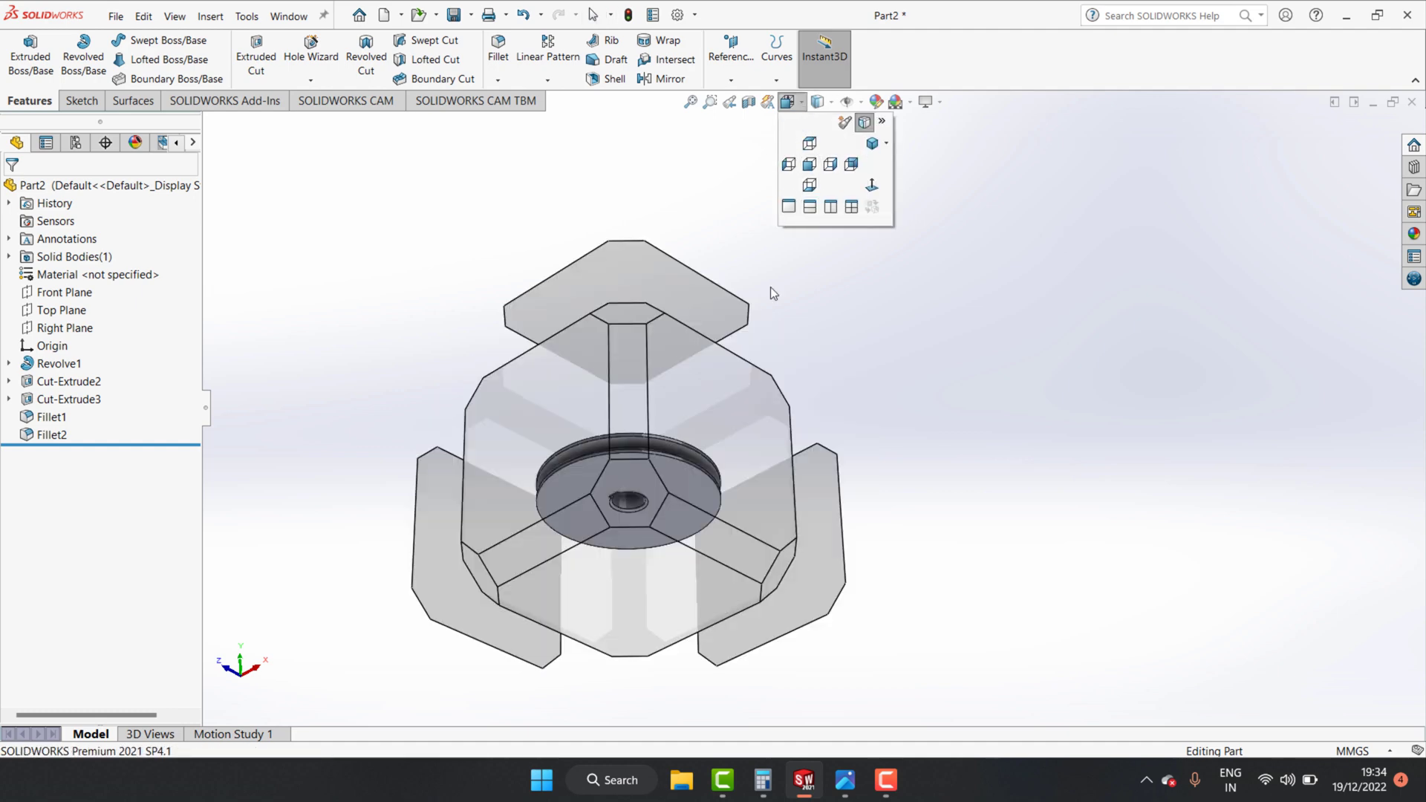
click(635, 309)
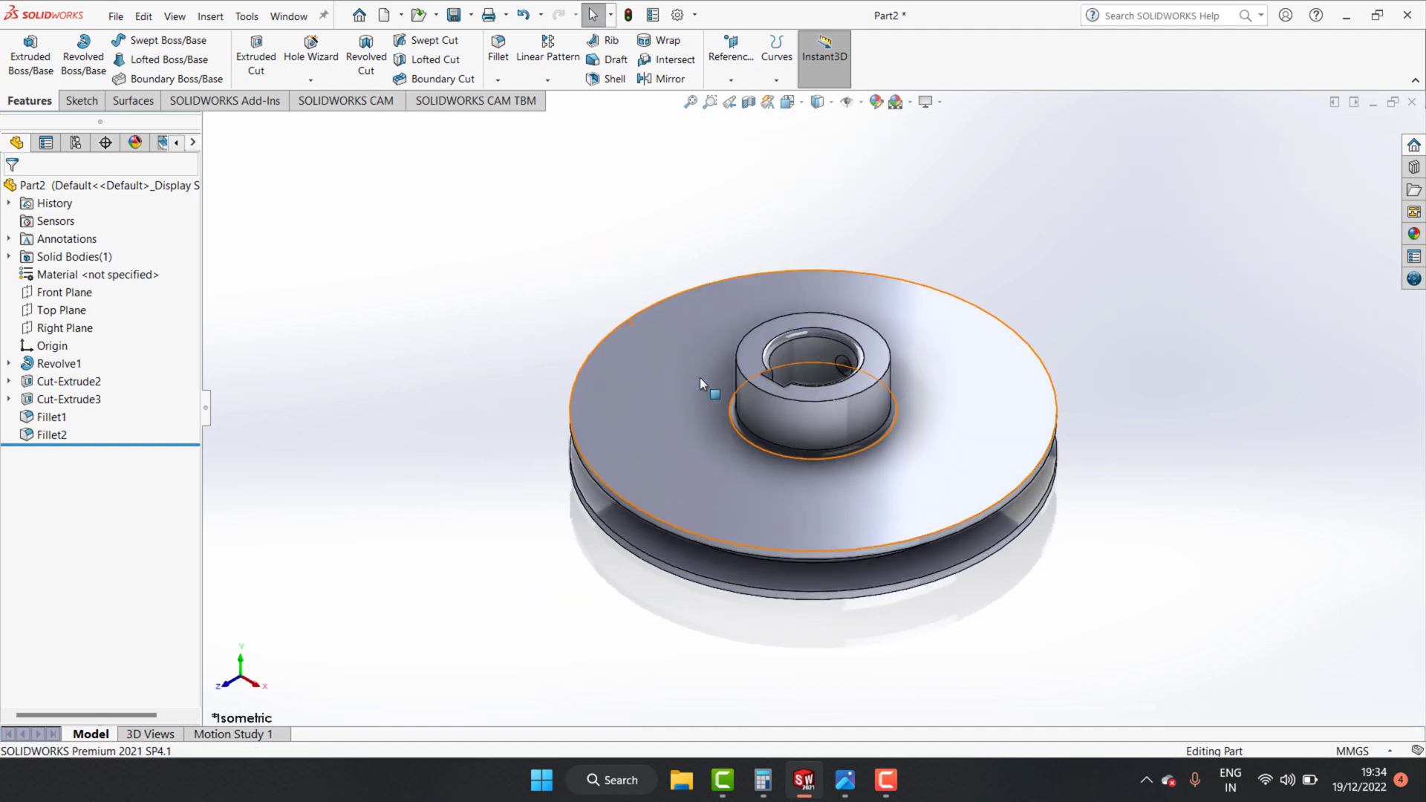
scroll(1090, 369, down, 2)
click(845, 781)
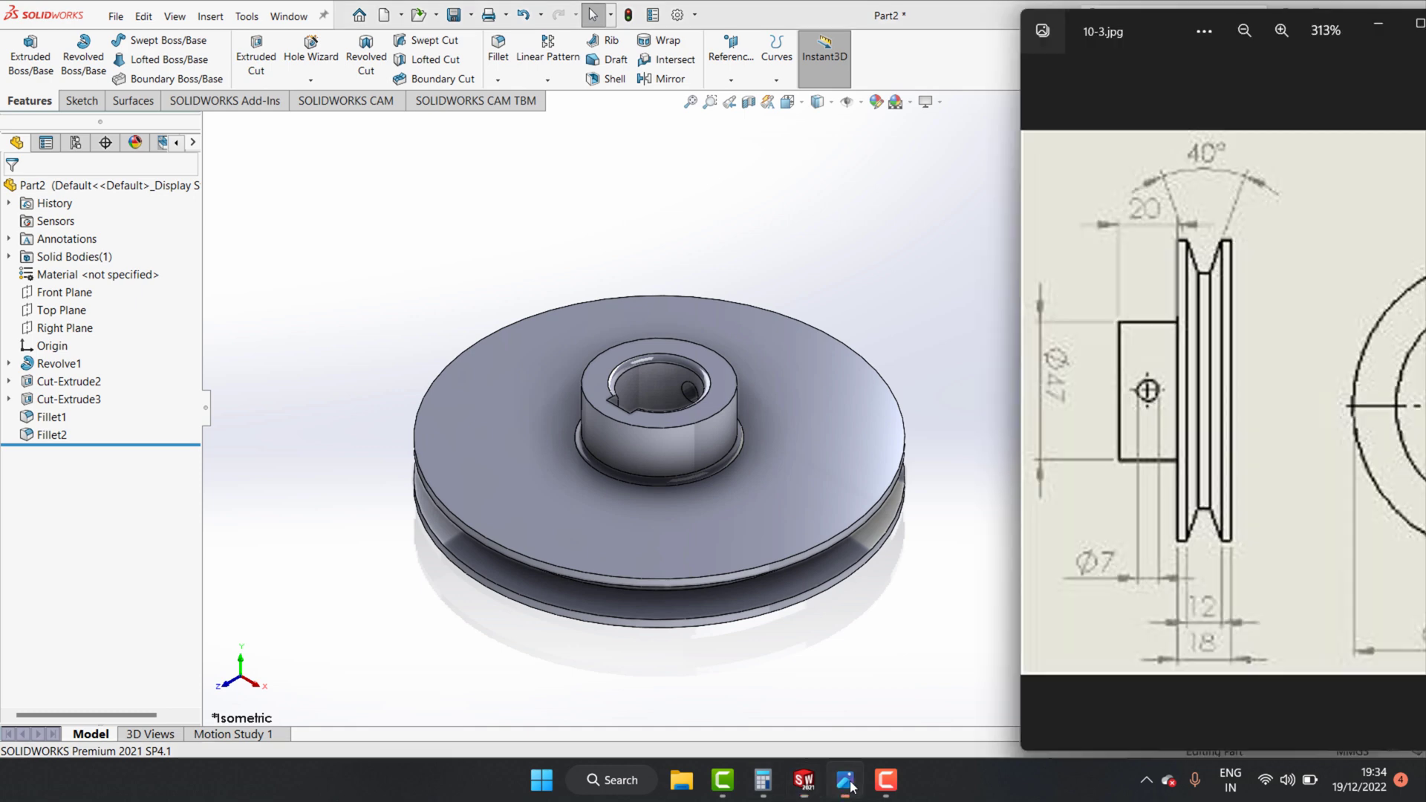